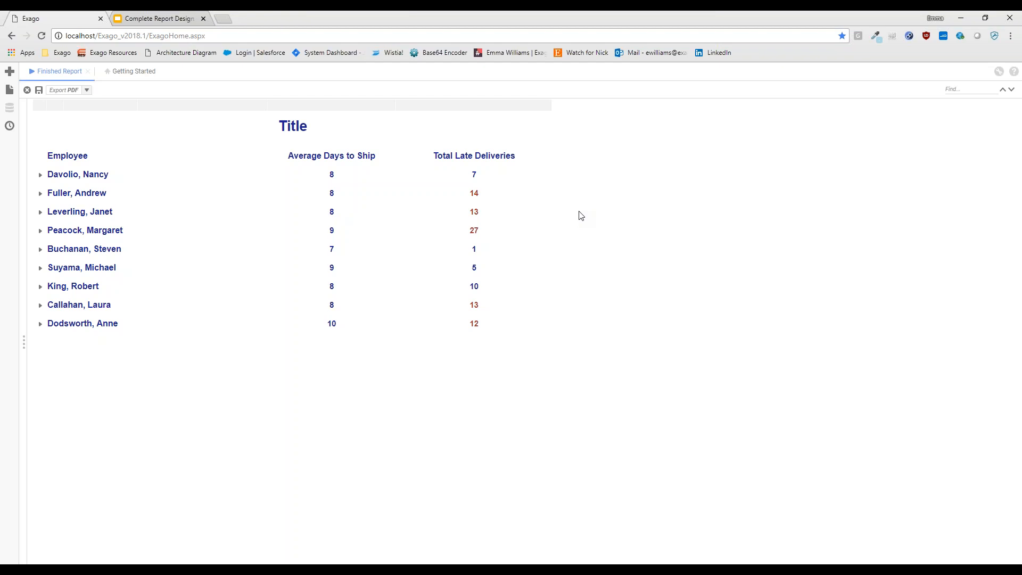
Step: Expand the first employee's group and view its chart with only Order Count, only Average Days to Ship, and both series shown
{"action": "left_click", "coordinate": [41, 175]}
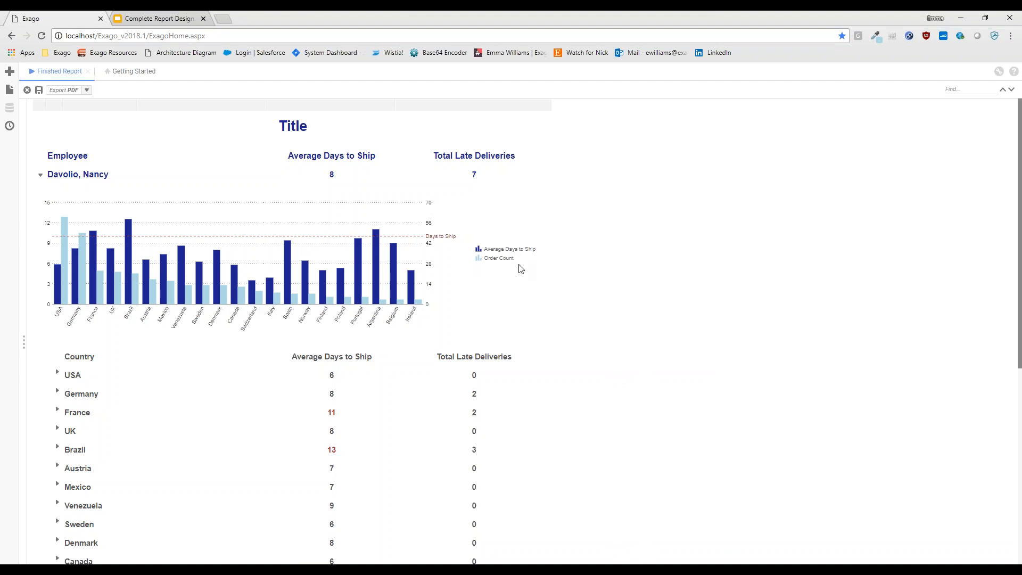
{"action": "left_click", "coordinate": [501, 249]}
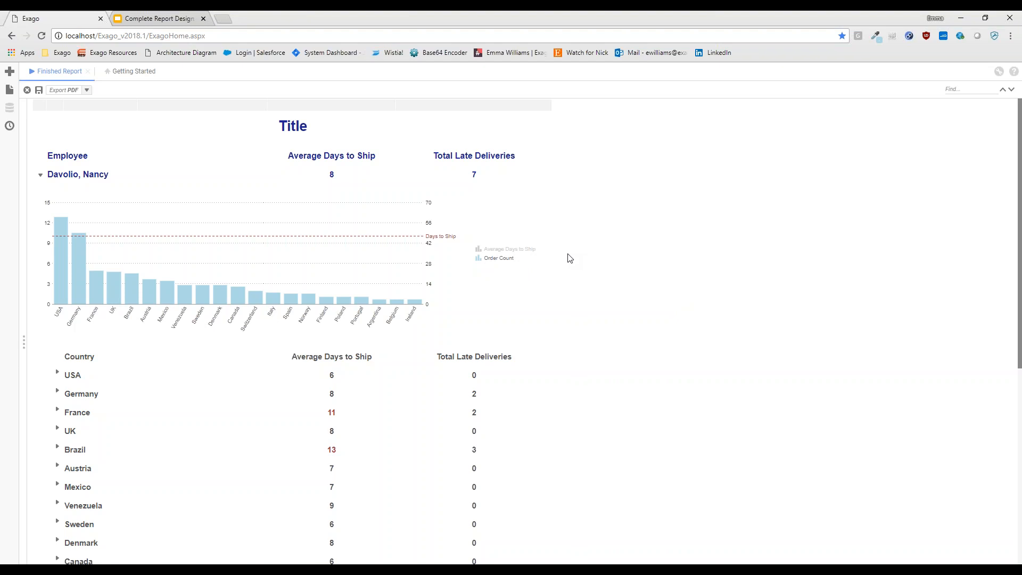
{"action": "mouse_move", "coordinate": [63, 226]}
{"action": "mouse_move", "coordinate": [415, 303]}
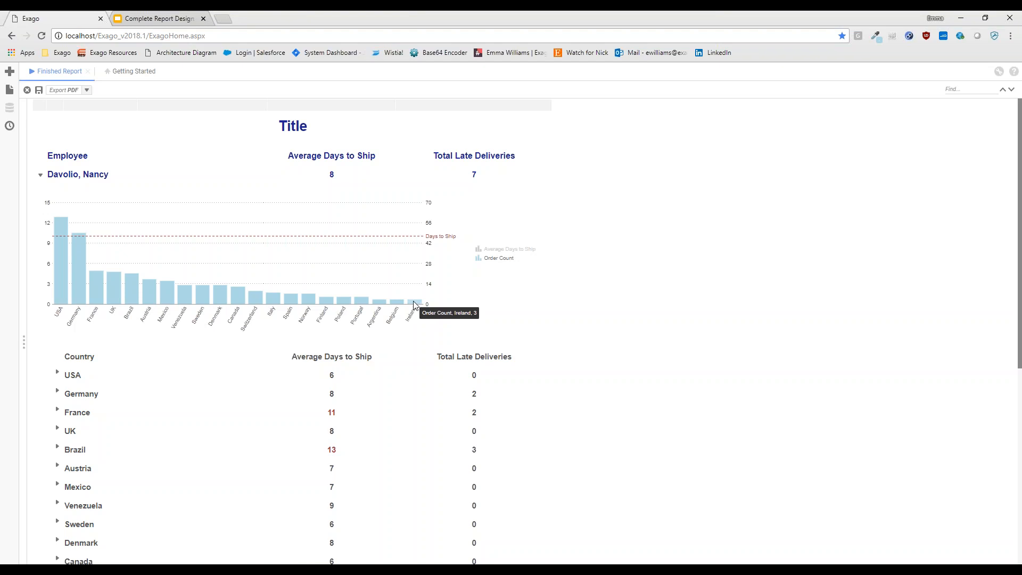
{"action": "left_click", "coordinate": [484, 250]}
{"action": "left_click", "coordinate": [509, 260]}
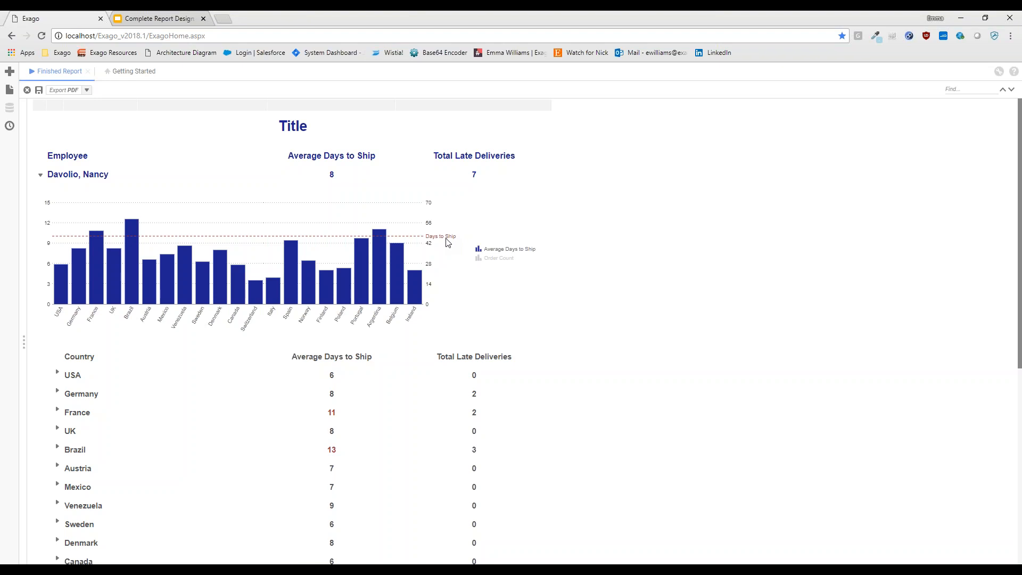
{"action": "left_click", "coordinate": [499, 259]}
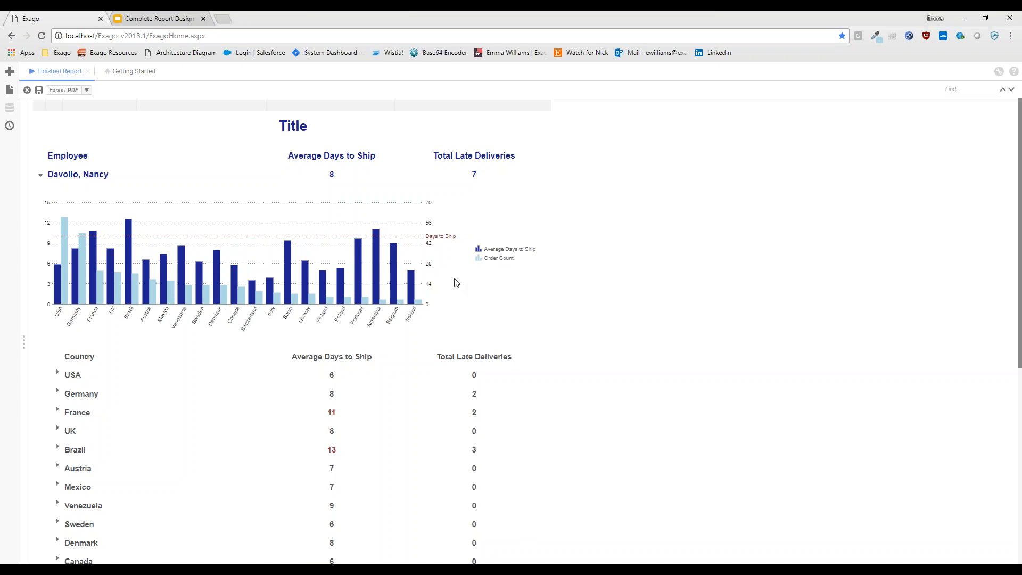
Step: Review the country breakdown of shipping days and late deliveries, and expand France to examine its order details
{"action": "scroll", "coordinate": [569, 324], "scroll_direction": "down", "scroll_amount": 3}
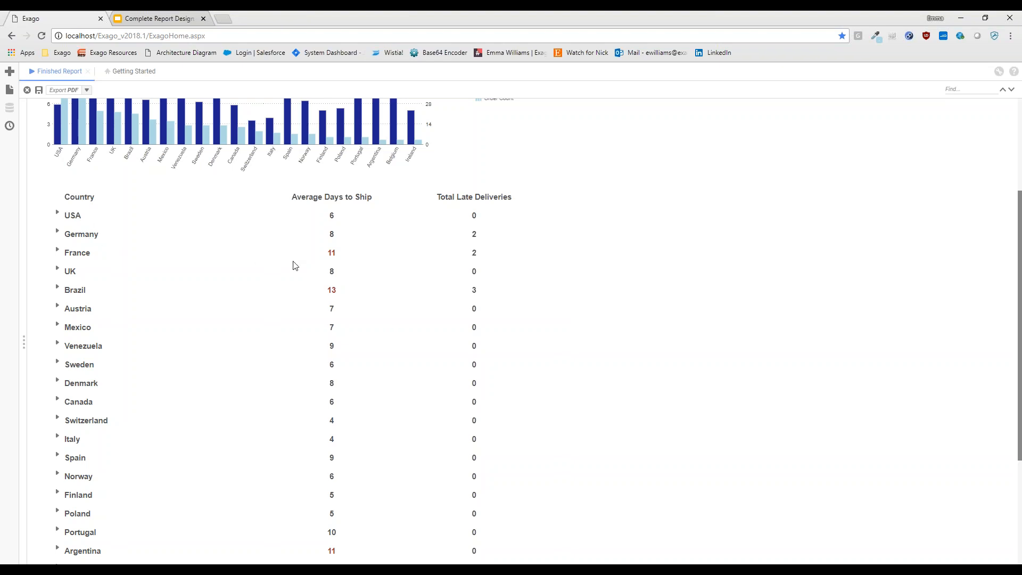
{"action": "double_click", "coordinate": [332, 254]}
{"action": "left_click", "coordinate": [473, 254]}
{"action": "scroll", "coordinate": [365, 280], "scroll_direction": "down", "scroll_amount": 2}
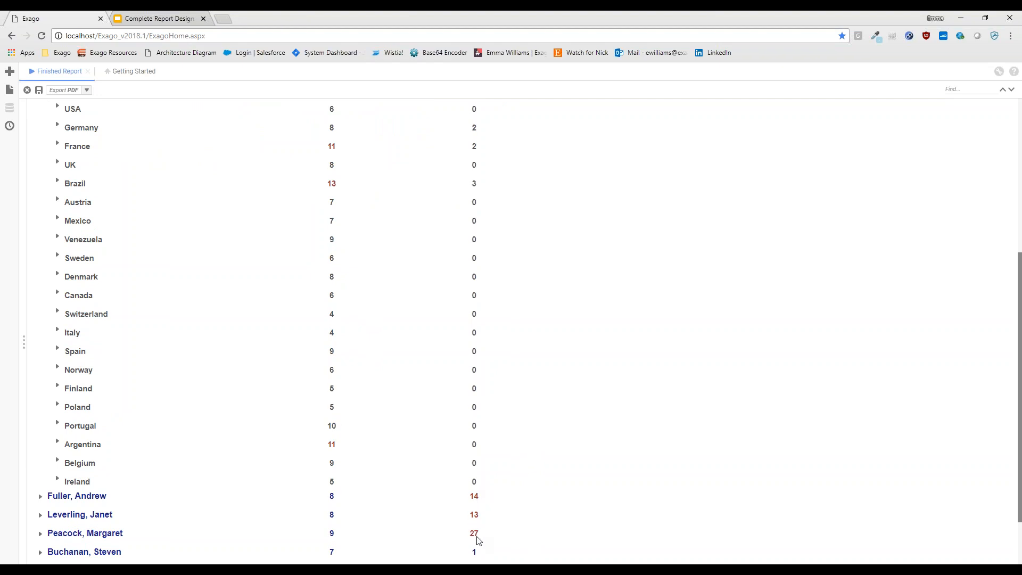
{"action": "scroll", "coordinate": [133, 200], "scroll_direction": "up", "scroll_amount": 1}
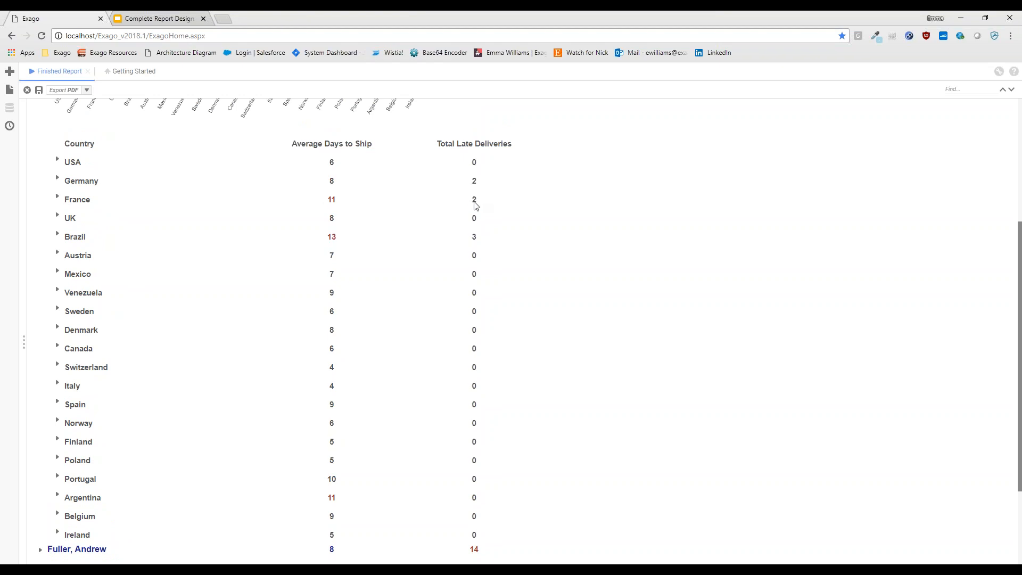
{"action": "left_click", "coordinate": [57, 197]}
{"action": "scroll", "coordinate": [597, 299], "scroll_direction": "down", "scroll_amount": 1}
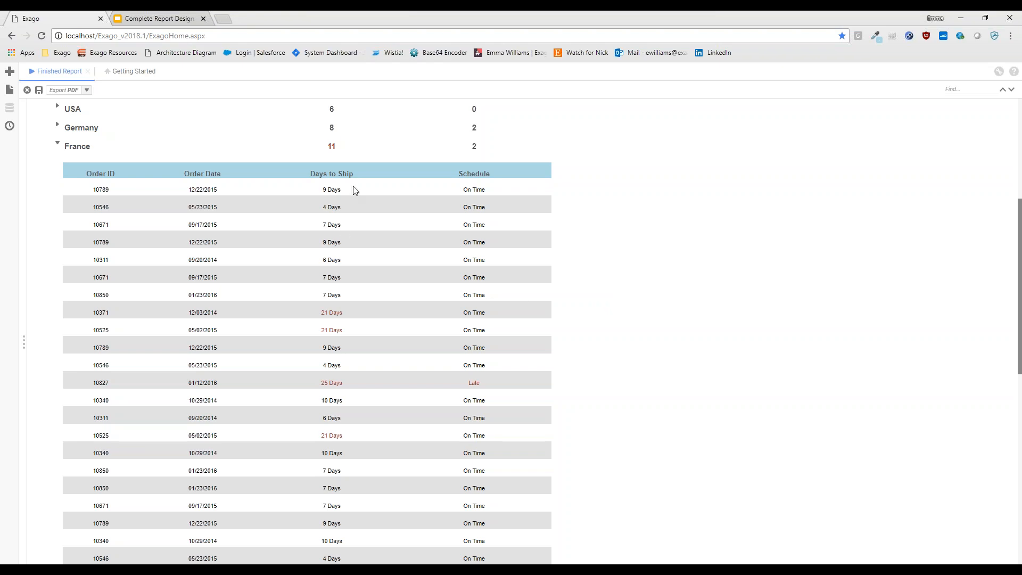
{"action": "scroll", "coordinate": [356, 334], "scroll_direction": "up", "scroll_amount": 2}
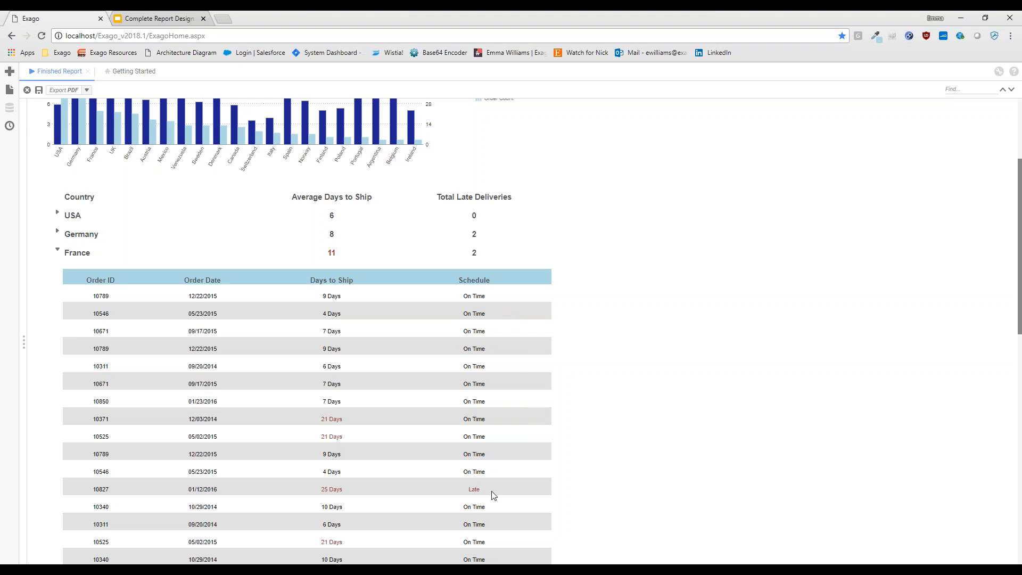
{"action": "scroll", "coordinate": [515, 493], "scroll_direction": "up", "scroll_amount": 3}
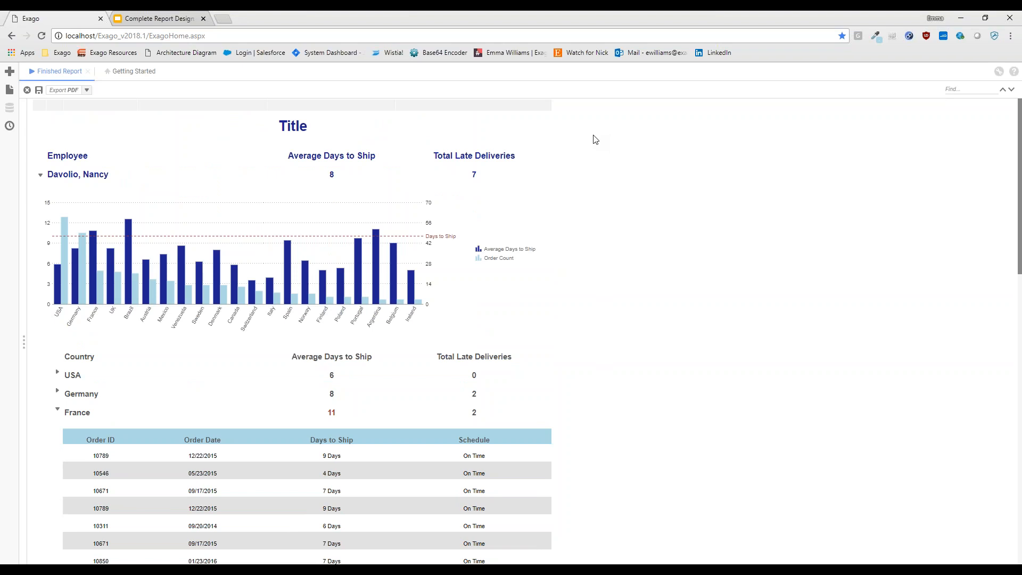
Step: Switch to the Complete Report Design presentation in Google Slides, present it from slide 4 and advance to slide 5
{"action": "left_click", "coordinate": [162, 19]}
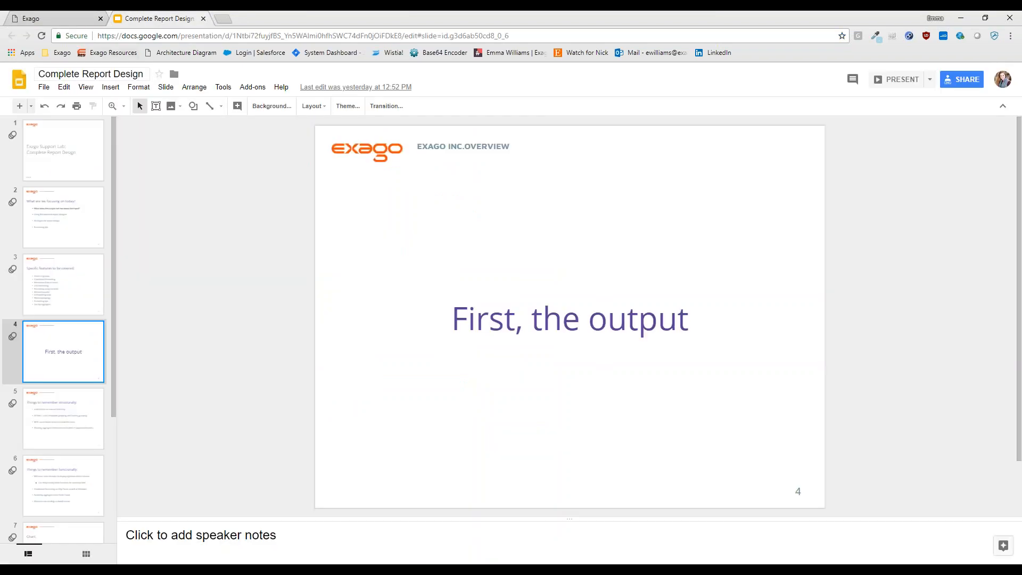
{"action": "left_click", "coordinate": [86, 87]}
{"action": "left_click", "coordinate": [83, 105]}
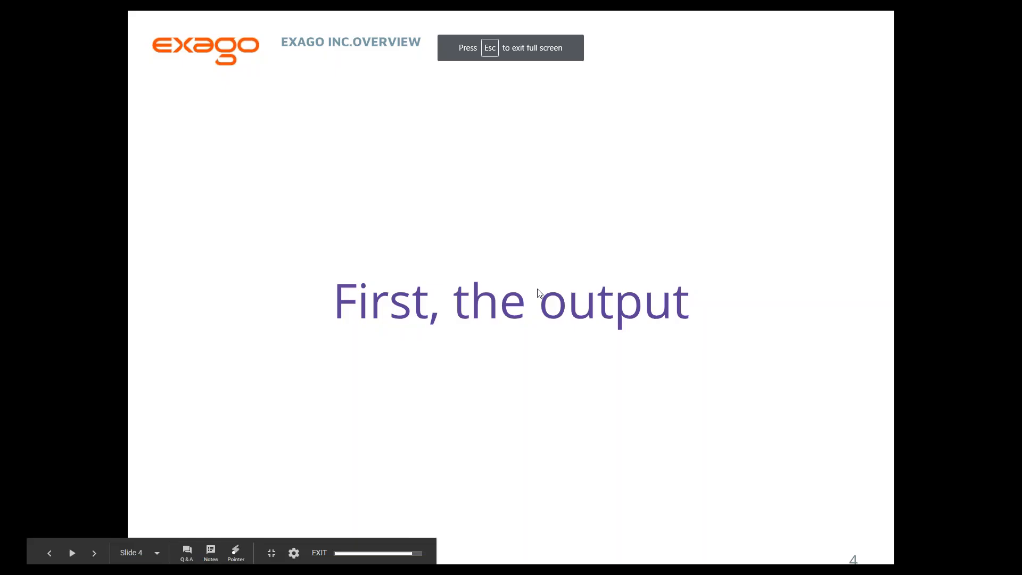
{"action": "left_click", "coordinate": [783, 323]}
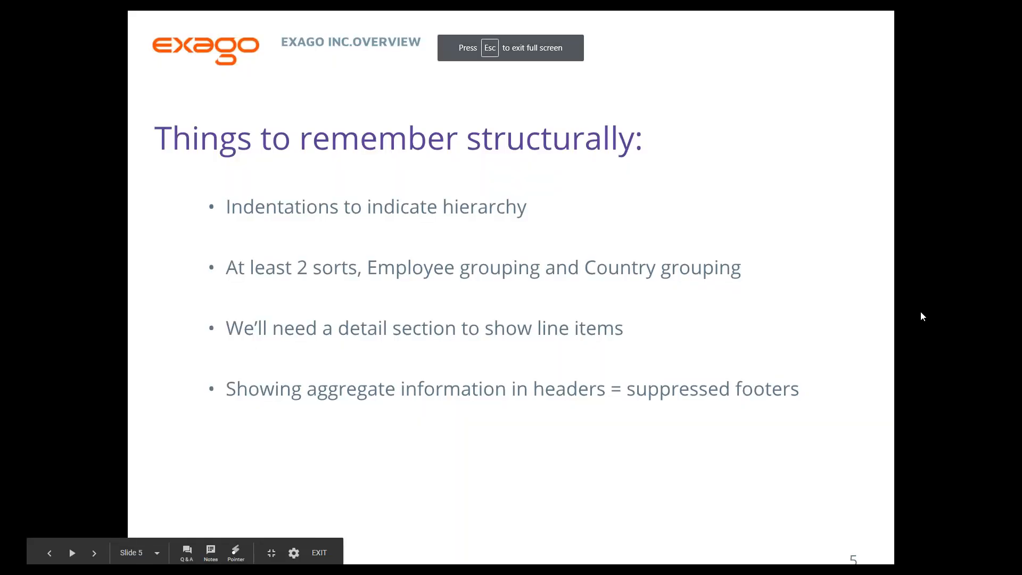
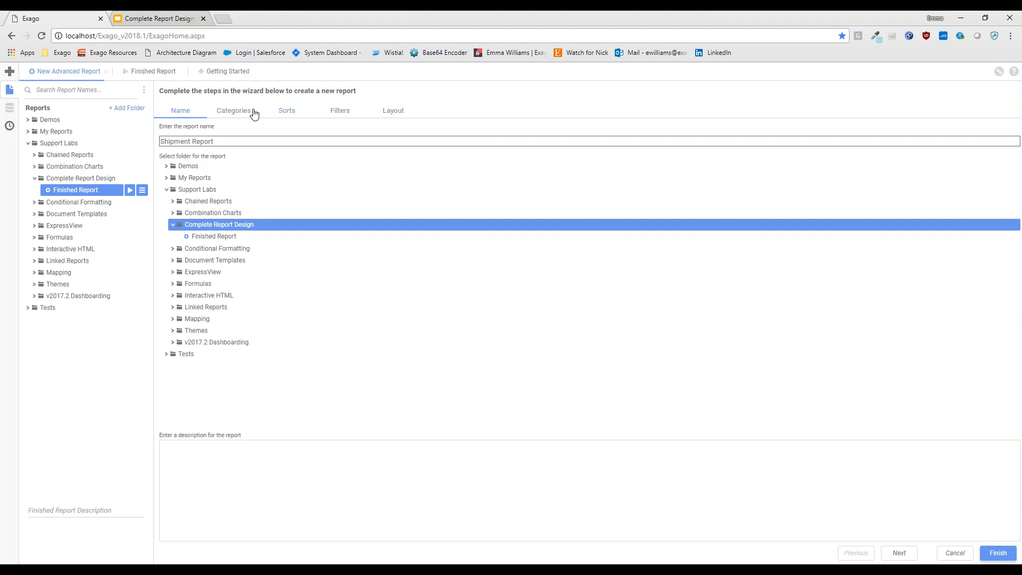
Step: Add the Northwind categories Employees, Orders and Customers to the new report
{"action": "left_click", "coordinate": [245, 112]}
{"action": "left_click", "coordinate": [186, 157]}
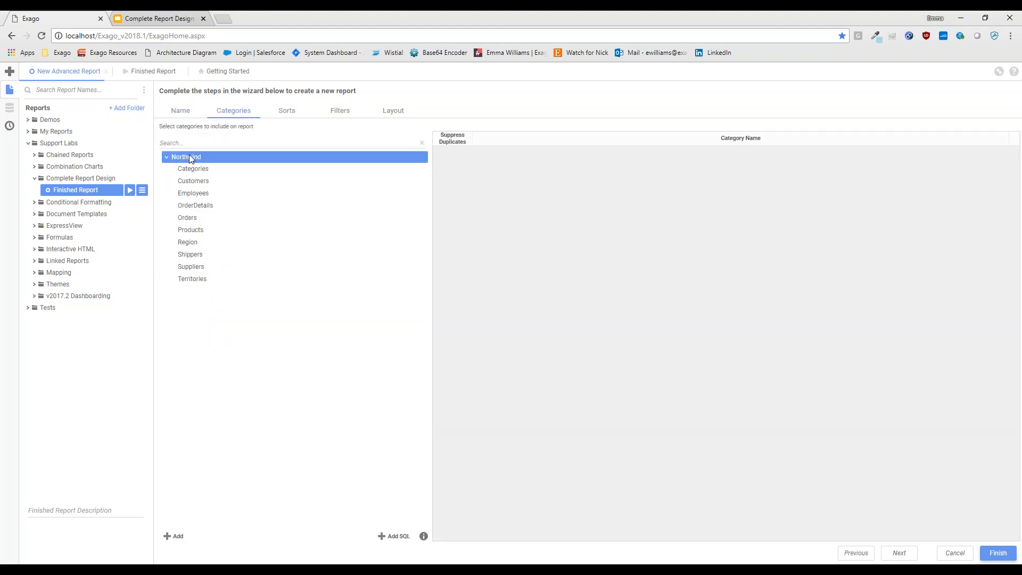
{"action": "double_click", "coordinate": [193, 194]}
{"action": "left_click", "coordinate": [193, 219]}
{"action": "double_click", "coordinate": [193, 219]}
{"action": "double_click", "coordinate": [195, 183]}
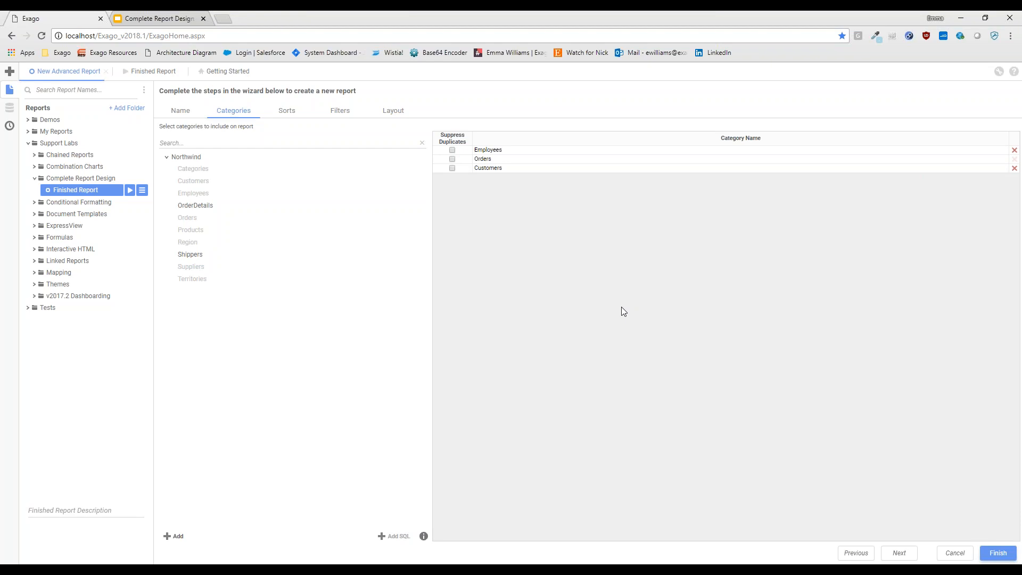
Step: Sort the report by Employees.EmployeeID and by Customers.Country, both ascending
{"action": "left_click", "coordinate": [282, 110]}
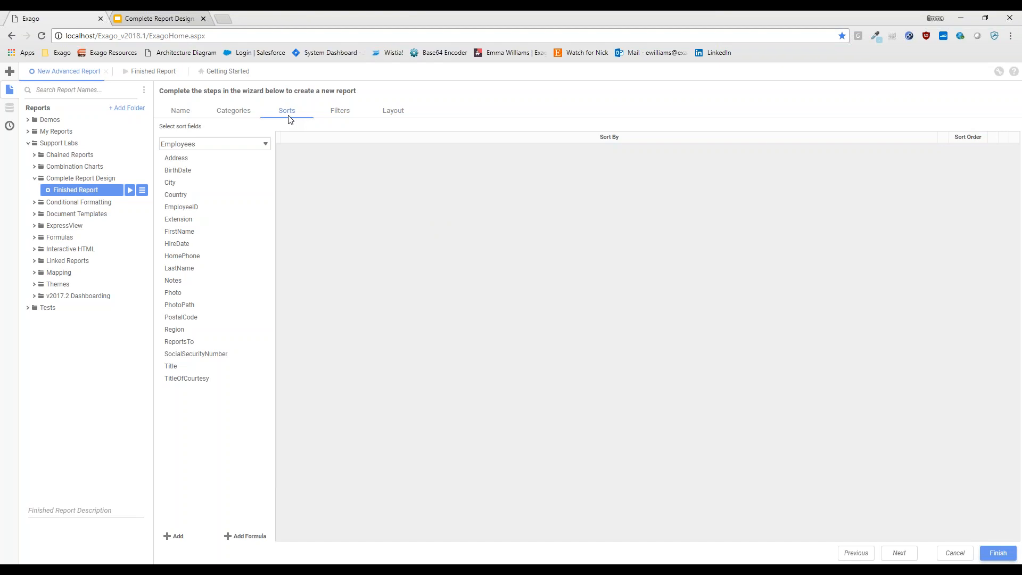
{"action": "double_click", "coordinate": [187, 208]}
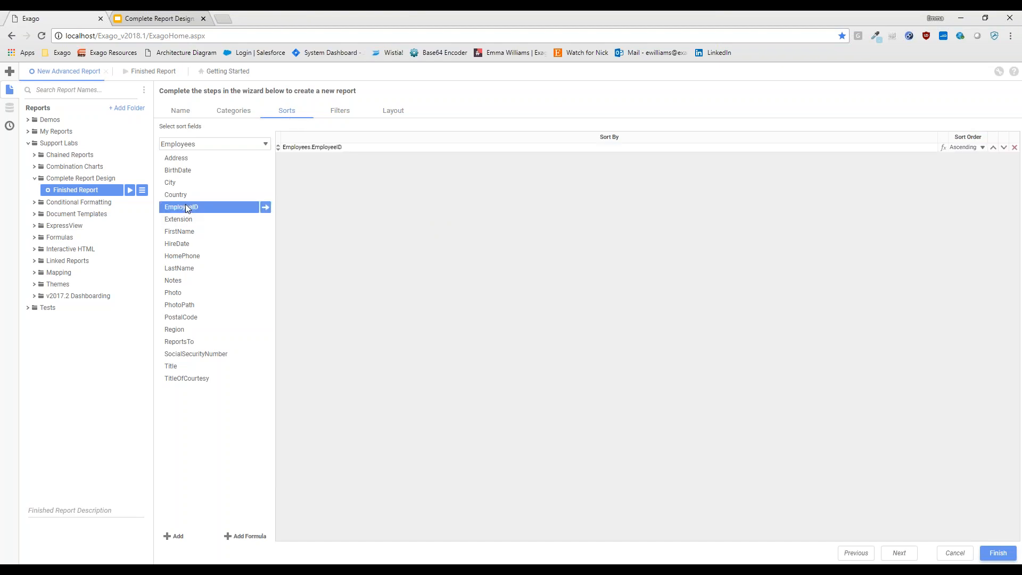
{"action": "left_click", "coordinate": [215, 144]}
{"action": "left_click", "coordinate": [198, 171]}
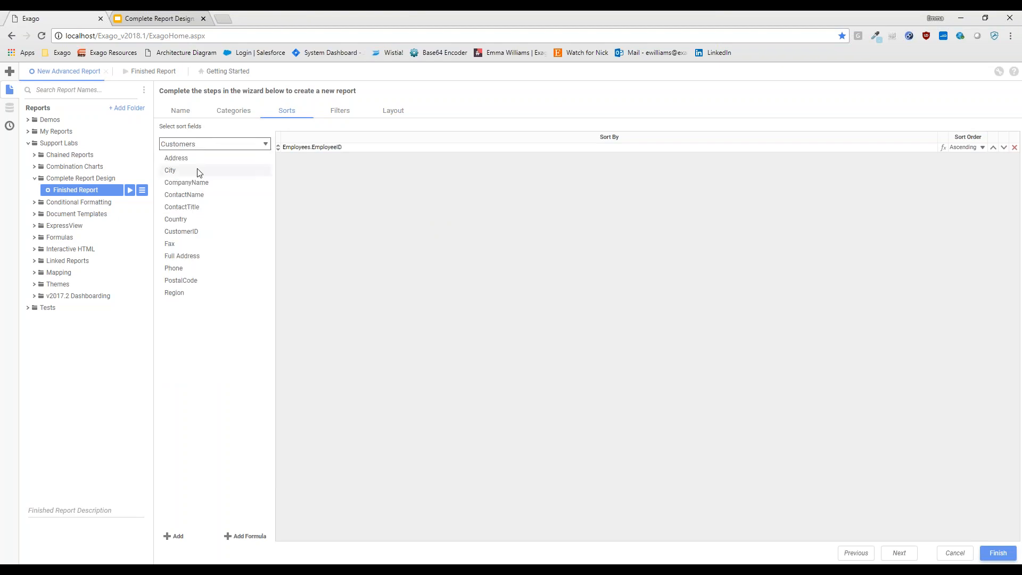
{"action": "double_click", "coordinate": [191, 220]}
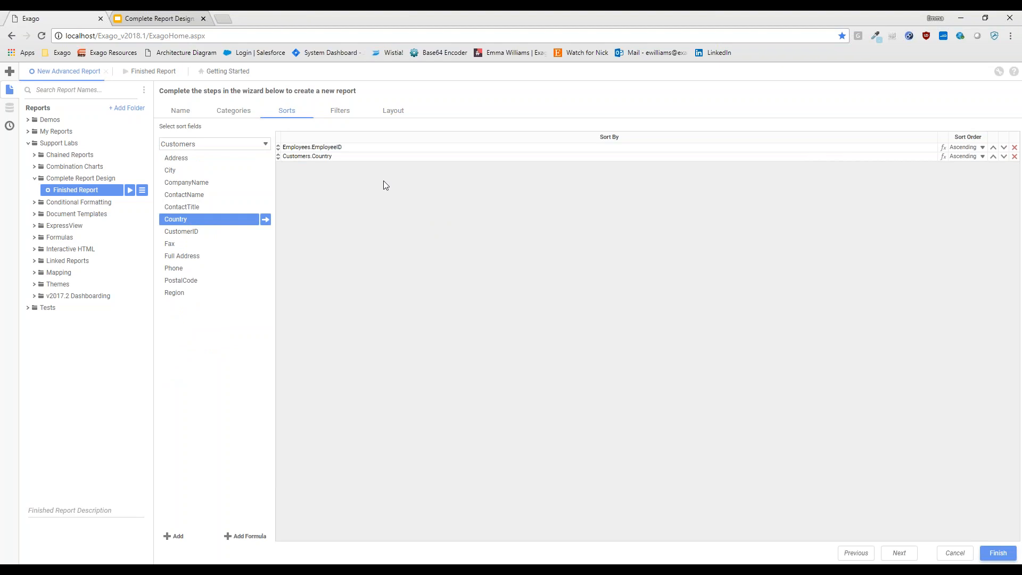
Step: Check the late deliveries data in Finished Report for filtering needs, and return to the new report's filter settings
{"action": "left_click", "coordinate": [339, 111]}
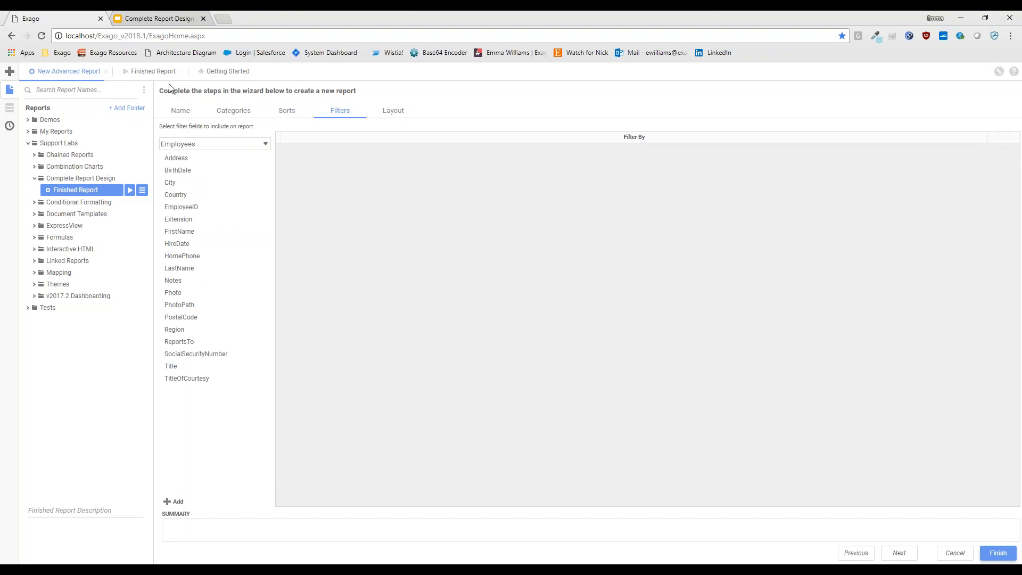
{"action": "left_click", "coordinate": [151, 79]}
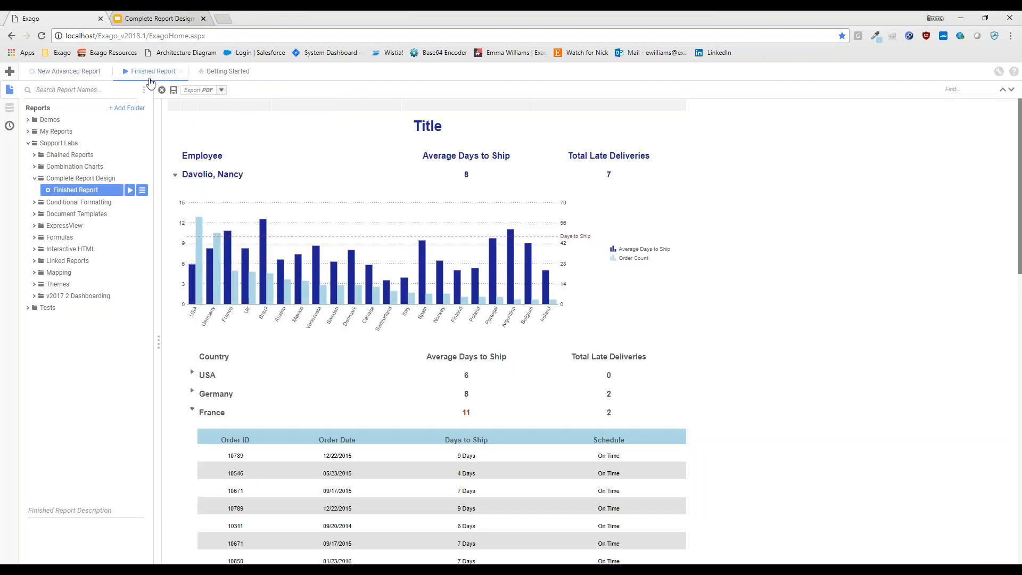
{"action": "scroll", "coordinate": [823, 284], "scroll_direction": "down", "scroll_amount": 2}
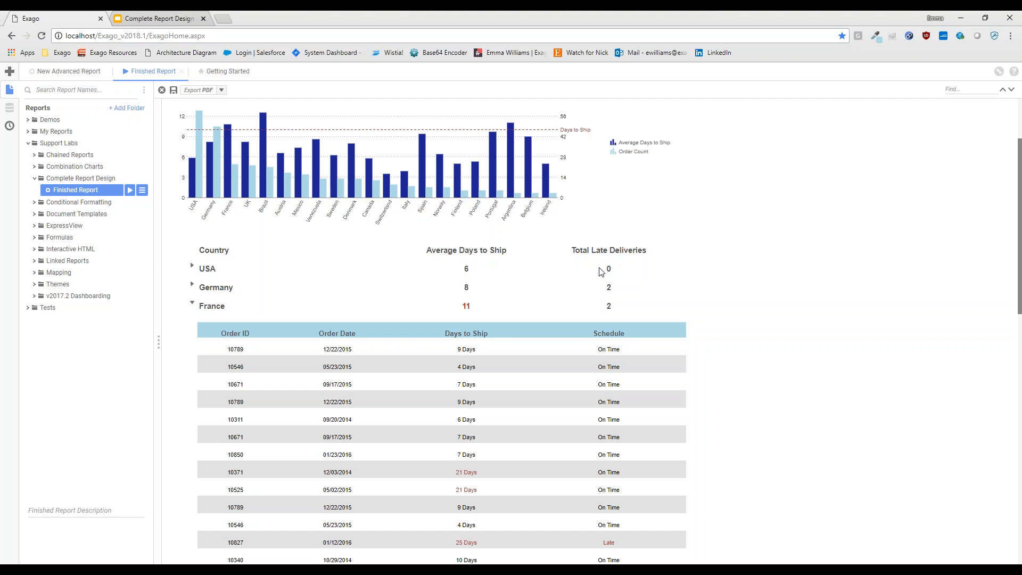
{"action": "left_click", "coordinate": [639, 296]}
{"action": "left_click", "coordinate": [66, 71]}
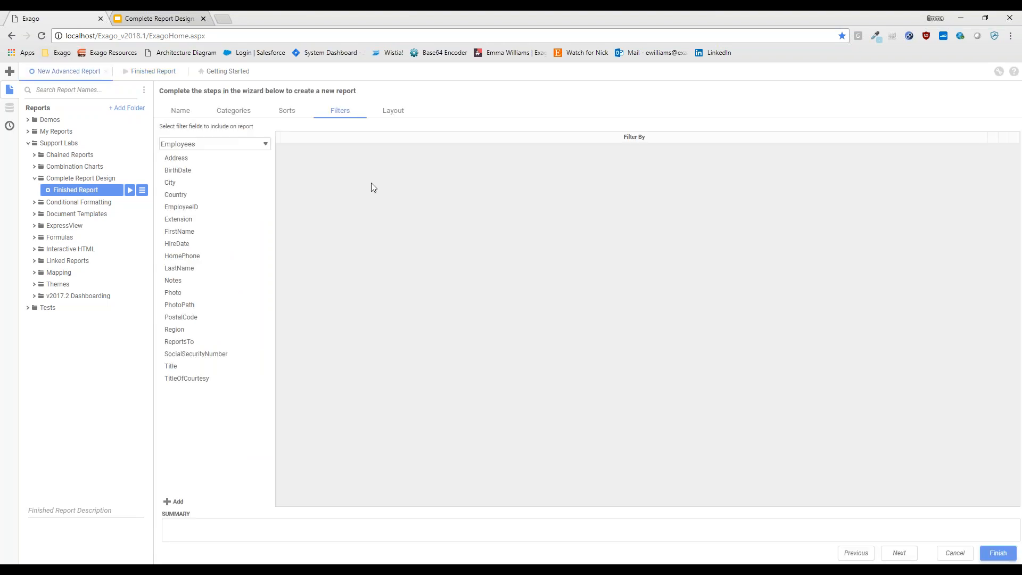
Step: Add a filter on Orders.ShippedDate with Not Equal To and a blank value, and finish the report wizard
{"action": "left_click", "coordinate": [210, 145]}
{"action": "left_click", "coordinate": [205, 161]}
{"action": "left_click_drag", "start_coordinate": [186, 280], "coordinate": [454, 299]}
{"action": "left_click", "coordinate": [307, 467]}
{"action": "left_click", "coordinate": [306, 481]}
{"action": "left_click", "coordinate": [313, 466]}
{"action": "left_click", "coordinate": [300, 482]}
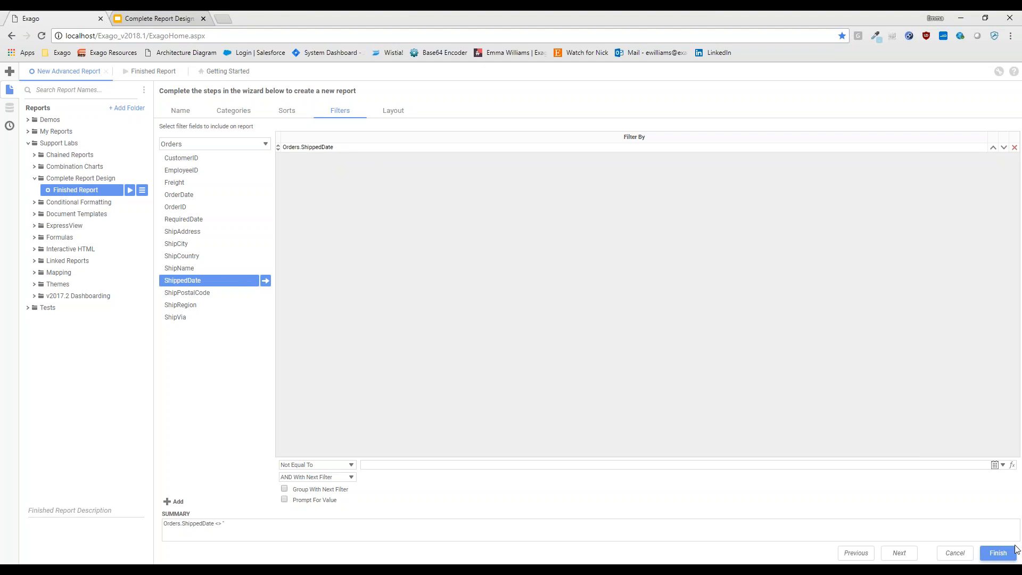
{"action": "left_click", "coordinate": [998, 554]}
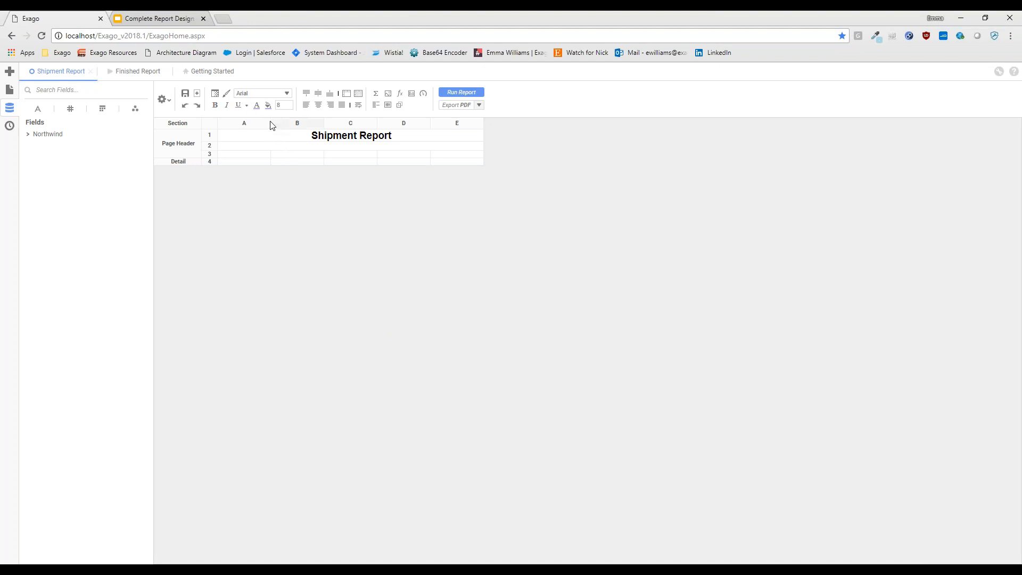
Step: Narrow columns A and B equally to about a third of a standard column, and insert a column after column E
{"action": "mouse_move", "coordinate": [270, 121]}
{"action": "left_mouse_down"}
{"action": "mouse_move", "coordinate": [232, 123]}
{"action": "mouse_move", "coordinate": [252, 123]}
{"action": "left_mouse_up"}
{"action": "right_click", "coordinate": [234, 123]}
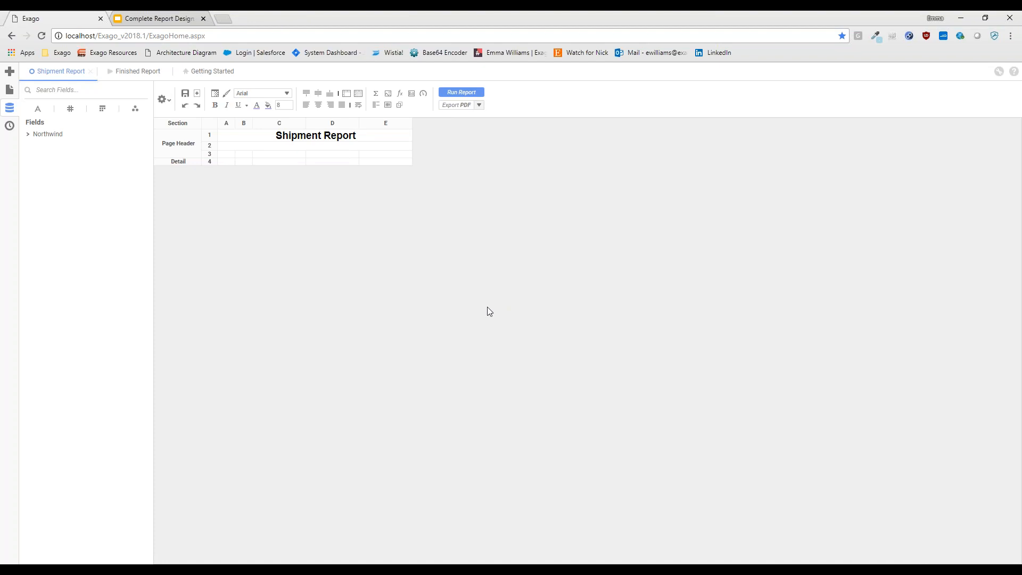
{"action": "key", "text": "ctrl+plus"}
{"action": "key", "text": "ctrl+plus"}
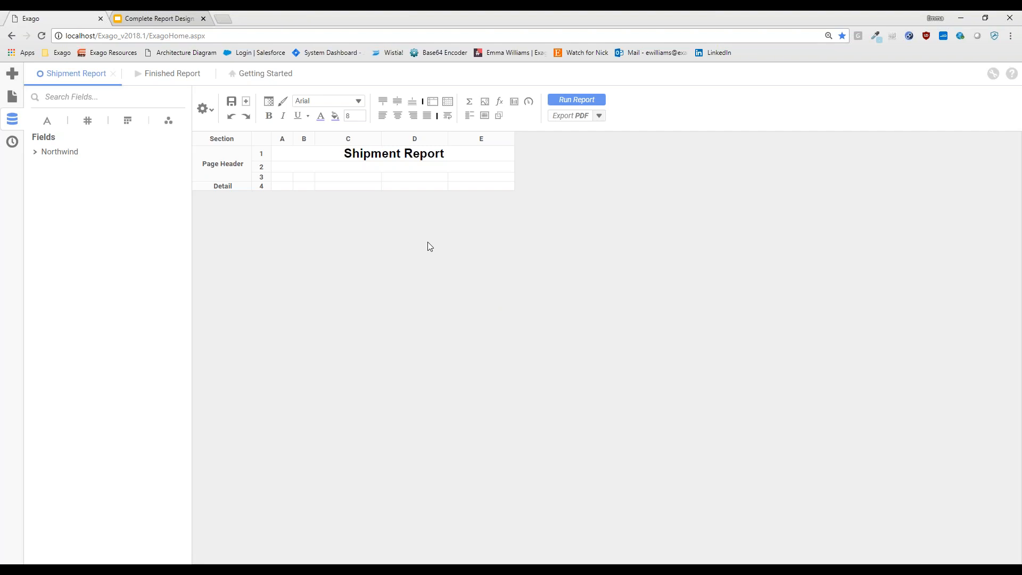
{"action": "right_click", "coordinate": [481, 140]}
{"action": "left_click", "coordinate": [550, 172]}
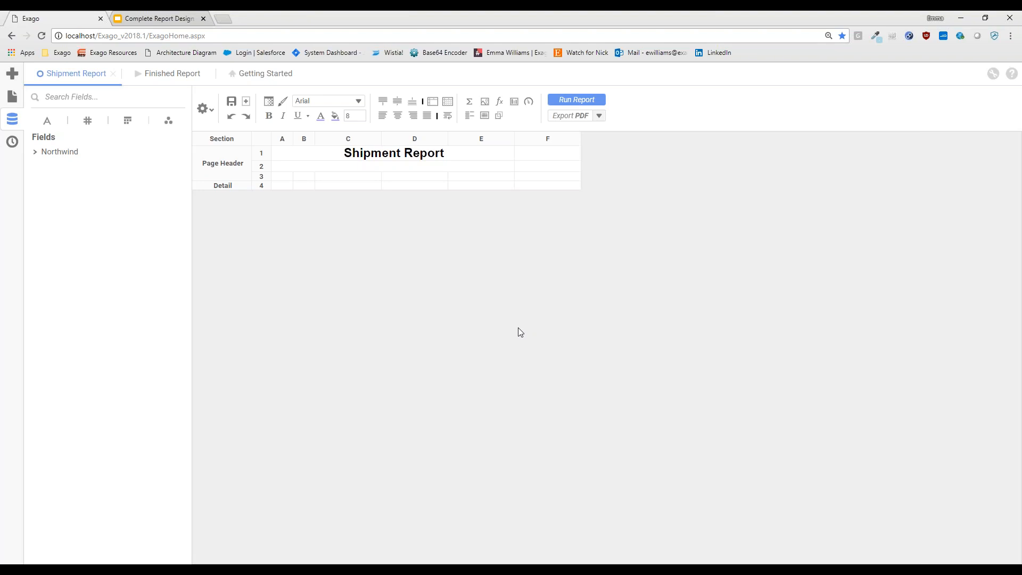
Step: Merge the Shipment Report title cell with the column F cell of row 1 so the title spans columns A to F
{"action": "left_click", "coordinate": [436, 154]}
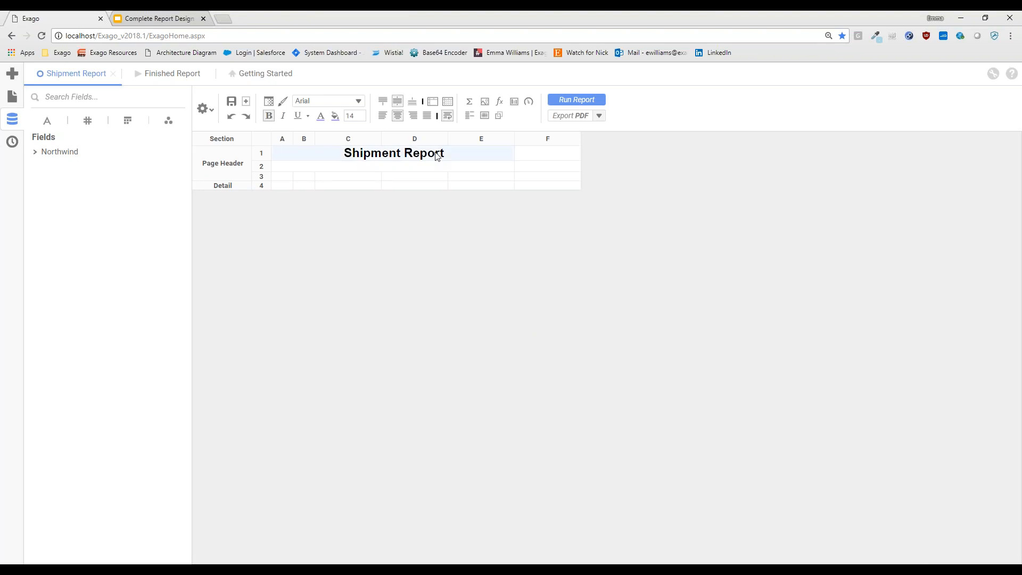
{"action": "left_click", "coordinate": [541, 160], "text": "shift"}
{"action": "left_click", "coordinate": [433, 102]}
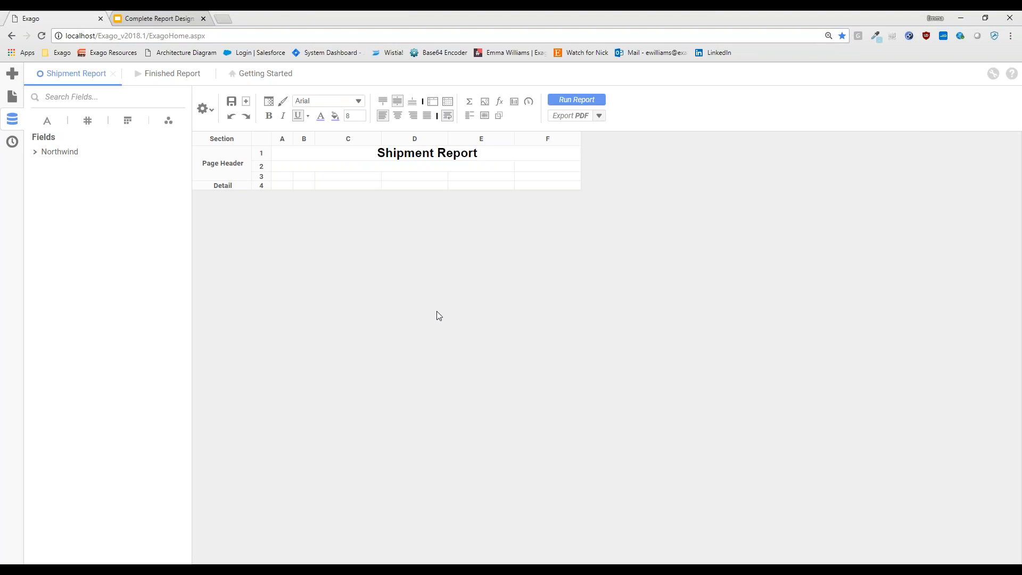
Step: Set the width of column C to 150 px
{"action": "right_click", "coordinate": [347, 141]}
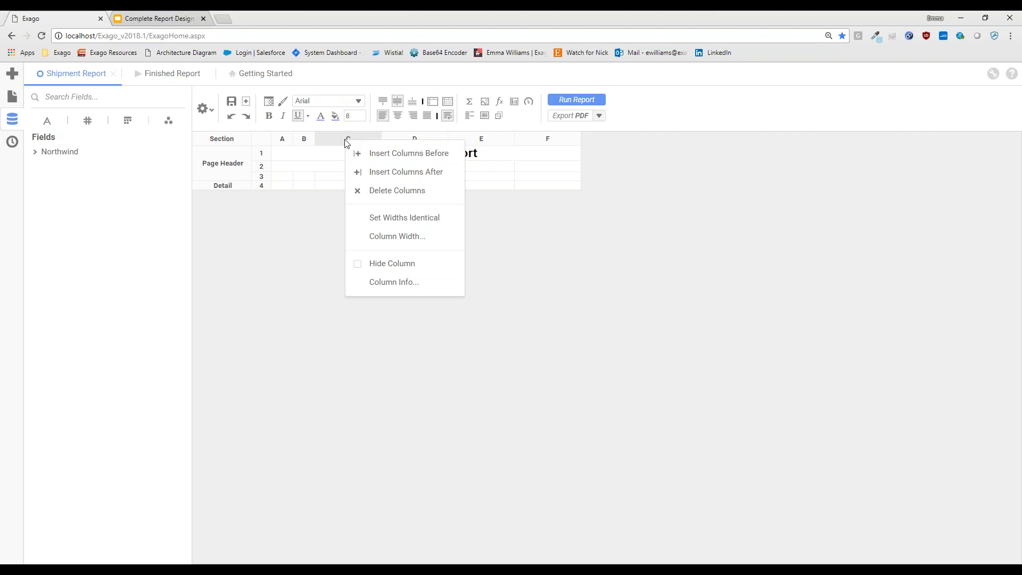
{"action": "left_click", "coordinate": [407, 244]}
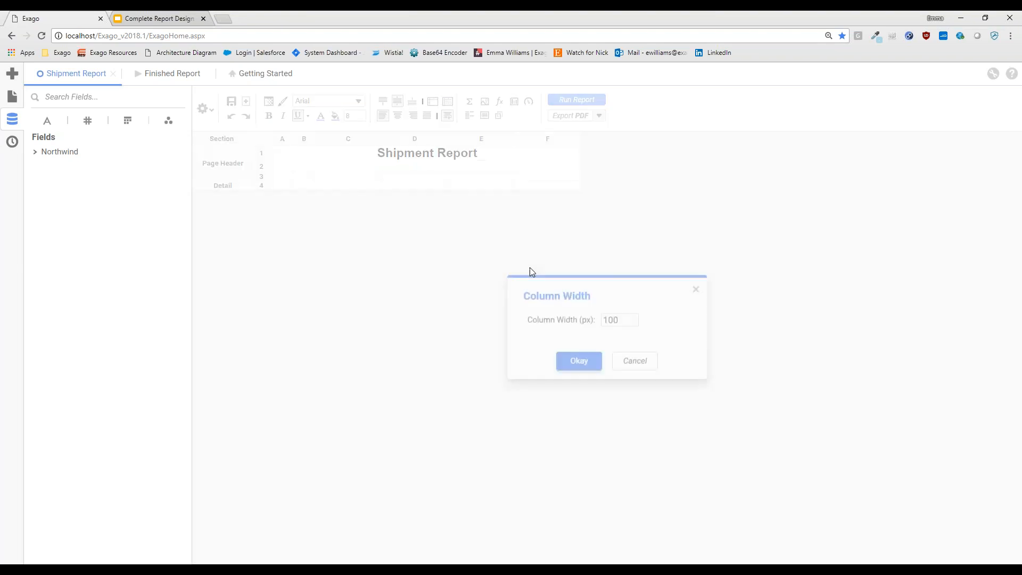
{"action": "double_click", "coordinate": [609, 319]}
{"action": "type", "text": "150"}
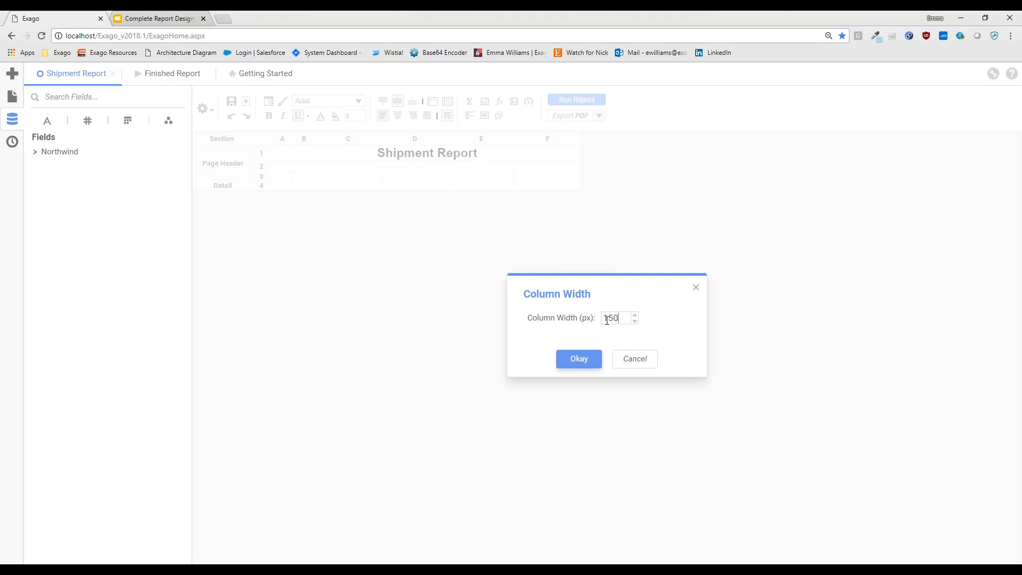
{"action": "key", "text": "Return"}
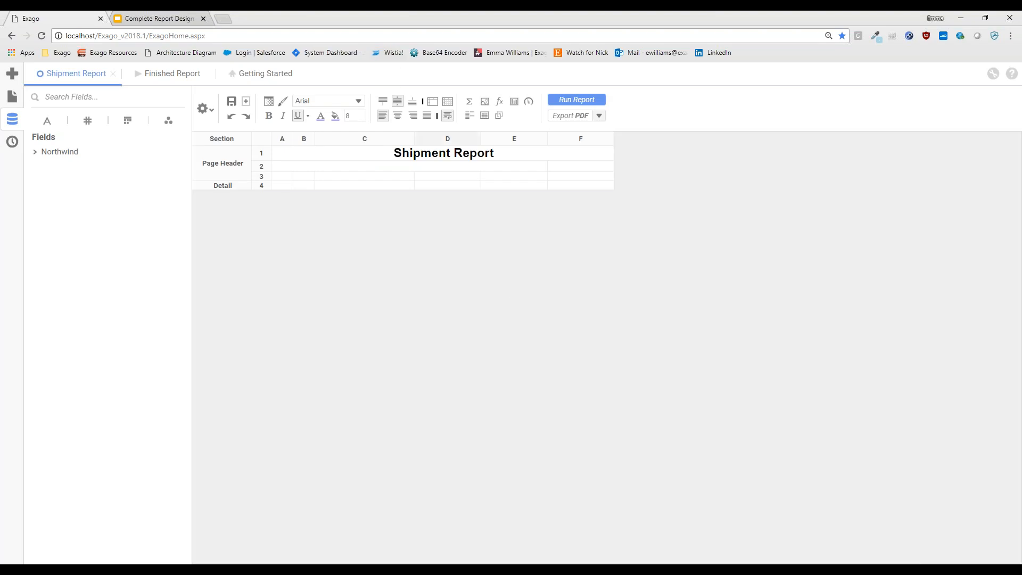
Step: Set the widths of columns D and E to 250 px each
{"action": "right_click", "coordinate": [444, 139]}
{"action": "left_click", "coordinate": [489, 237]}
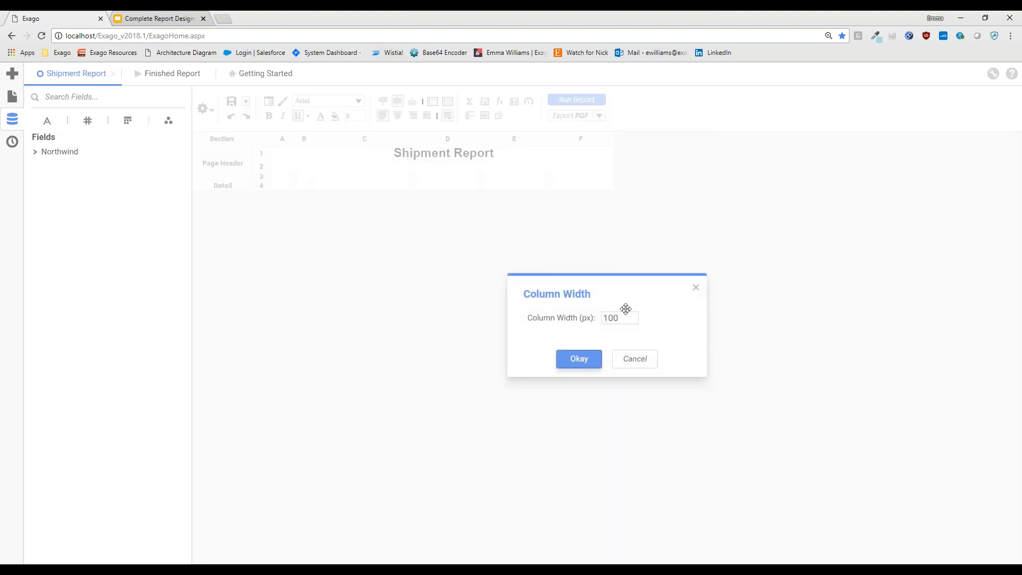
{"action": "double_click", "coordinate": [610, 318]}
{"action": "type", "text": "200"}
{"action": "left_click", "coordinate": [578, 358]}
{"action": "right_click", "coordinate": [617, 140]}
{"action": "left_click", "coordinate": [647, 245]}
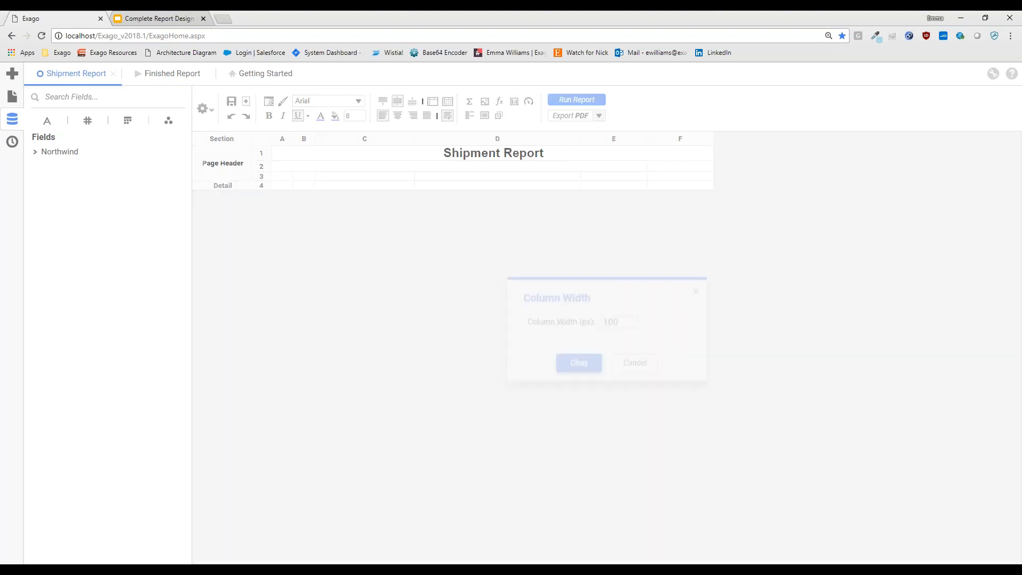
{"action": "type", "text": "250"}
{"action": "left_click", "coordinate": [577, 358]}
Step: Set the width of column F to 250 px
{"action": "right_click", "coordinate": [755, 143]}
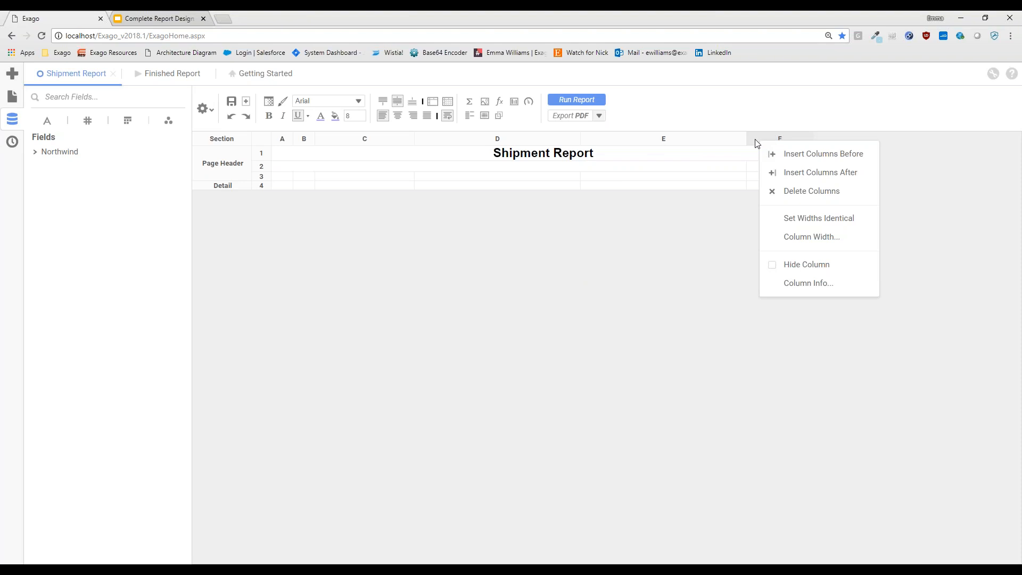
{"action": "left_click", "coordinate": [812, 237]}
{"action": "left_click", "coordinate": [625, 318]}
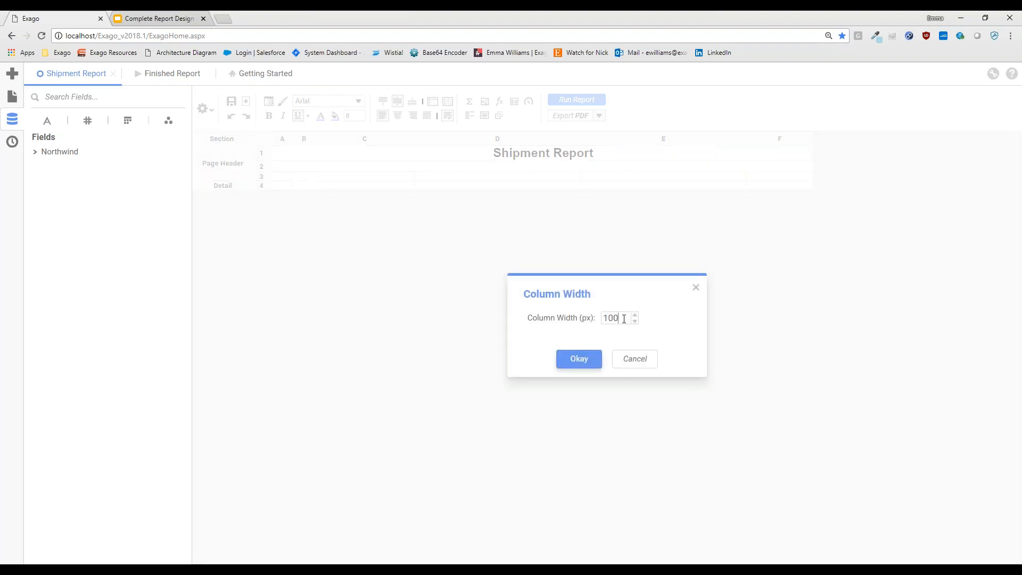
{"action": "key", "text": "BackSpace"}
{"action": "key", "text": "BackSpace"}
{"action": "type", "text": "250"}
{"action": "left_click", "coordinate": [598, 357]}
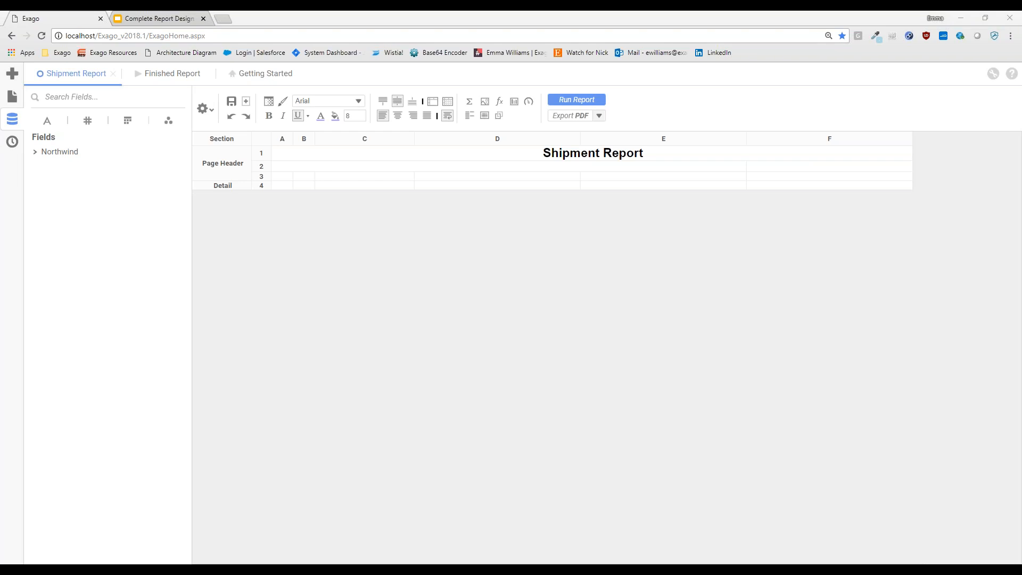
Step: Add a group header section for each change of Employees.EmployeeID
{"action": "right_click", "coordinate": [224, 175]}
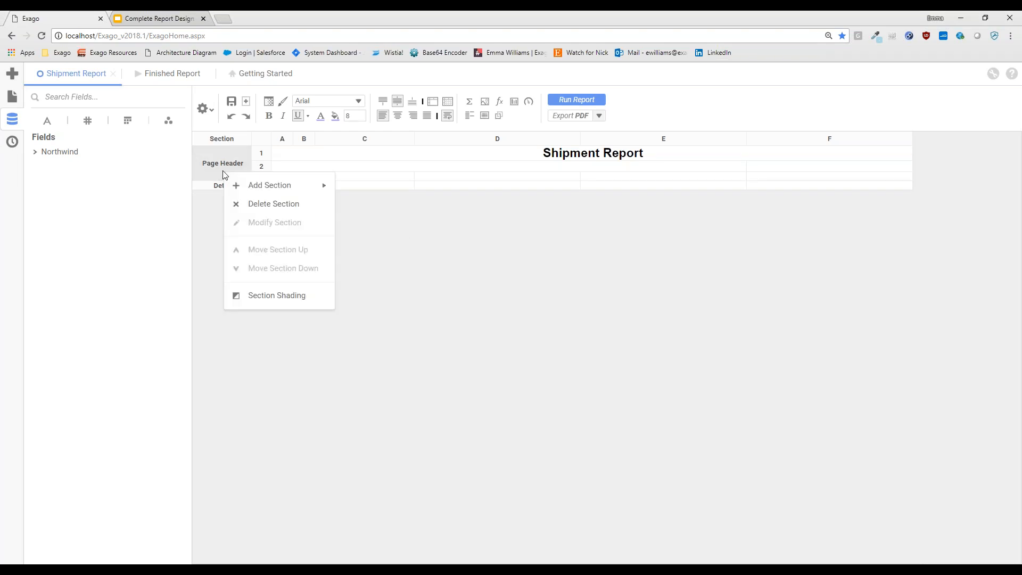
{"action": "mouse_move", "coordinate": [293, 187]}
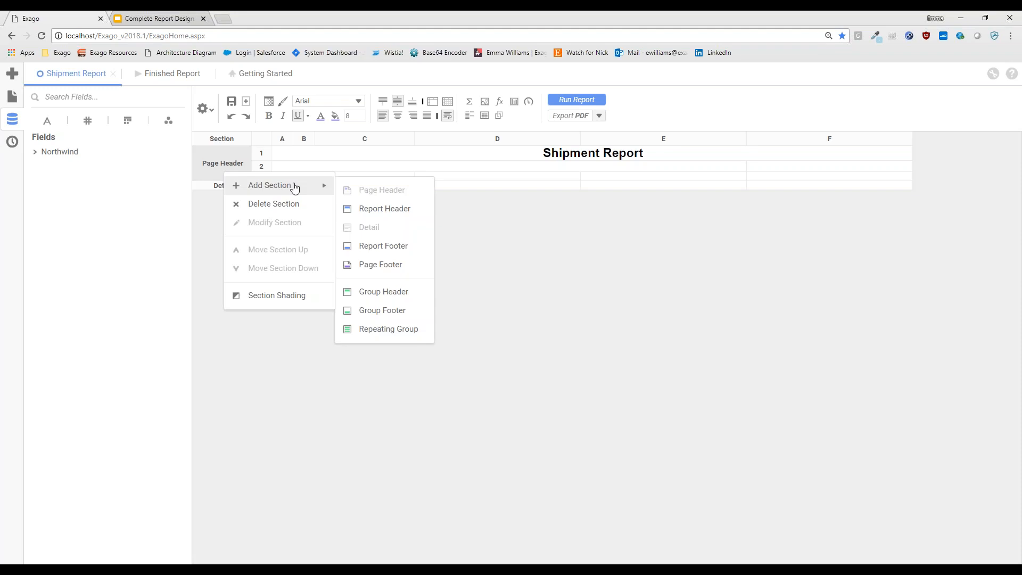
{"action": "left_click", "coordinate": [387, 292]}
{"action": "left_click", "coordinate": [574, 263]}
{"action": "left_click", "coordinate": [566, 316]}
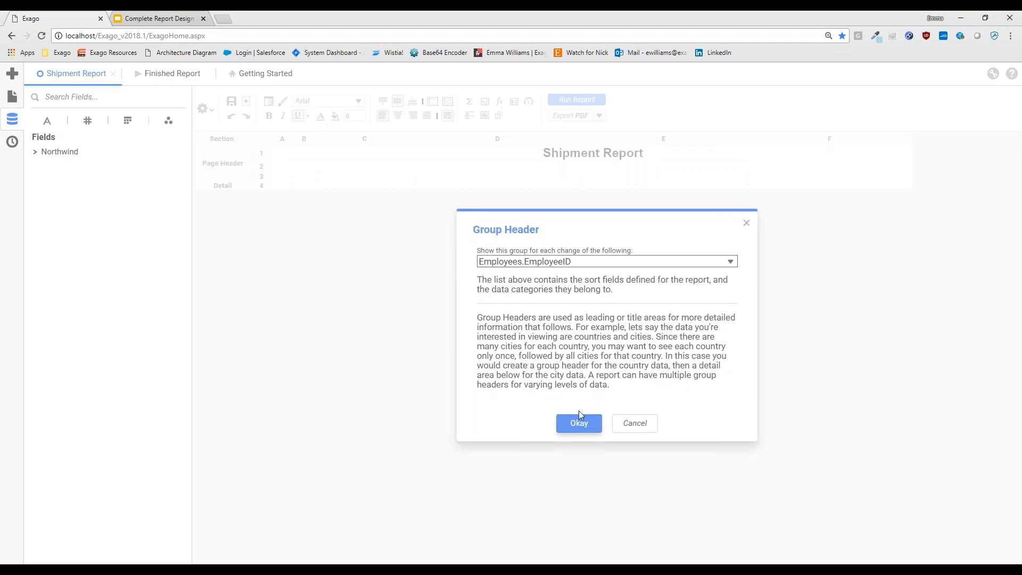
{"action": "left_click", "coordinate": [579, 423]}
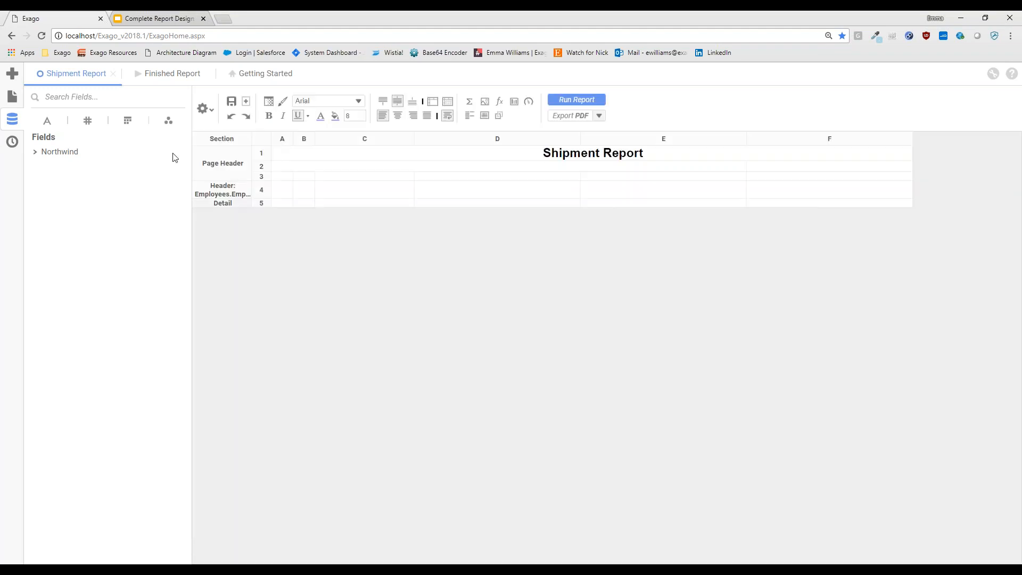
Step: Add a group header section for each change of Customers.Country
{"action": "right_click", "coordinate": [230, 197]}
{"action": "mouse_move", "coordinate": [269, 205]}
{"action": "left_click", "coordinate": [393, 310]}
{"action": "left_click", "coordinate": [612, 262]}
{"action": "left_click", "coordinate": [579, 330]}
{"action": "left_click", "coordinate": [579, 423]}
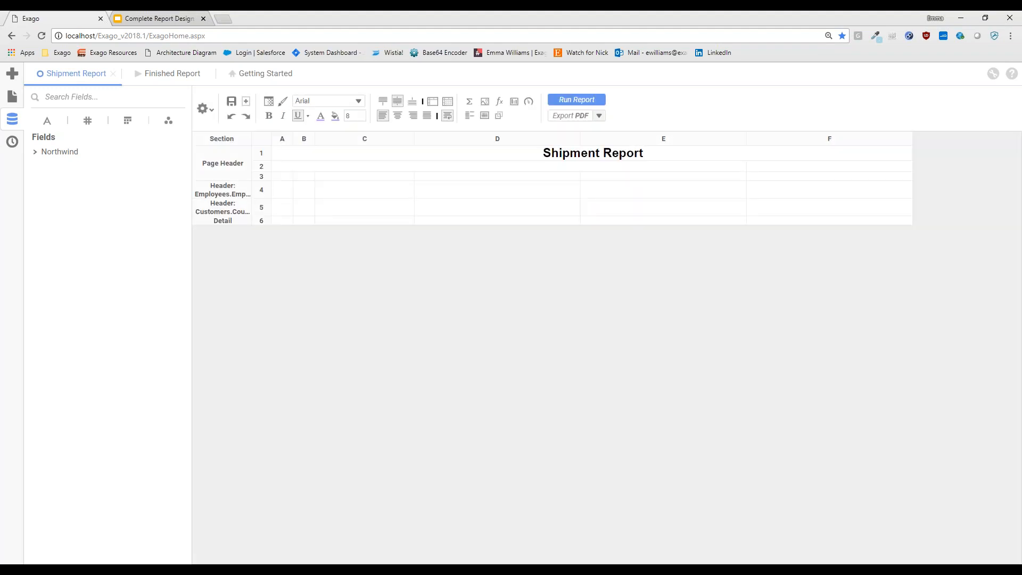
Step: Add a group footer section for each change of Employees.EmployeeID
{"action": "right_click", "coordinate": [211, 209]}
{"action": "mouse_move", "coordinate": [255, 219]}
{"action": "left_click", "coordinate": [375, 345]}
{"action": "left_click", "coordinate": [586, 257]}
{"action": "left_click", "coordinate": [580, 312]}
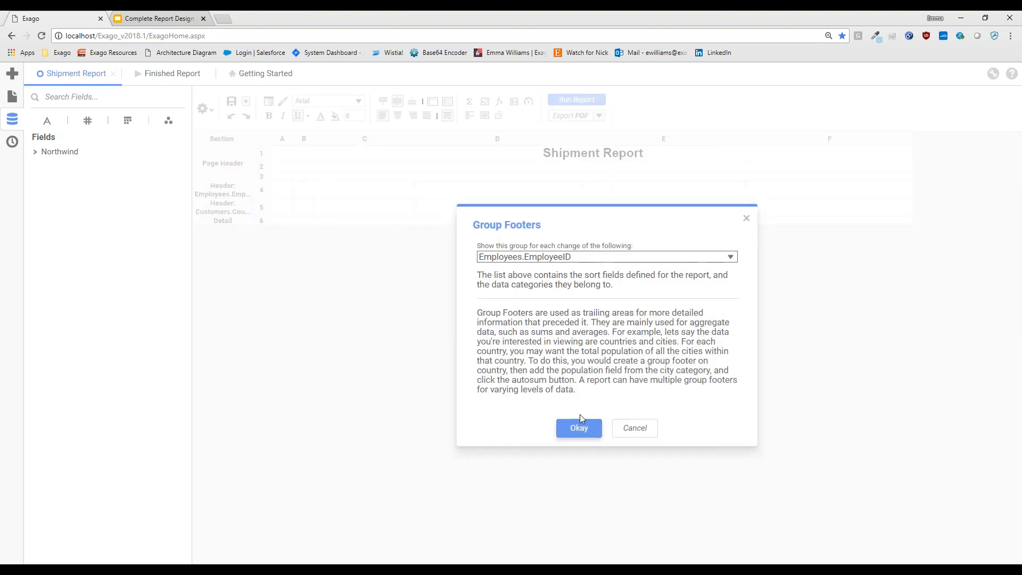
{"action": "left_click", "coordinate": [579, 428]}
Step: Add a group footer section for each change of Customers.Country
{"action": "right_click", "coordinate": [221, 234]}
{"action": "mouse_move", "coordinate": [302, 248]}
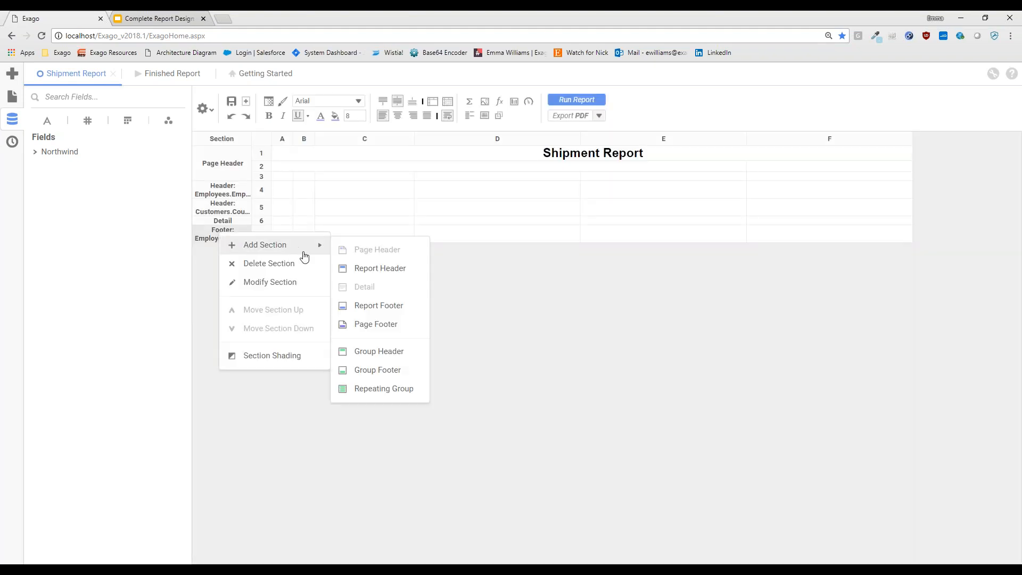
{"action": "left_click", "coordinate": [364, 374]}
{"action": "left_click", "coordinate": [526, 256]}
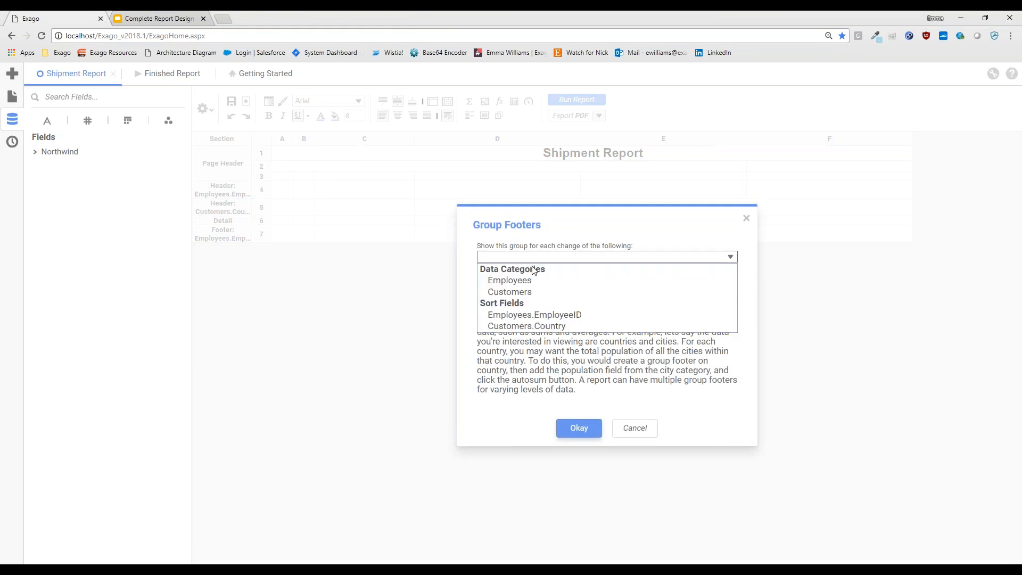
{"action": "left_click", "coordinate": [543, 326]}
{"action": "left_click", "coordinate": [579, 428]}
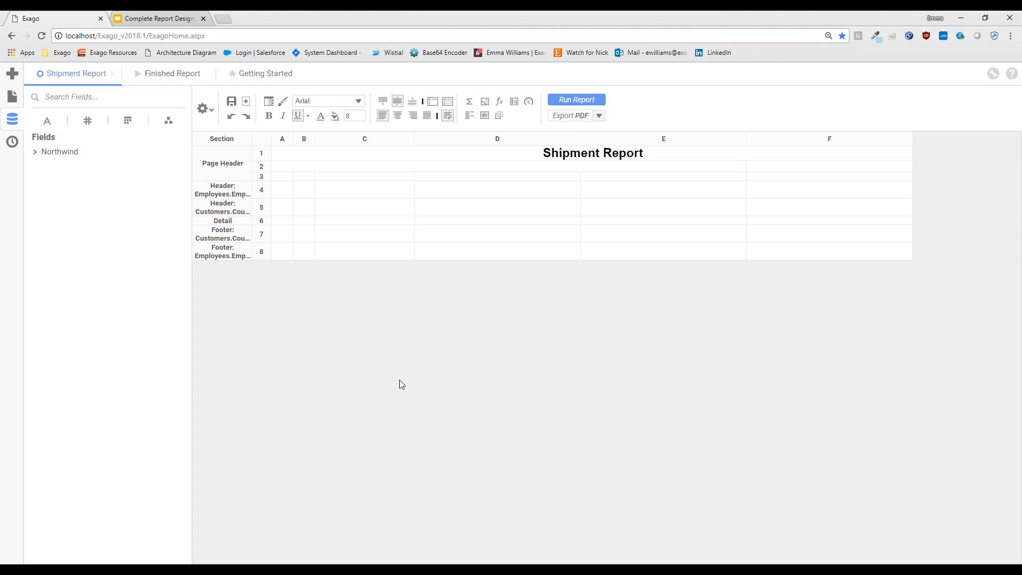
Step: Collapse the first employee group in Finished Report, check the employee-level column headings, and return to Shipment Report
{"action": "left_click", "coordinate": [175, 74]}
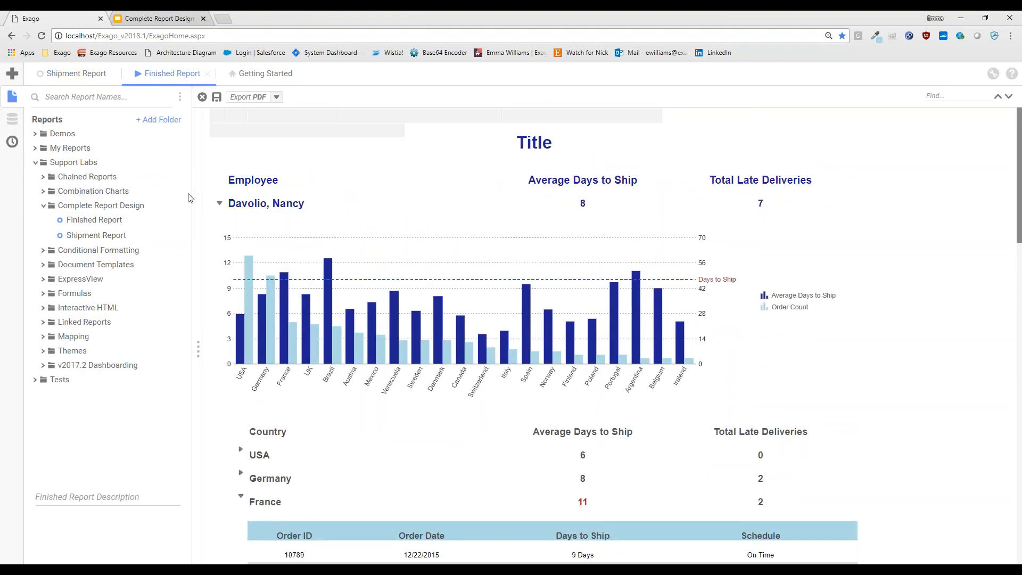
{"action": "left_click", "coordinate": [219, 202]}
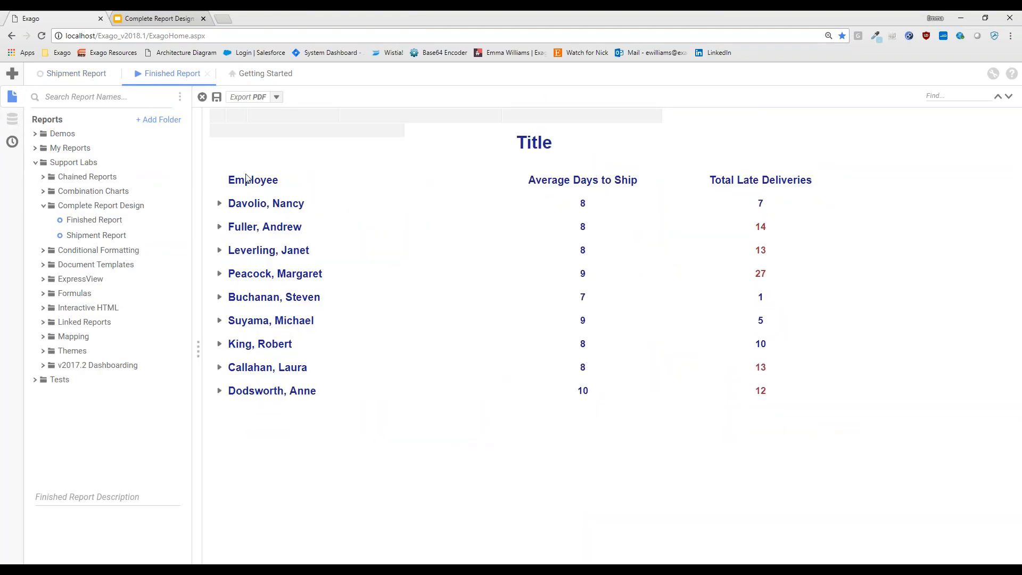
{"action": "double_click", "coordinate": [258, 180]}
{"action": "left_click", "coordinate": [629, 181]}
{"action": "left_click", "coordinate": [69, 75]}
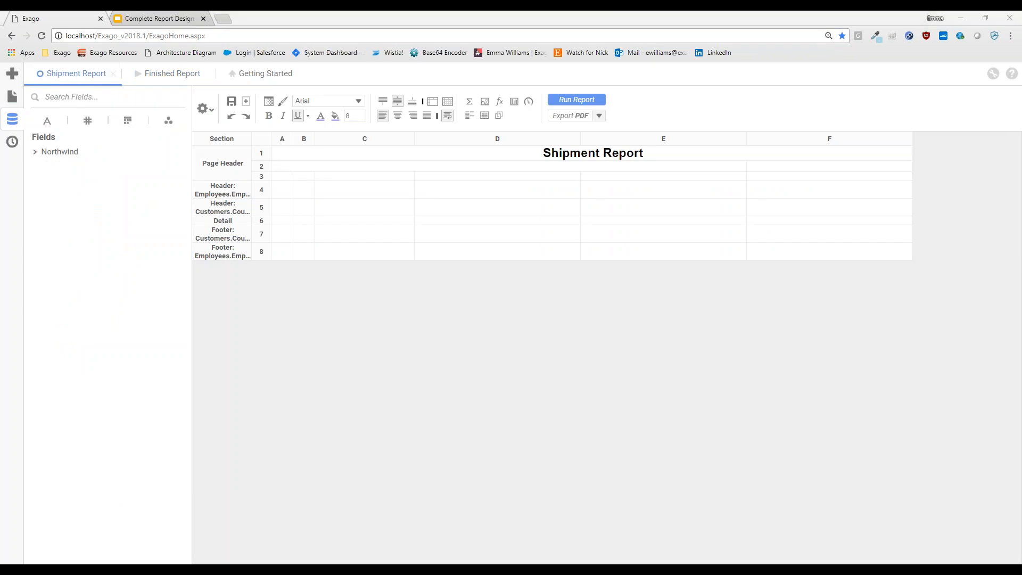
Step: Turn off automatic height for row 3 and set its height to 40 px
{"action": "right_click", "coordinate": [261, 176]}
{"action": "left_click", "coordinate": [299, 275]}
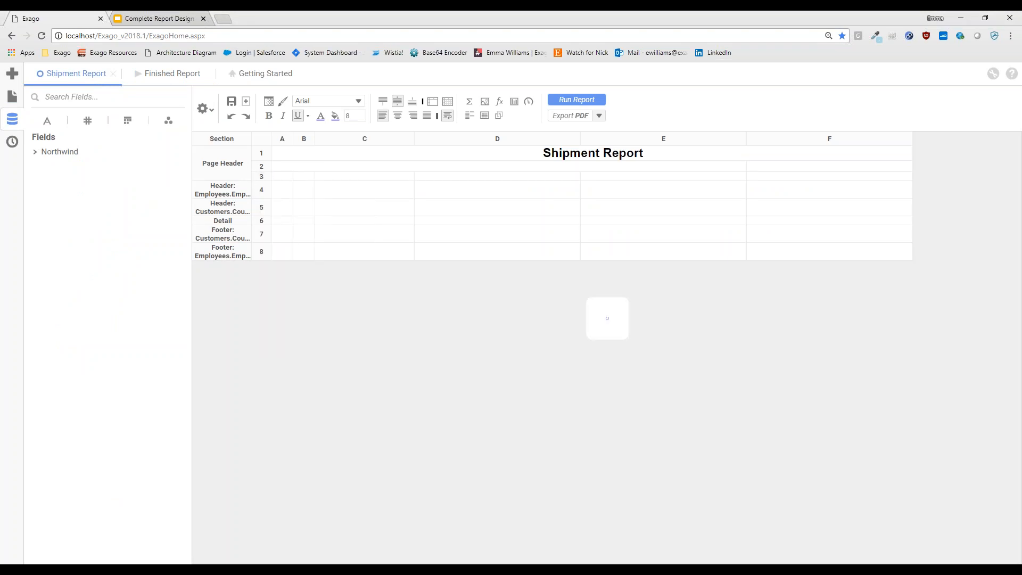
{"action": "left_click", "coordinate": [615, 317]}
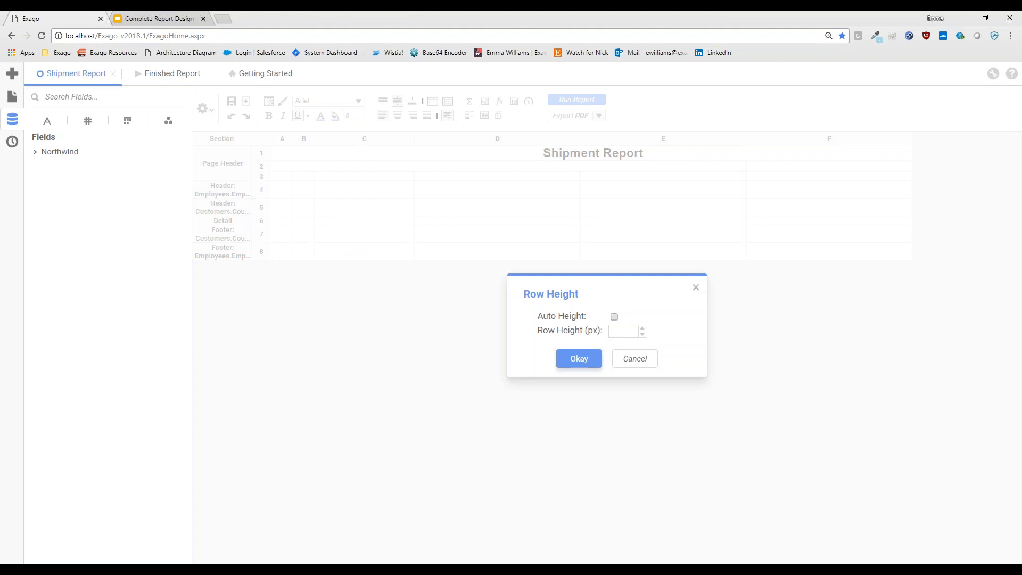
{"action": "type", "text": "40"}
{"action": "left_click", "coordinate": [578, 359]}
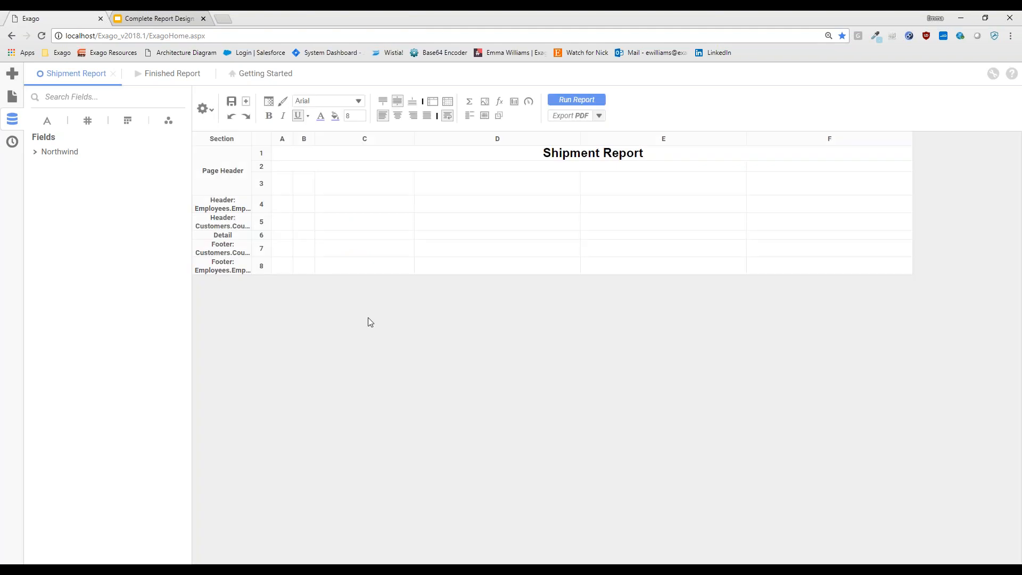
Step: Merge cells B to D of row 3 and enter the heading "Employee" in the merged cell
{"action": "left_click_drag", "start_coordinate": [308, 192], "coordinate": [319, 191]}
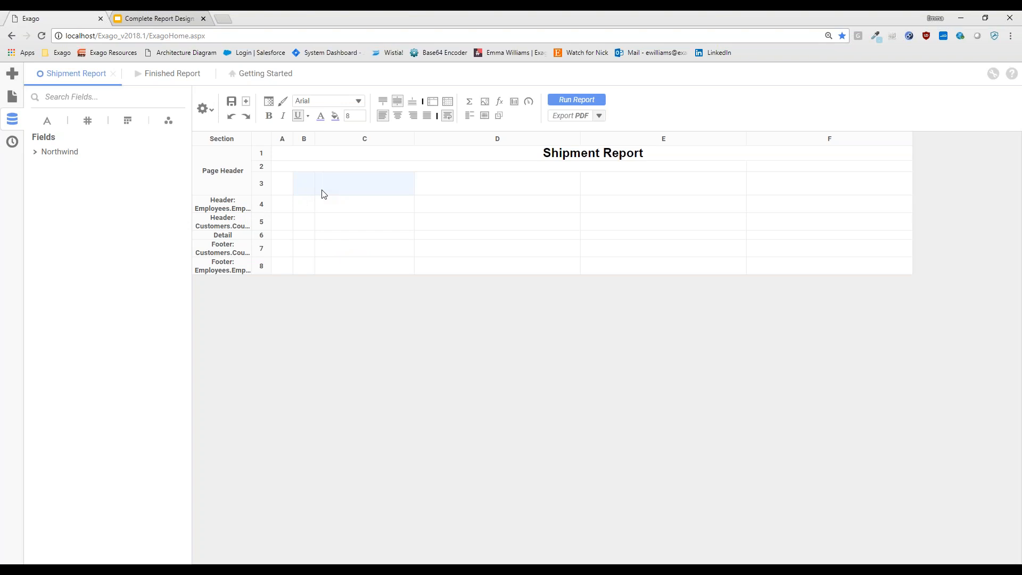
{"action": "left_click_drag", "start_coordinate": [401, 194], "coordinate": [433, 194]}
{"action": "left_click", "coordinate": [432, 101]}
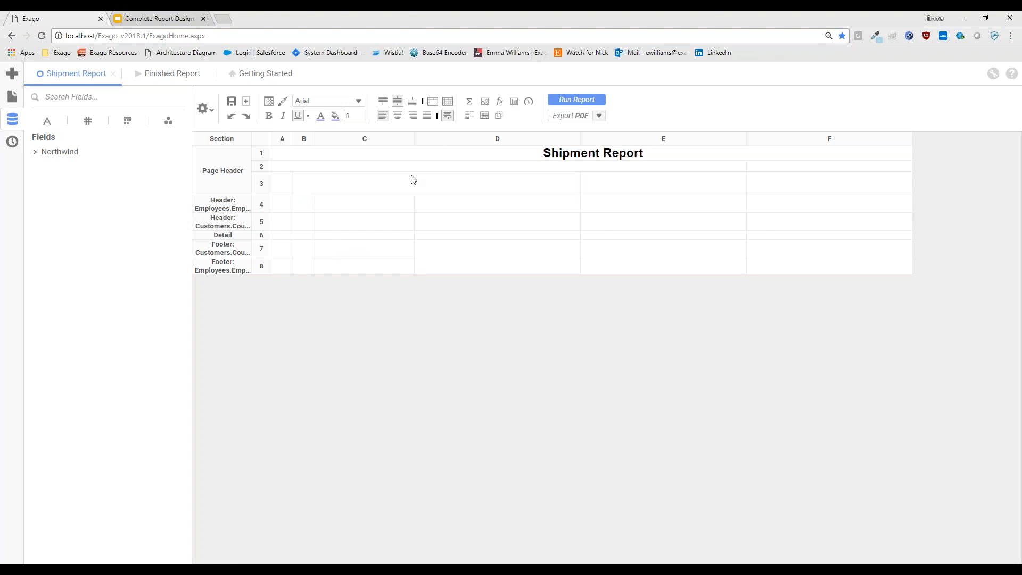
{"action": "left_click", "coordinate": [412, 186]}
{"action": "type", "text": "Empl"}
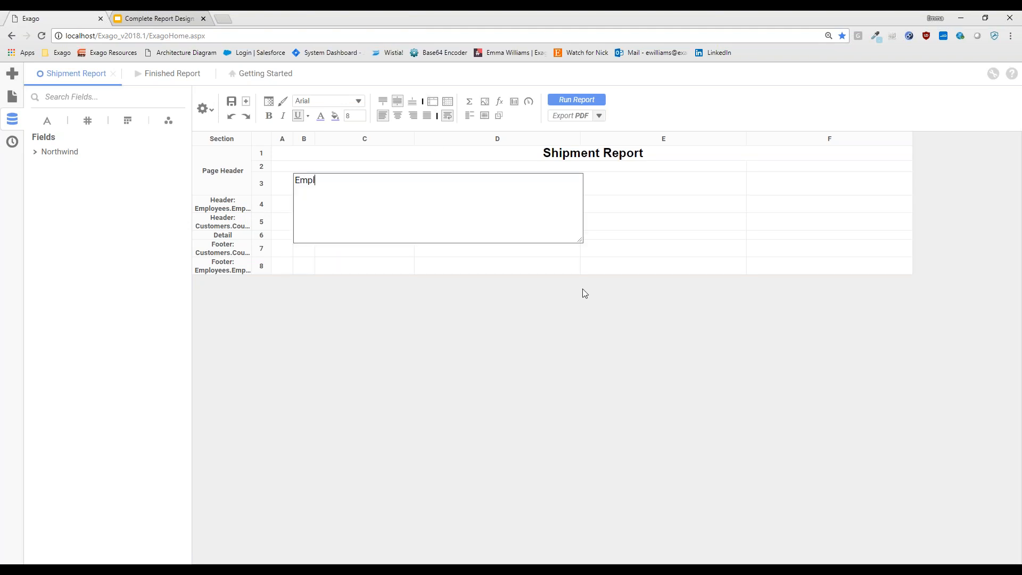
{"action": "type", "text": "oyee"}
{"action": "left_click", "coordinate": [561, 329]}
Step: Enter the headings "Average Days to Ship" in E3 and "Total Late Deliveries" in F3
{"action": "left_click", "coordinate": [629, 183]}
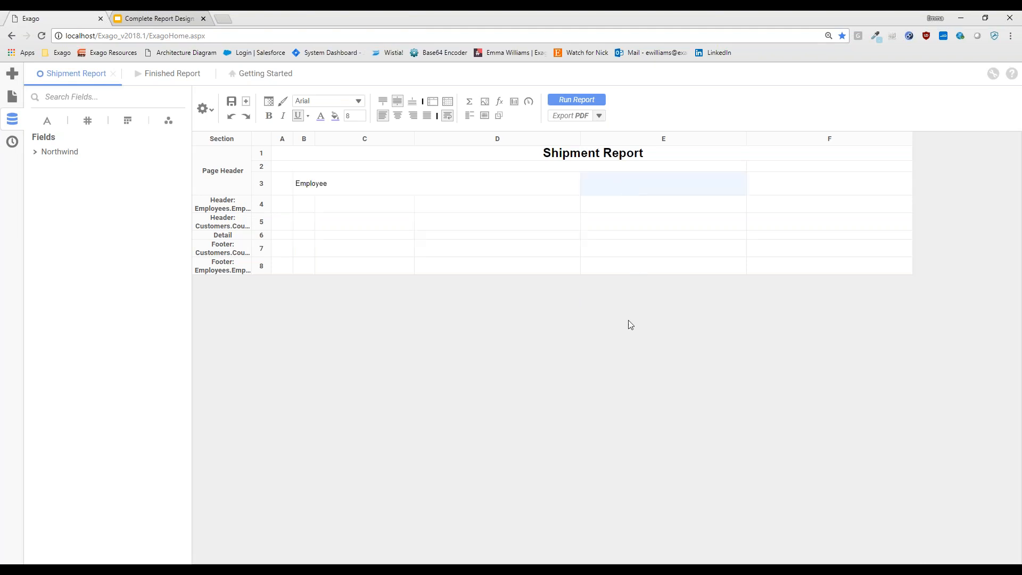
{"action": "type", "text": "Average D"}
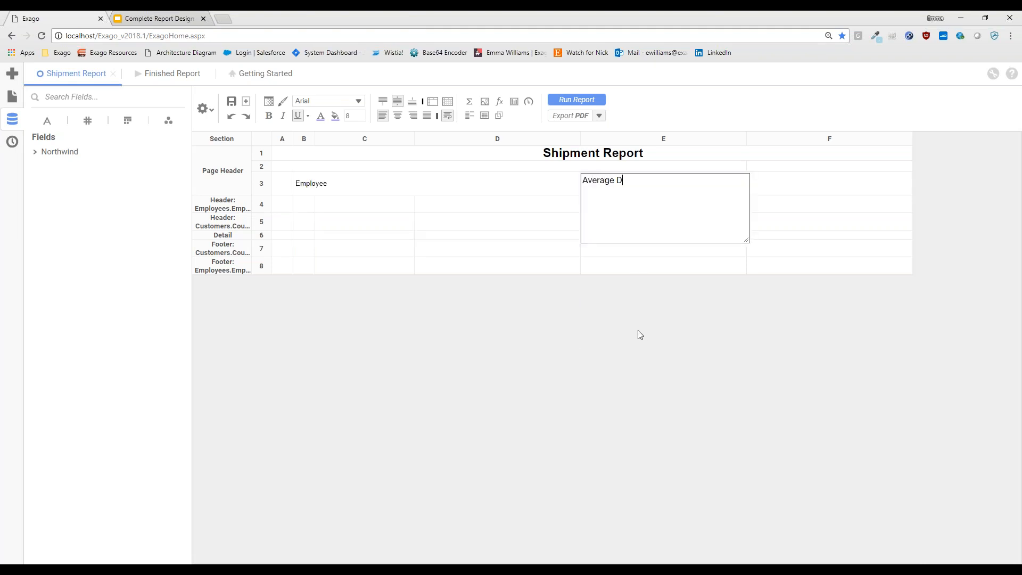
{"action": "type", "text": "ays to Ship"}
{"action": "key", "text": "Tab"}
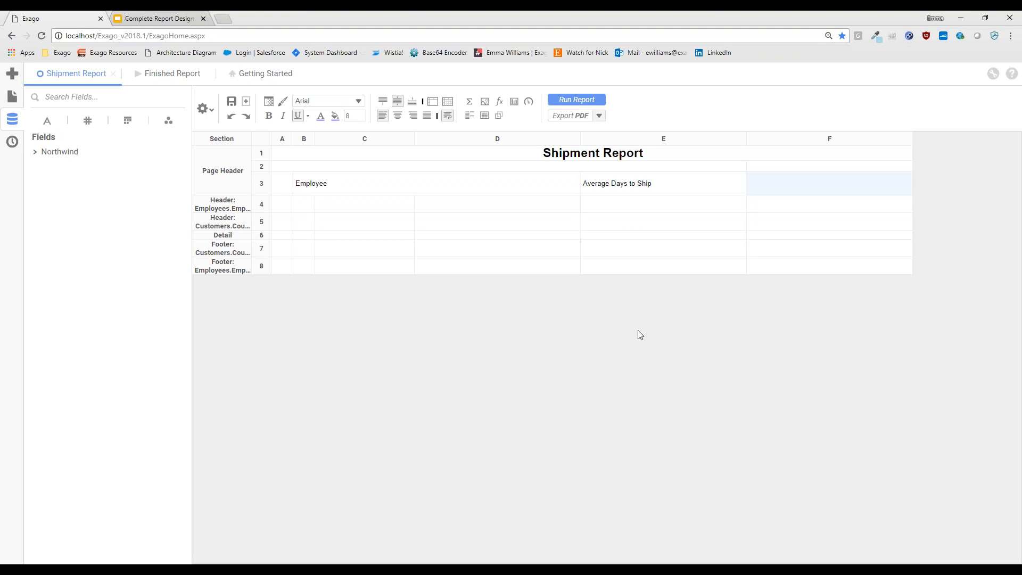
{"action": "type", "text": "Total Late Deliveries"}
{"action": "left_click", "coordinate": [637, 330]}
Step: Format the three column headings in row 3 as bold with font size 12
{"action": "left_click", "coordinate": [471, 189]}
{"action": "left_click", "coordinate": [860, 192], "text": "shift"}
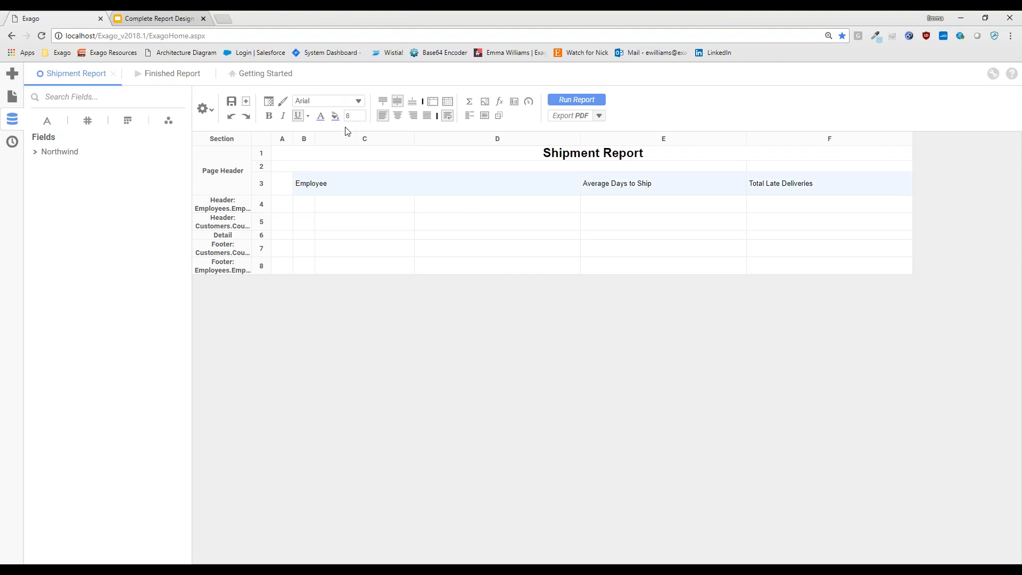
{"action": "left_click", "coordinate": [361, 114]}
{"action": "left_click", "coordinate": [361, 113]}
{"action": "left_click", "coordinate": [362, 113]}
{"action": "left_click", "coordinate": [362, 113]}
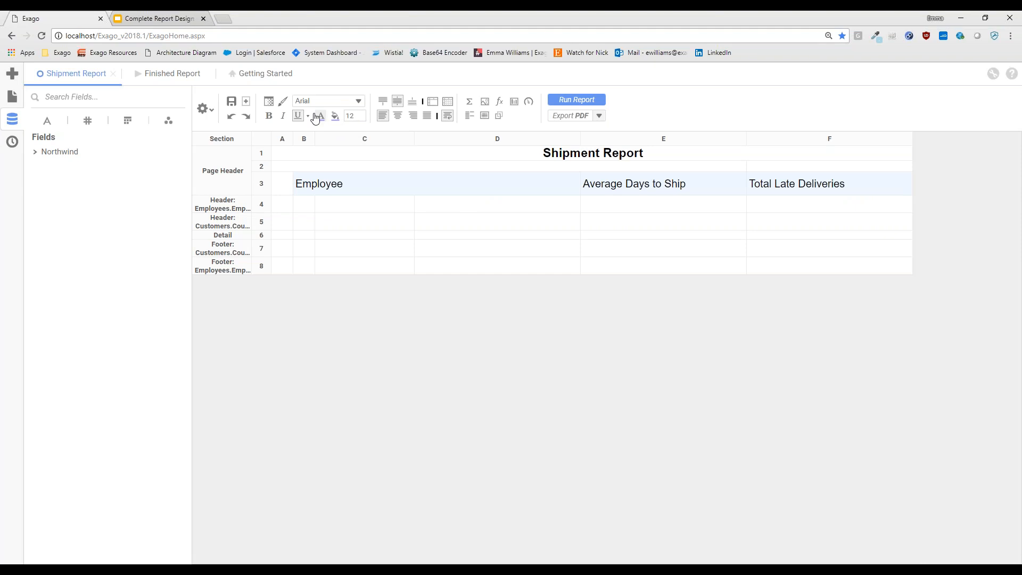
{"action": "left_click", "coordinate": [269, 116]}
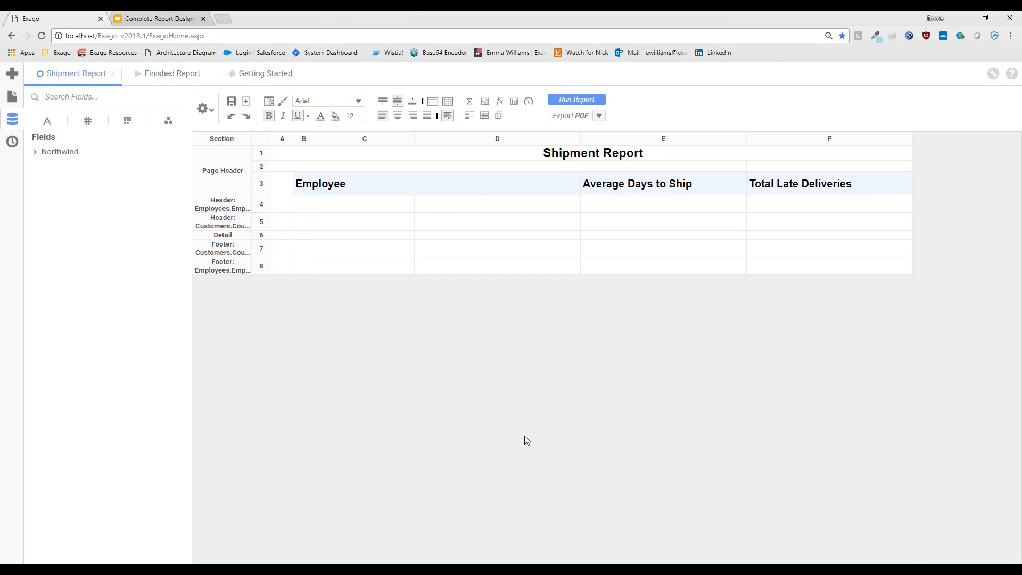
{"action": "left_click", "coordinate": [549, 398]}
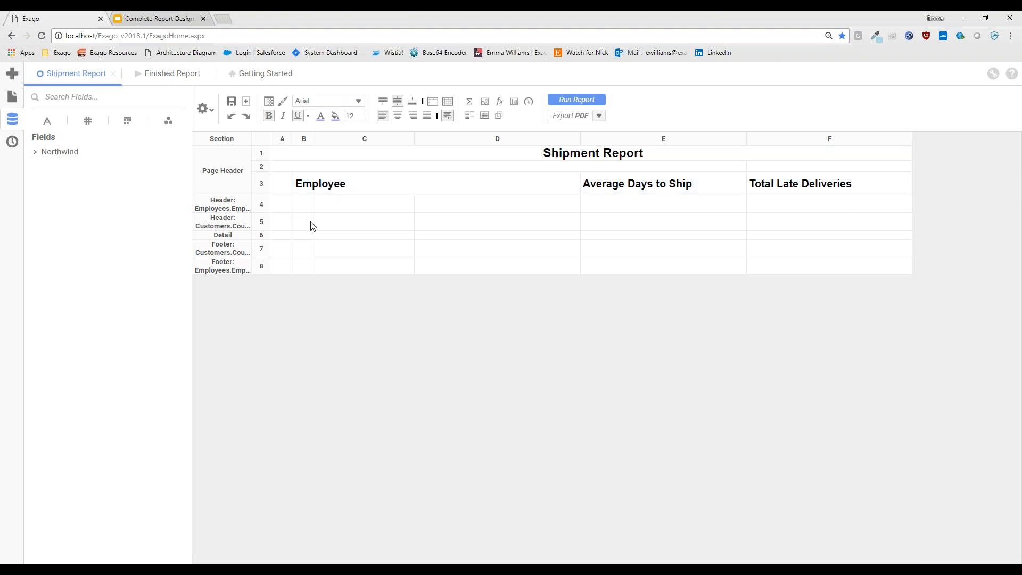
Step: Merge cells B to D of row 4 and widen the section name column until the full section names fit
{"action": "left_click_drag", "start_coordinate": [308, 207], "coordinate": [441, 213]}
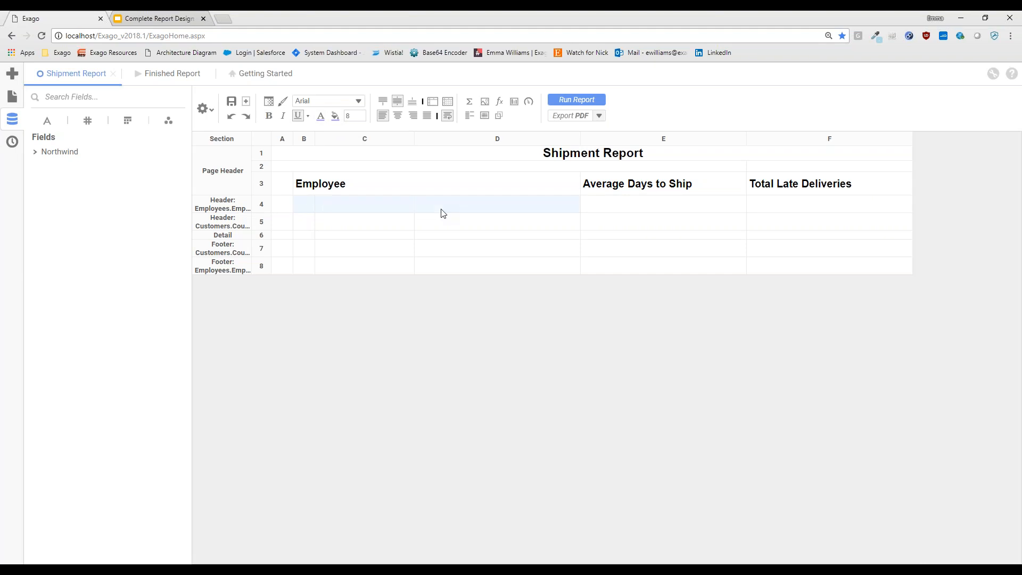
{"action": "left_click", "coordinate": [433, 101]}
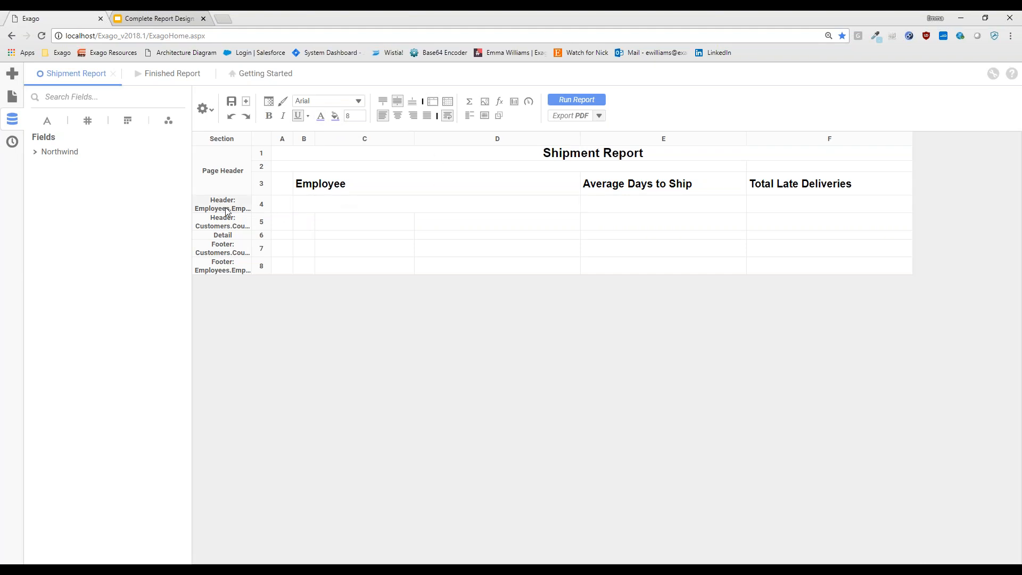
{"action": "left_click_drag", "start_coordinate": [252, 221], "coordinate": [288, 221]}
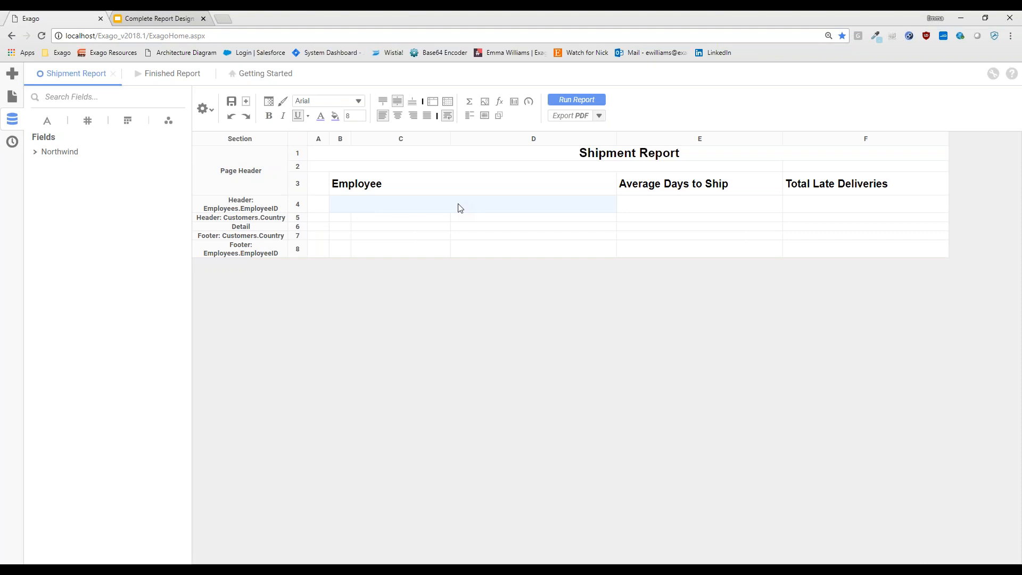
{"action": "left_click", "coordinate": [727, 205]}
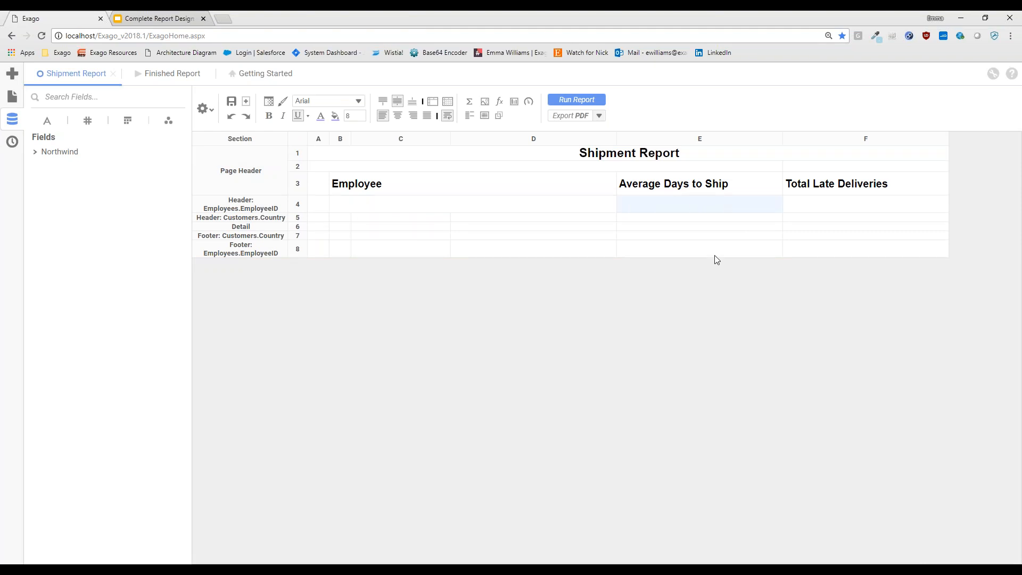
{"action": "left_click", "coordinate": [826, 208]}
{"action": "left_click", "coordinate": [431, 308]}
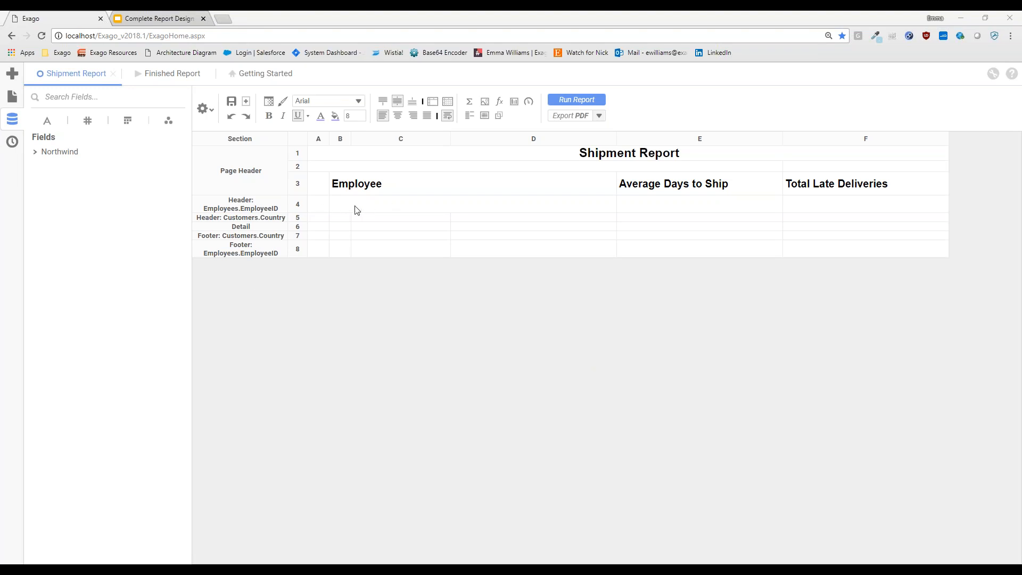
Step: Insert two rows after row 4 in the Employees.EmployeeID header section
{"action": "right_click", "coordinate": [304, 207]}
{"action": "left_click", "coordinate": [336, 237]}
{"action": "right_click", "coordinate": [298, 211]}
{"action": "left_click", "coordinate": [340, 243]}
Step: Turn off automatic height for row 4 and set its height to 40 px
{"action": "right_click", "coordinate": [299, 206]}
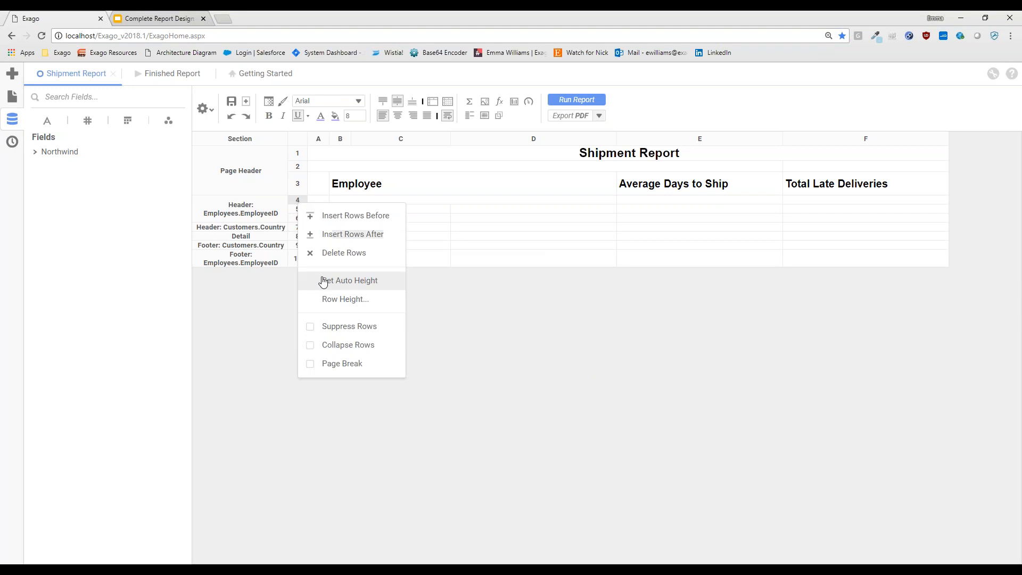
{"action": "left_click", "coordinate": [357, 299]}
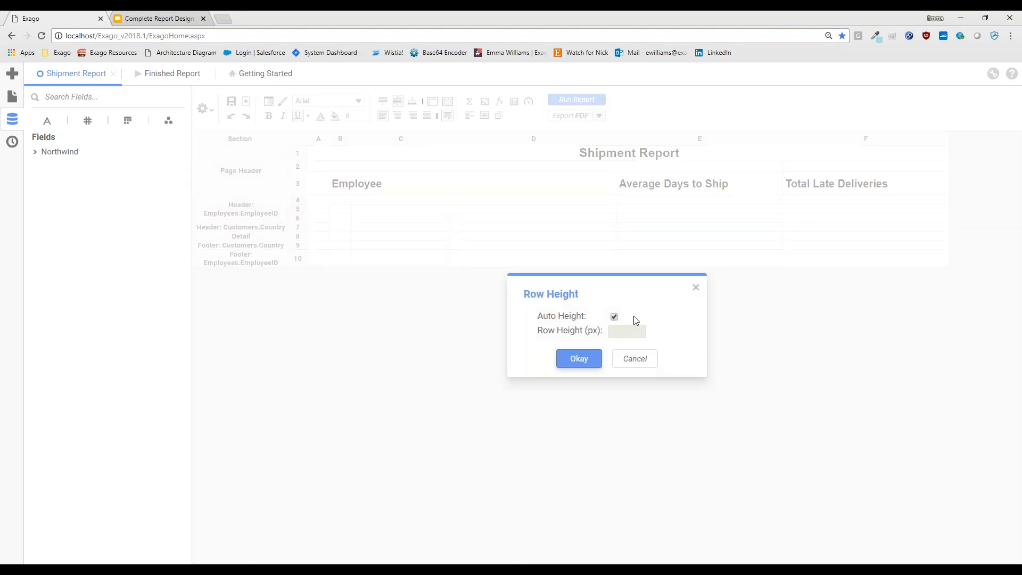
{"action": "left_click", "coordinate": [623, 331]}
{"action": "type", "text": "40"}
{"action": "left_click", "coordinate": [575, 360]}
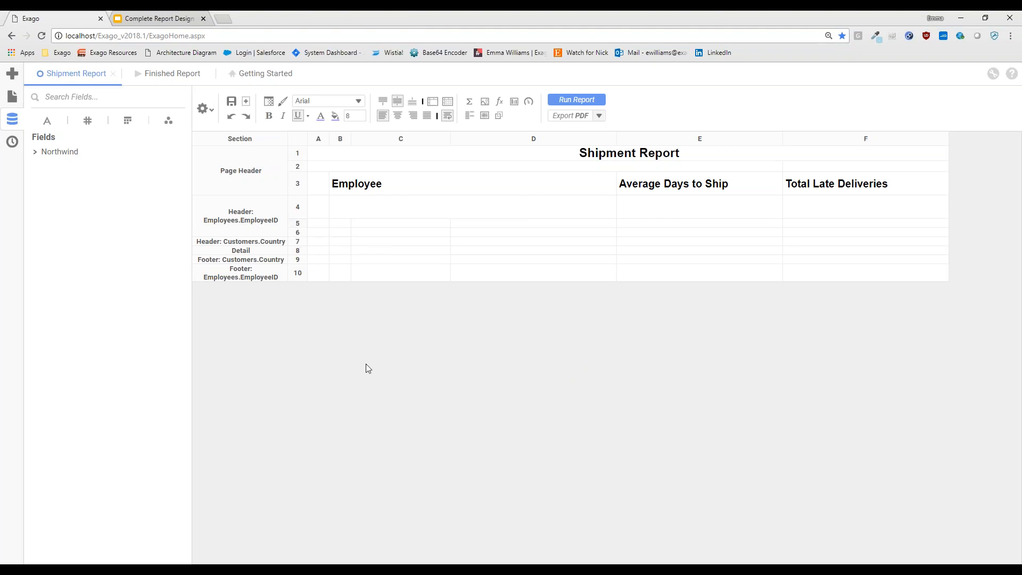
Step: Toggle the Simulate PDF setting in the report viewer options and accept the change
{"action": "left_click", "coordinate": [316, 223]}
{"action": "left_click", "coordinate": [203, 108]}
{"action": "mouse_move", "coordinate": [240, 242]}
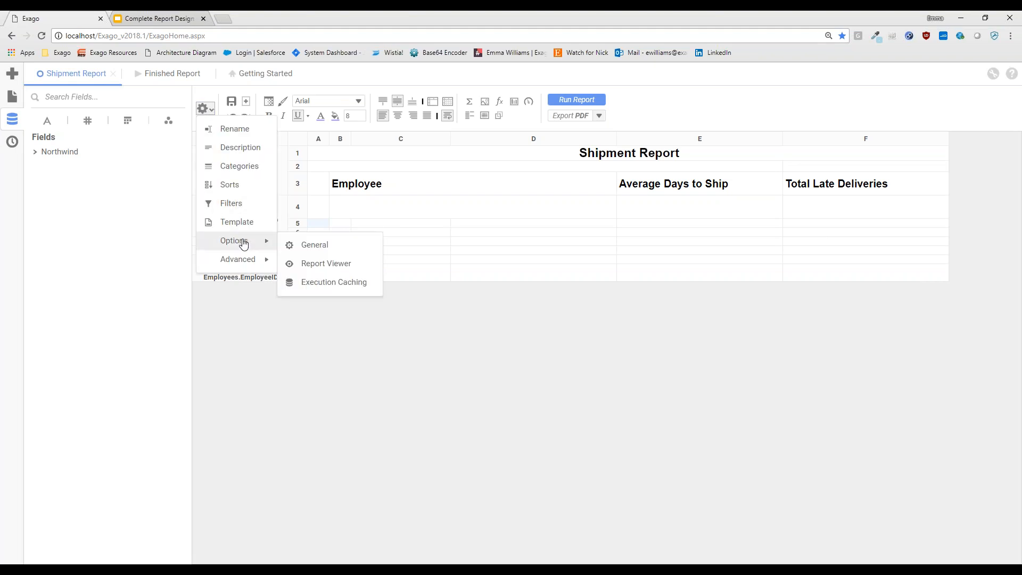
{"action": "left_click", "coordinate": [326, 264]}
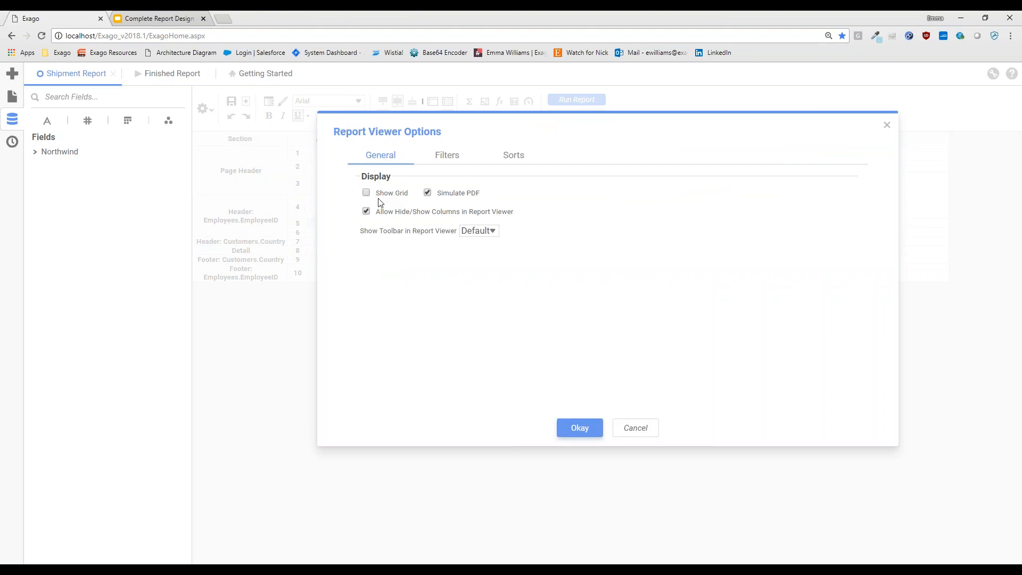
{"action": "left_click", "coordinate": [446, 193]}
{"action": "left_click", "coordinate": [580, 429]}
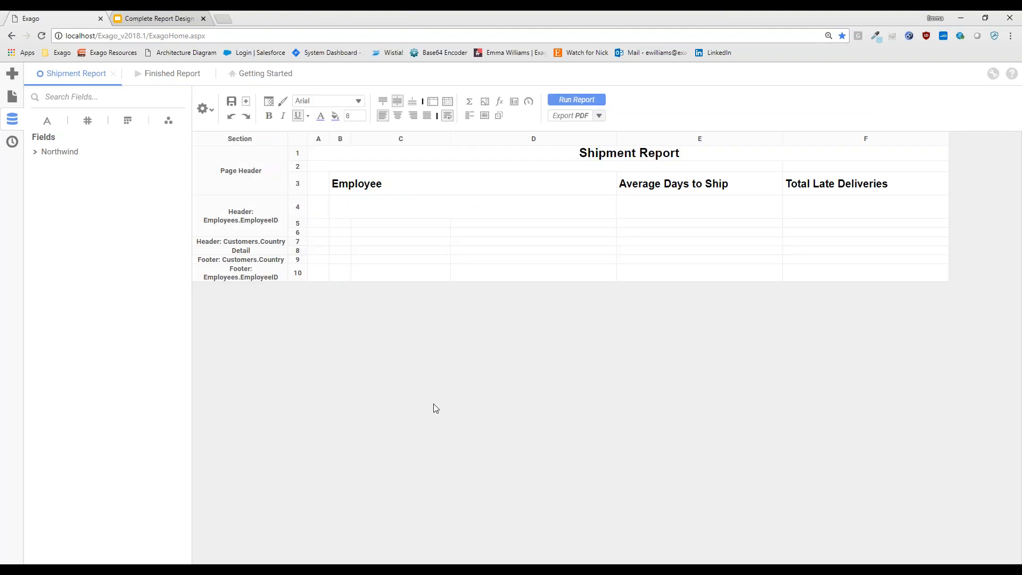
Step: Enlarge row 6 into a tall row and merge its cells A to F into one cell
{"action": "right_click", "coordinate": [297, 238]}
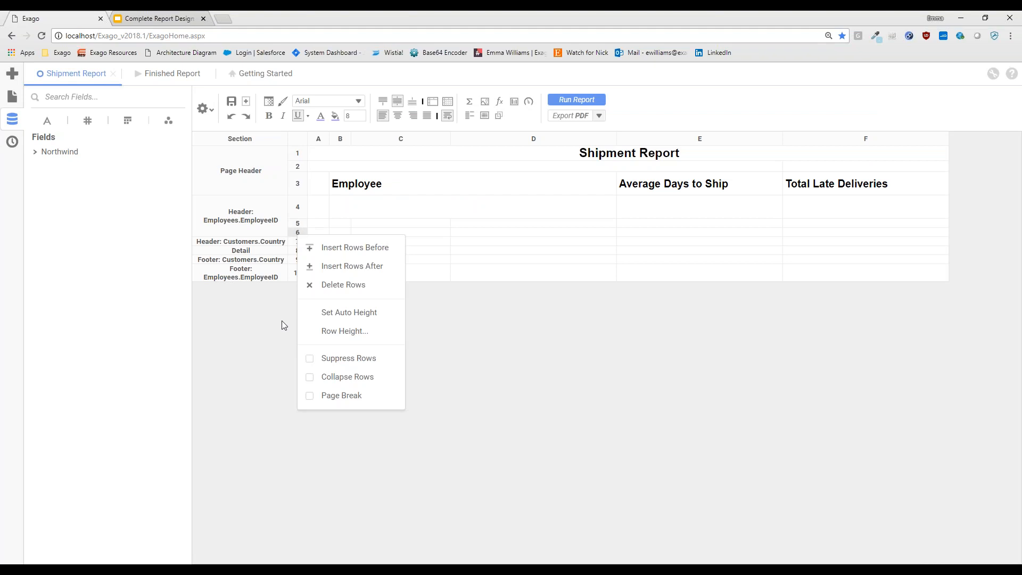
{"action": "left_click", "coordinate": [286, 341]}
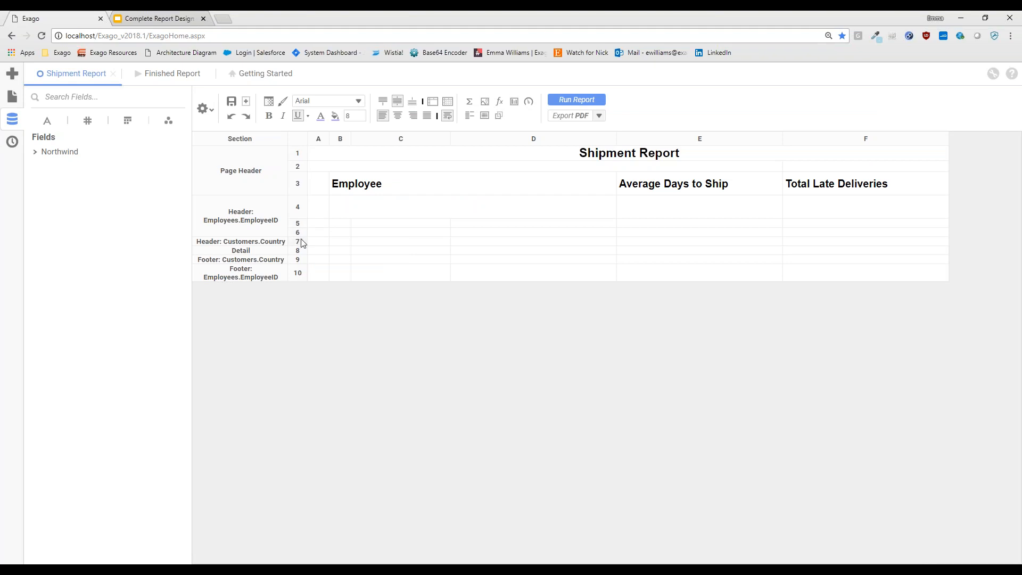
{"action": "left_click_drag", "start_coordinate": [297, 236], "coordinate": [290, 411]}
{"action": "left_click", "coordinate": [315, 342]}
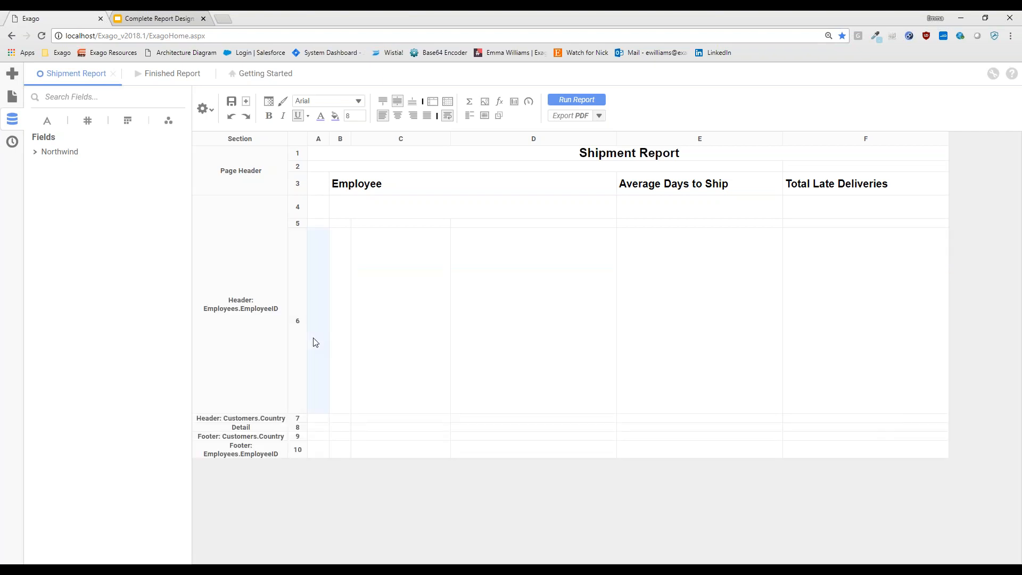
{"action": "left_click", "coordinate": [925, 351], "text": "shift"}
{"action": "left_click", "coordinate": [433, 101]}
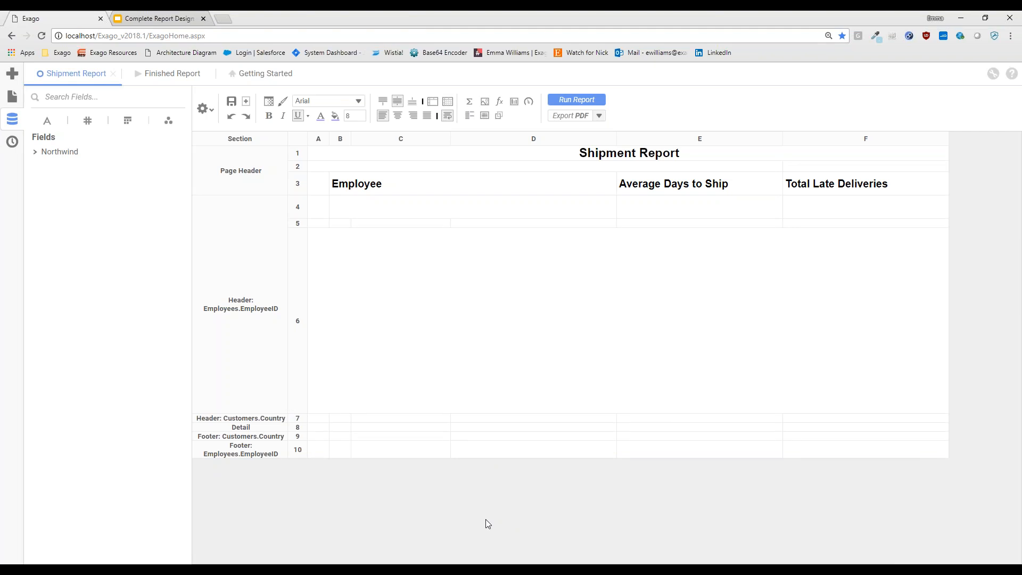
Step: Insert a row after the tall row 6, turn off its automatic height and set the height to 30 px
{"action": "right_click", "coordinate": [299, 386]}
{"action": "left_click", "coordinate": [362, 419]}
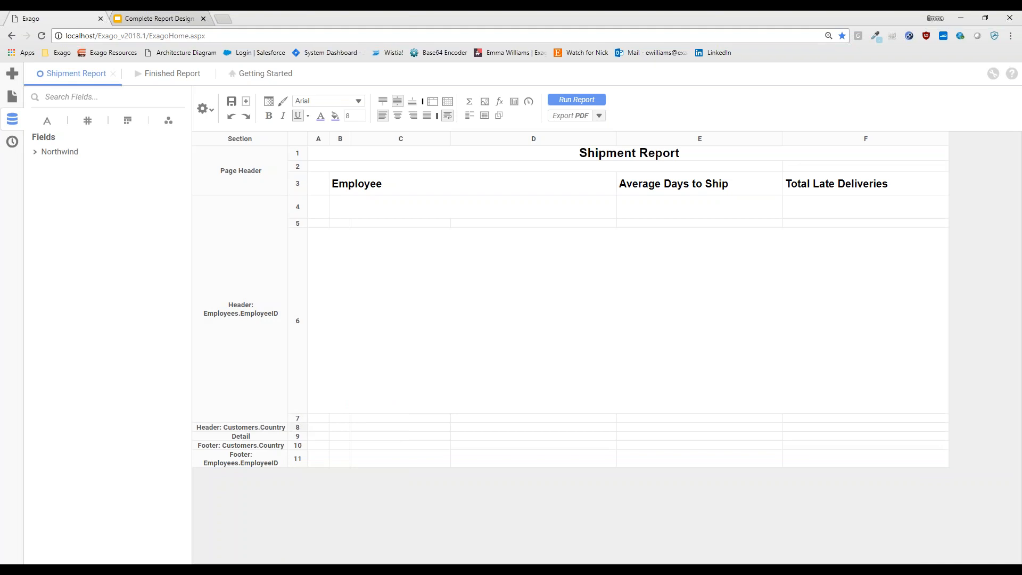
{"action": "right_click", "coordinate": [297, 418]}
{"action": "left_click", "coordinate": [360, 486]}
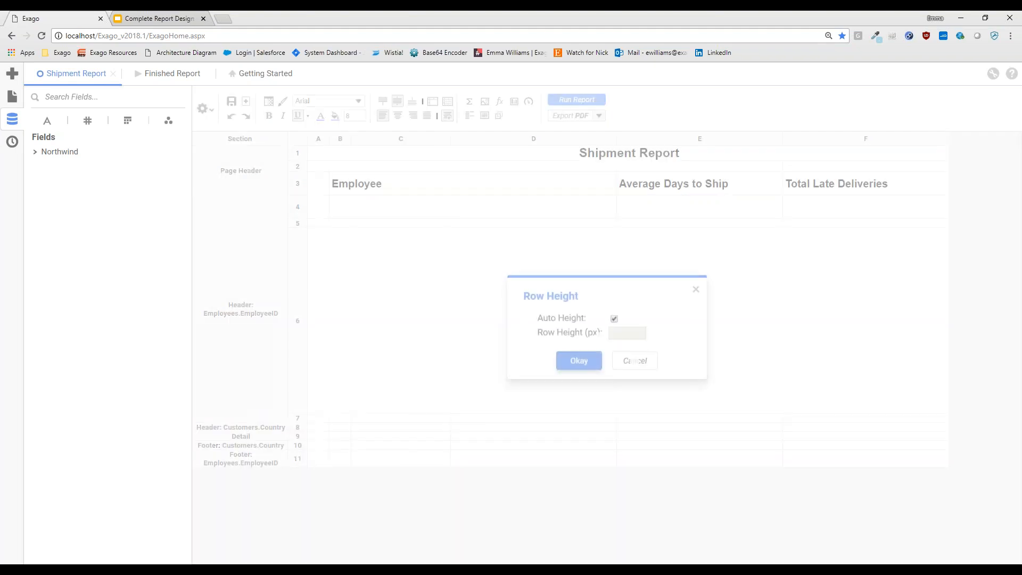
{"action": "left_click", "coordinate": [614, 316]}
{"action": "left_click", "coordinate": [613, 334]}
{"action": "type", "text": "30"}
{"action": "left_click", "coordinate": [584, 360]}
Step: Merge cells C and D of row 7 and enter the heading "Country" in the merged cell
{"action": "left_click", "coordinate": [352, 428]}
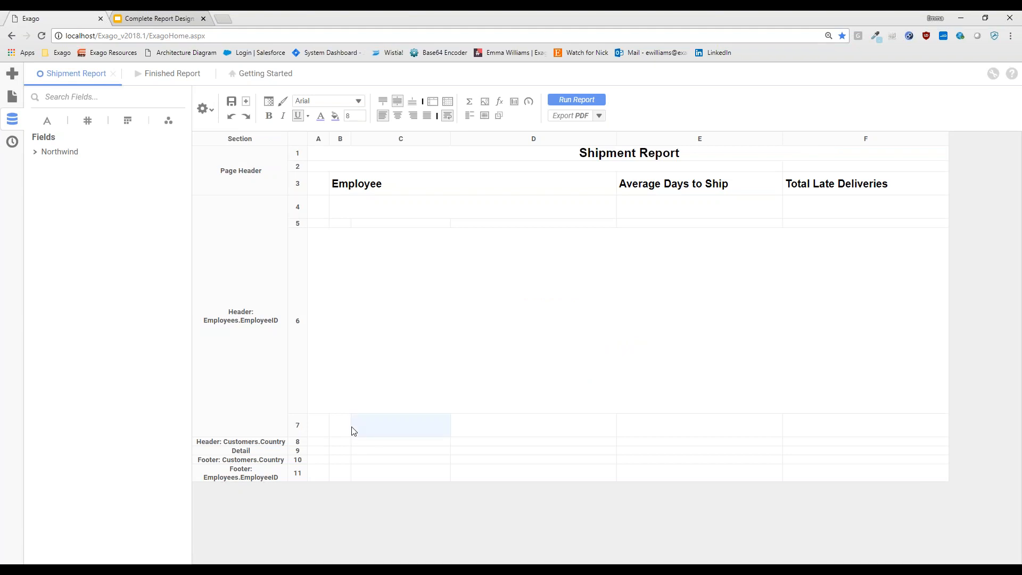
{"action": "left_click", "coordinate": [342, 433]}
{"action": "left_click", "coordinate": [385, 430]}
{"action": "left_click", "coordinate": [515, 424], "text": "shift"}
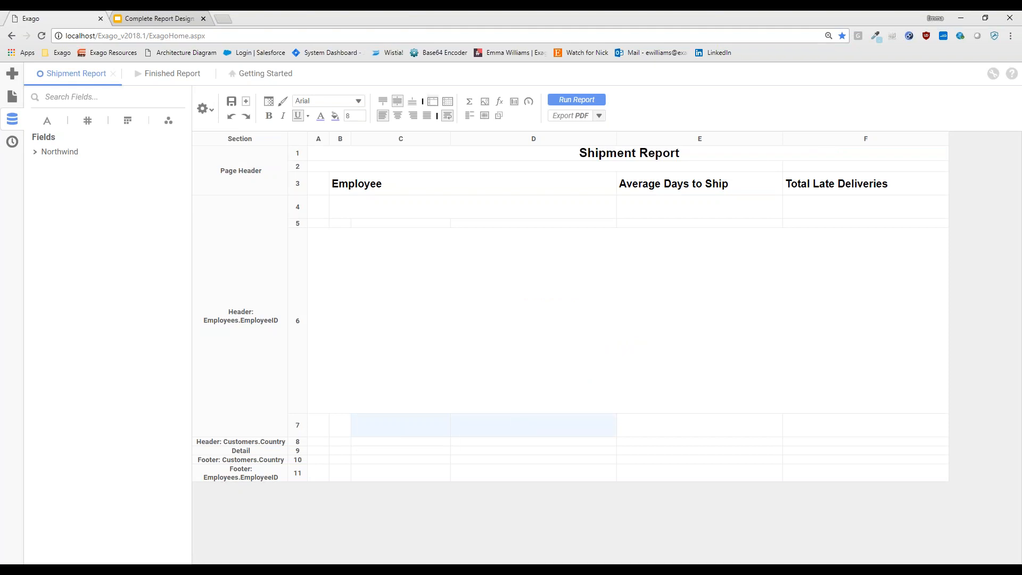
{"action": "left_click", "coordinate": [433, 105]}
{"action": "left_click", "coordinate": [462, 429]}
{"action": "type", "text": "Country"}
{"action": "key", "text": "Tab"}
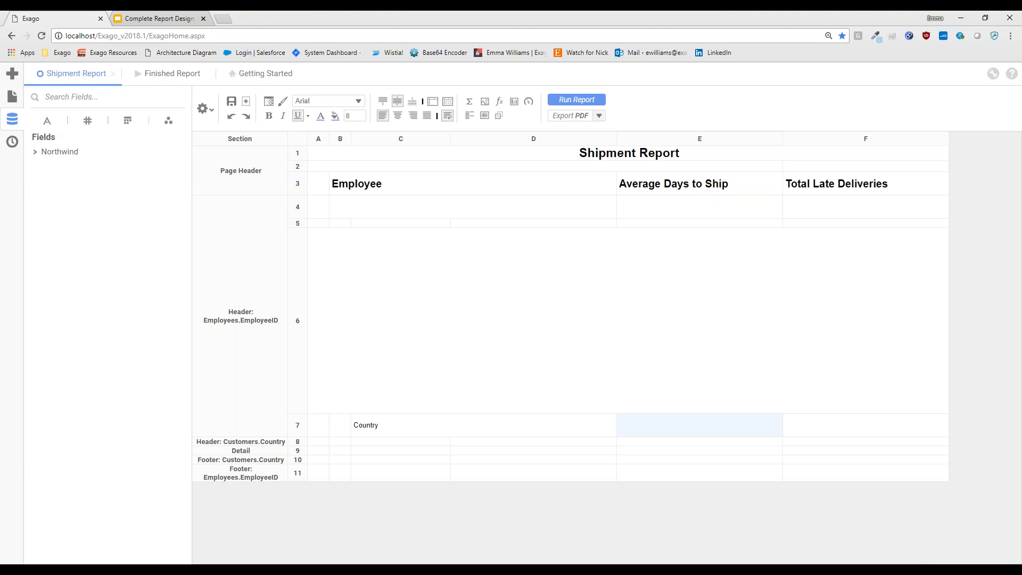
Step: Copy the "Average Days to Ship" and "Total Late Deliveries" headings from row 3 into E7 and F7
{"action": "left_click", "coordinate": [706, 186]}
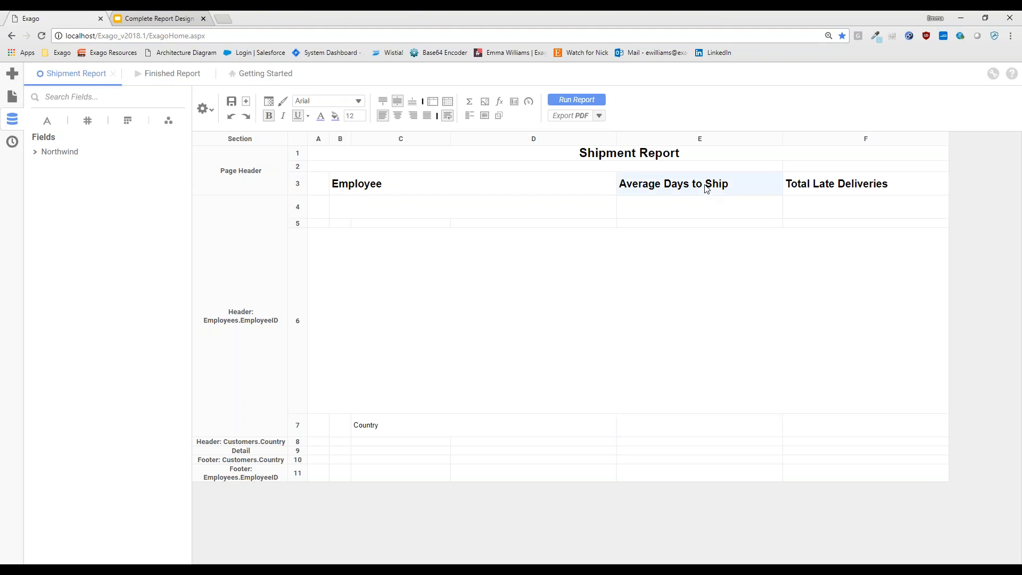
{"action": "left_click_drag", "start_coordinate": [706, 187], "coordinate": [709, 422]}
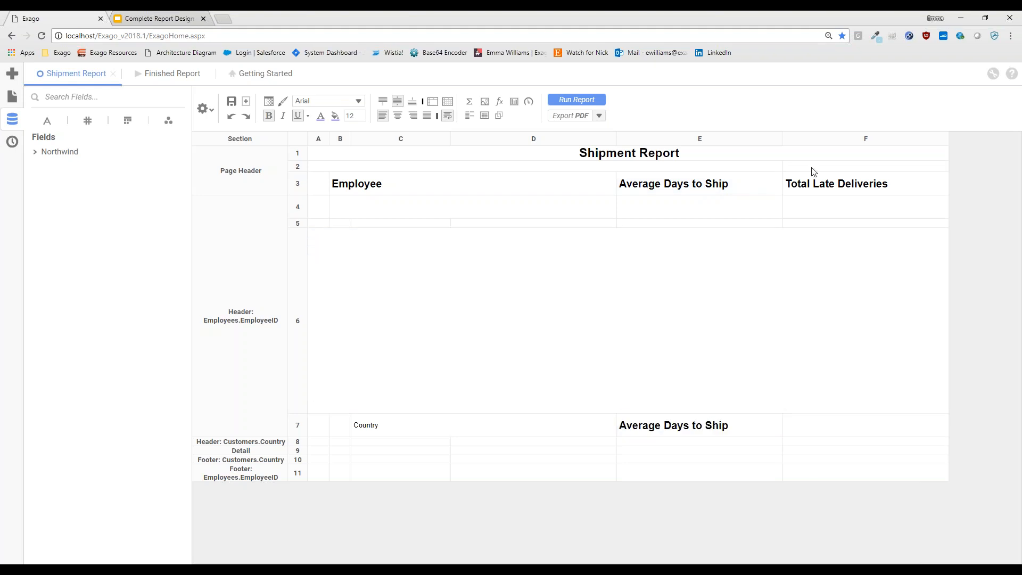
{"action": "left_click_drag", "start_coordinate": [828, 189], "coordinate": [843, 426]}
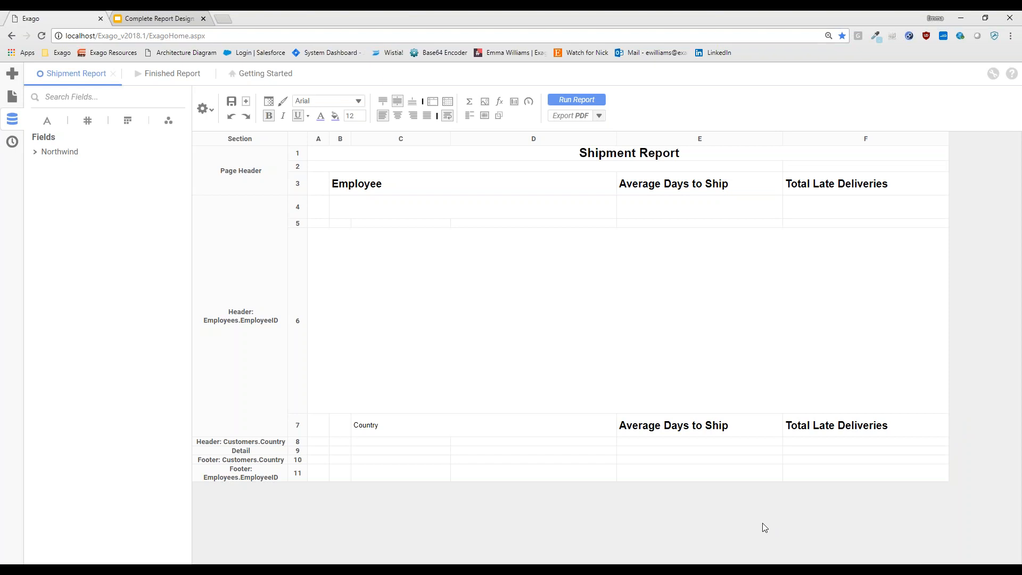
Step: Copy the formatting of the row 7 "Average Days to Ship" heading onto the "Country" heading
{"action": "left_click", "coordinate": [461, 430]}
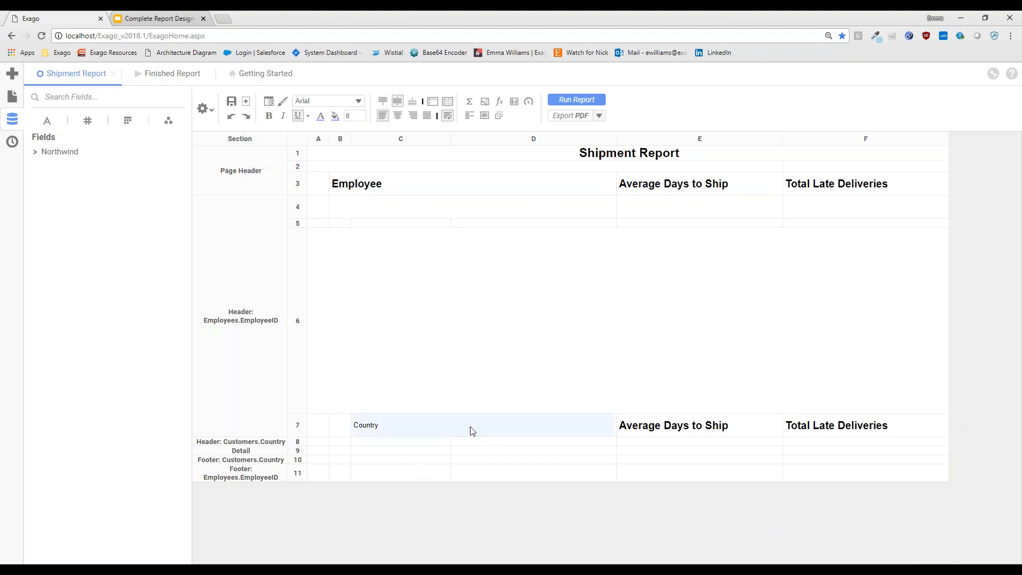
{"action": "left_click", "coordinate": [659, 428]}
{"action": "left_click", "coordinate": [282, 101]}
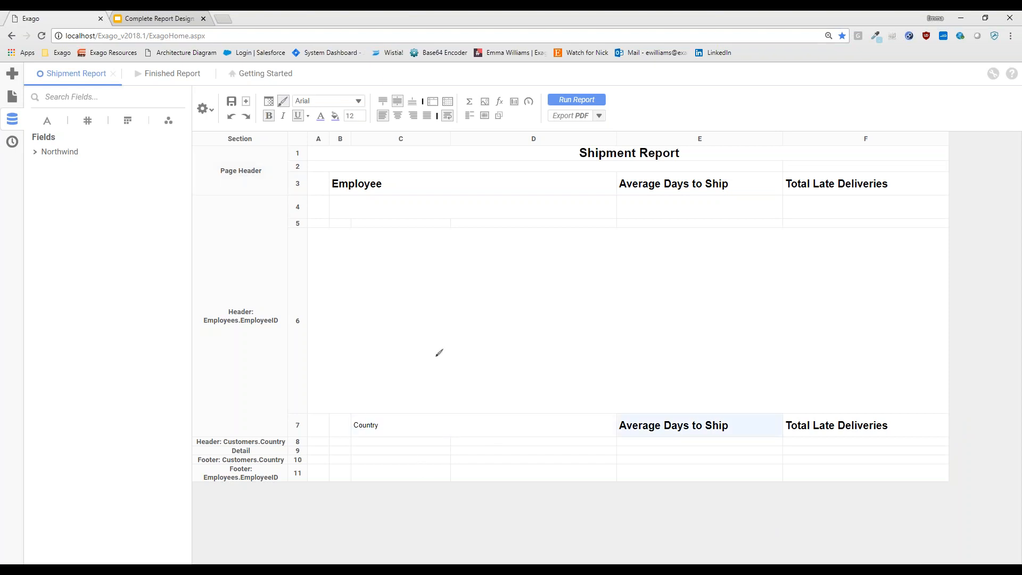
{"action": "left_click", "coordinate": [431, 426]}
{"action": "left_click", "coordinate": [439, 522]}
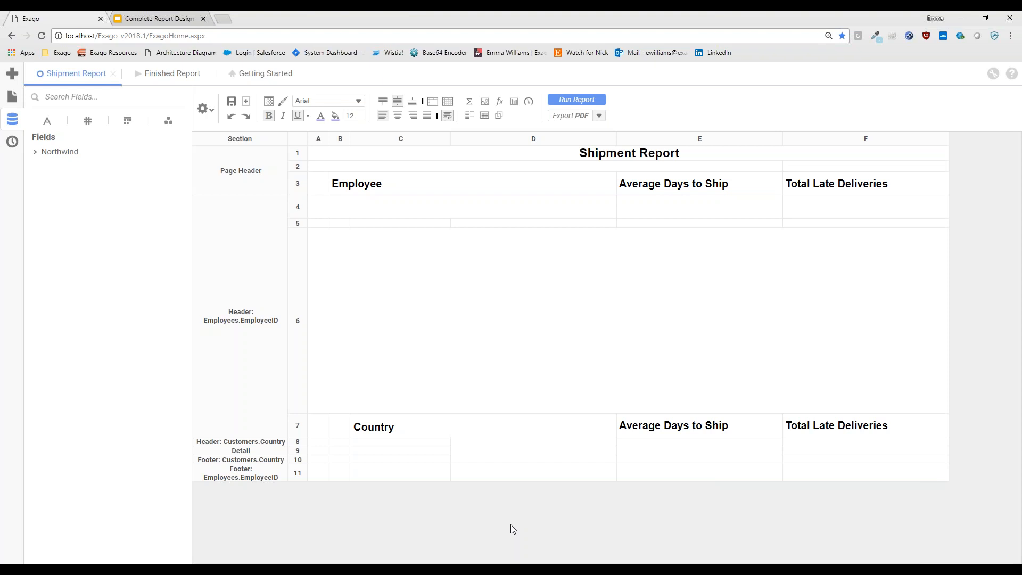
Step: Set row 8 to a fixed height of 35 px instead of automatic and merge its cells C and D
{"action": "right_click", "coordinate": [299, 446]}
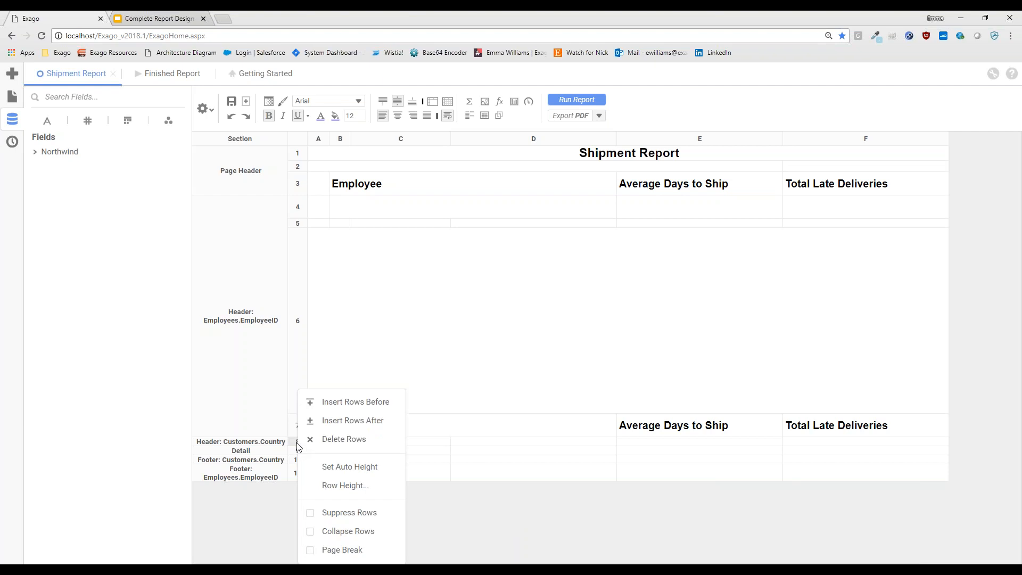
{"action": "left_click", "coordinate": [351, 485]}
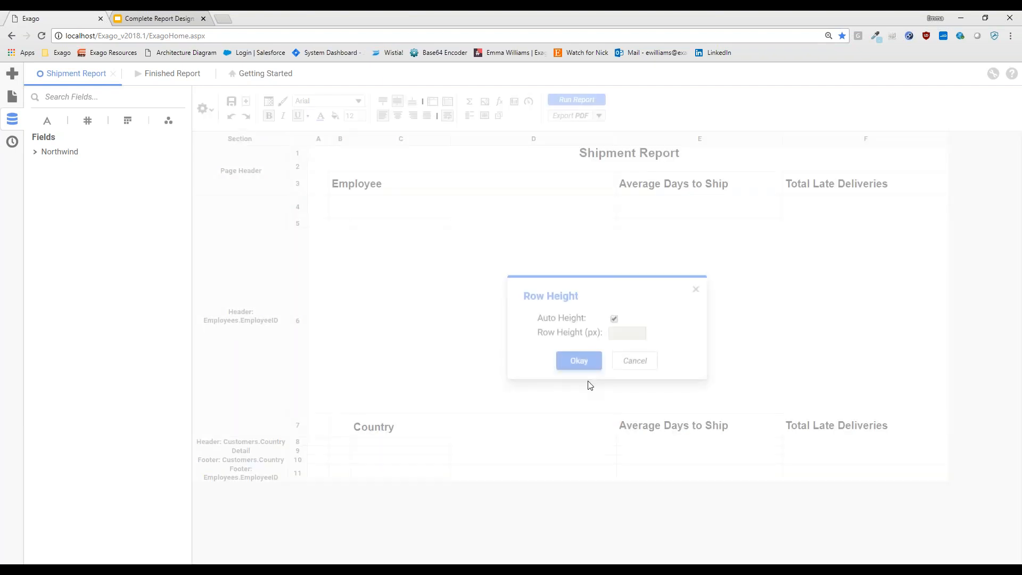
{"action": "left_click", "coordinate": [614, 316]}
{"action": "left_click", "coordinate": [624, 331]}
{"action": "type", "text": "35"}
{"action": "left_click", "coordinate": [589, 360]}
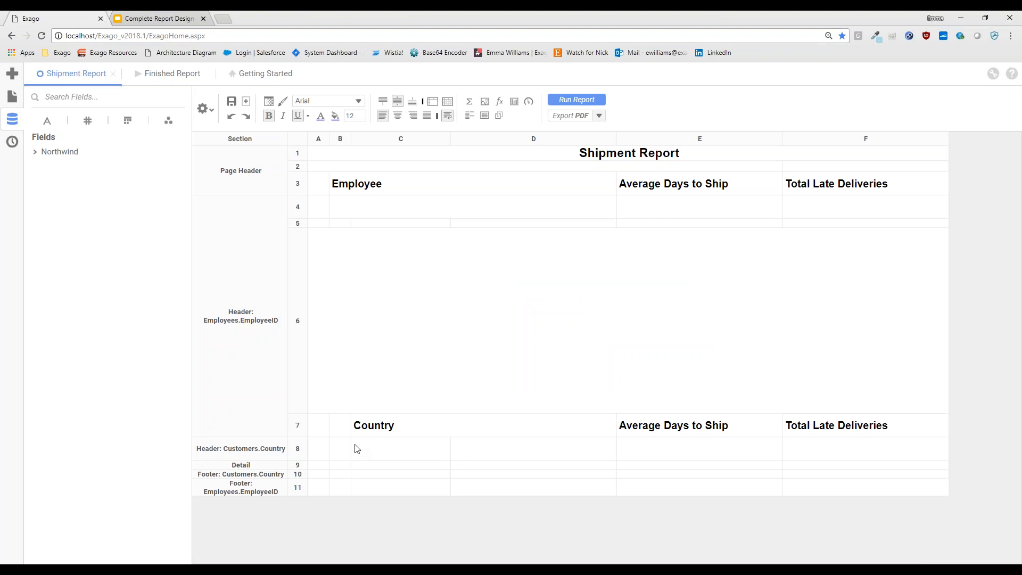
{"action": "left_click_drag", "start_coordinate": [388, 450], "coordinate": [482, 449]}
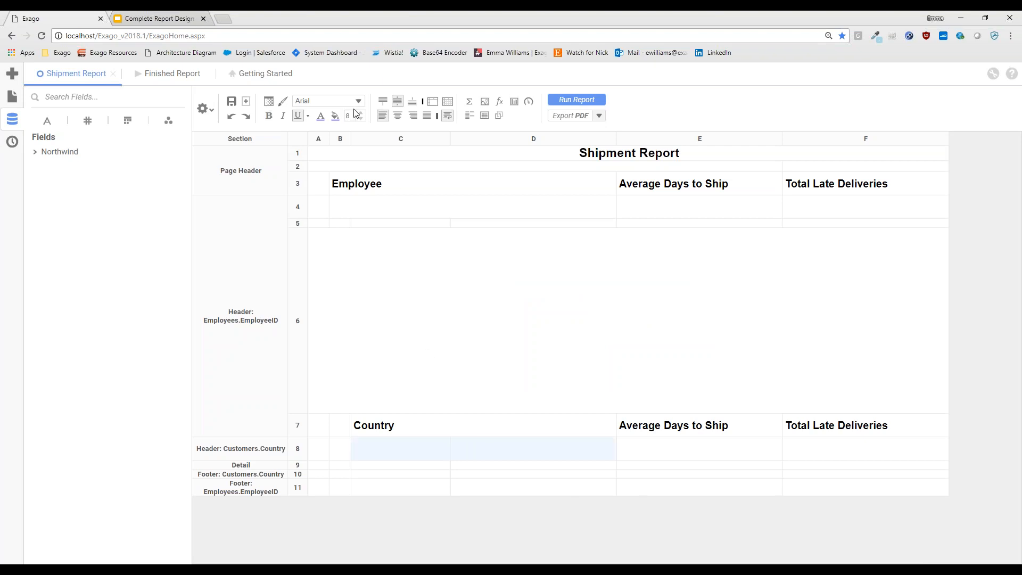
{"action": "left_click", "coordinate": [432, 102]}
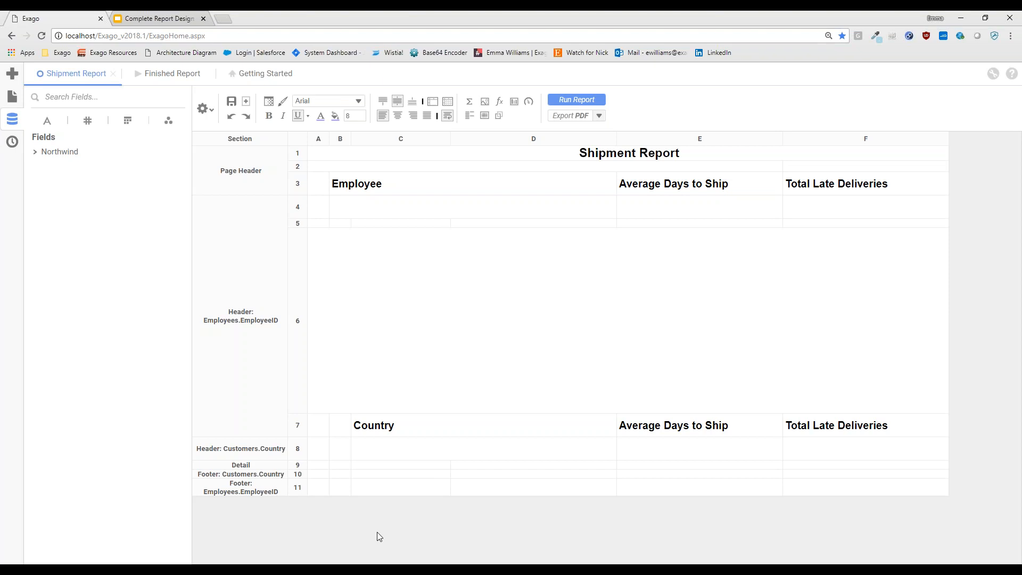
Step: Insert two rows after row 8 in the Customers.Country header section
{"action": "right_click", "coordinate": [299, 452]}
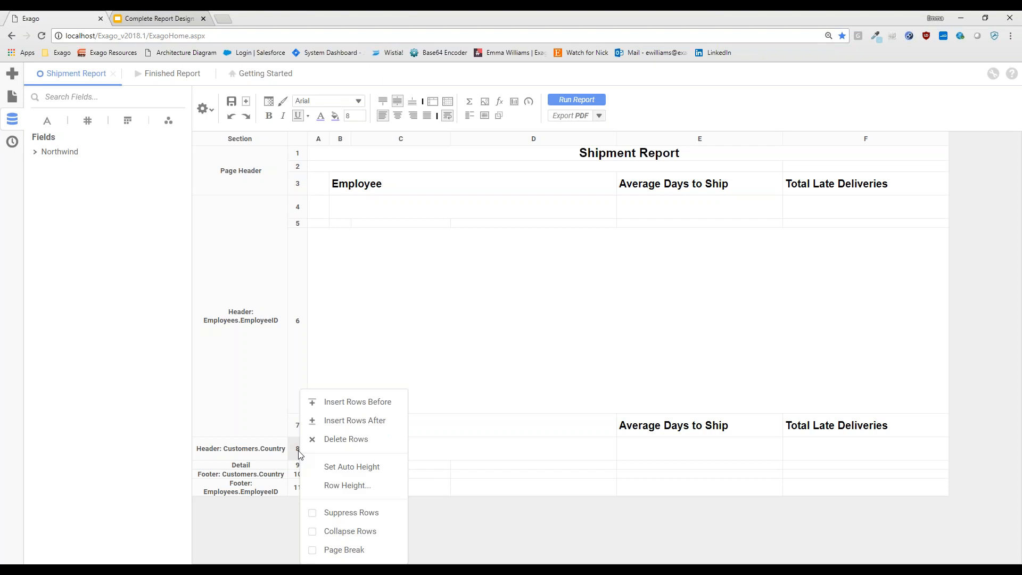
{"action": "left_click", "coordinate": [347, 421]}
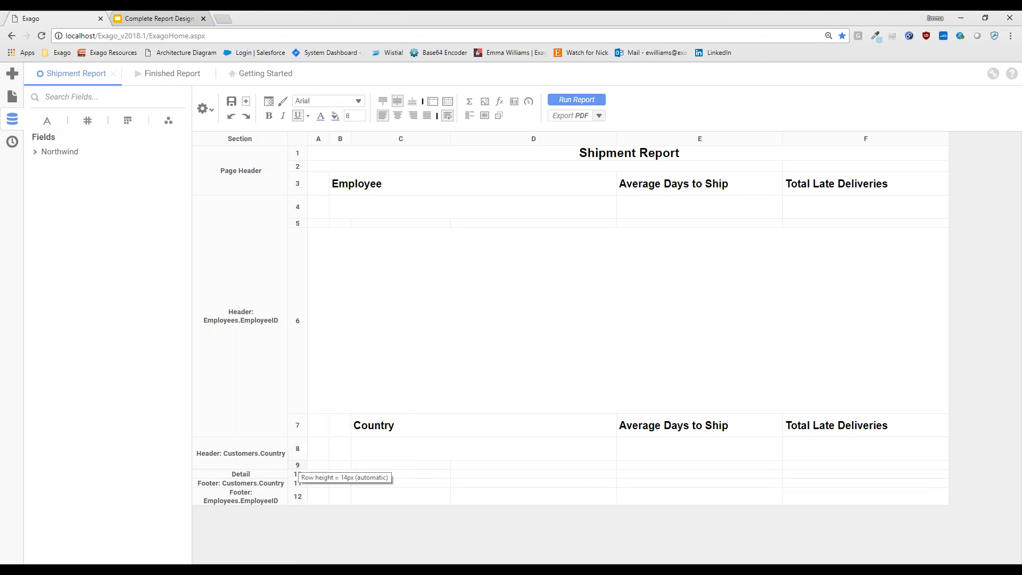
{"action": "right_click", "coordinate": [297, 465]}
{"action": "left_click", "coordinate": [328, 421]}
Step: Set the height of the new row 10 in the Customers.Country header to 30 px
{"action": "left_click_drag", "start_coordinate": [298, 478], "coordinate": [299, 488]}
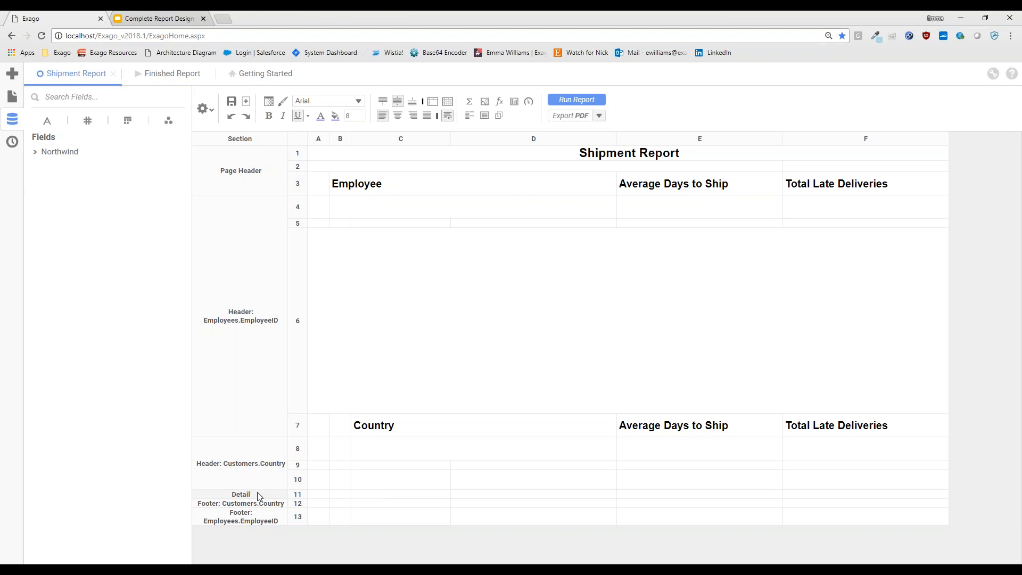
{"action": "right_click", "coordinate": [301, 484]}
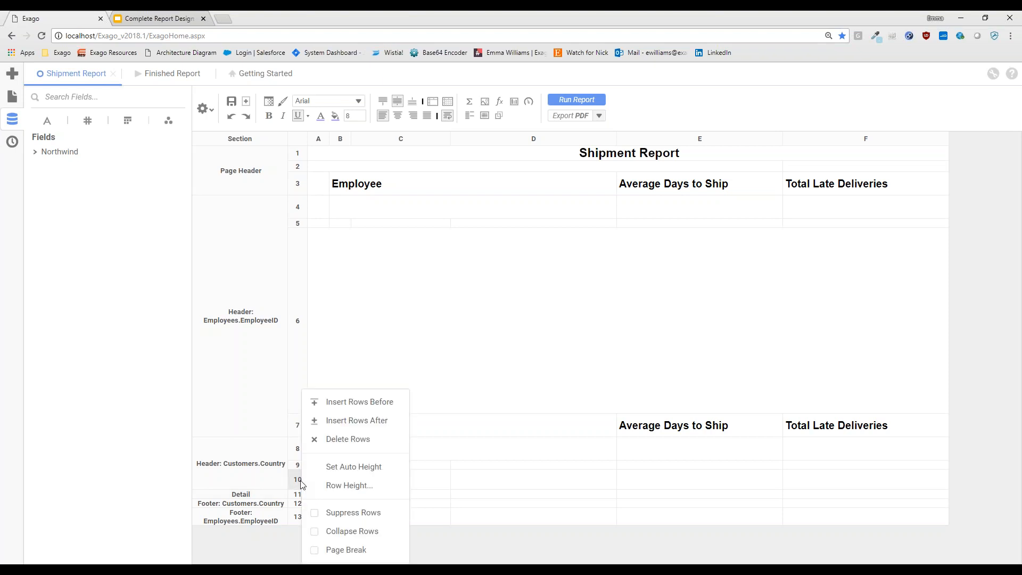
{"action": "left_click", "coordinate": [351, 485]}
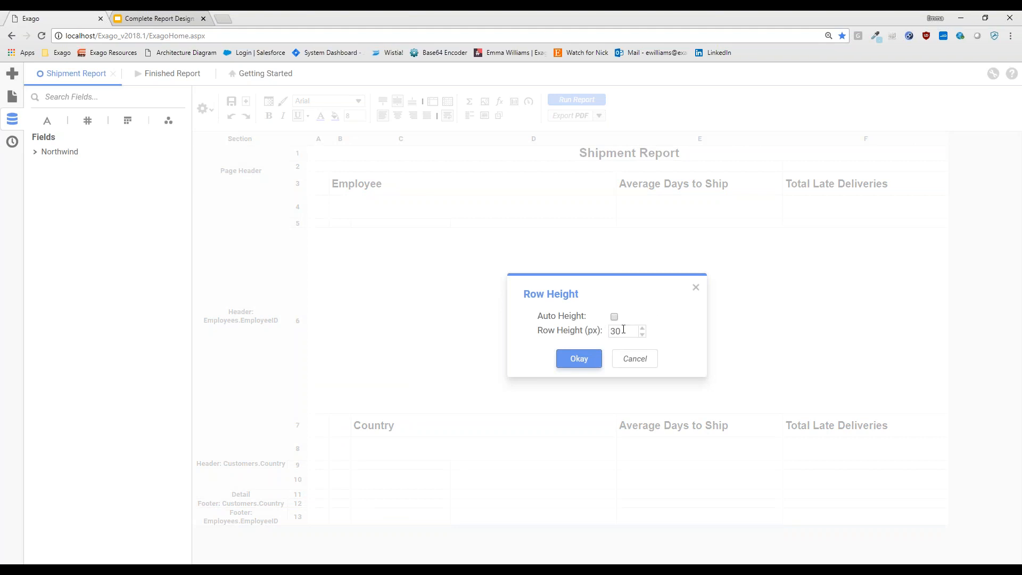
{"action": "left_click", "coordinate": [573, 364]}
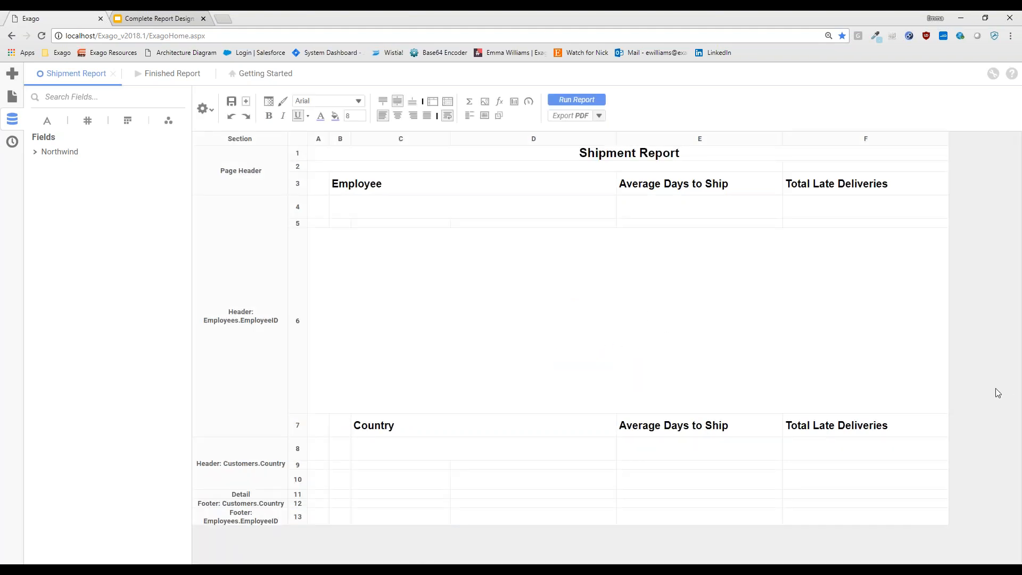
Step: Enter the column headings "Order ID" in C10 and "Order Date" in D10
{"action": "left_click", "coordinate": [391, 484]}
{"action": "type", "text": "Order ID"}
{"action": "key", "text": "Tab"}
{"action": "type", "text": "Order Date"}
{"action": "key", "text": "Tab"}
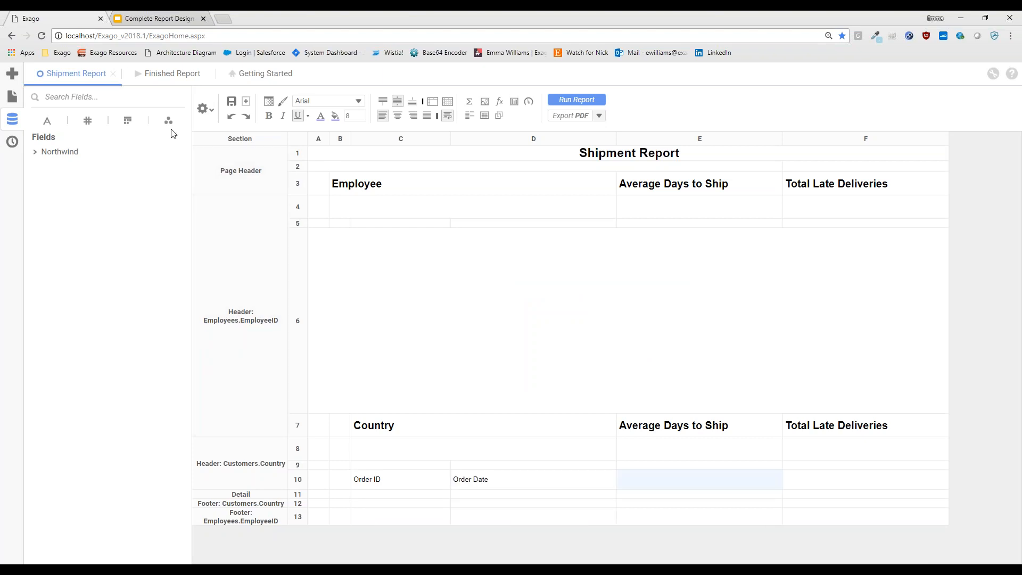
Step: Check the remaining order table headings in the Finished Report and enter "Days to Ship" in E10 and "Schedule" in F10
{"action": "left_click", "coordinate": [179, 74]}
{"action": "left_click", "coordinate": [219, 204]}
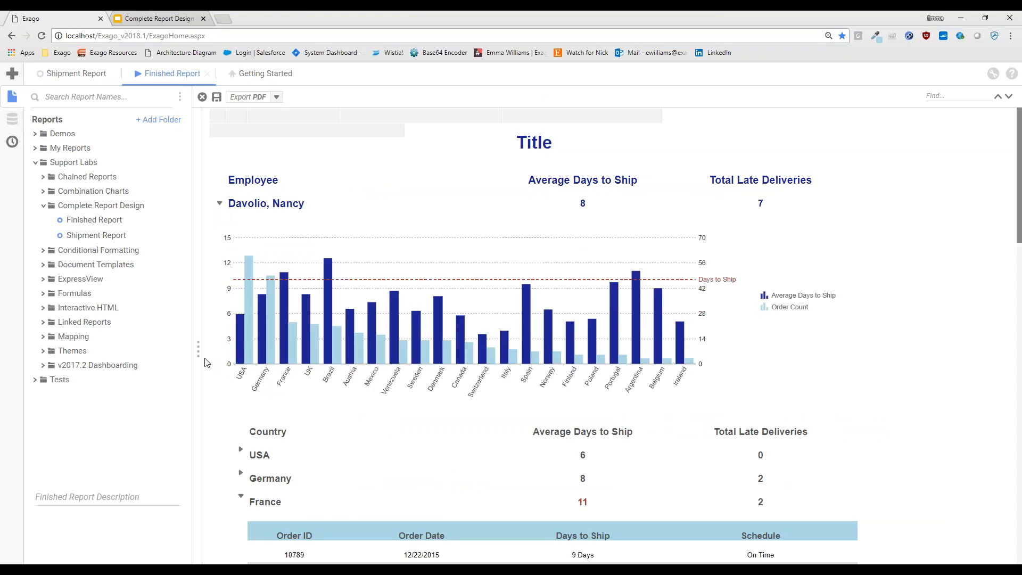
{"action": "scroll", "coordinate": [334, 450], "scroll_direction": "down", "scroll_amount": 3}
{"action": "scroll", "coordinate": [335, 450], "scroll_direction": "down", "scroll_amount": 2}
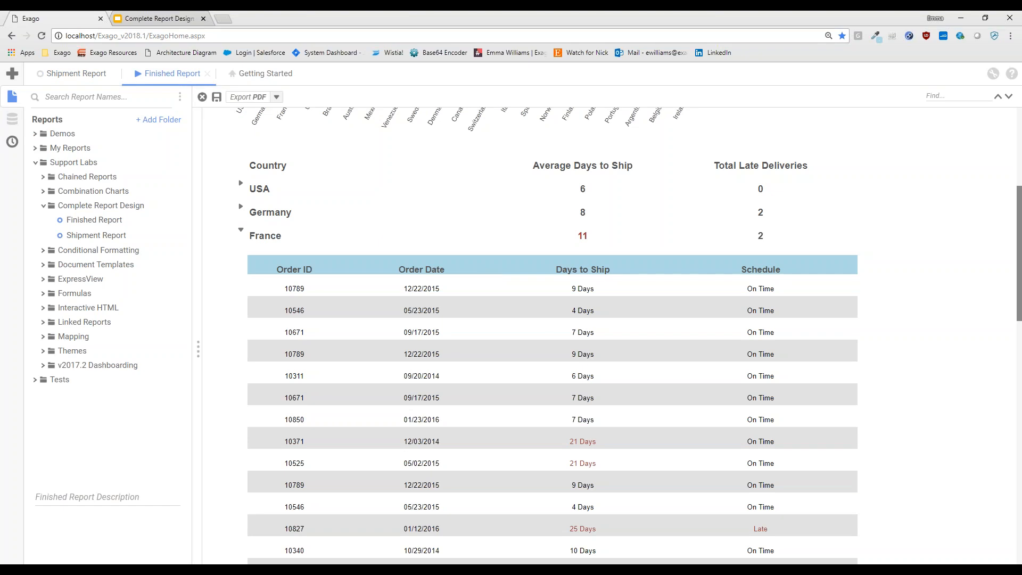
{"action": "left_click", "coordinate": [73, 75]}
{"action": "left_click", "coordinate": [659, 481]}
{"action": "type", "text": "Days to Ship"}
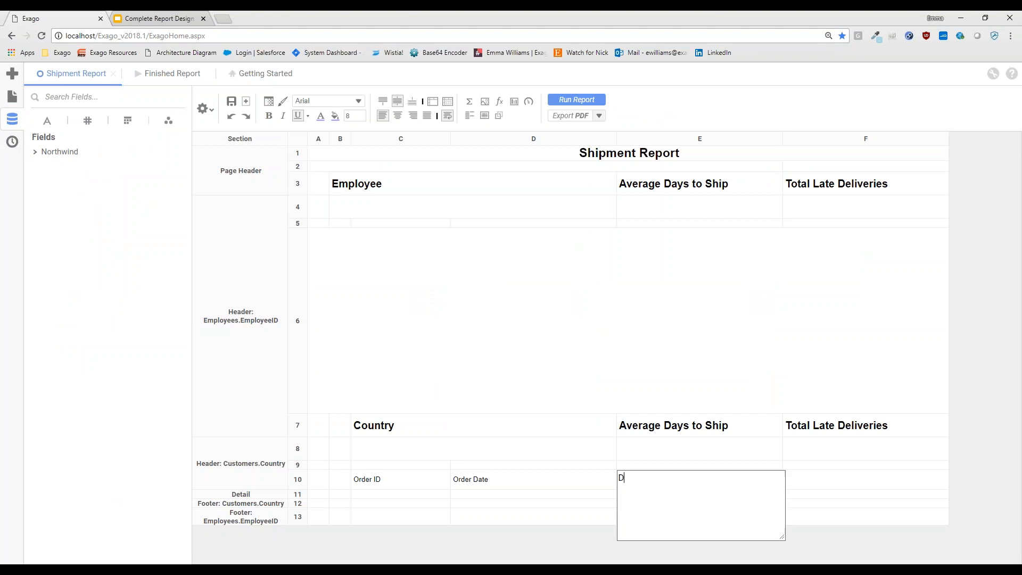
{"action": "key", "text": "Tab"}
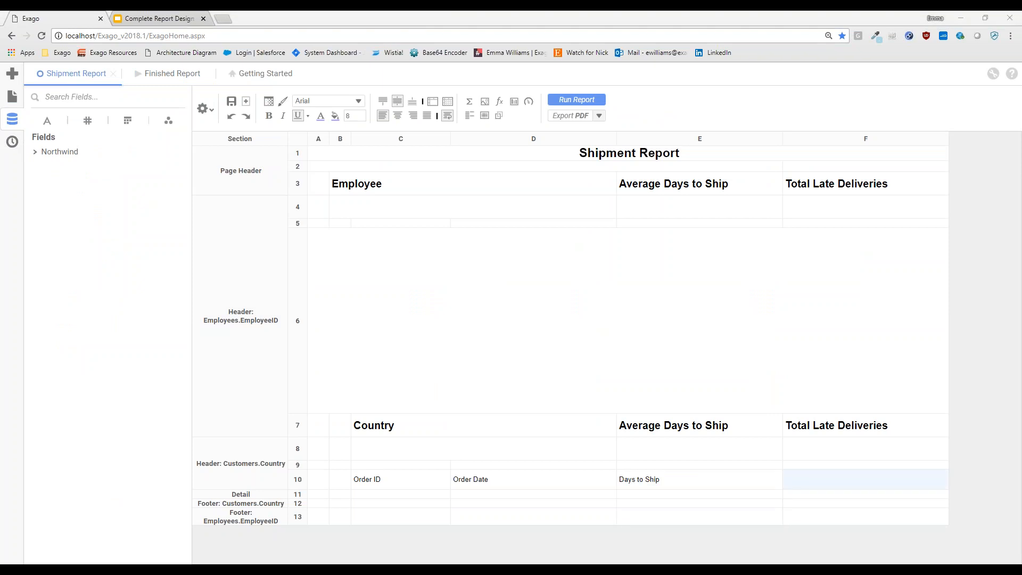
{"action": "left_click", "coordinate": [833, 486]}
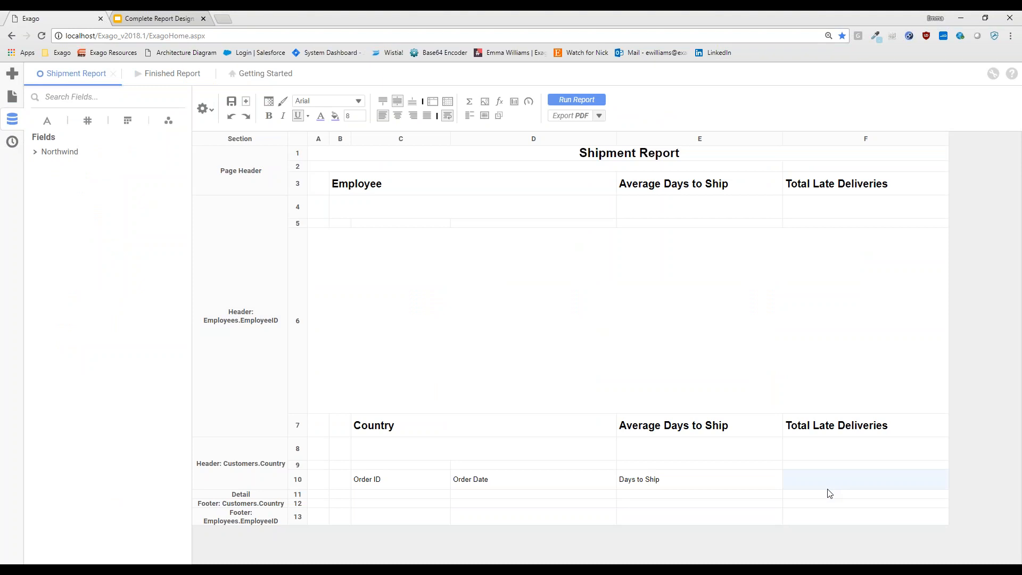
{"action": "type", "text": "Schedule"}
{"action": "left_click", "coordinate": [1013, 468]}
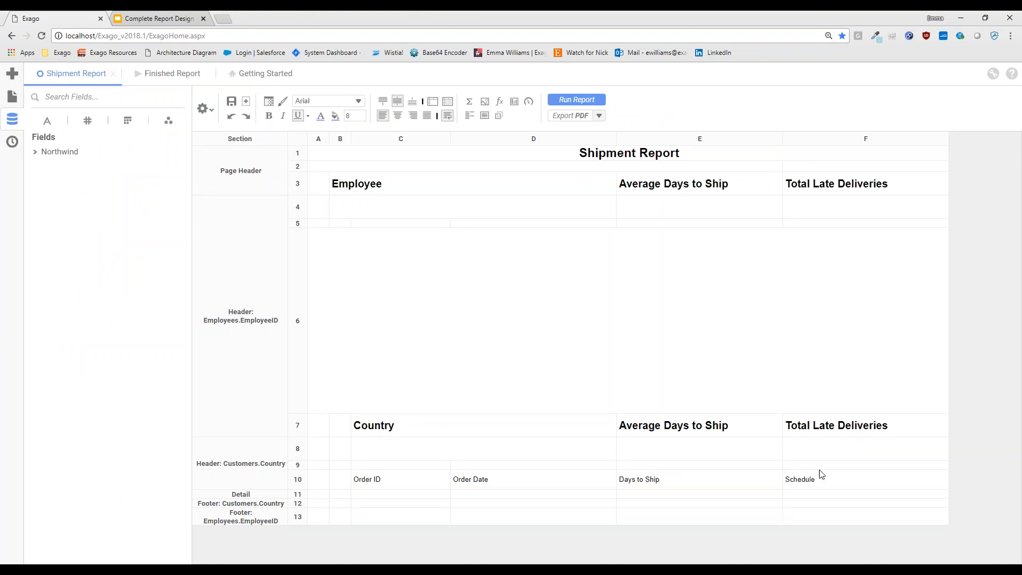
Step: Center the row 10 headings in cells C to F horizontally, set their font size to 10 and make them bold
{"action": "left_click", "coordinate": [441, 486]}
{"action": "left_click", "coordinate": [812, 486], "text": "shift"}
{"action": "left_click", "coordinate": [398, 116]}
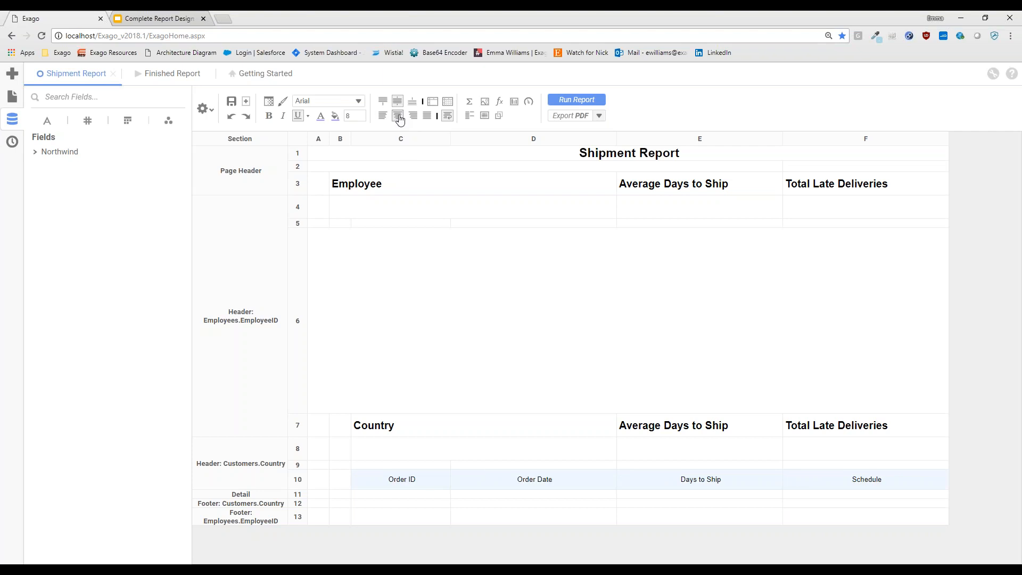
{"action": "left_click", "coordinate": [363, 113]}
{"action": "left_click", "coordinate": [363, 114]}
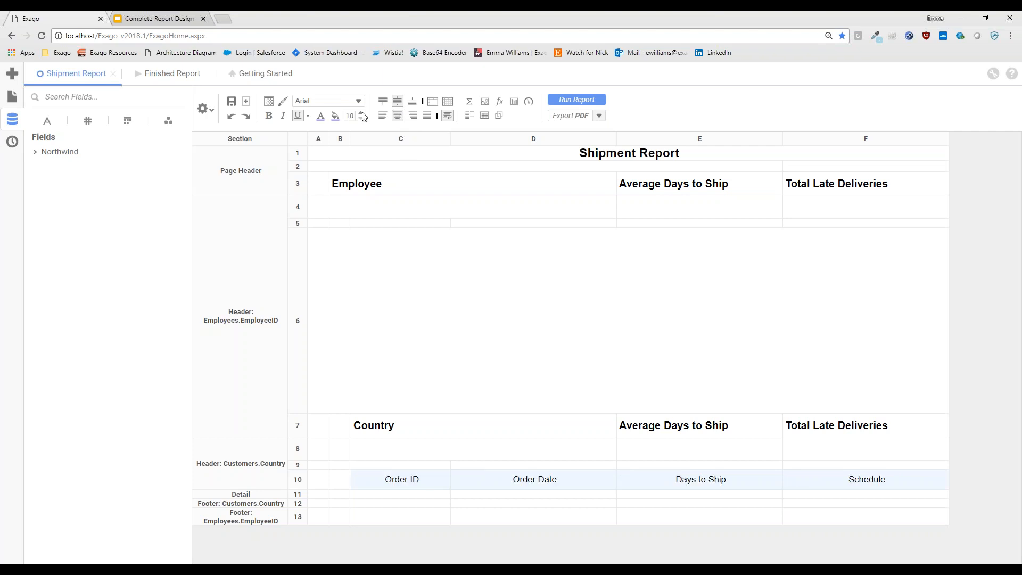
{"action": "left_click", "coordinate": [269, 116]}
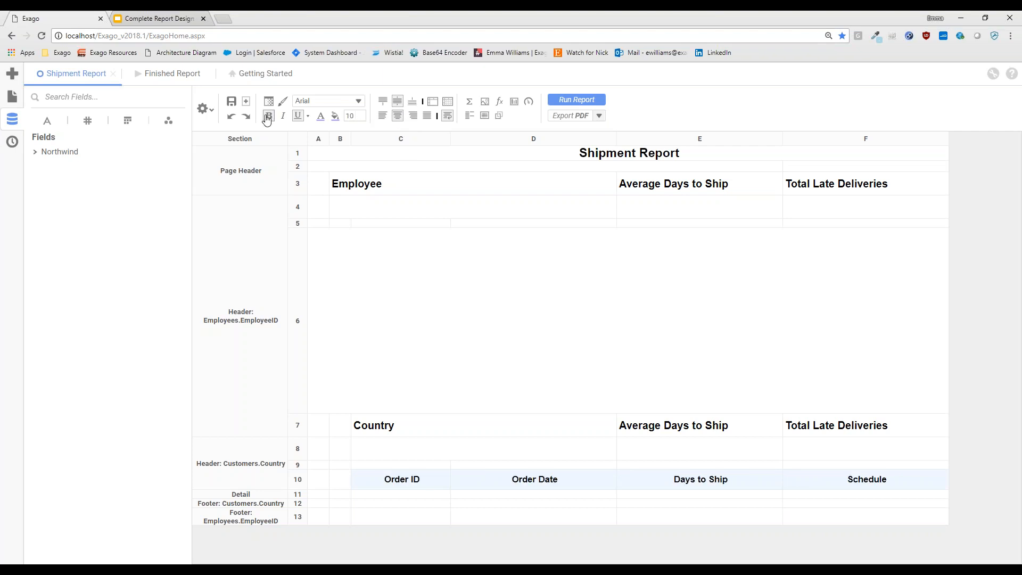
{"action": "left_click", "coordinate": [988, 448]}
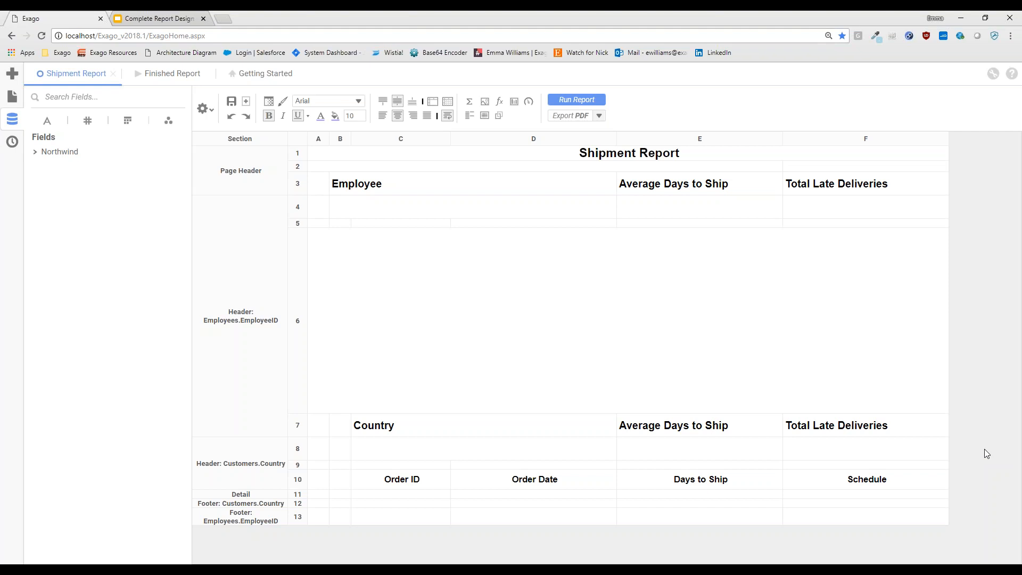
Step: Set Detail row 11 to a fixed height matching row 10 instead of automatic
{"action": "right_click", "coordinate": [297, 494]}
{"action": "left_click", "coordinate": [349, 485]}
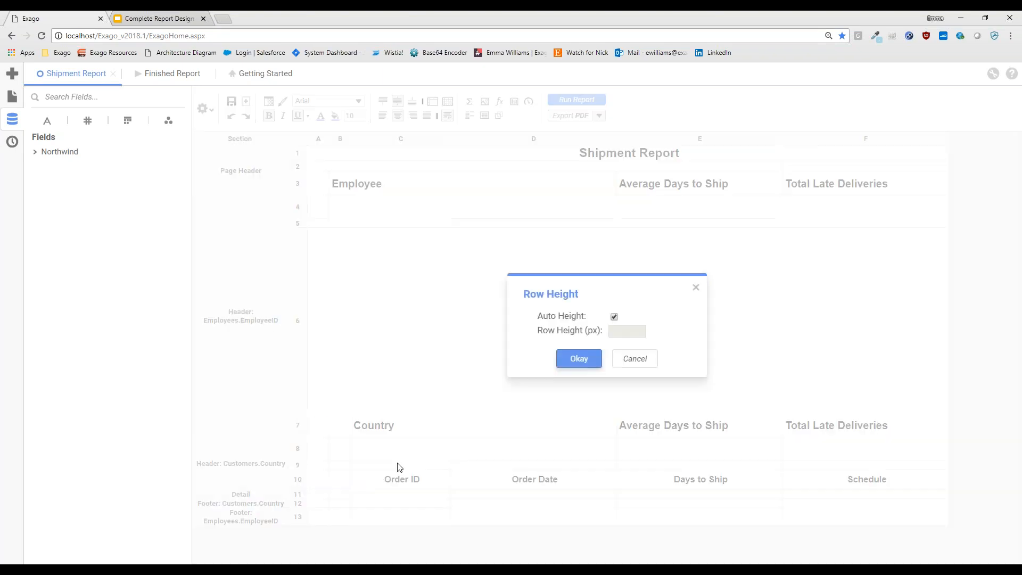
{"action": "left_click", "coordinate": [614, 316]}
{"action": "left_click", "coordinate": [615, 331]}
{"action": "type", "text": "20"}
{"action": "left_click", "coordinate": [578, 358]}
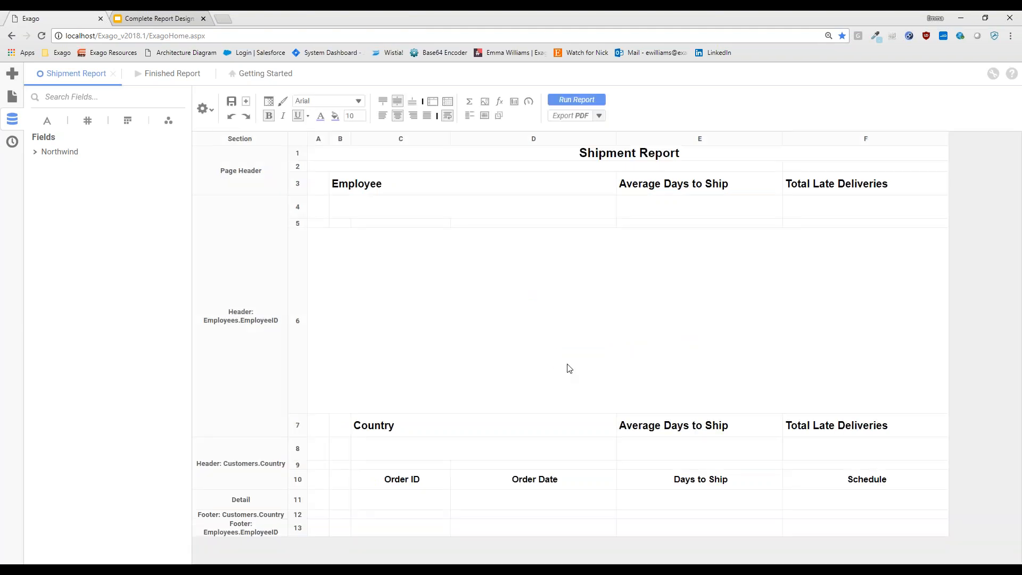
Step: Enlarge the Customers.Country and Employees.EmployeeID footer rows 12 and 13 to about the height of the Detail row
{"action": "left_click_drag", "start_coordinate": [300, 519], "coordinate": [300, 529]}
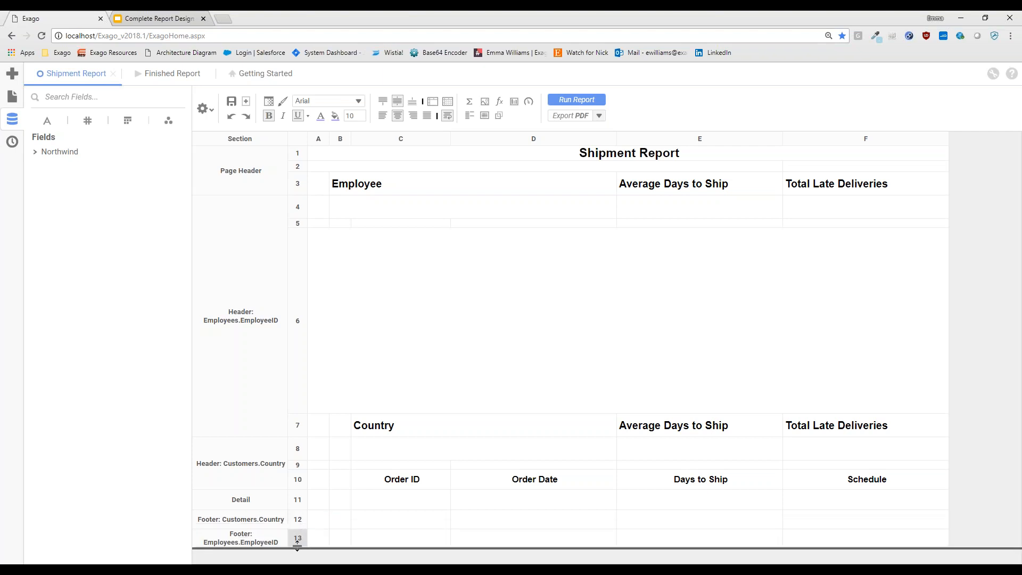
{"action": "right_click", "coordinate": [298, 538]}
{"action": "left_click", "coordinate": [603, 559]}
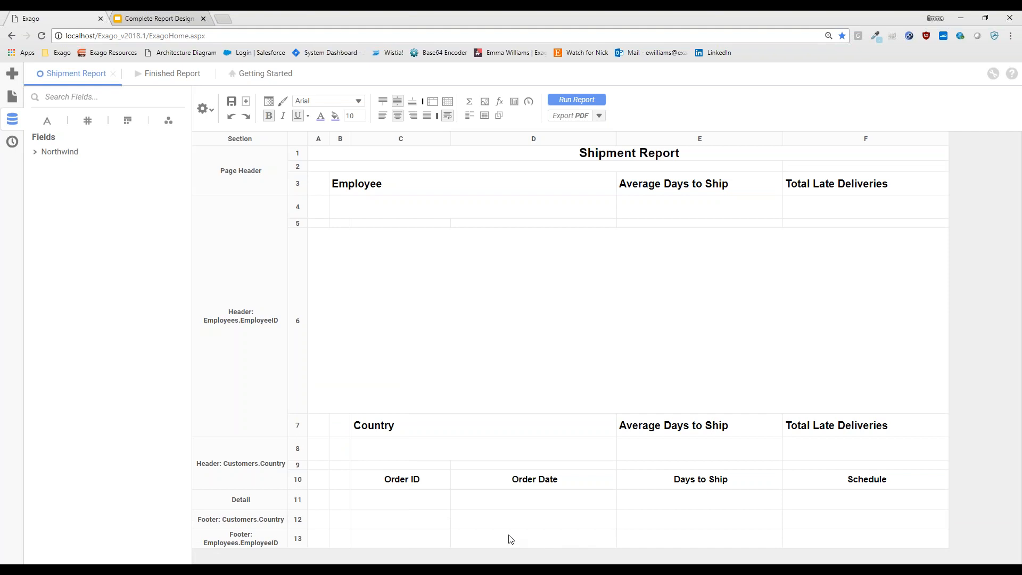
Step: Place the Orders.OrderID field in C11 and the Orders.OrderDate field in D11 of the Detail section
{"action": "left_click", "coordinate": [408, 505]}
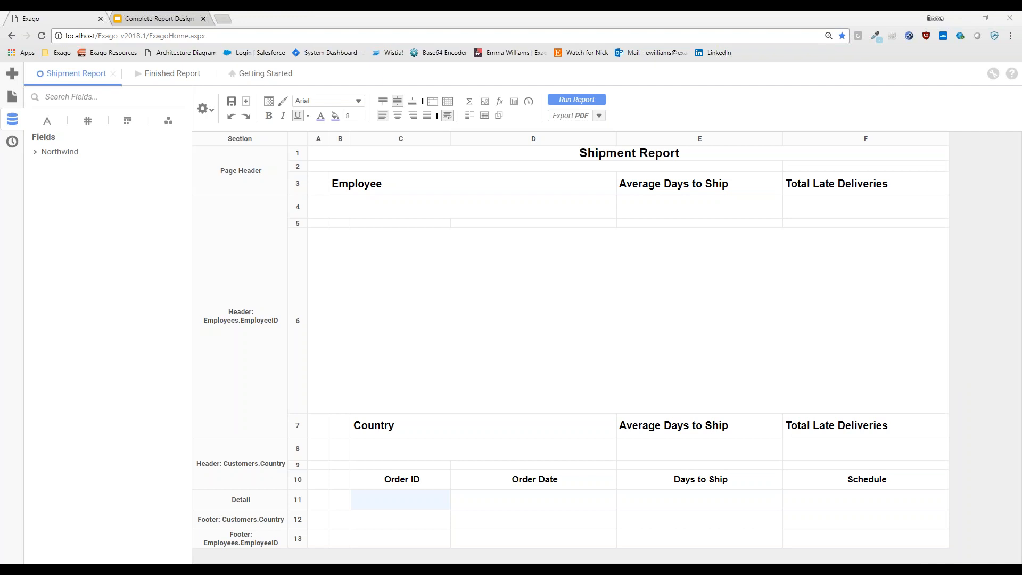
{"action": "left_click", "coordinate": [397, 495]}
{"action": "left_click", "coordinate": [59, 152]}
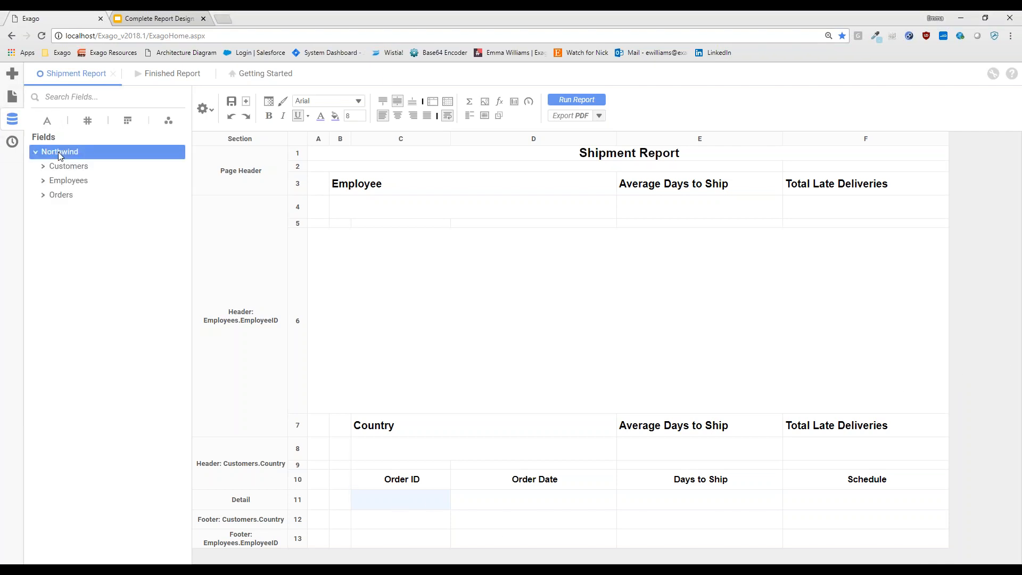
{"action": "left_click", "coordinate": [57, 199]}
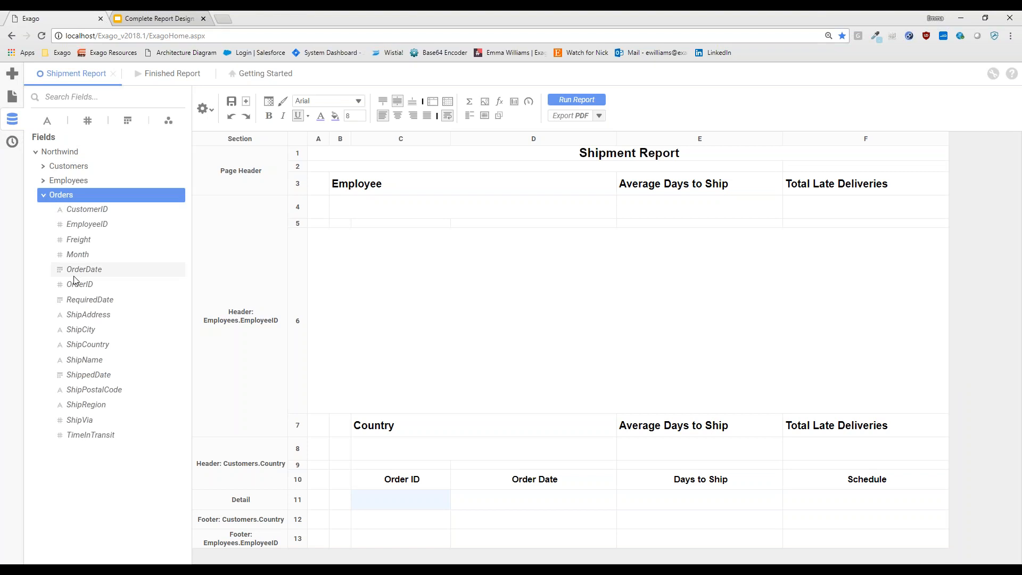
{"action": "left_click_drag", "start_coordinate": [77, 283], "coordinate": [560, 505]}
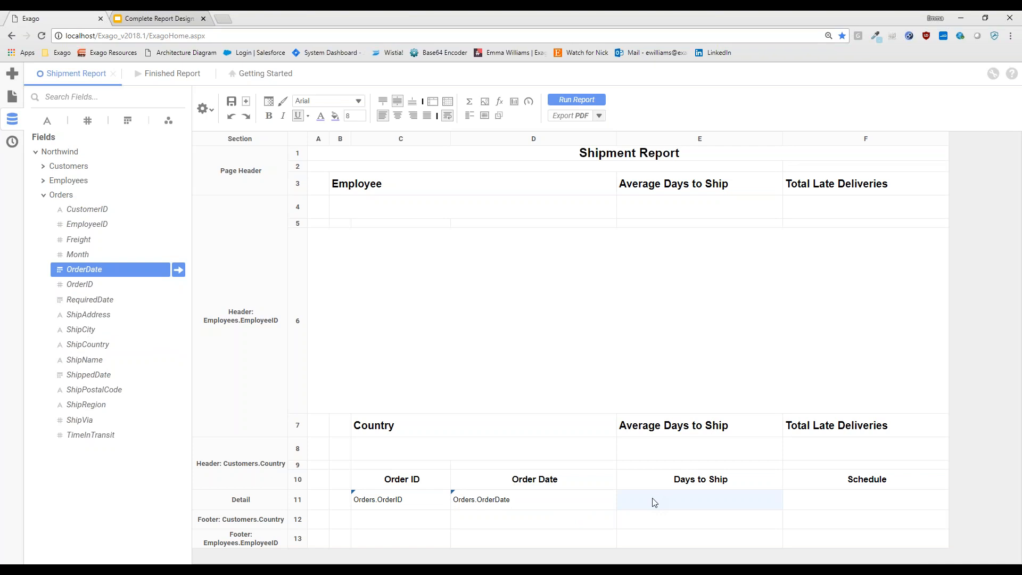
Step: Build the formula DateDiff('d', {Orders.OrderDate}, {Orders.ShippedDate}) for the Days to Ship cell E11 in the Detail section
{"action": "left_click", "coordinate": [498, 101]}
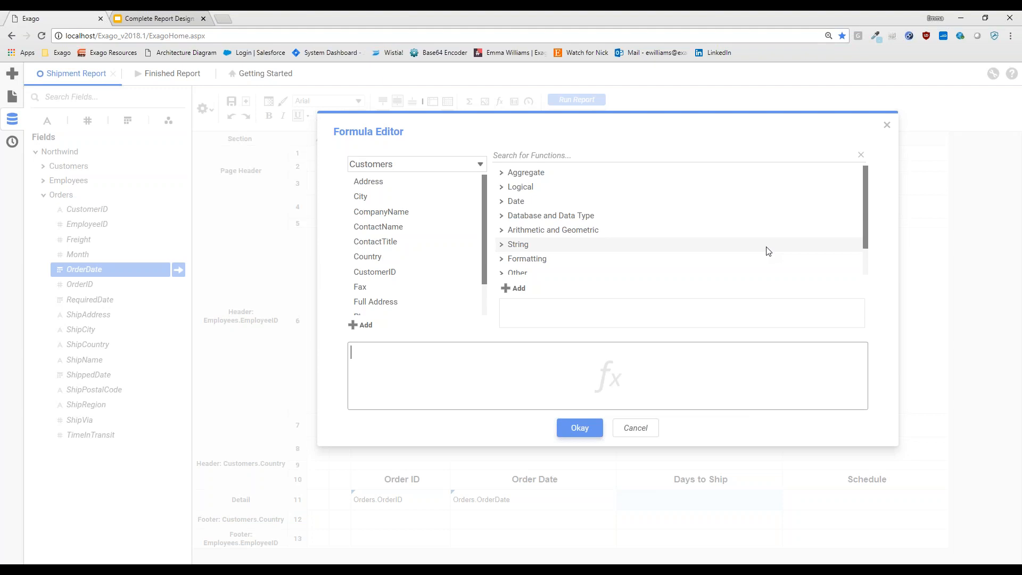
{"action": "type", "text": "datedif"}
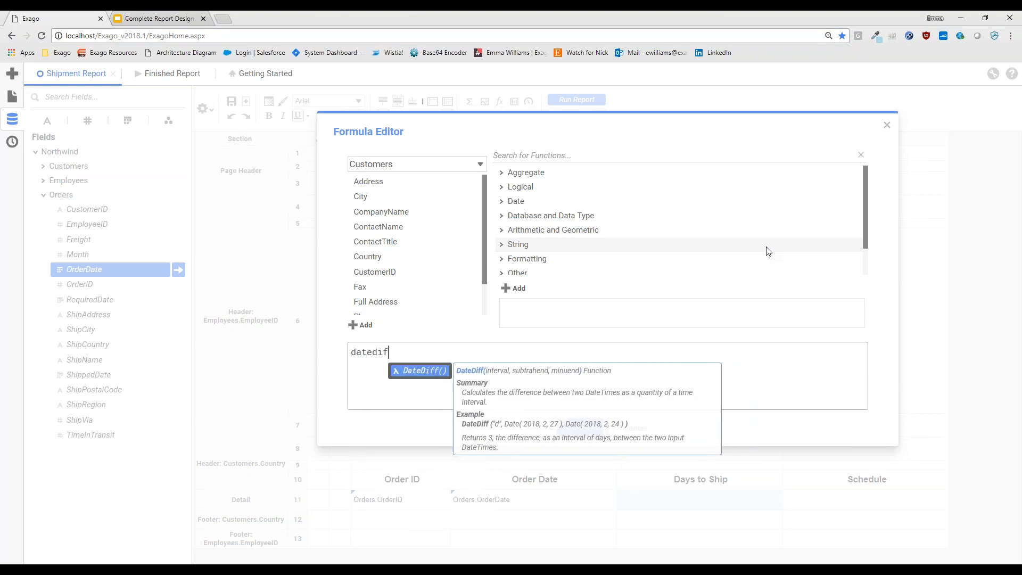
{"action": "key", "text": "Return"}
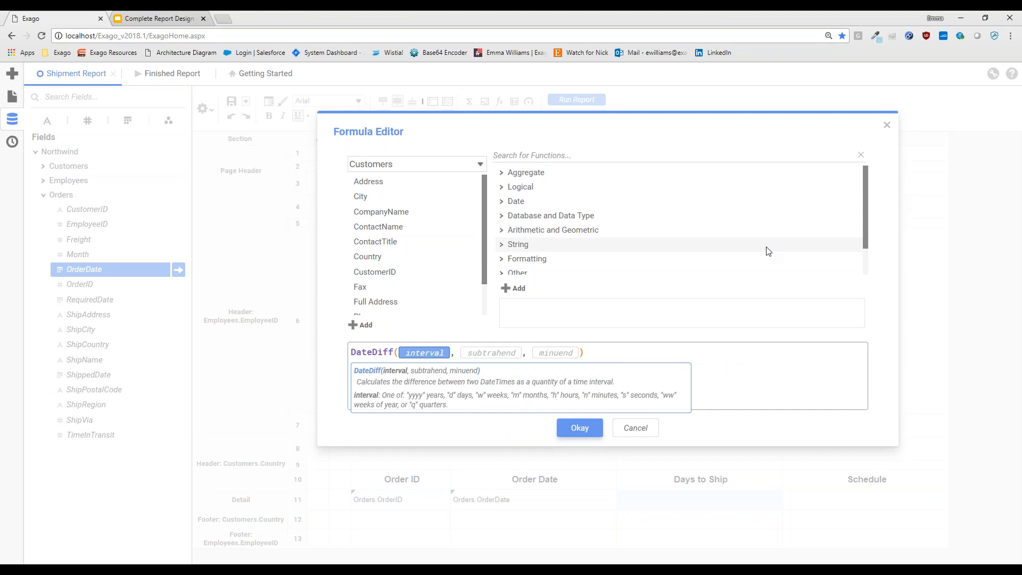
{"action": "type", "text": "'d'"}
{"action": "key", "text": "Tab"}
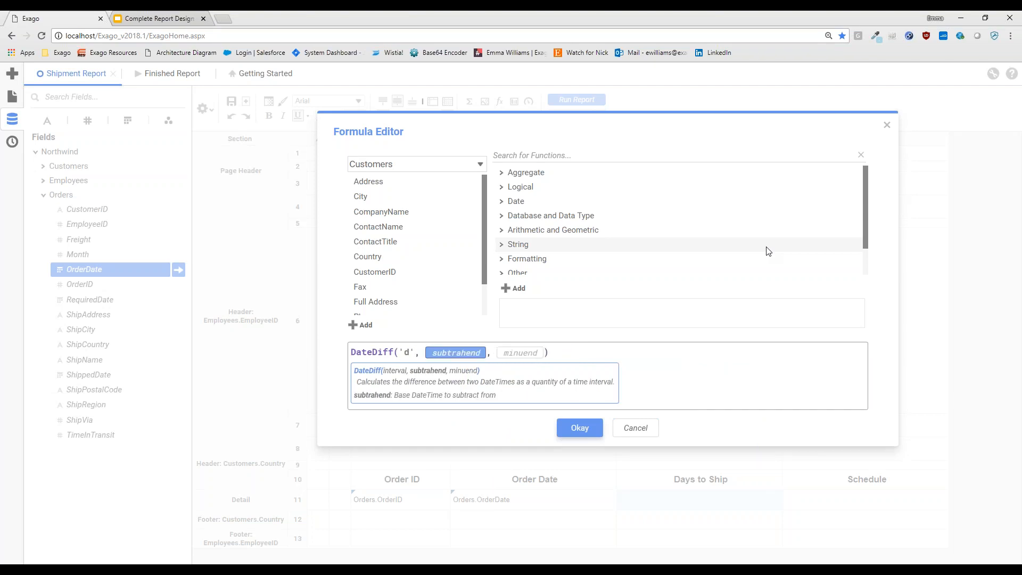
{"action": "type", "text": "{orderdate"}
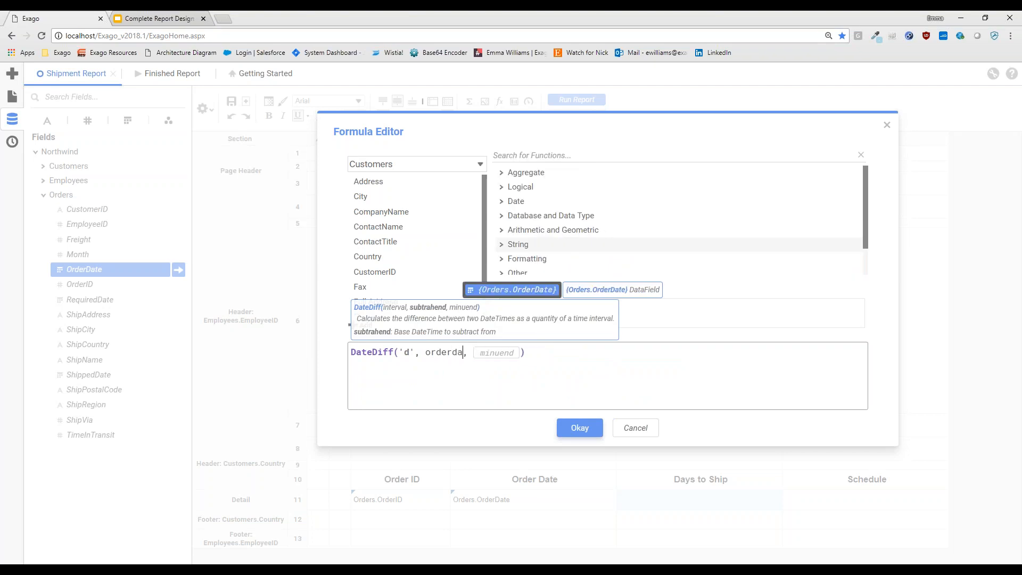
{"action": "key", "text": "Return"}
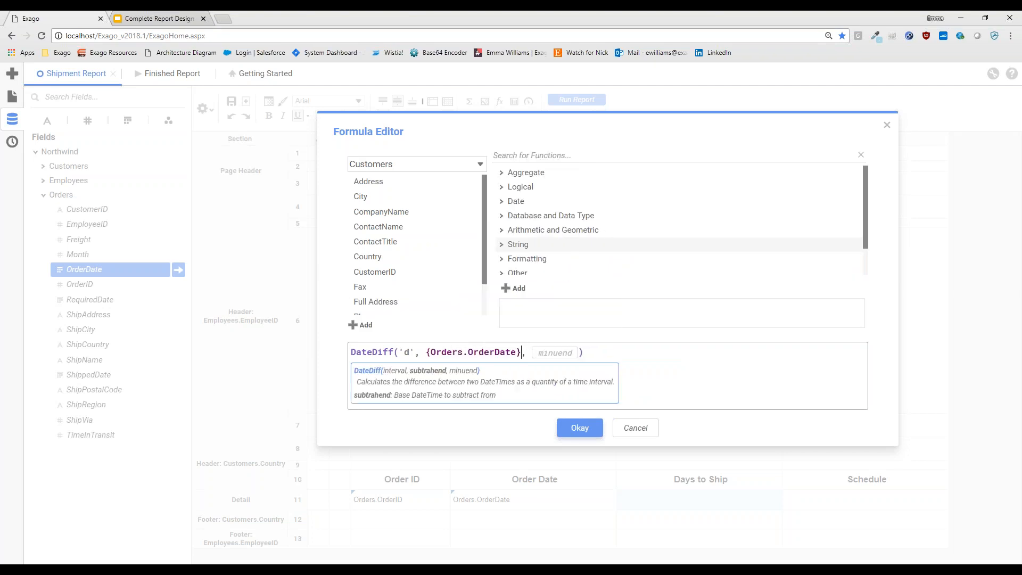
{"action": "key", "text": "Tab"}
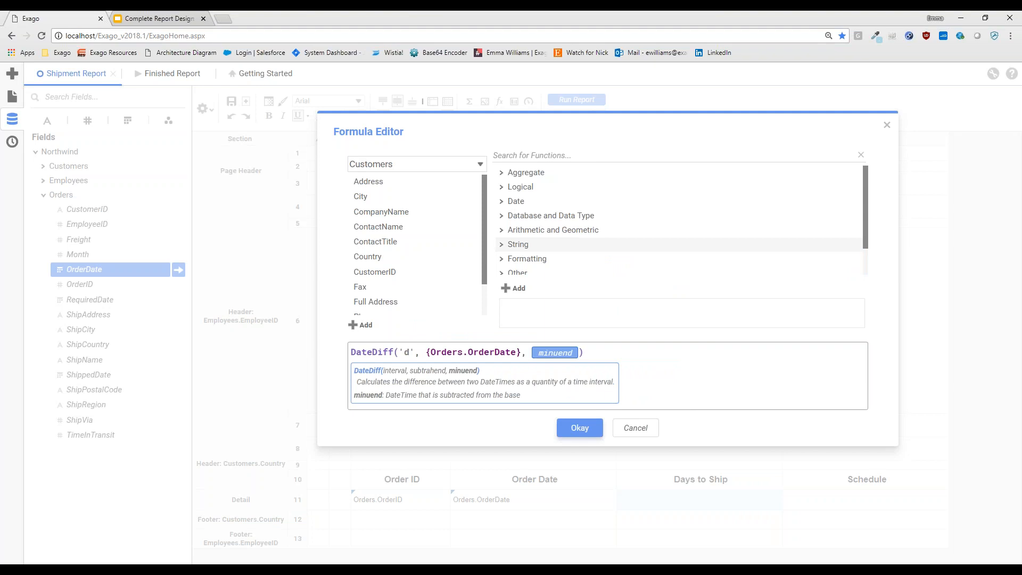
{"action": "type", "text": "{shipped"}
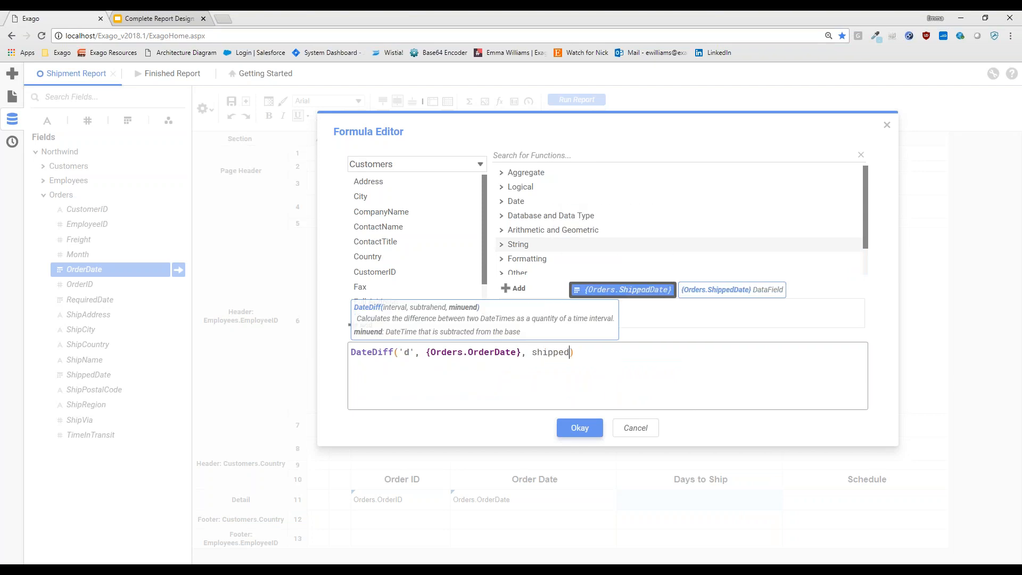
{"action": "key", "text": "Return"}
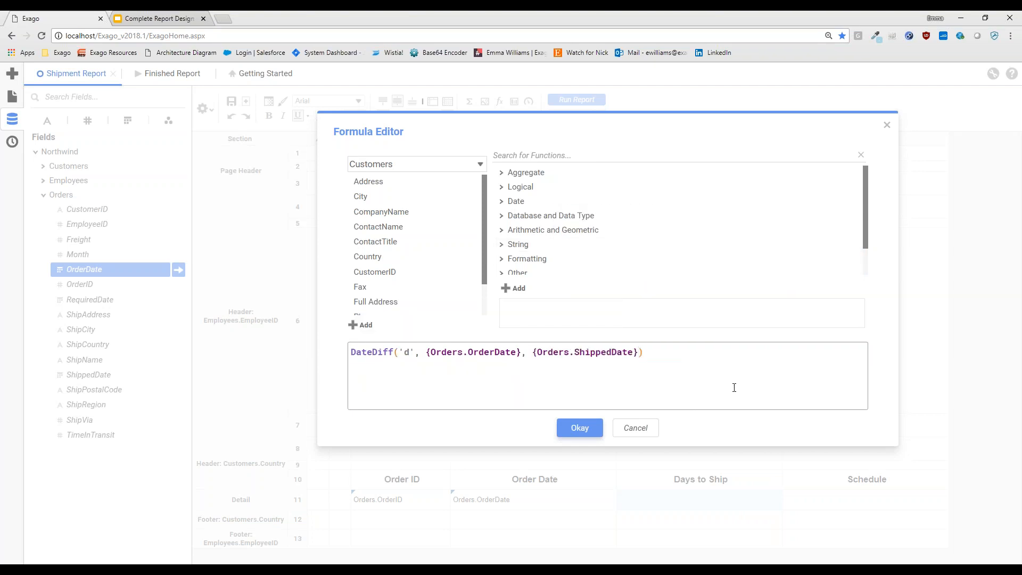
Step: Check the Days to Ship column in the Finished Report, then append & ' Days' to the E11 formula and apply it
{"action": "left_click", "coordinate": [163, 79]}
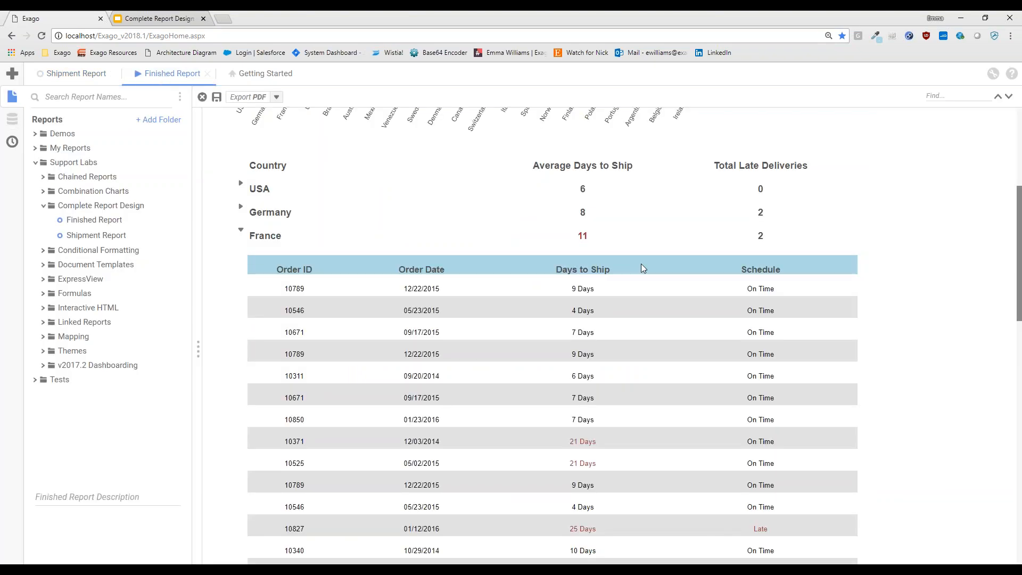
{"action": "left_click_drag", "start_coordinate": [578, 288], "coordinate": [595, 291]}
{"action": "left_click", "coordinate": [634, 385]}
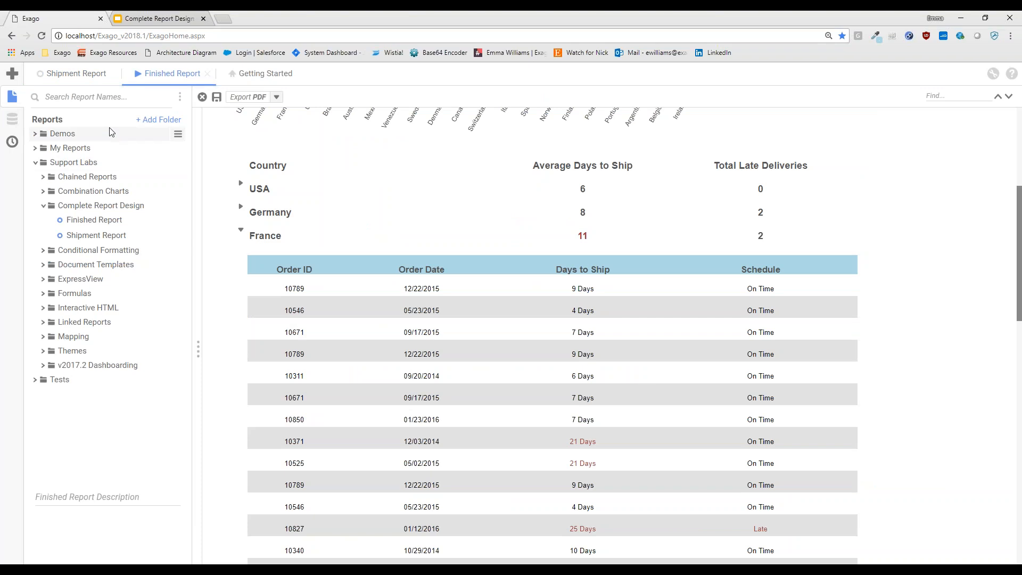
{"action": "left_click", "coordinate": [76, 75]}
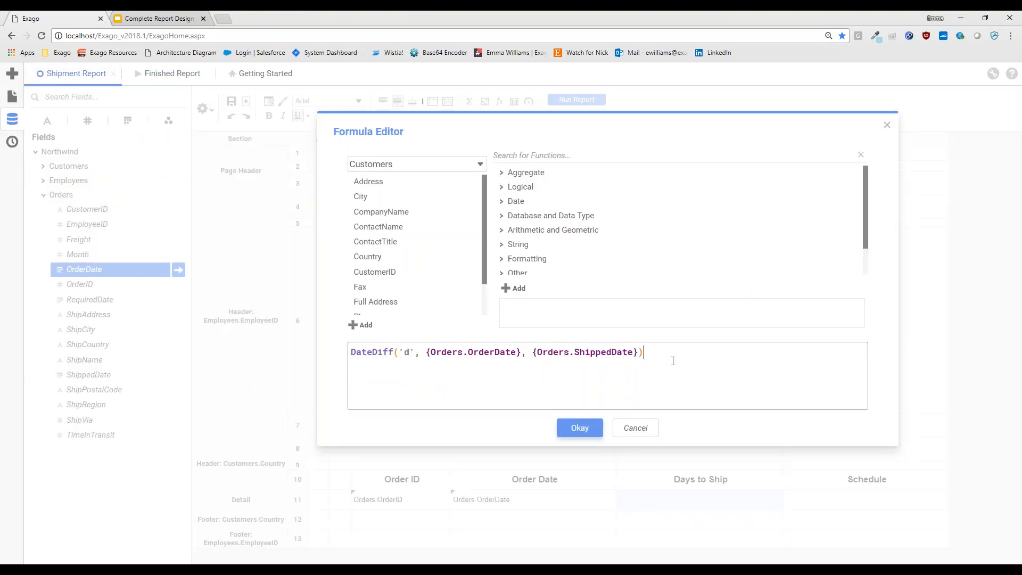
{"action": "type", "text": "& ' Days'"}
{"action": "left_click", "coordinate": [668, 352]}
{"action": "left_click", "coordinate": [741, 350]}
{"action": "left_click_drag", "start_coordinate": [670, 352], "coordinate": [664, 351]}
{"action": "left_click", "coordinate": [744, 359]}
{"action": "left_click", "coordinate": [579, 429]}
Step: Start an If formula in the Schedule cell F11 with a nested DateDiff as its condition, using 'd' as the interval
{"action": "left_click", "coordinate": [823, 503]}
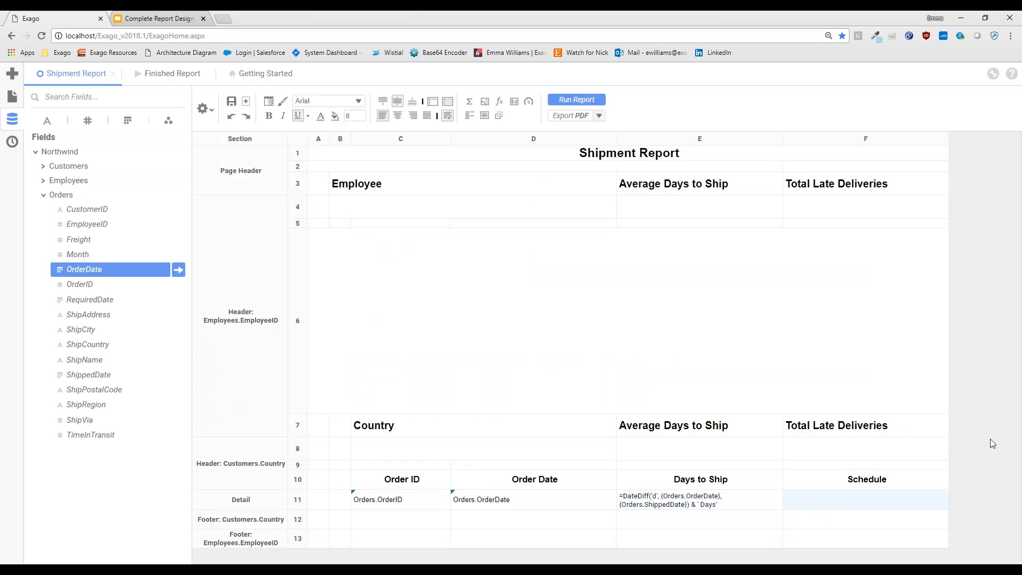
{"action": "left_click", "coordinate": [499, 103]}
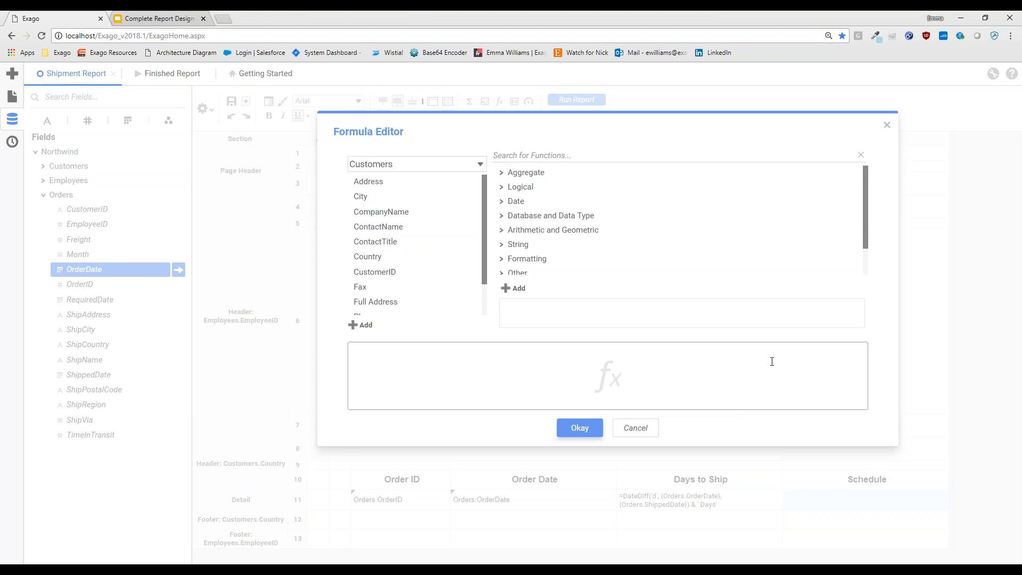
{"action": "type", "text": "if"}
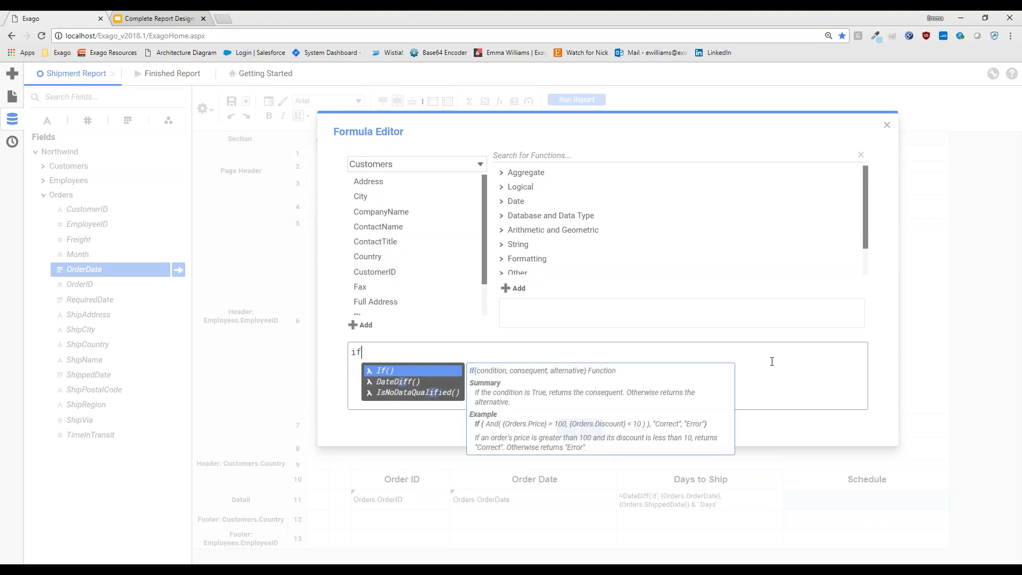
{"action": "key", "text": "Return"}
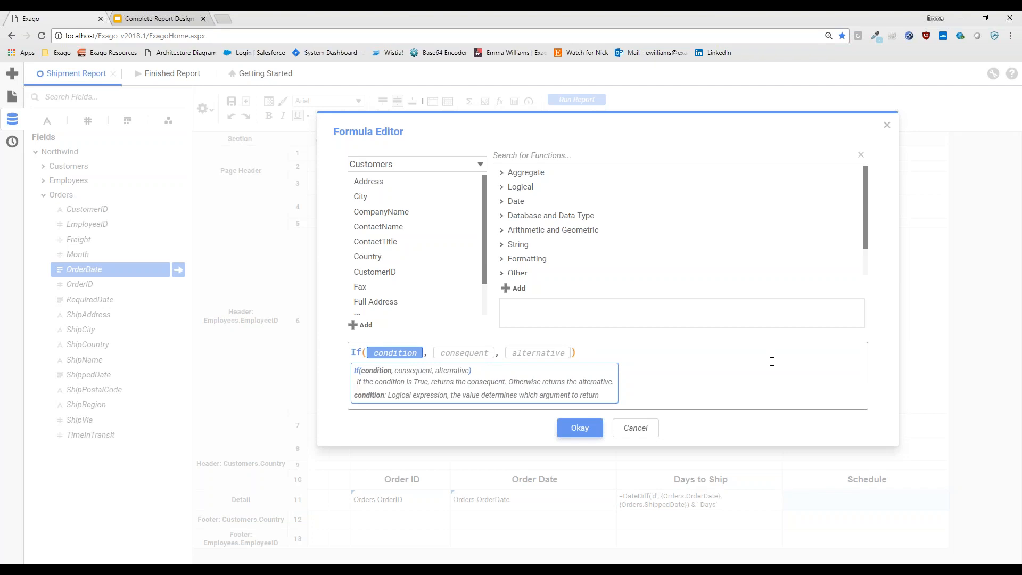
{"action": "type", "text": "dated"}
{"action": "key", "text": "Return"}
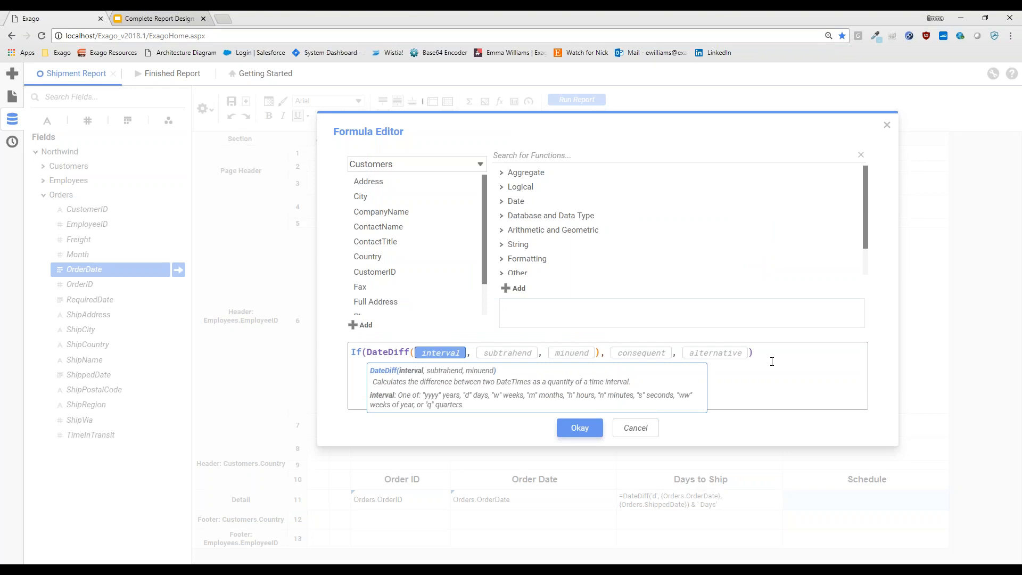
{"action": "type", "text": "'d'"}
{"action": "key", "text": "Tab"}
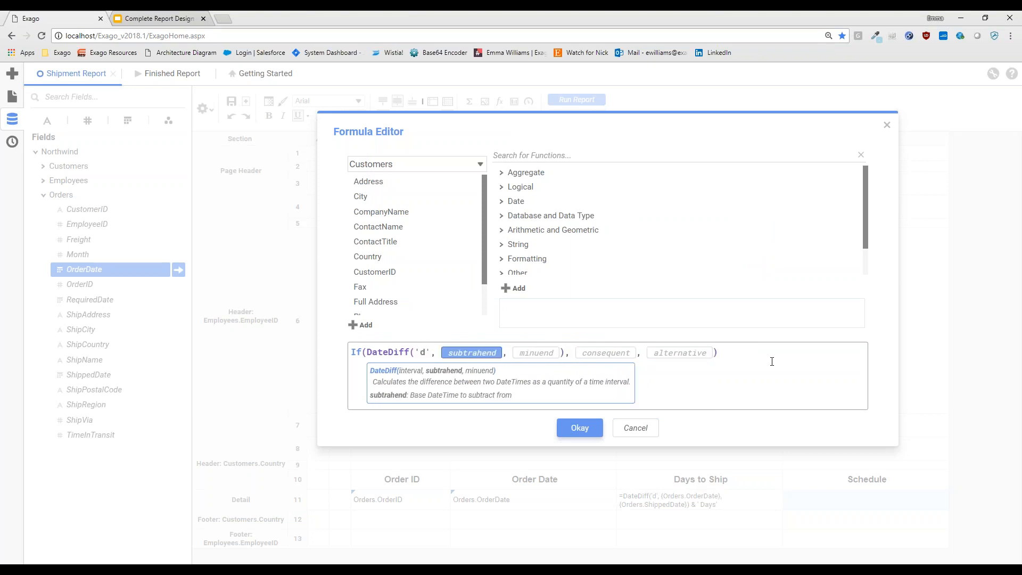
Step: Complete the condition by comparing {Orders.ShippedDate} with {Orders.RequiredDate} in the DateDiff and requiring a result >2
{"action": "type", "text": "shipped"}
{"action": "key", "text": "Return"}
{"action": "key", "text": "Tab"}
{"action": "type", "text": "required"}
{"action": "key", "text": "Return"}
{"action": "key", "text": "Tab"}
{"action": "key", "text": "shift+Tab"}
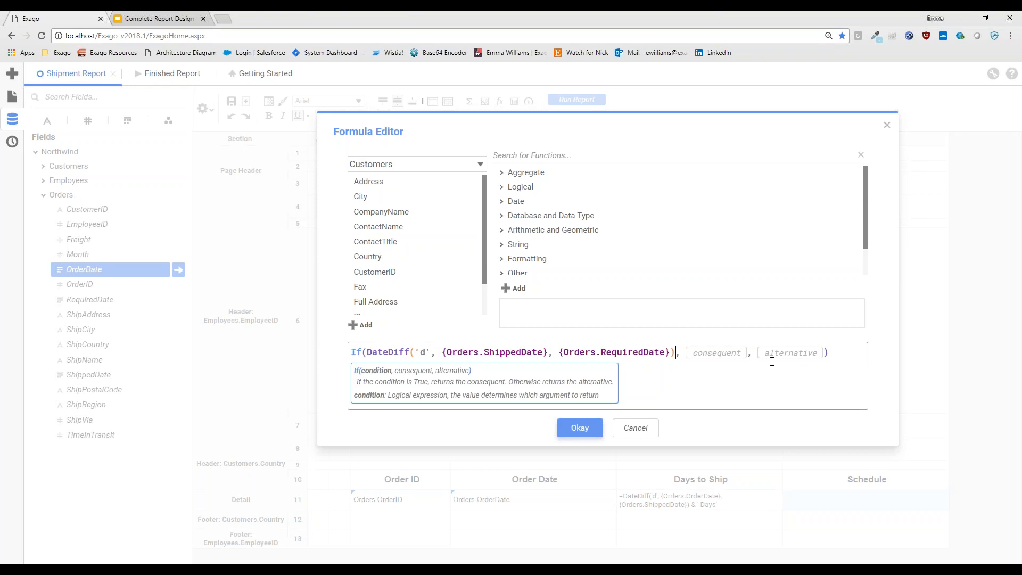
{"action": "type", "text": ">2"}
{"action": "key", "text": "Tab"}
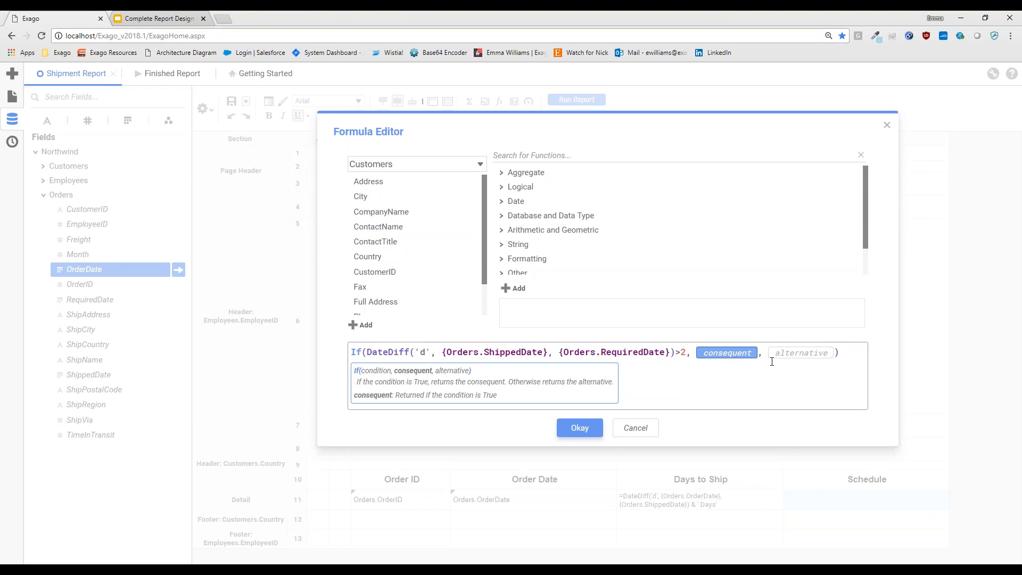
Step: Make the If formula return 'On Time' when the condition is true and 'Late' otherwise, and apply it to F11
{"action": "type", "text": "'On Time'"}
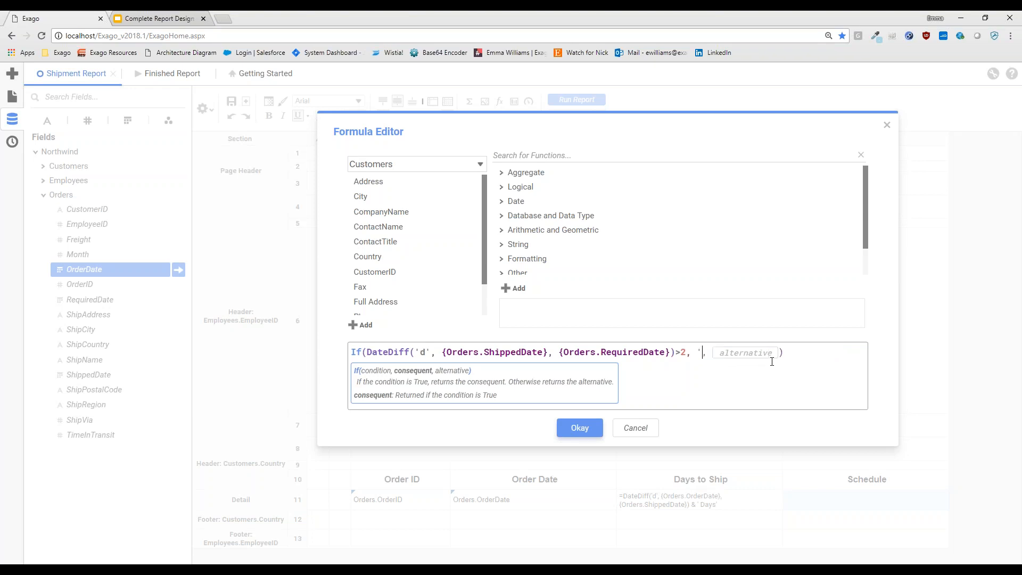
{"action": "left_click", "coordinate": [772, 358]}
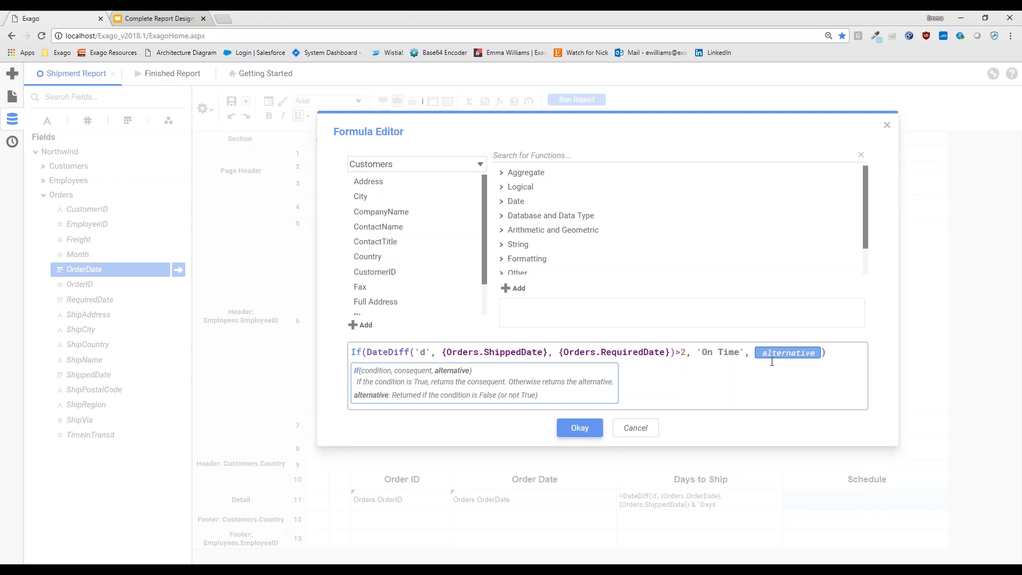
{"action": "type", "text": "\"Somebody's\""}
{"action": "key", "text": "BackSpace"}
{"action": "key", "text": "BackSpace"}
{"action": "key", "text": "BackSpace"}
{"action": "key", "text": "BackSpace"}
{"action": "key", "text": "BackSpace"}
{"action": "key", "text": "BackSpace"}
{"action": "key", "text": "BackSpace"}
{"action": "key", "text": "BackSpace"}
{"action": "key", "text": "BackSpace"}
{"action": "key", "text": "BackSpace"}
{"action": "key", "text": "BackSpace"}
{"action": "key", "text": "BackSpace"}
{"action": "type", "text": "'Late'"}
{"action": "left_click", "coordinate": [808, 354]}
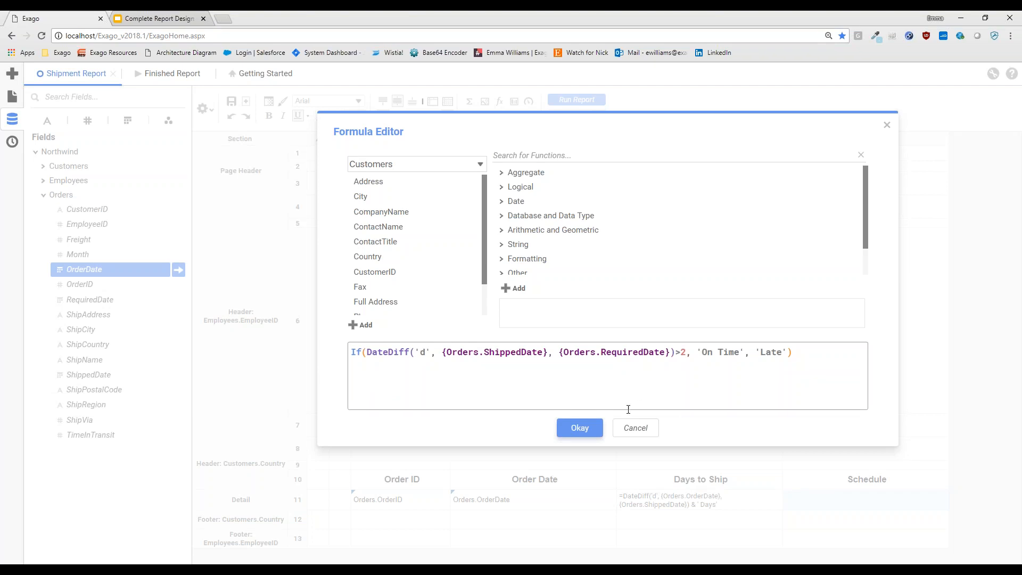
{"action": "left_click", "coordinate": [579, 428]}
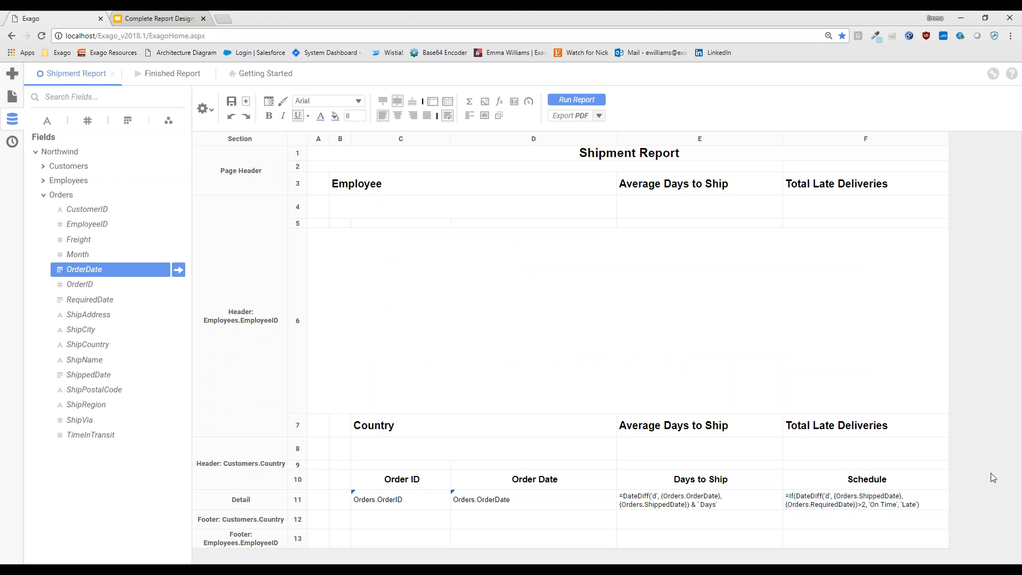
Step: Center the contents of Detail cells C11 to F11 horizontally
{"action": "left_click", "coordinate": [400, 501]}
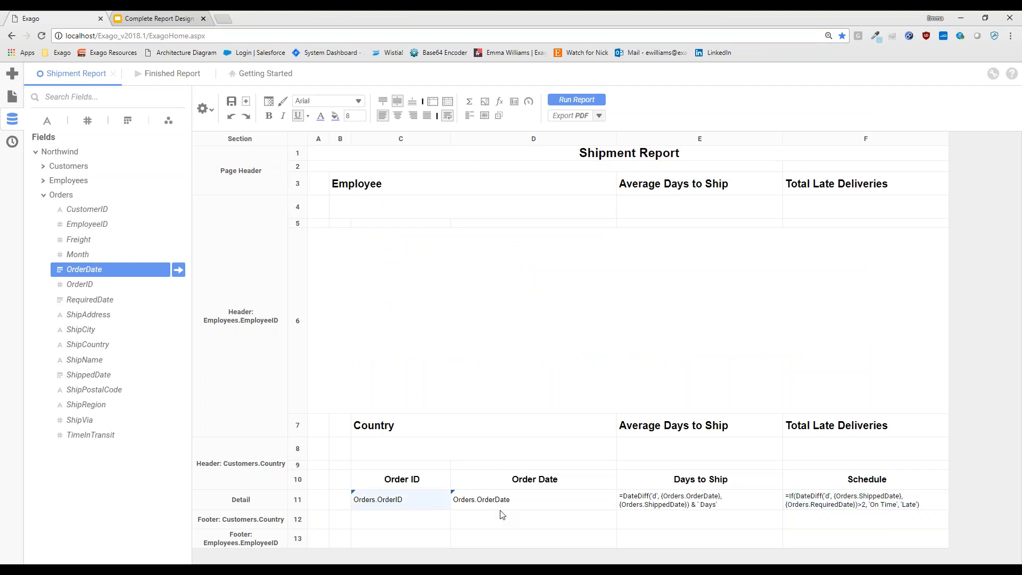
{"action": "left_click", "coordinate": [828, 509], "text": "shift"}
{"action": "left_click", "coordinate": [397, 115]}
{"action": "left_click", "coordinate": [978, 504]}
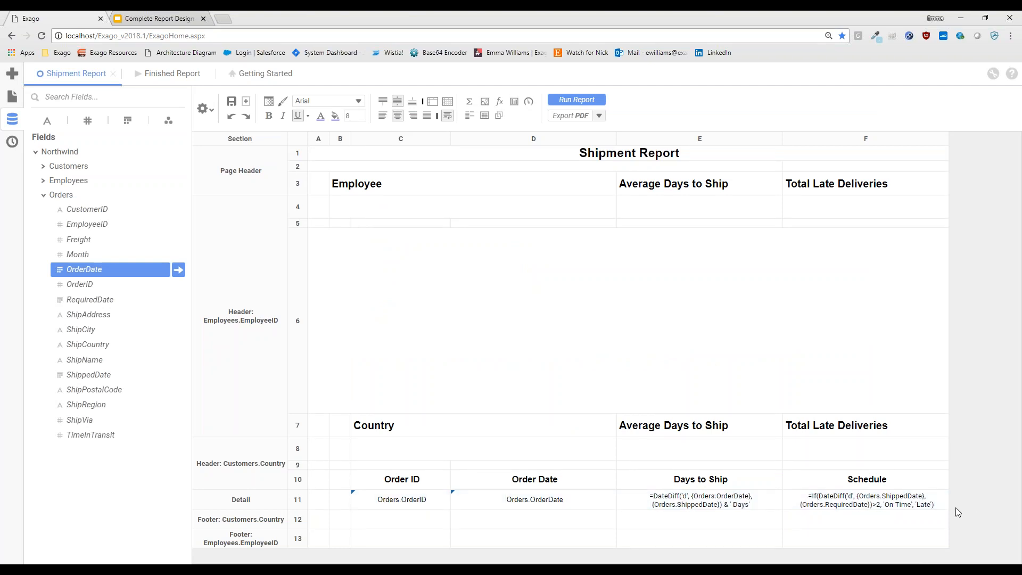
Step: Run the Shipment Report, review the order rows with their days to ship and schedule, and return to the report design
{"action": "left_click", "coordinate": [417, 522]}
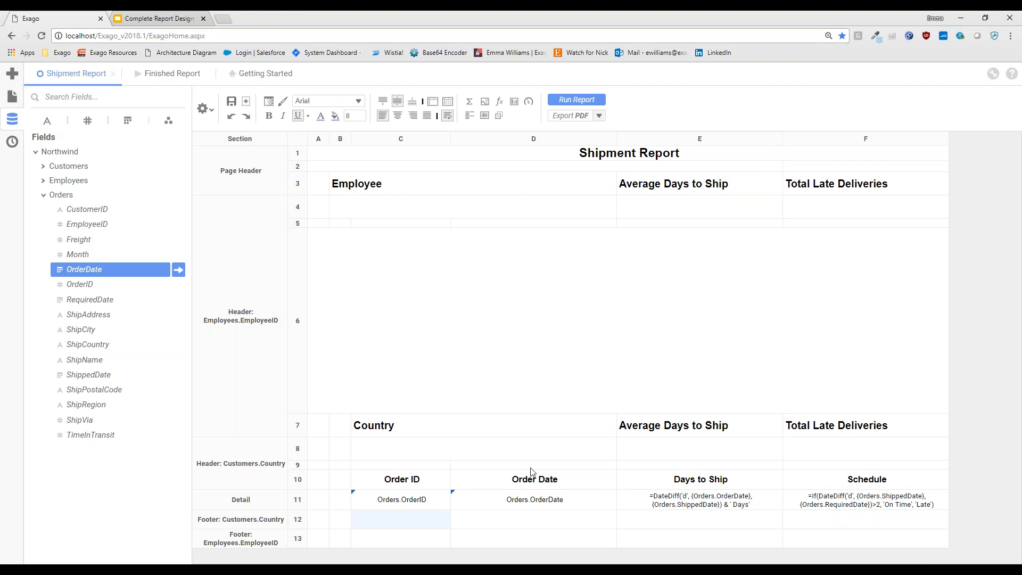
{"action": "left_click", "coordinate": [569, 103]}
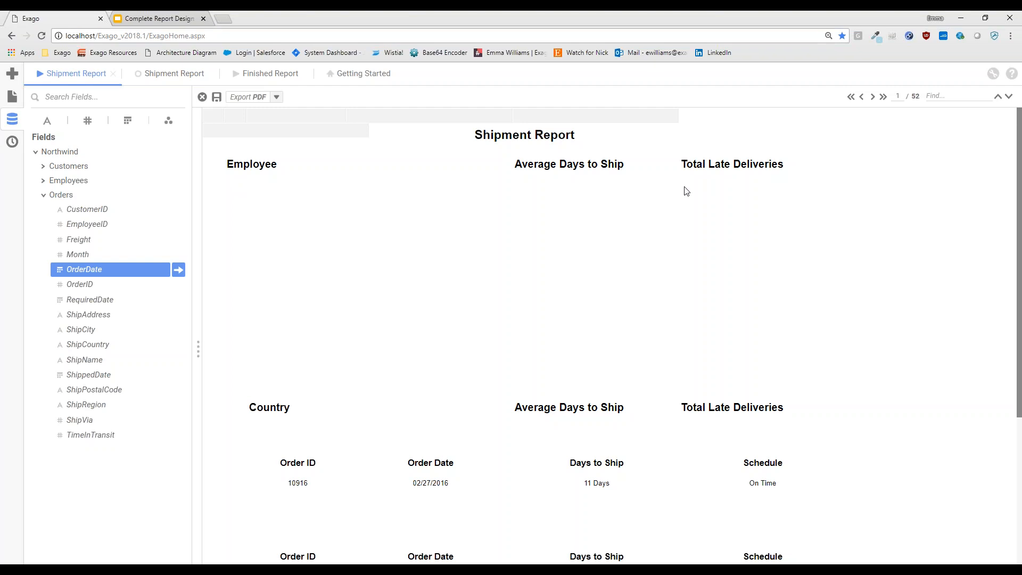
{"action": "scroll", "coordinate": [425, 415], "scroll_direction": "down", "scroll_amount": 2}
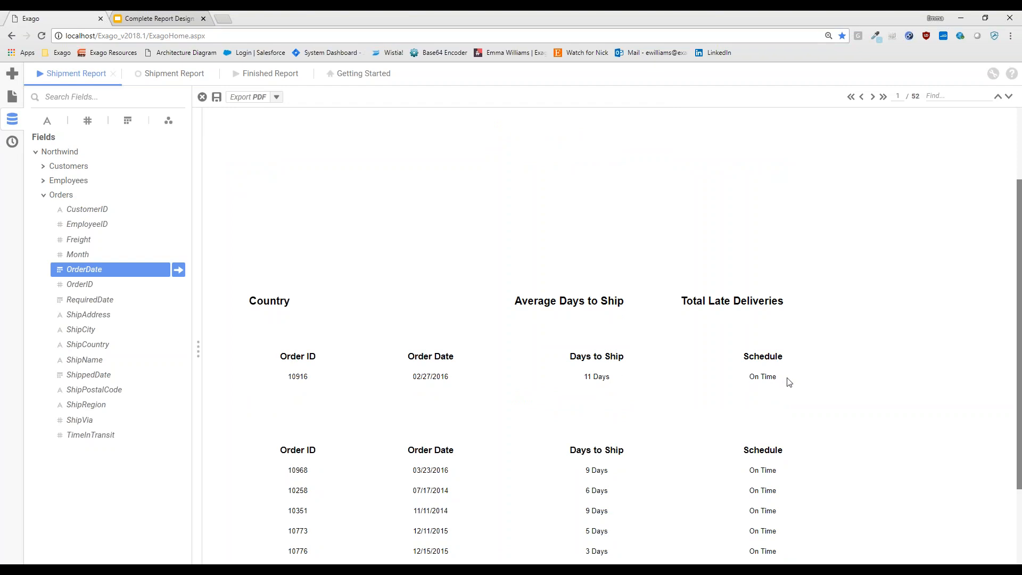
{"action": "scroll", "coordinate": [788, 382], "scroll_direction": "down", "scroll_amount": 2}
{"action": "scroll", "coordinate": [811, 413], "scroll_direction": "up", "scroll_amount": 4}
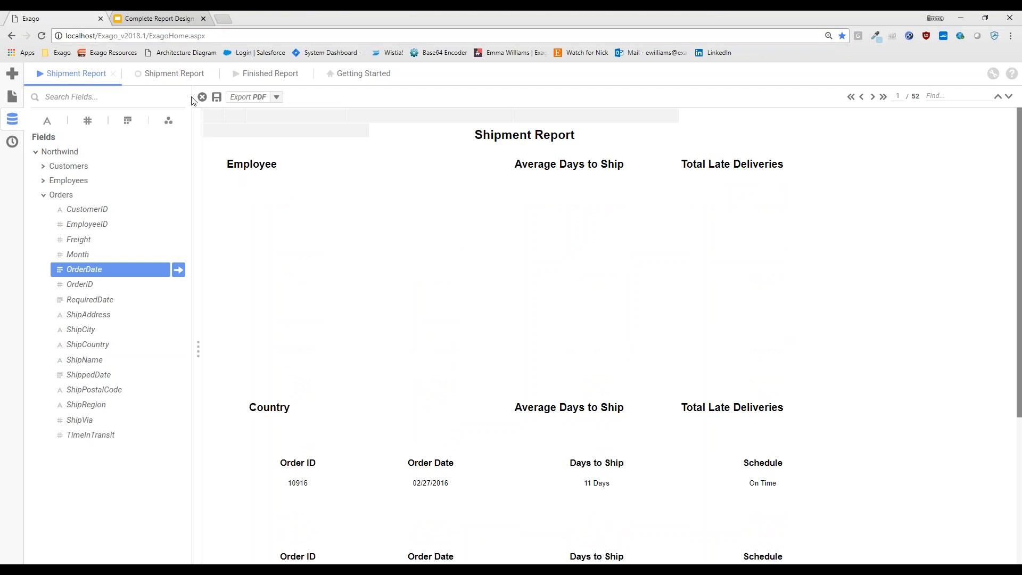
{"action": "left_click", "coordinate": [168, 79]}
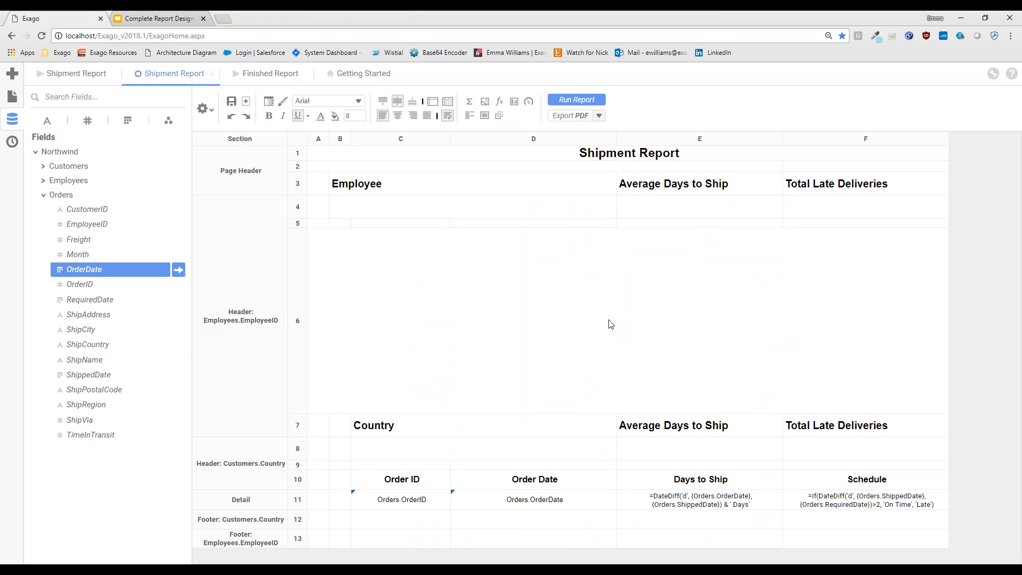
Step: Collapse the Orders fields and examine the employee summary, chart and country sections at the beginning of the Finished Report
{"action": "left_click", "coordinate": [395, 519]}
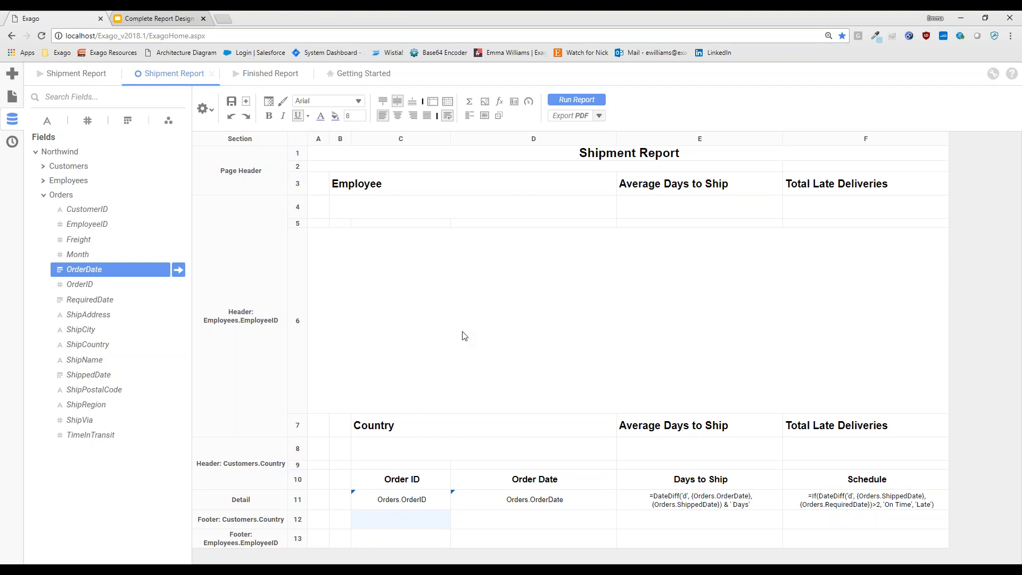
{"action": "left_click", "coordinate": [70, 195]}
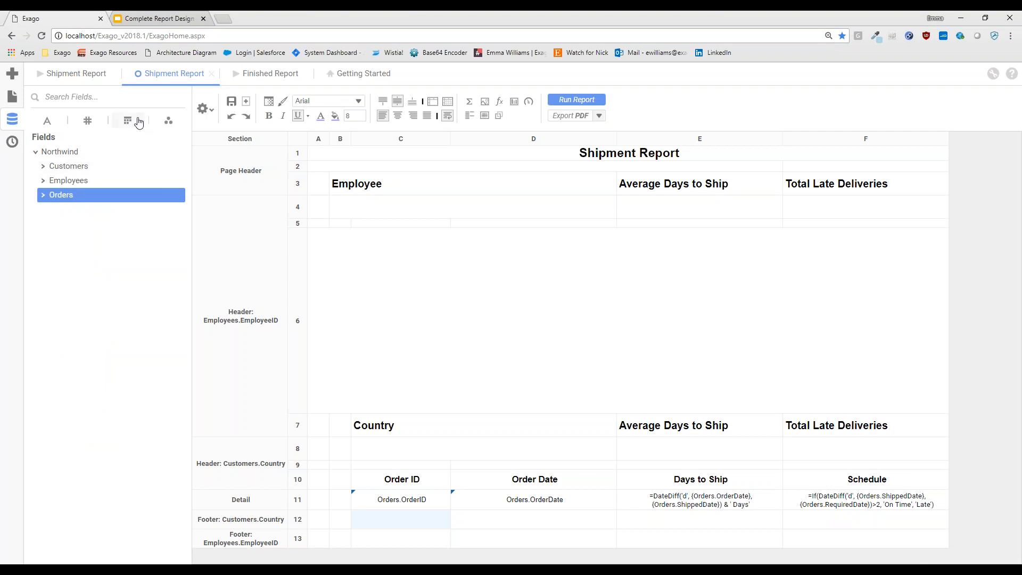
{"action": "left_click", "coordinate": [264, 74]}
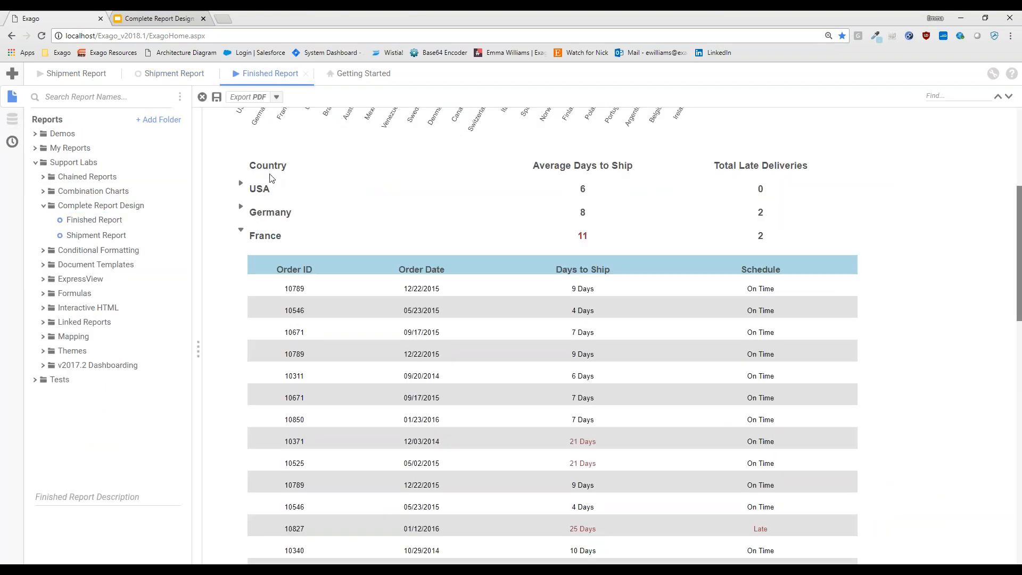
{"action": "scroll", "coordinate": [271, 178], "scroll_direction": "up", "scroll_amount": 5}
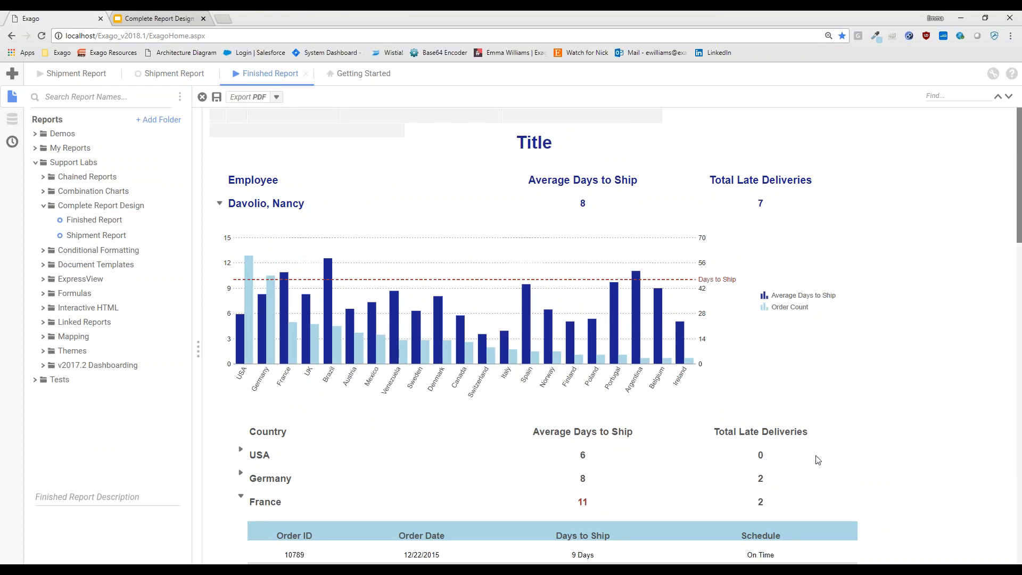
Step: Return to the Shipment Report design and place the Customers.Country field in cell C12 of the country footer
{"action": "left_click", "coordinate": [165, 77]}
{"action": "left_click", "coordinate": [358, 523]}
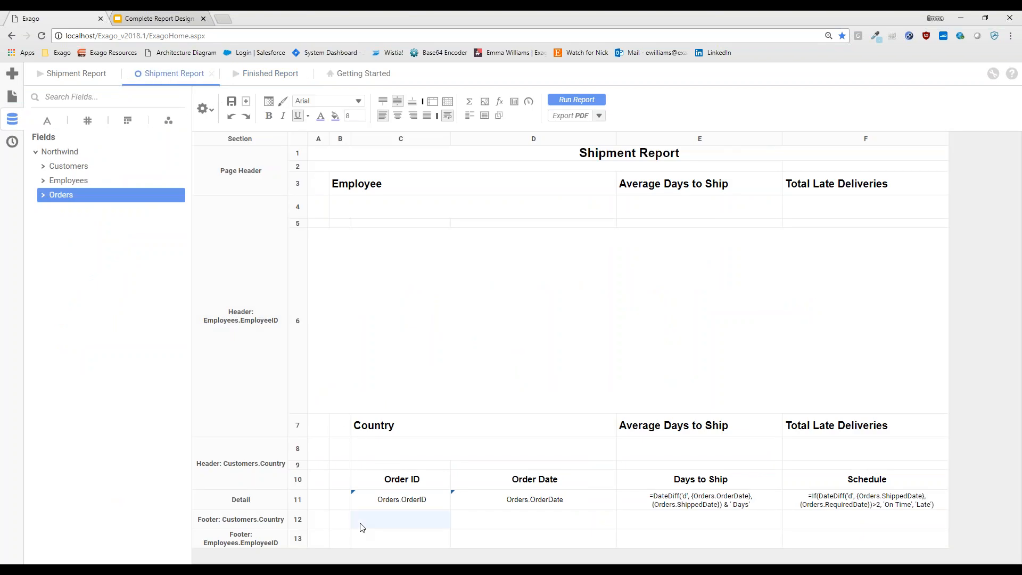
{"action": "left_click", "coordinate": [69, 166]}
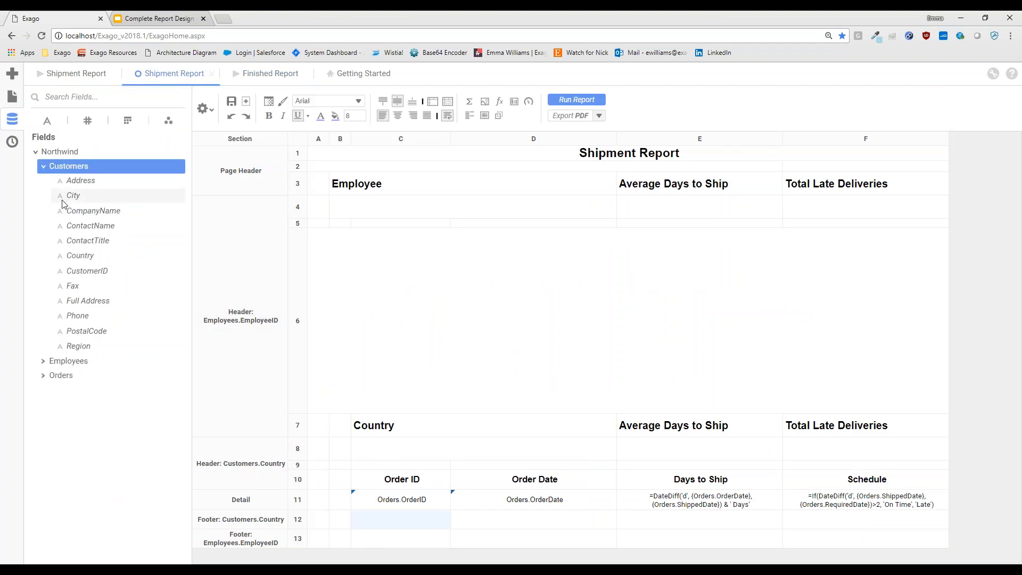
{"action": "left_click_drag", "start_coordinate": [86, 261], "coordinate": [396, 523]}
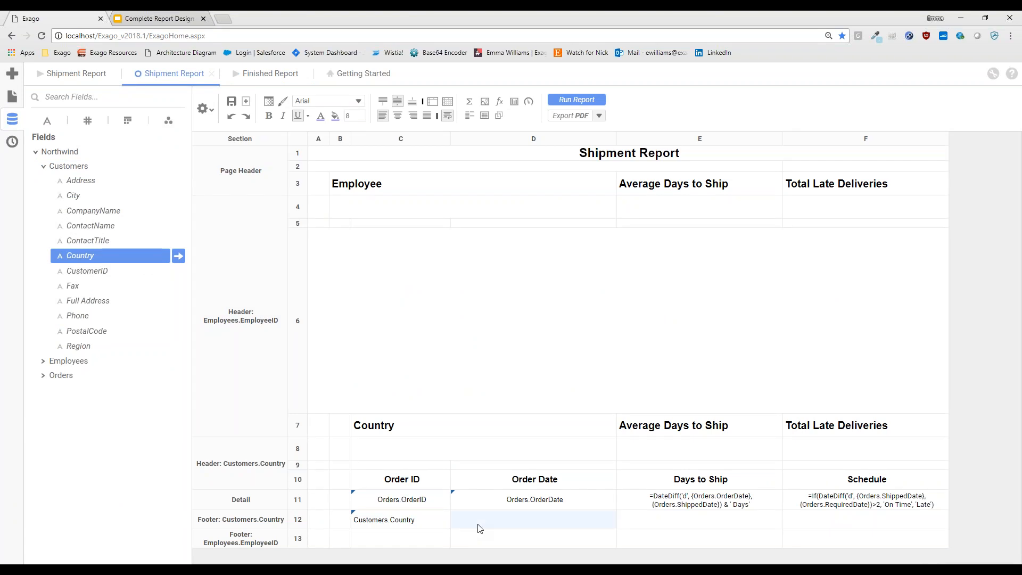
Step: Enter the formula AggCount({Orders.OrderID}) in country footer cell D12
{"action": "left_click", "coordinate": [500, 101]}
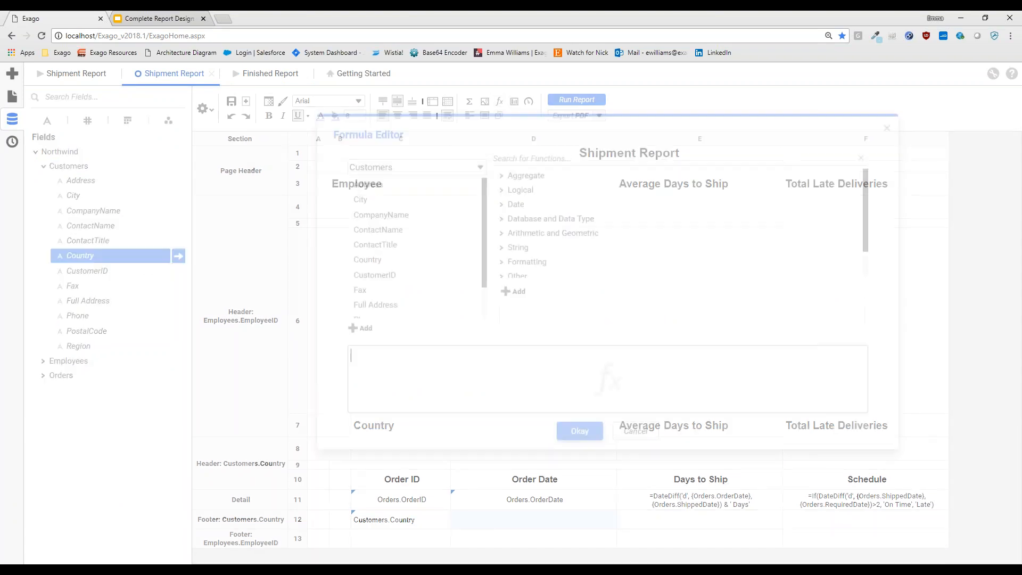
{"action": "type", "text": "AggCount({Orders.OrderID}"}
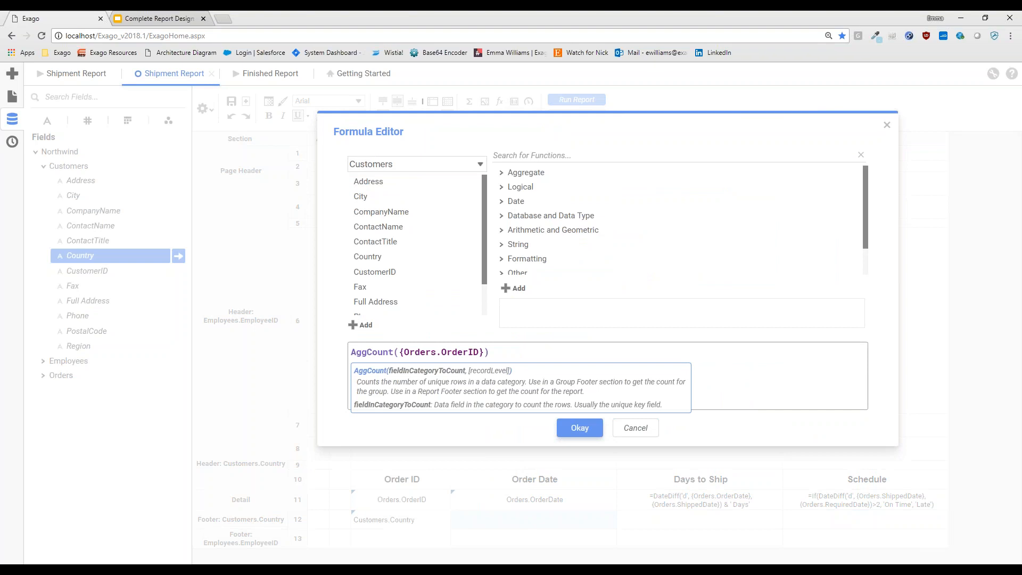
{"action": "left_click", "coordinate": [592, 427]}
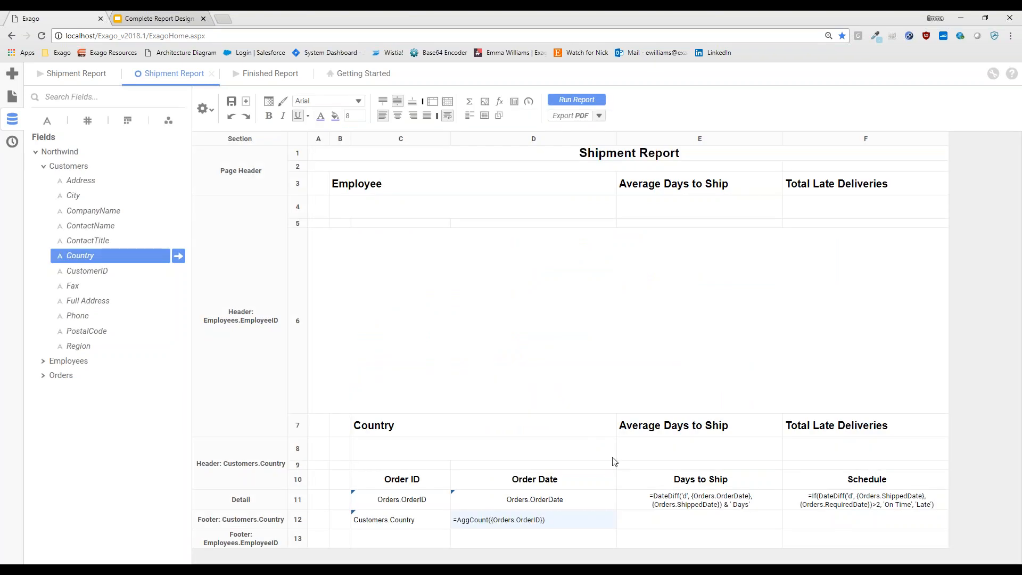
Step: Copy the DateDiff expression from the Days to Ship formula in E11, leaving out the ' Days' suffix
{"action": "left_click", "coordinate": [669, 524]}
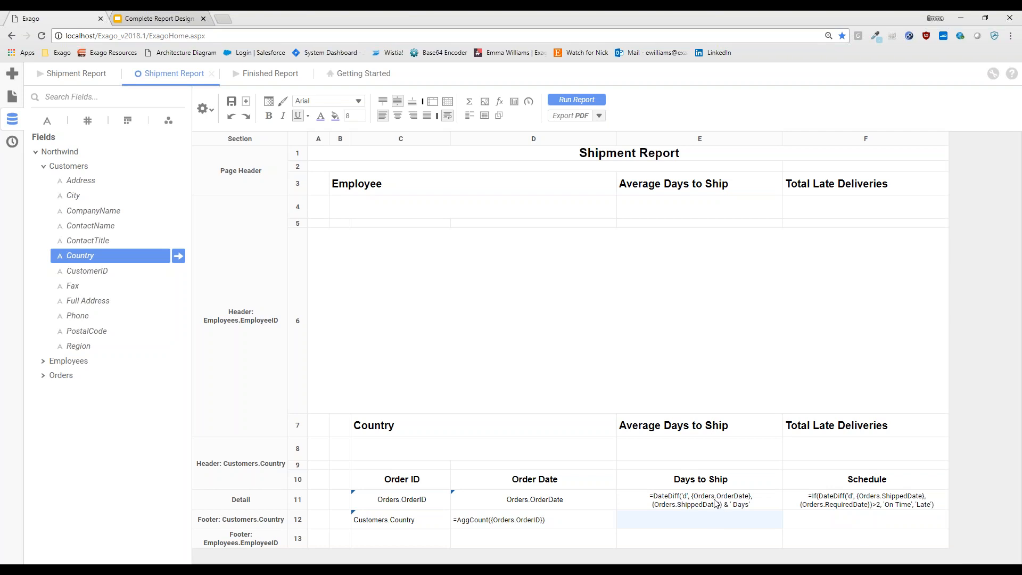
{"action": "left_click", "coordinate": [695, 507]}
{"action": "left_click", "coordinate": [692, 527]}
{"action": "double_click", "coordinate": [704, 508]}
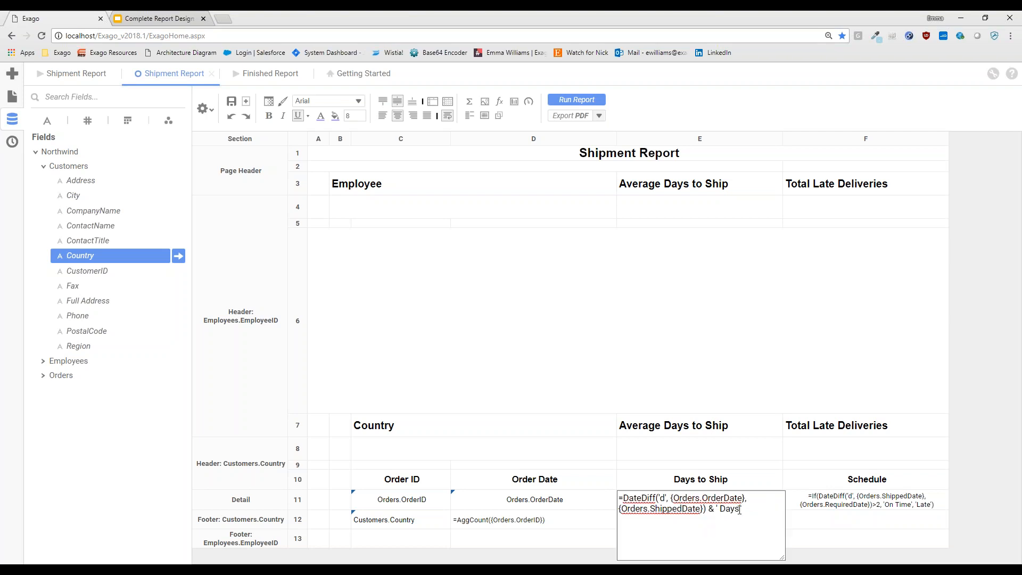
{"action": "left_click_drag", "start_coordinate": [706, 509], "coordinate": [620, 497]}
{"action": "key", "text": "ctrl+c"}
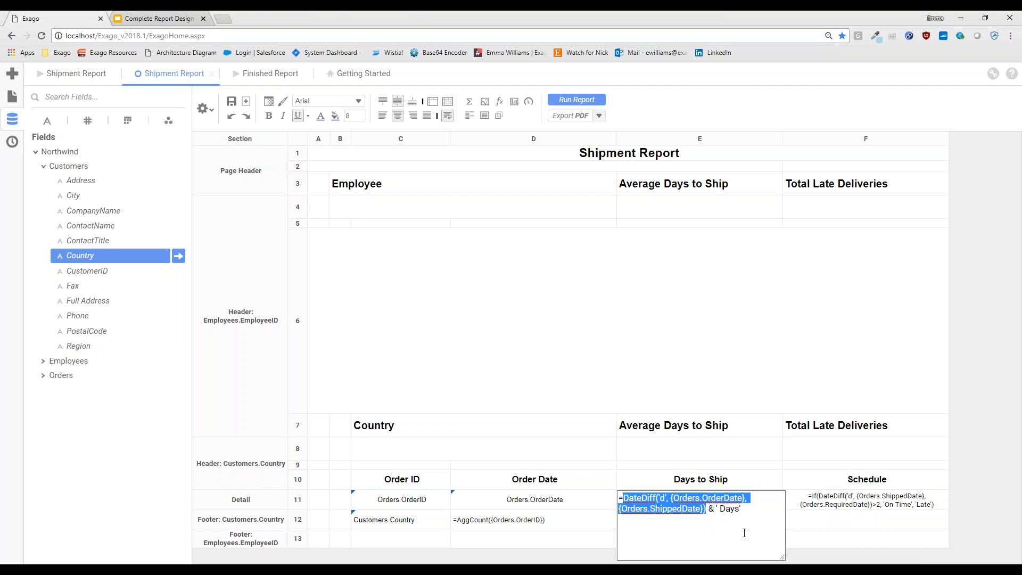
{"action": "left_click", "coordinate": [892, 535]}
Step: Enter an AggAvg formula in E12 that averages the copied DateDiff between {Orders.OrderDate} and {Orders.ShippedDate}
{"action": "left_click", "coordinate": [735, 518]}
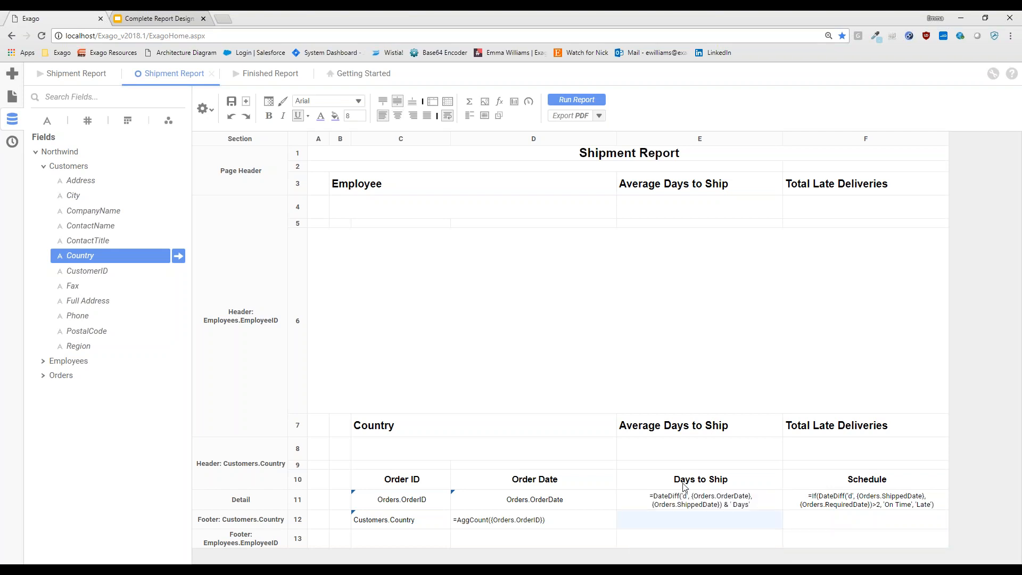
{"action": "left_click", "coordinate": [499, 102]}
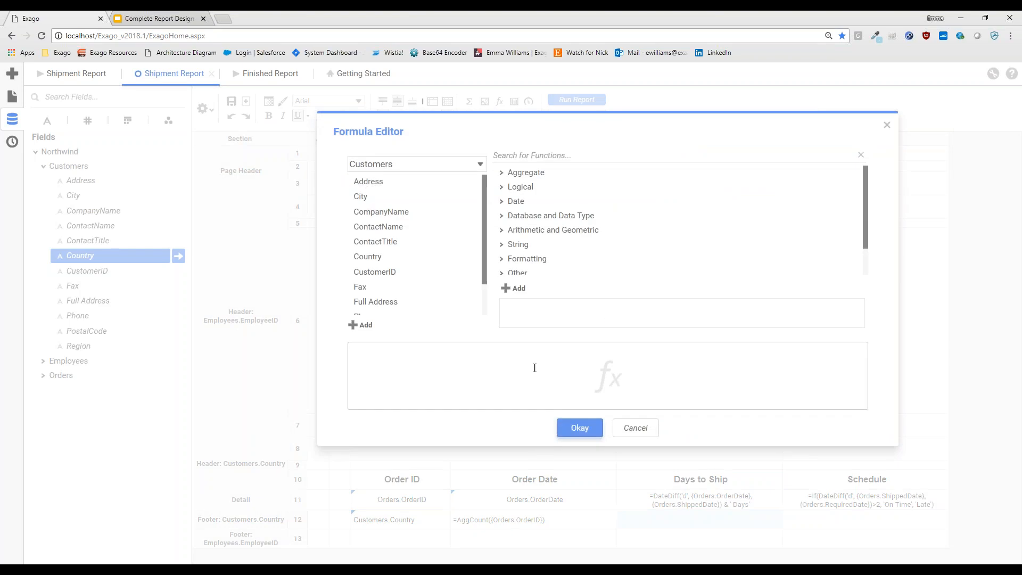
{"action": "type", "text": "aggavg"}
{"action": "key", "text": "Return"}
{"action": "key", "text": "ctrl+v"}
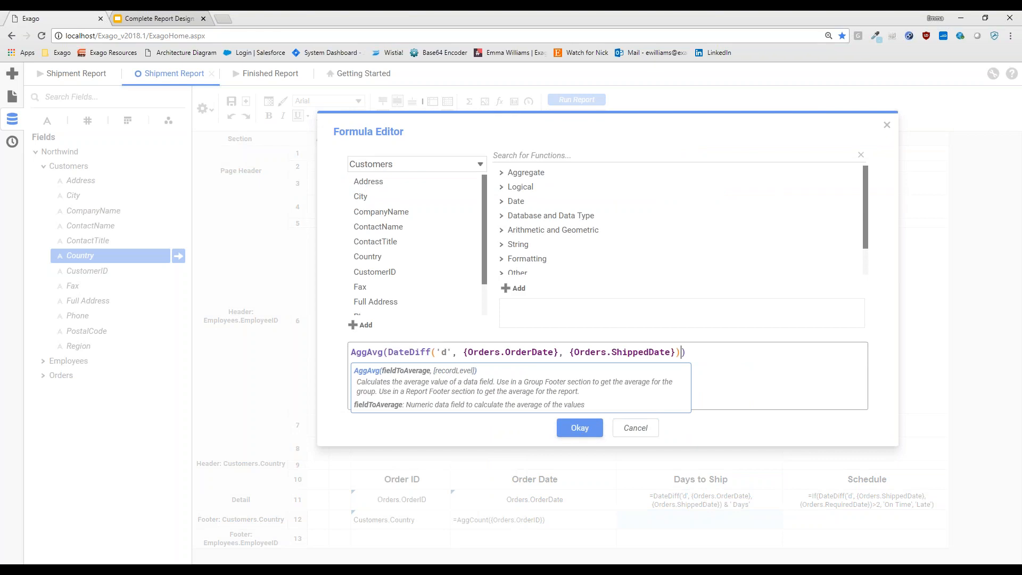
{"action": "left_click", "coordinate": [691, 355]}
{"action": "left_click", "coordinate": [579, 428]}
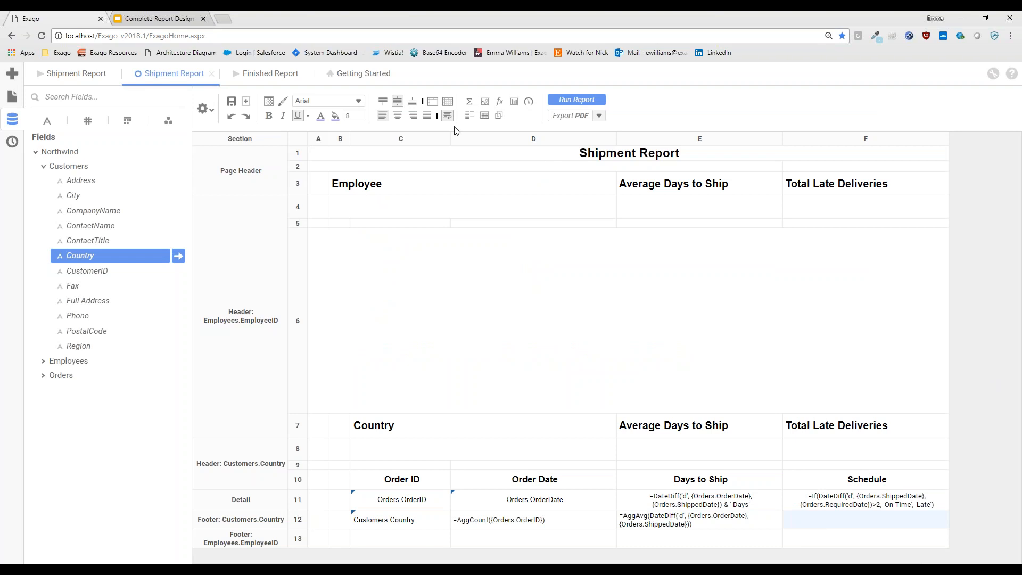
Step: Start a formula for F12 with AggSum around an If function whose condition is [F11]='Late'
{"action": "left_click", "coordinate": [500, 104]}
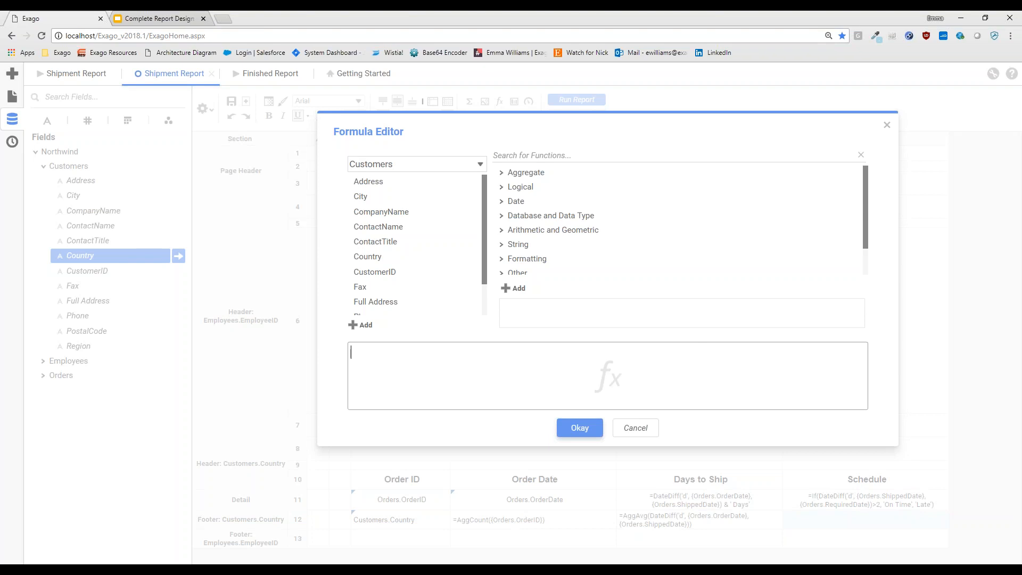
{"action": "type", "text": "aggsu"}
{"action": "key", "text": "Return"}
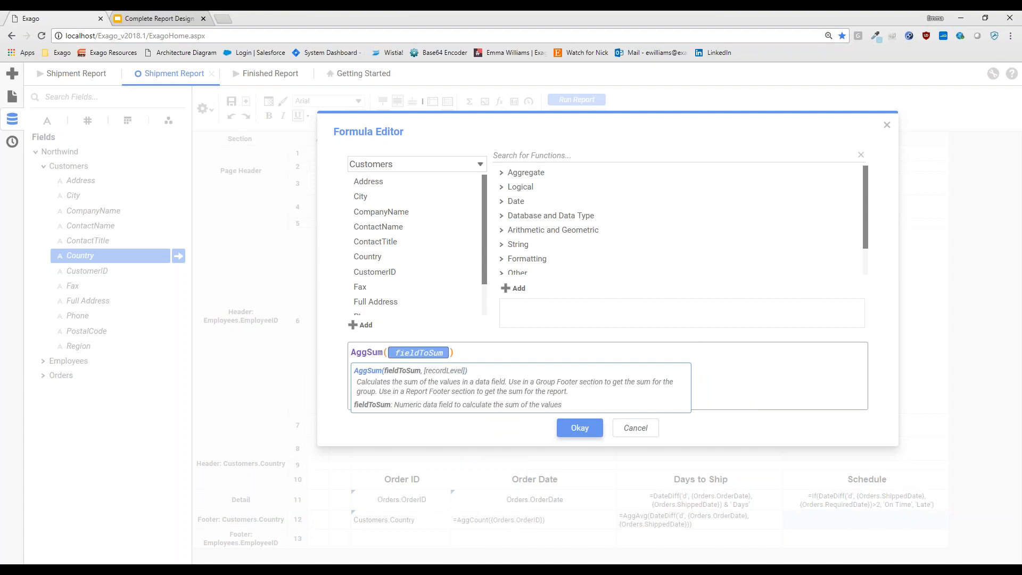
{"action": "type", "text": "if"}
{"action": "key", "text": "Return"}
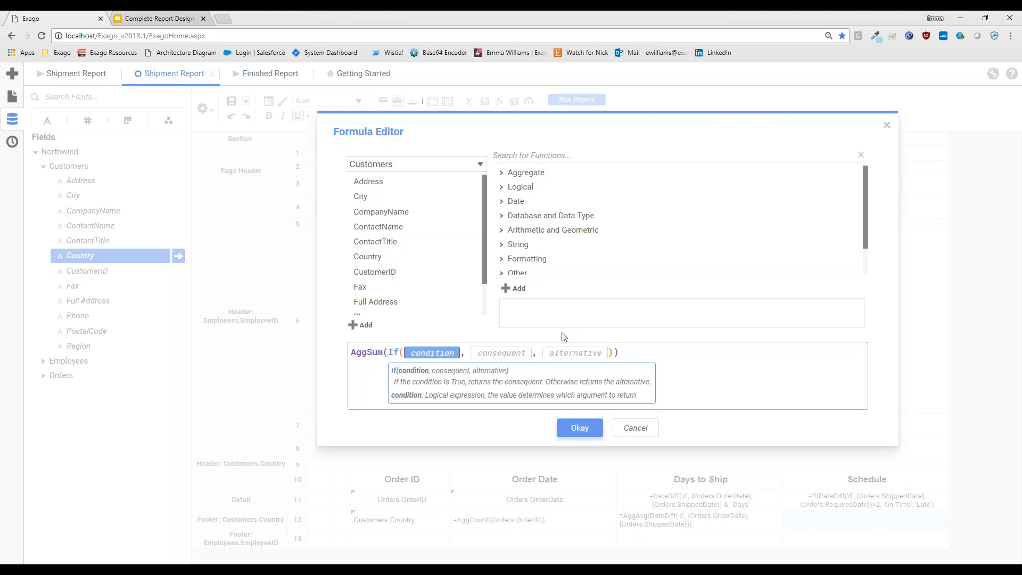
{"action": "type", "text": "[F11"}
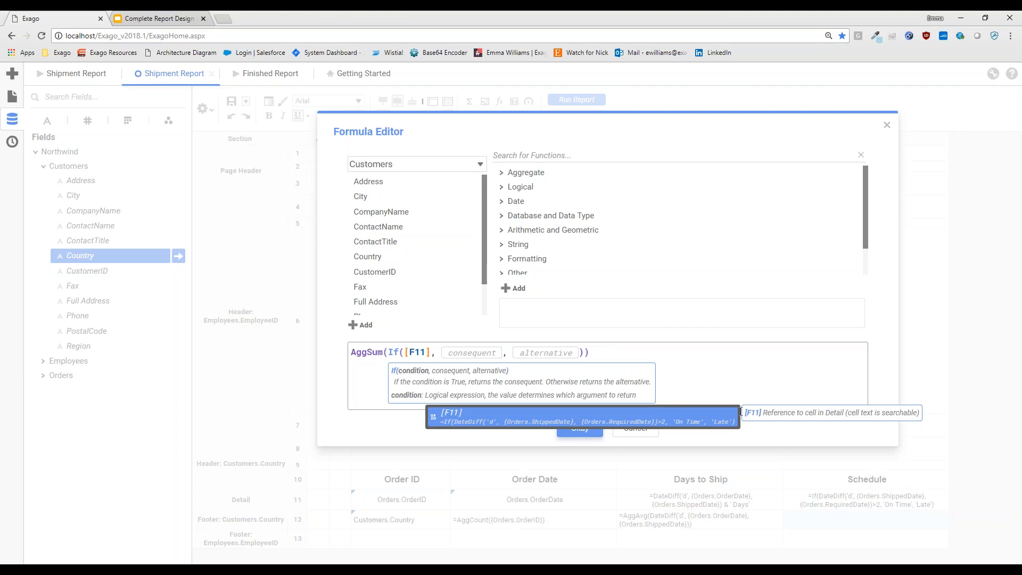
{"action": "left_click", "coordinate": [431, 351]}
{"action": "type", "text": "='Late'"}
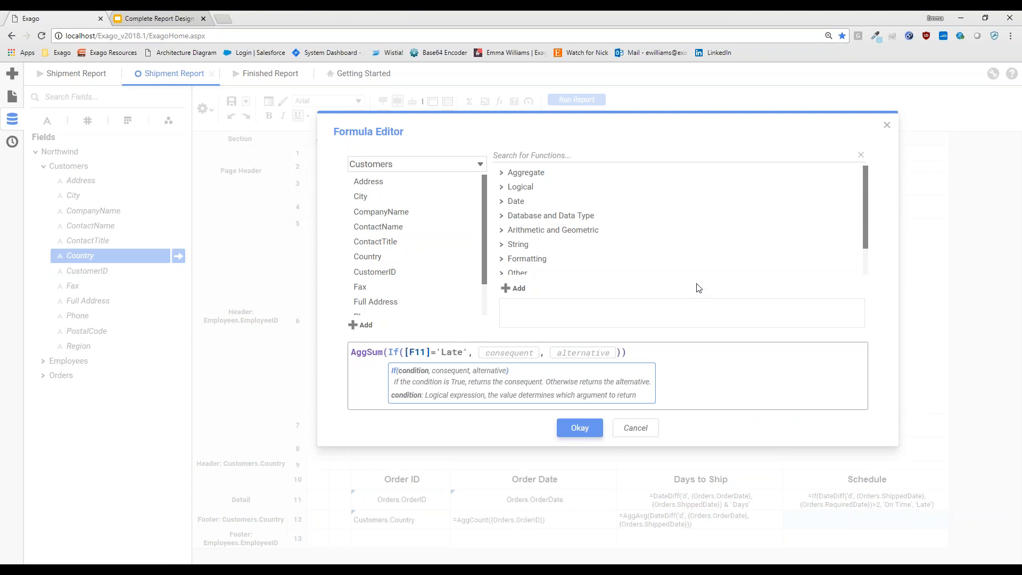
Step: Make the If function return 1 when the condition is true and 0 otherwise, and apply the formula to F12
{"action": "left_click", "coordinate": [500, 354]}
{"action": "type", "text": "1"}
{"action": "key", "text": "Tab"}
{"action": "type", "text": "0"}
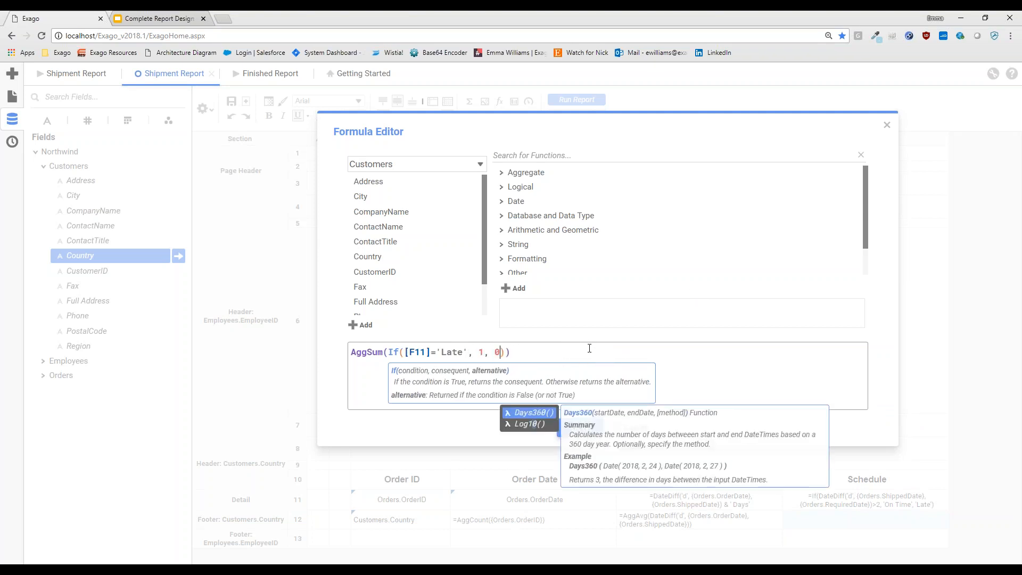
{"action": "left_click", "coordinate": [540, 355]}
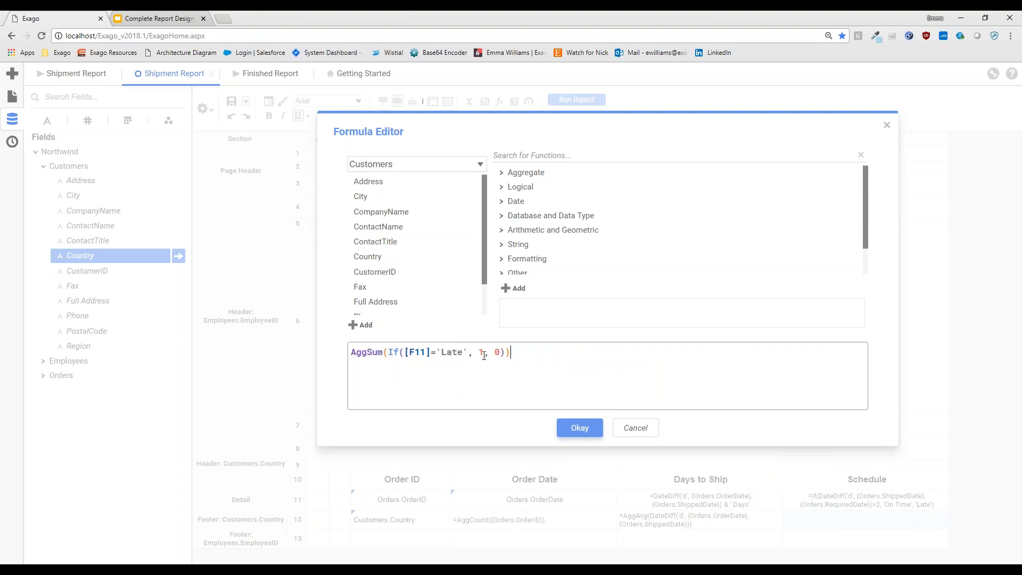
{"action": "double_click", "coordinate": [479, 352]}
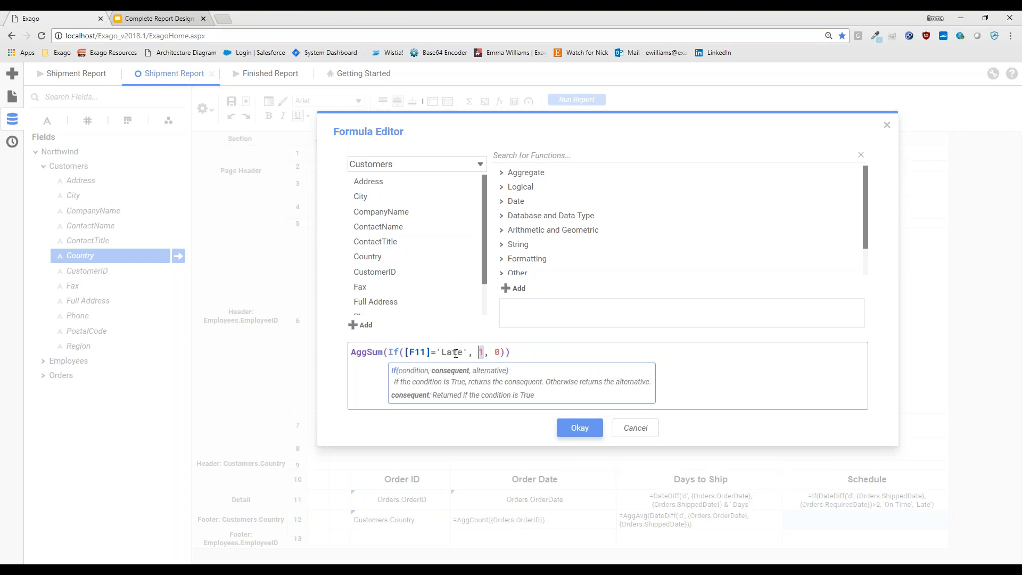
{"action": "double_click", "coordinate": [500, 347]}
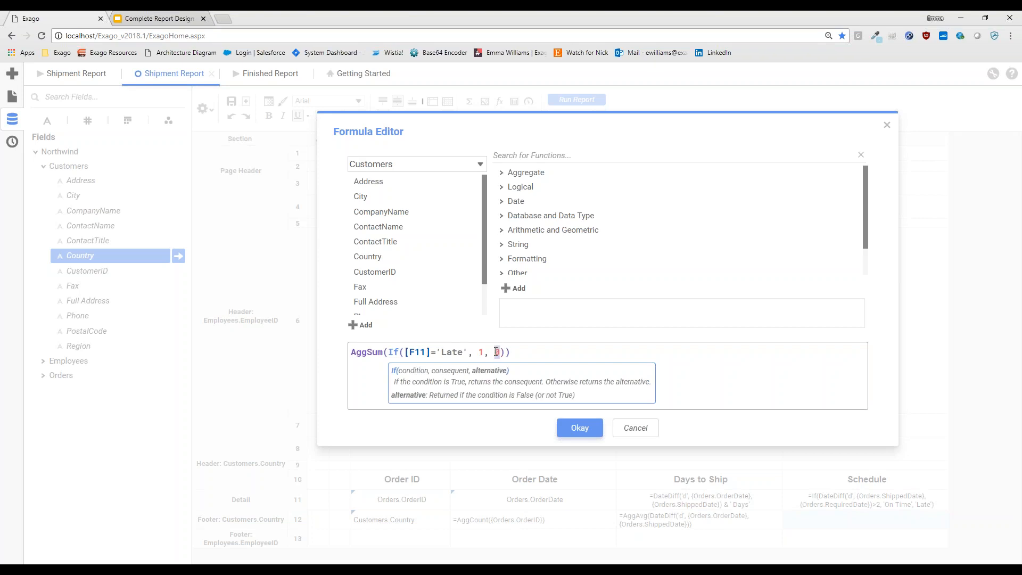
{"action": "left_click", "coordinate": [528, 355]}
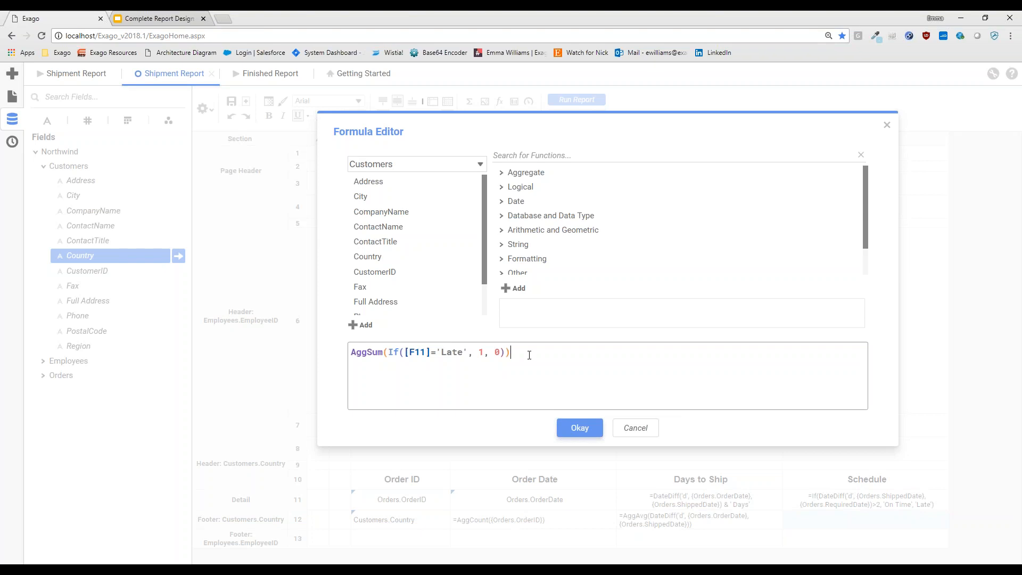
{"action": "left_click", "coordinate": [578, 432]}
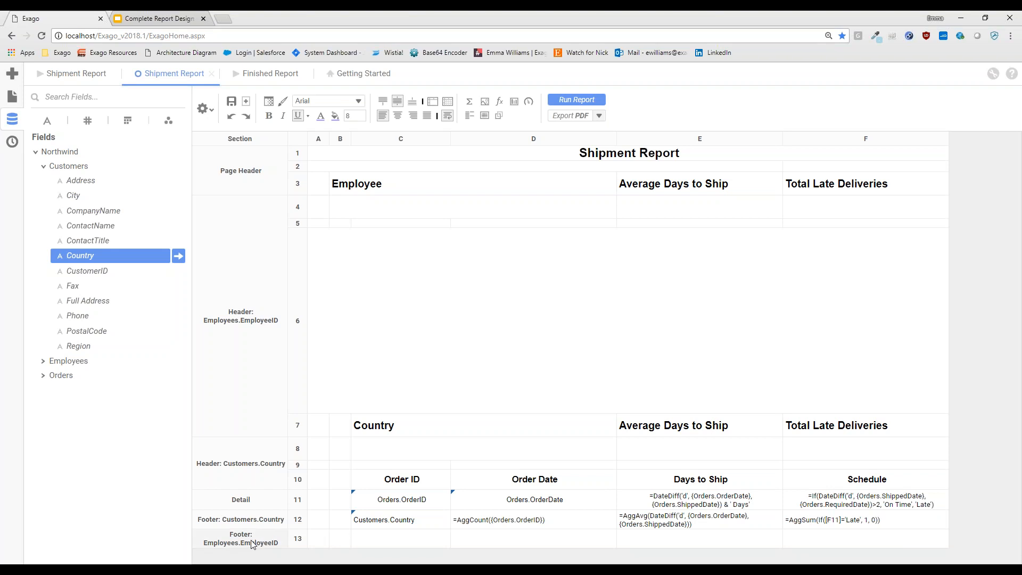
Step: Copy the AggAvg and AggSum formulas from E12 and F12 into employee footer cells E13 and F13
{"action": "left_click", "coordinate": [391, 523]}
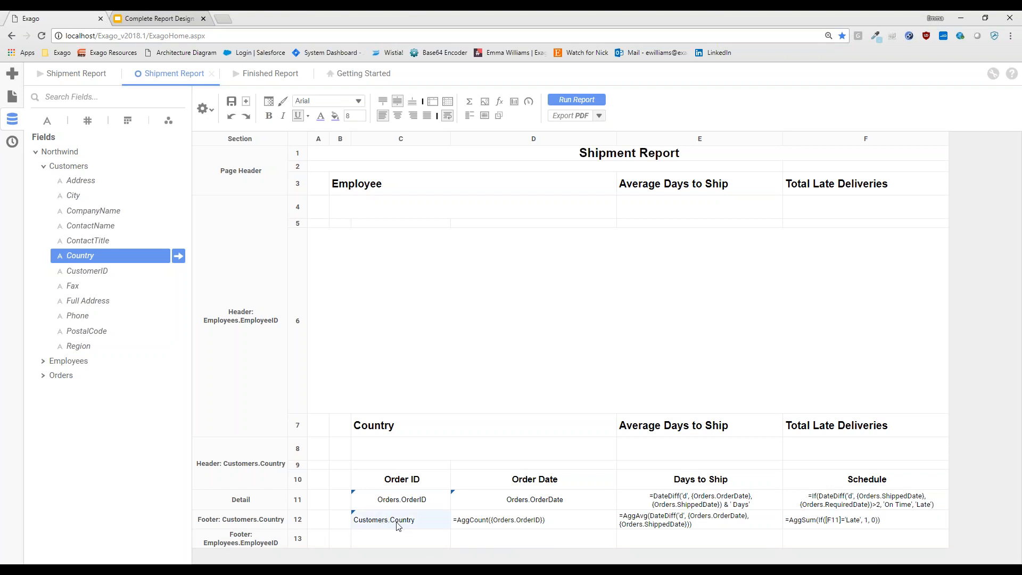
{"action": "left_click", "coordinate": [525, 524]}
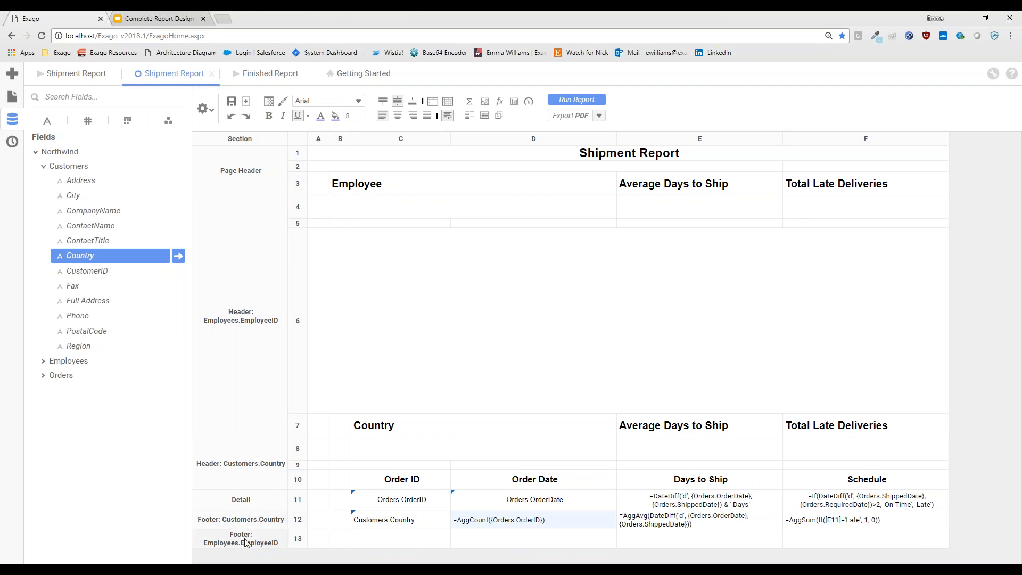
{"action": "left_click", "coordinate": [713, 541]}
{"action": "left_click", "coordinate": [712, 526]}
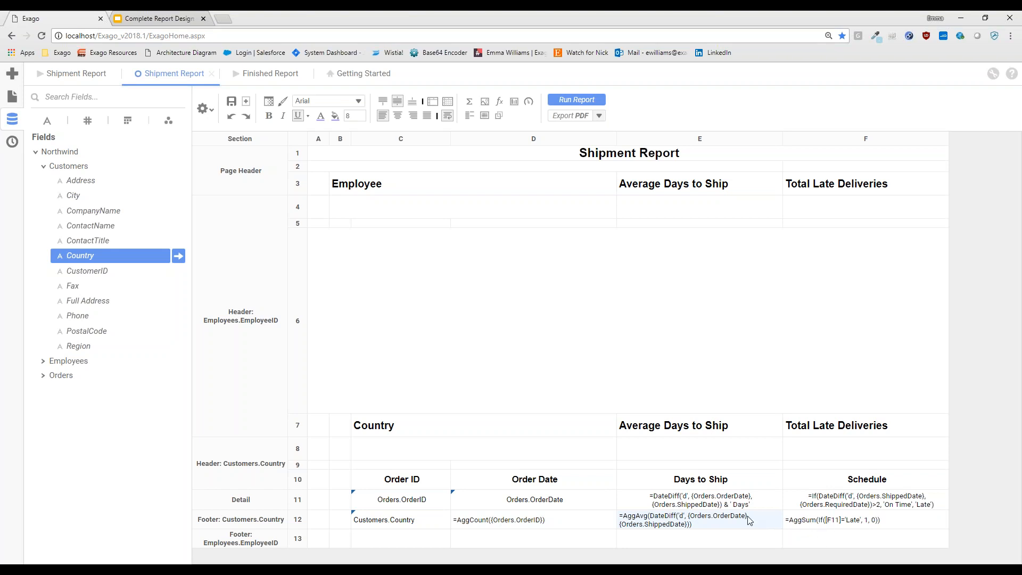
{"action": "left_click_drag", "start_coordinate": [737, 520], "coordinate": [740, 539]}
{"action": "left_click", "coordinate": [815, 524]}
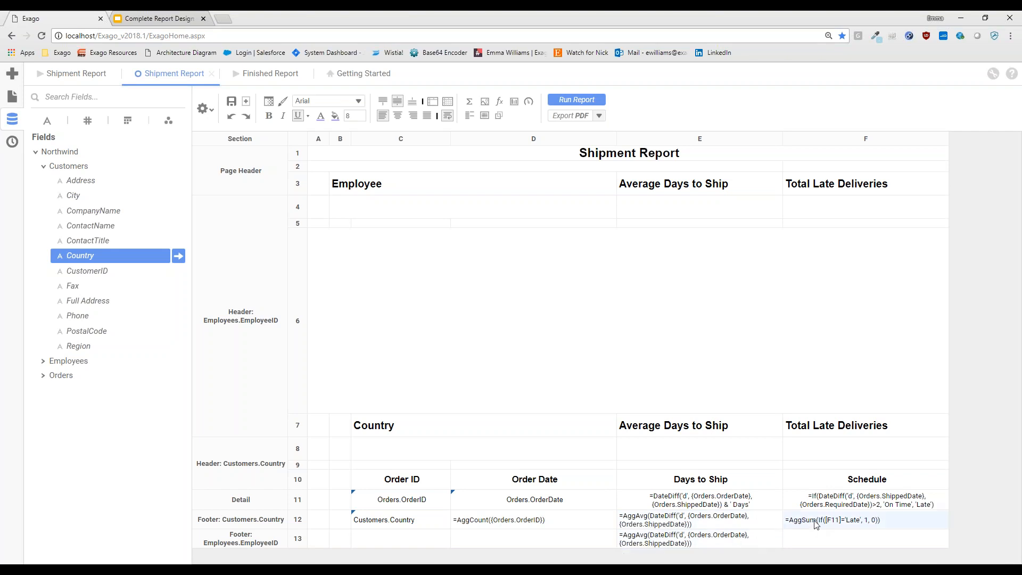
{"action": "left_click_drag", "start_coordinate": [815, 524], "coordinate": [815, 541]}
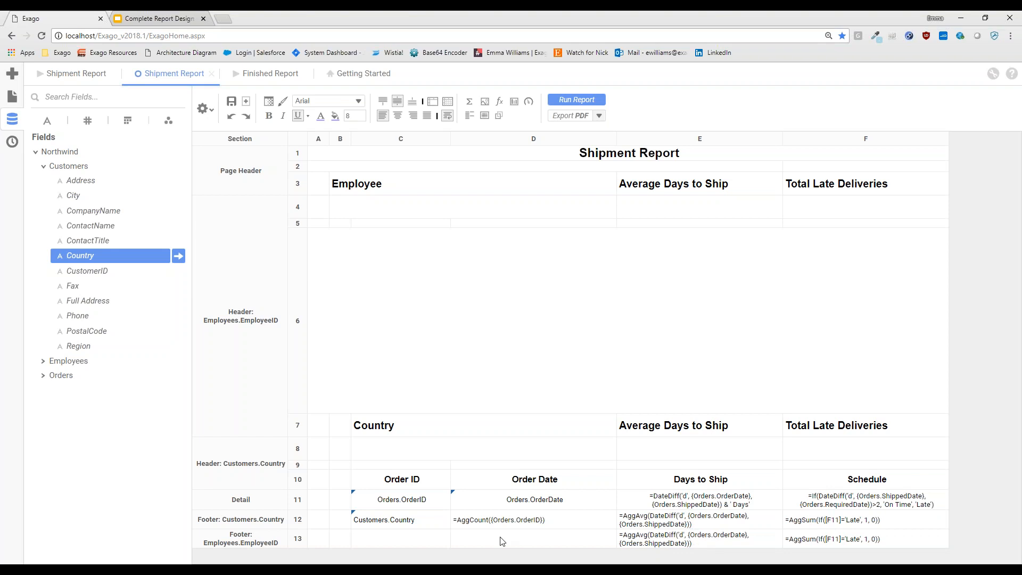
Step: Fill country footer cells C12 to F12 with a light gray background
{"action": "left_click", "coordinate": [383, 524]}
{"action": "left_click", "coordinate": [825, 522], "text": "shift"}
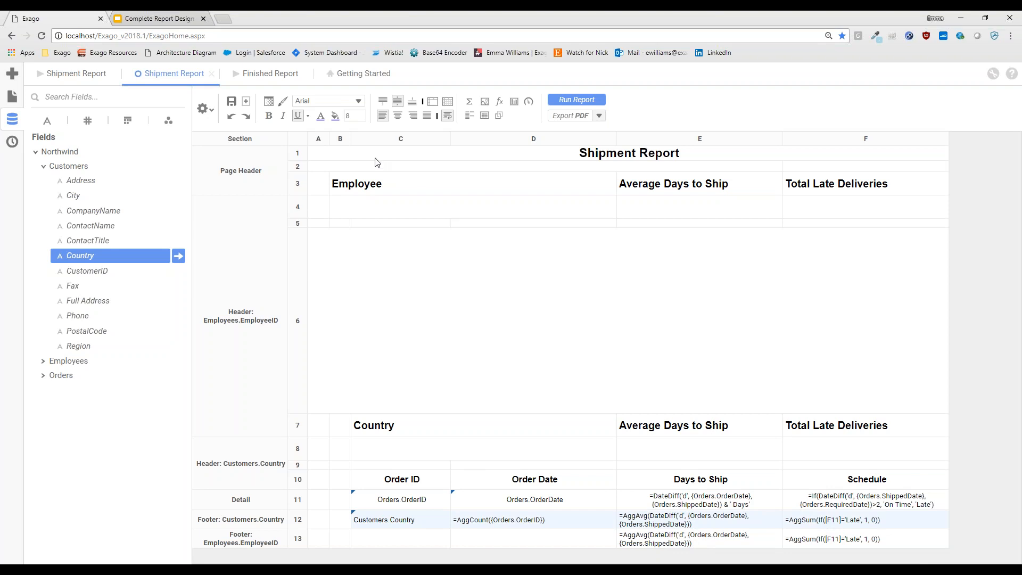
{"action": "left_click", "coordinate": [335, 117]}
{"action": "left_click", "coordinate": [368, 190]}
Step: Fill employee footer cells E13 and F13 with a light pink background
{"action": "left_click", "coordinate": [383, 535]}
{"action": "left_click", "coordinate": [846, 540], "text": "shift"}
{"action": "left_click", "coordinate": [732, 539]}
{"action": "left_click", "coordinate": [804, 539], "text": "shift"}
{"action": "left_click", "coordinate": [335, 116]}
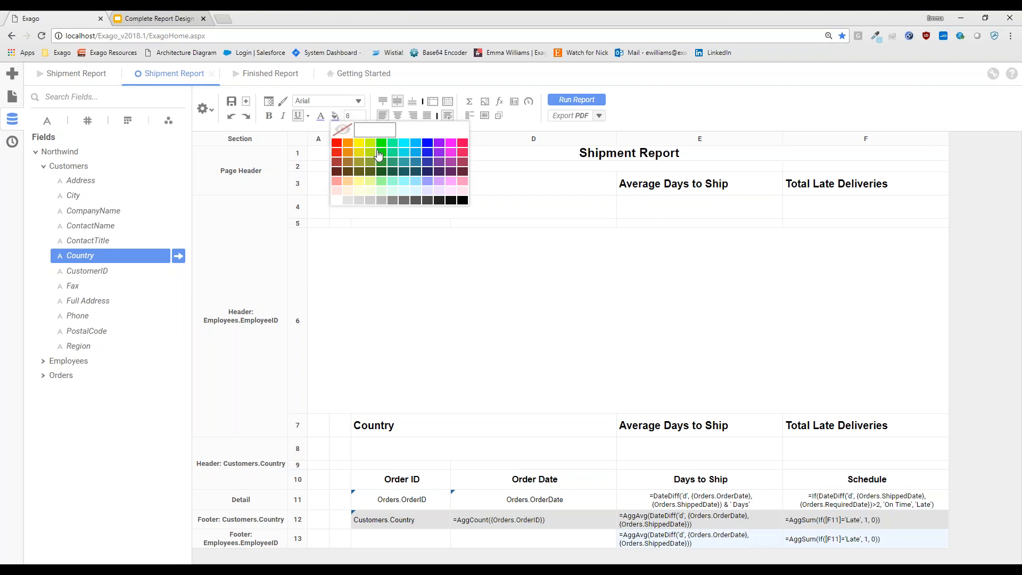
{"action": "left_click", "coordinate": [336, 190]}
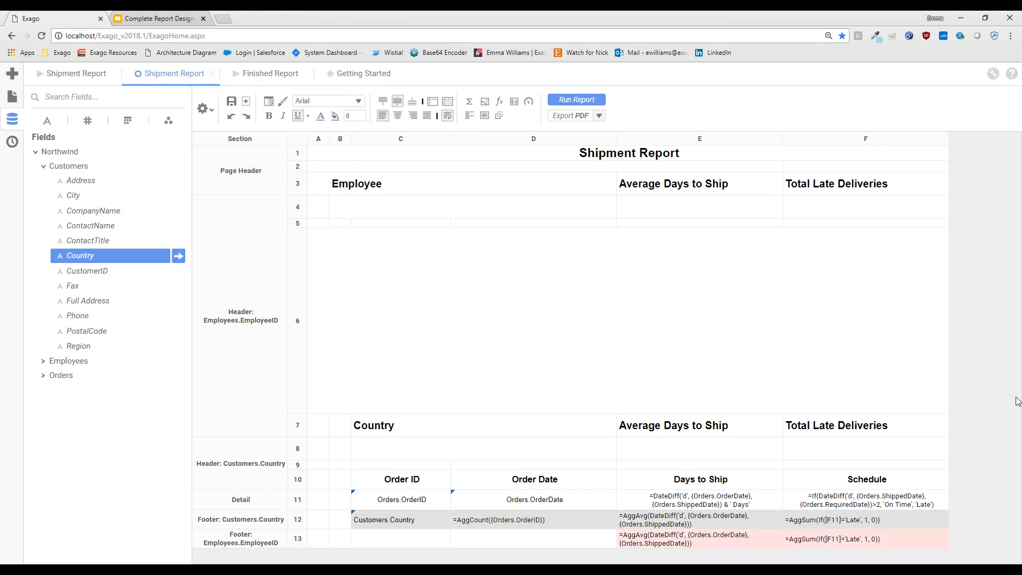
Step: Run the Shipment Report and compare the gray country footer rows with the order rows above them
{"action": "left_click", "coordinate": [567, 102]}
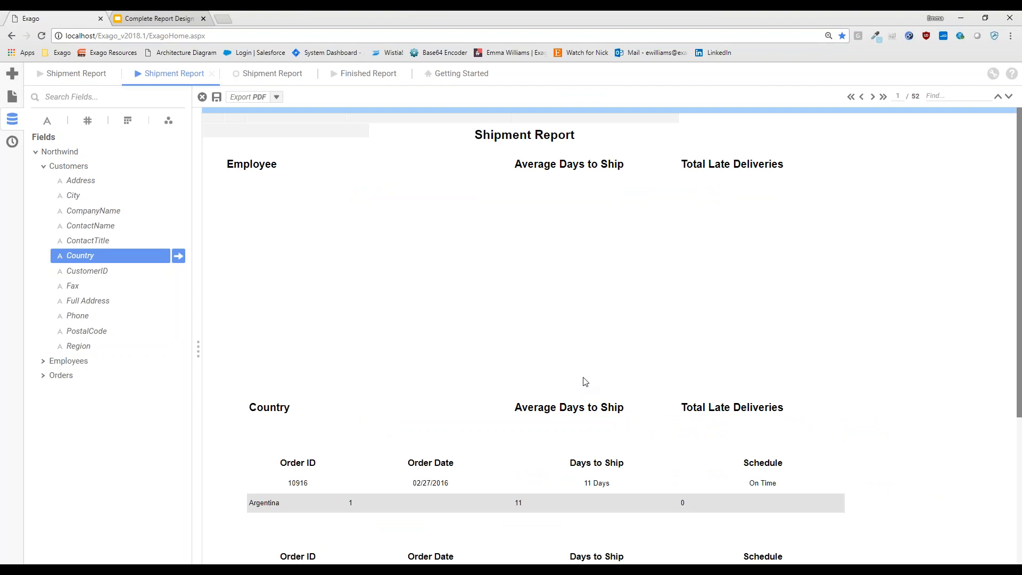
{"action": "scroll", "coordinate": [892, 374], "scroll_direction": "down", "scroll_amount": 2}
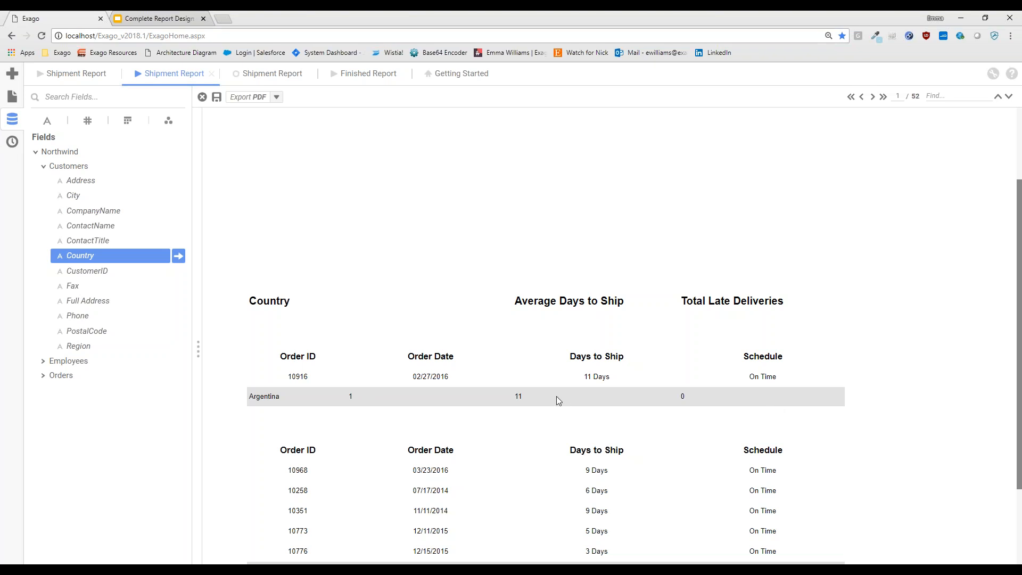
{"action": "double_click", "coordinate": [584, 378]}
{"action": "left_click", "coordinate": [514, 401]}
{"action": "scroll", "coordinate": [639, 385], "scroll_direction": "down", "scroll_amount": 2}
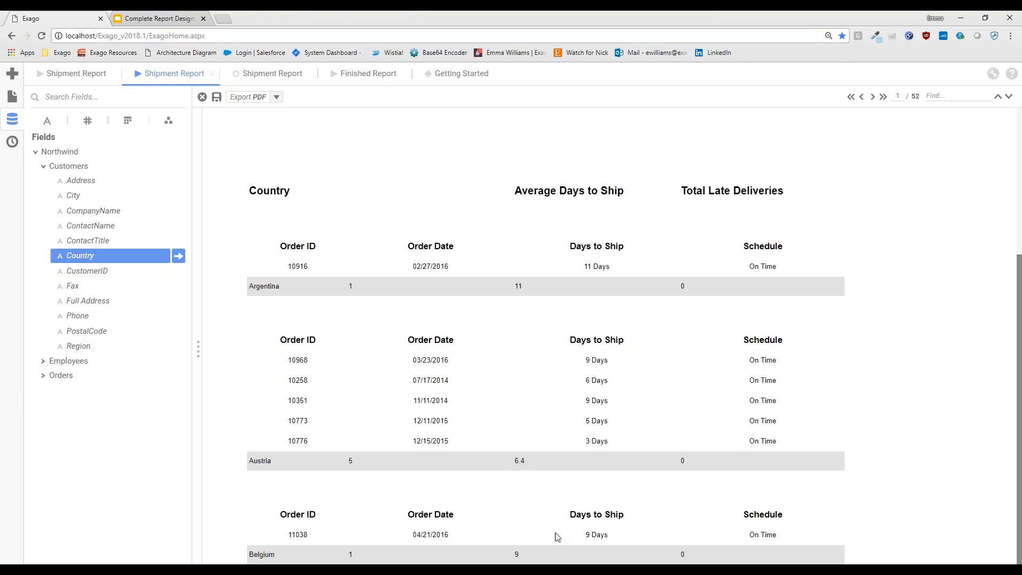
Step: Examine the unrounded average days to ship in the Brazil country footer on page 2 of the report output
{"action": "left_click", "coordinate": [871, 99]}
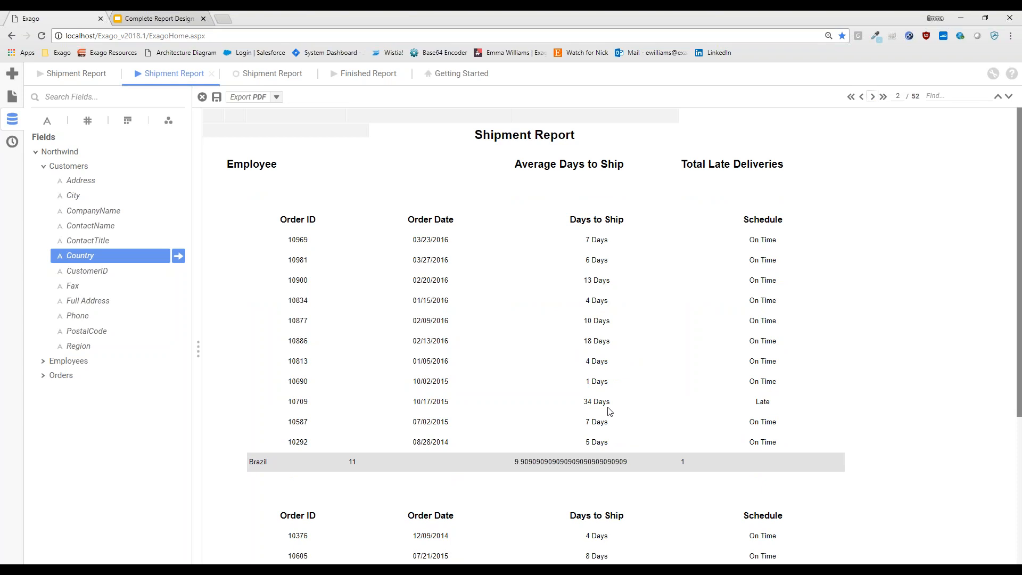
{"action": "scroll", "coordinate": [609, 410], "scroll_direction": "down", "scroll_amount": 1}
{"action": "left_click_drag", "start_coordinate": [629, 410], "coordinate": [512, 410]}
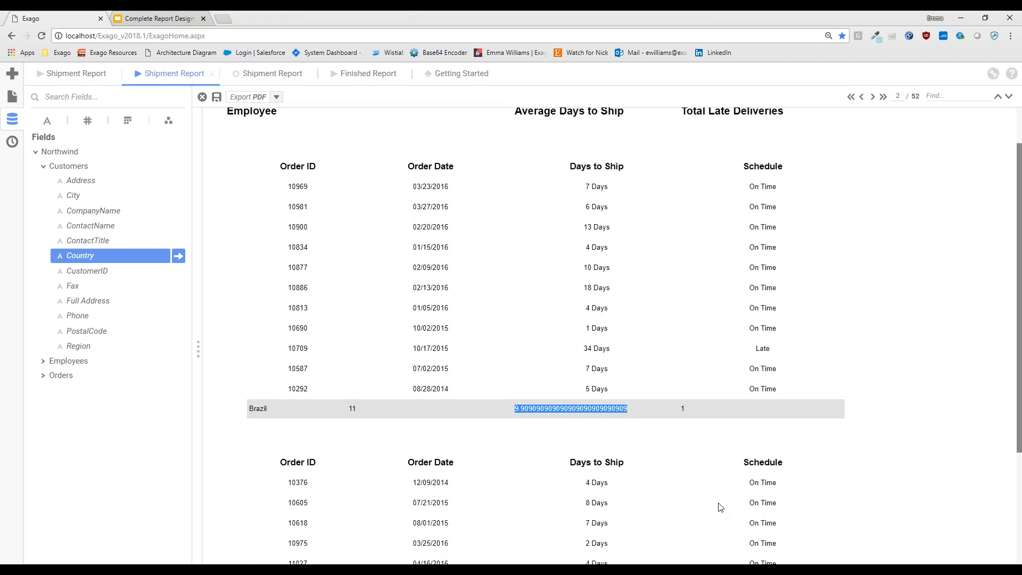
{"action": "left_click", "coordinate": [596, 435]}
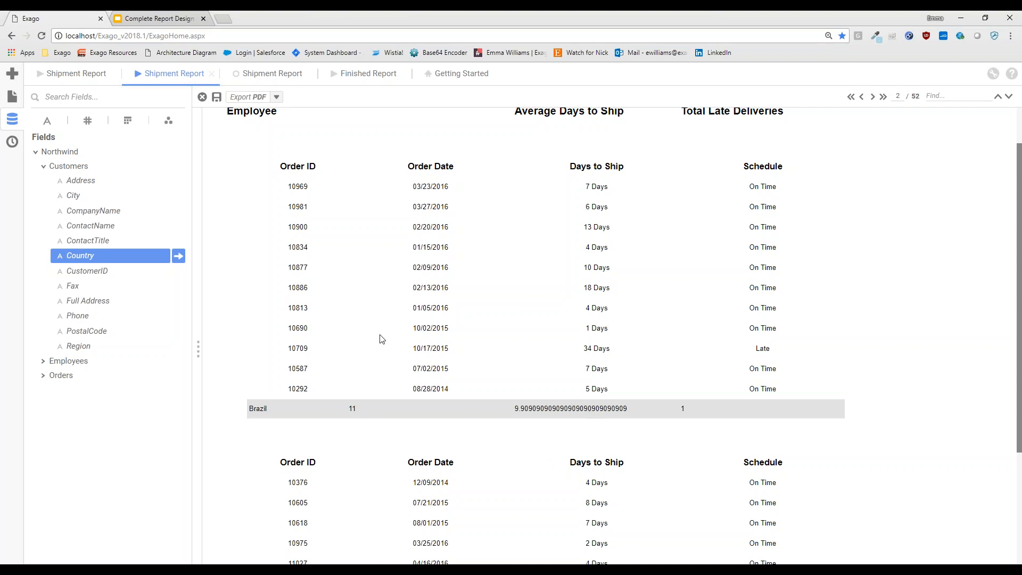
Step: Return to the Shipment Report design and hide country footer row 12 and employee footer row 13
{"action": "left_click", "coordinate": [275, 76]}
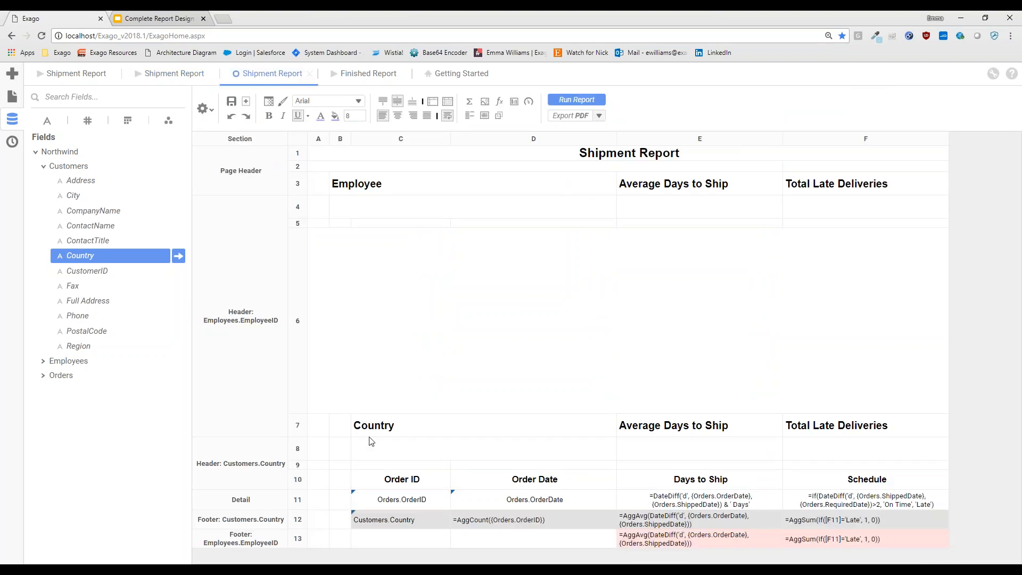
{"action": "right_click", "coordinate": [311, 516]}
{"action": "left_click", "coordinate": [315, 514]}
{"action": "right_click", "coordinate": [304, 542]}
{"action": "left_click", "coordinate": [331, 511]}
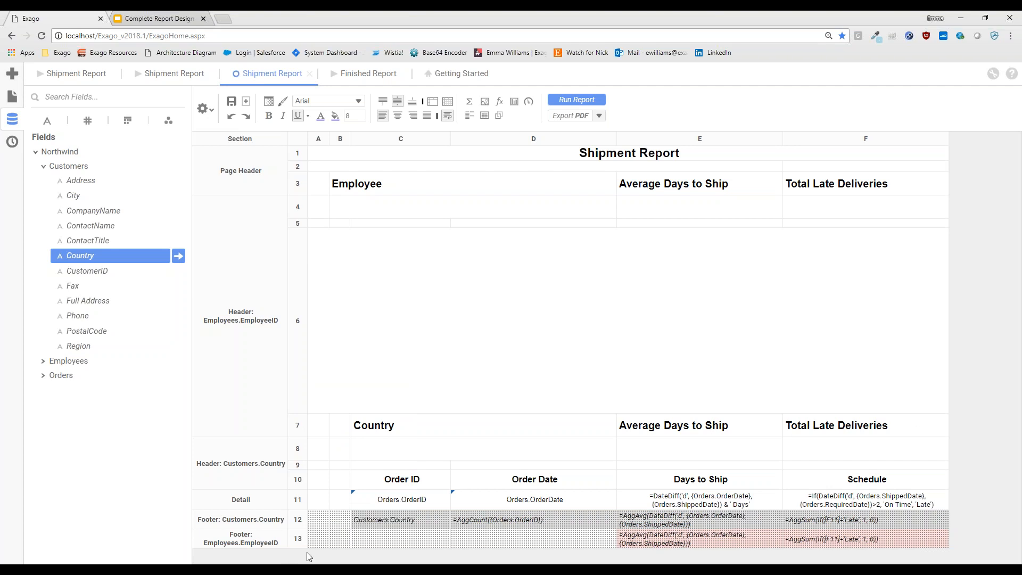
Step: Place the Customers.Country field in country header cell C8 and enter =[F12] in cell F8
{"action": "left_click", "coordinate": [374, 451]}
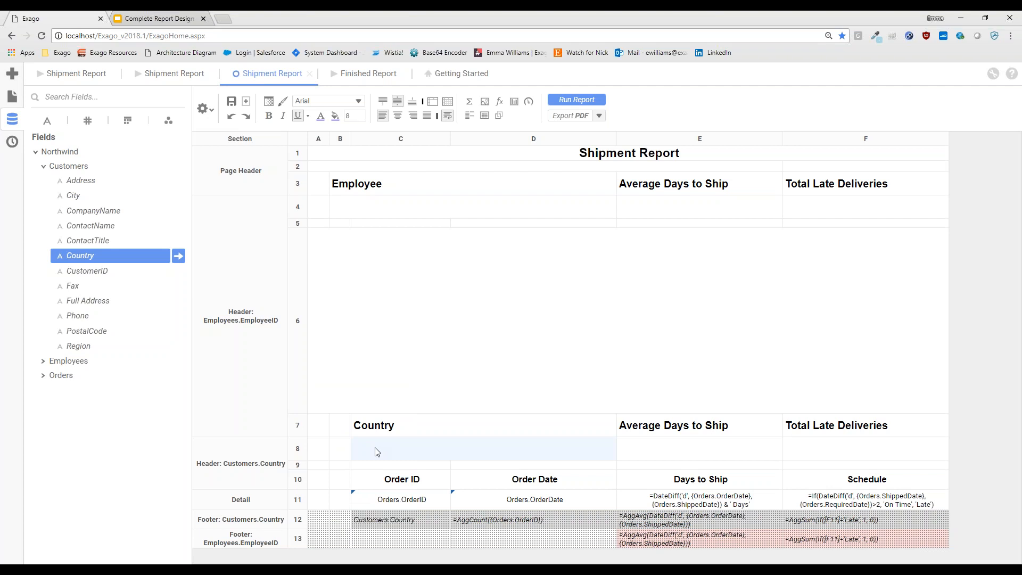
{"action": "left_click_drag", "start_coordinate": [88, 255], "coordinate": [424, 457]}
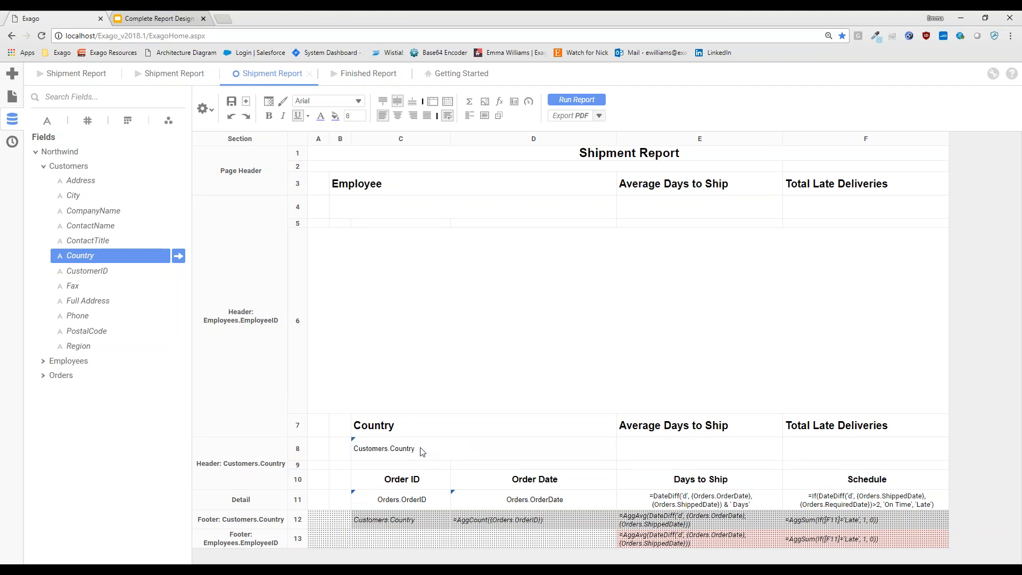
{"action": "left_click", "coordinate": [685, 453]}
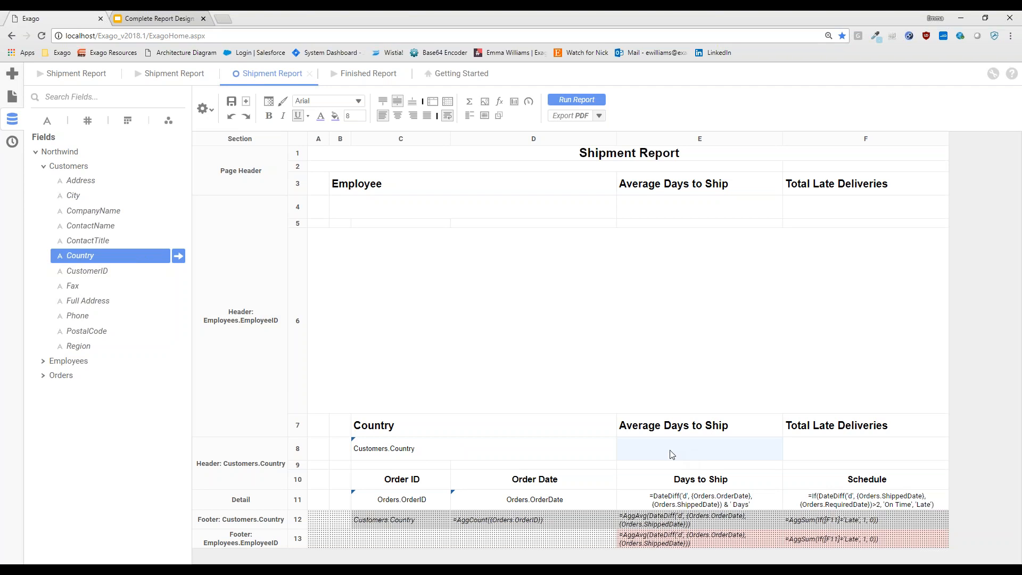
{"action": "left_click", "coordinate": [658, 528]}
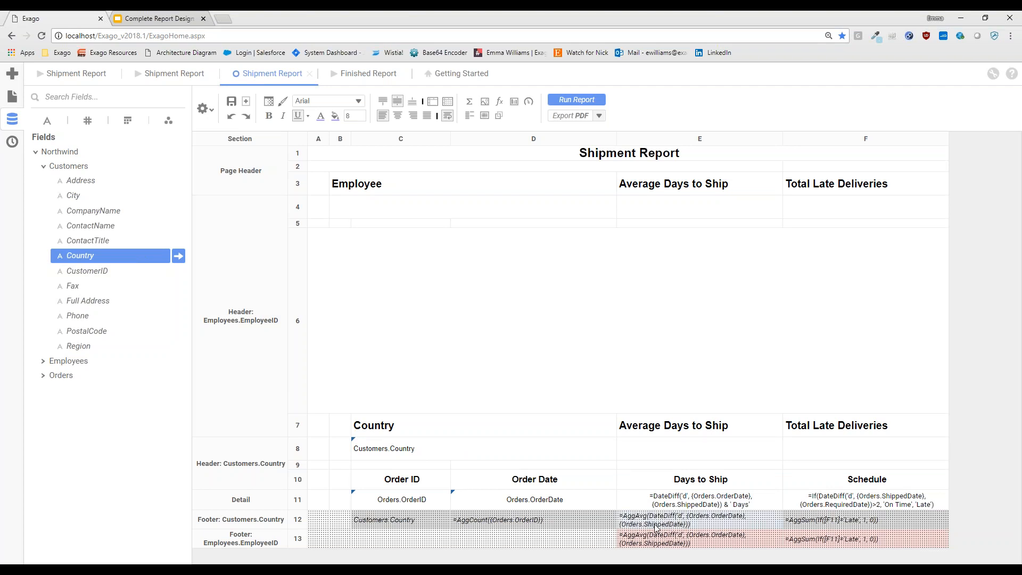
{"action": "left_click", "coordinate": [647, 539]}
{"action": "left_click", "coordinate": [647, 525]}
{"action": "left_click", "coordinate": [694, 446]}
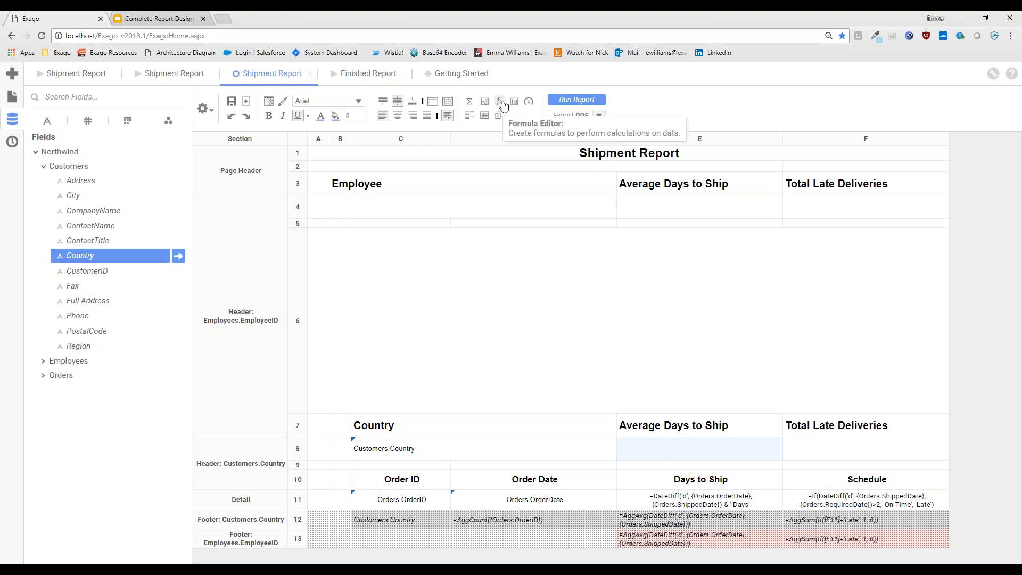
{"action": "left_click", "coordinate": [854, 451]}
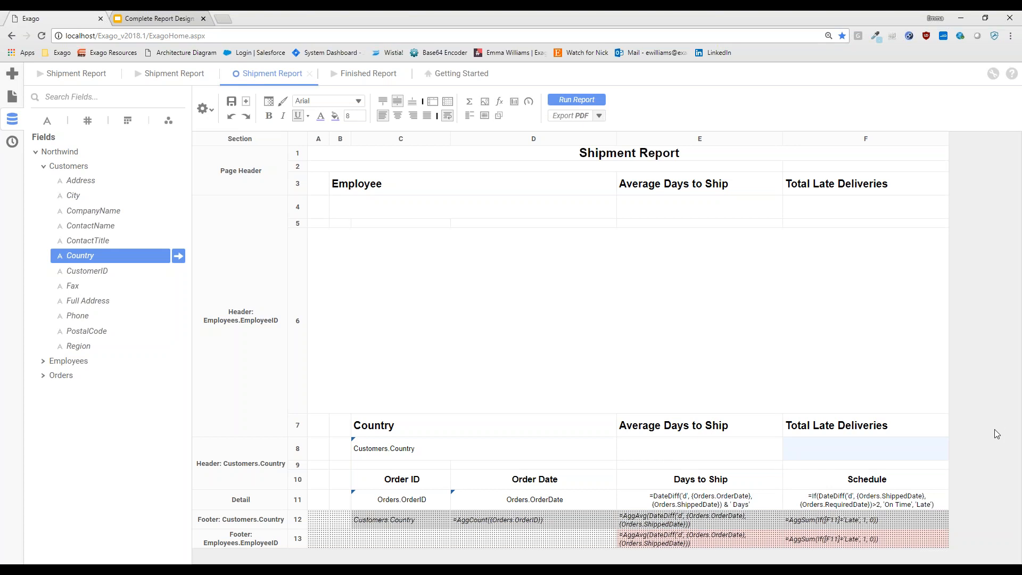
{"action": "type", "text": "=["}
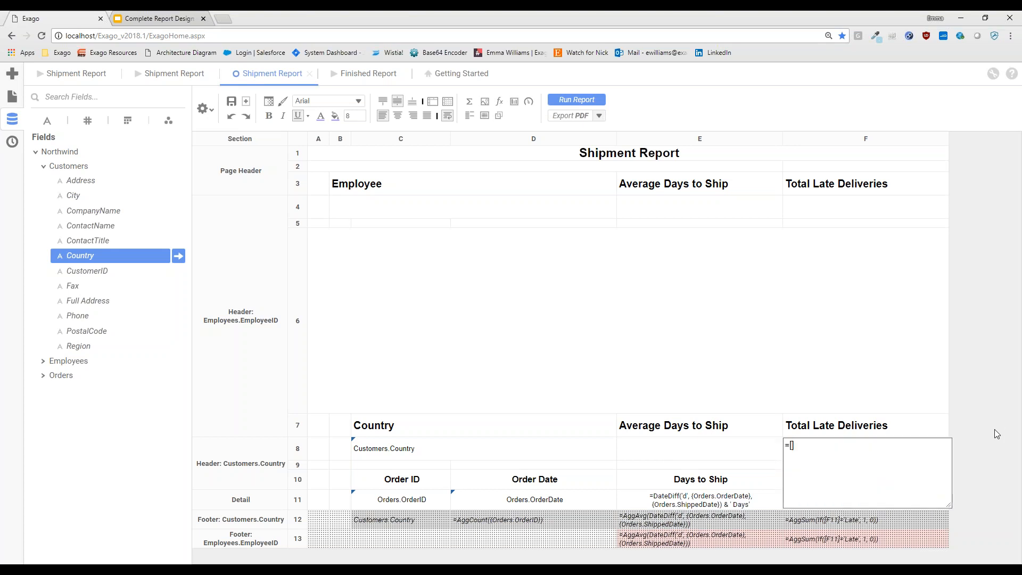
{"action": "type", "text": "F12]"}
{"action": "key", "text": "Return"}
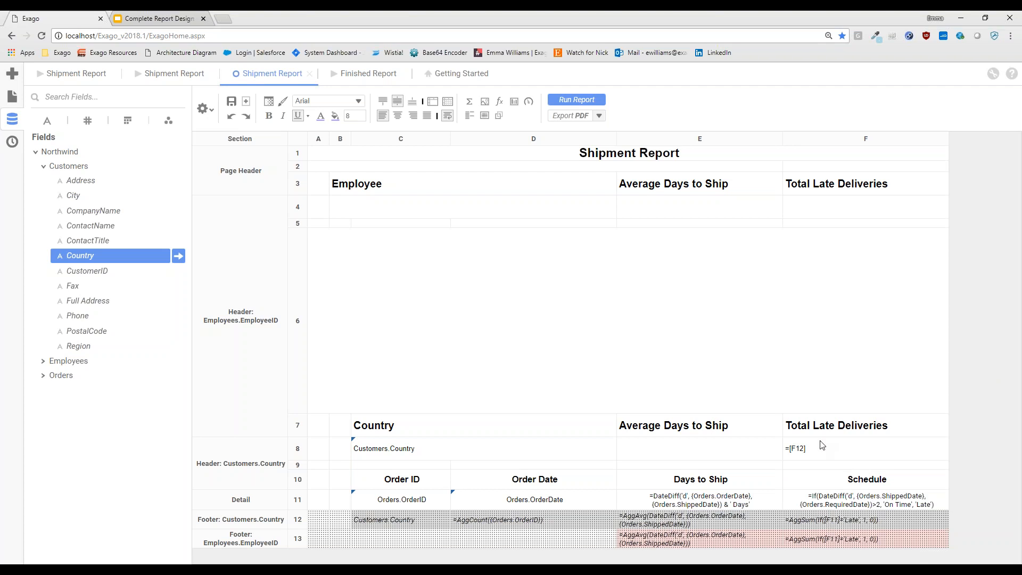
Step: Create the formula Round([E12], 1) in cell E8, under the country section's Average Days to Ship heading
{"action": "left_click", "coordinate": [733, 452]}
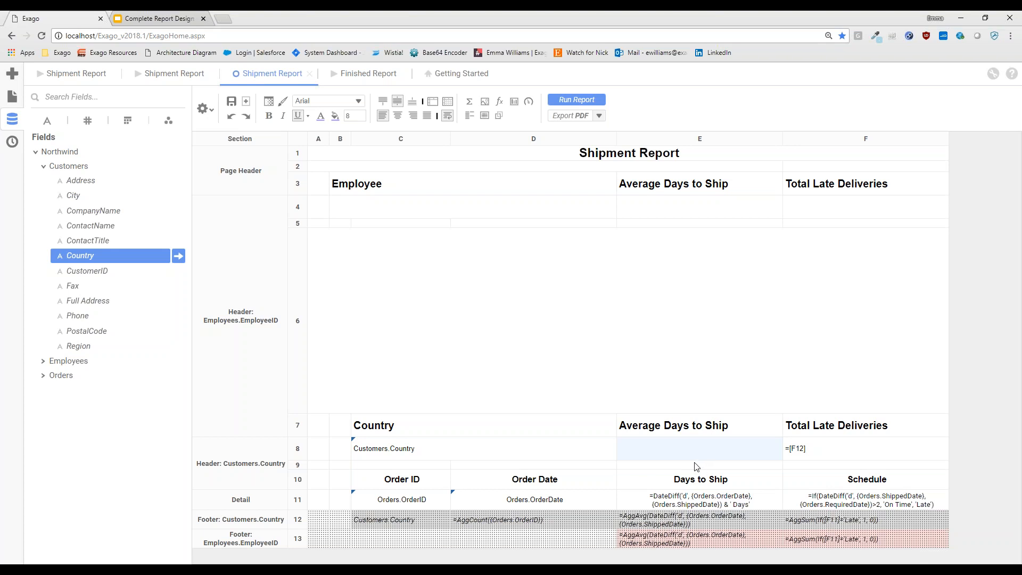
{"action": "left_click", "coordinate": [499, 101]}
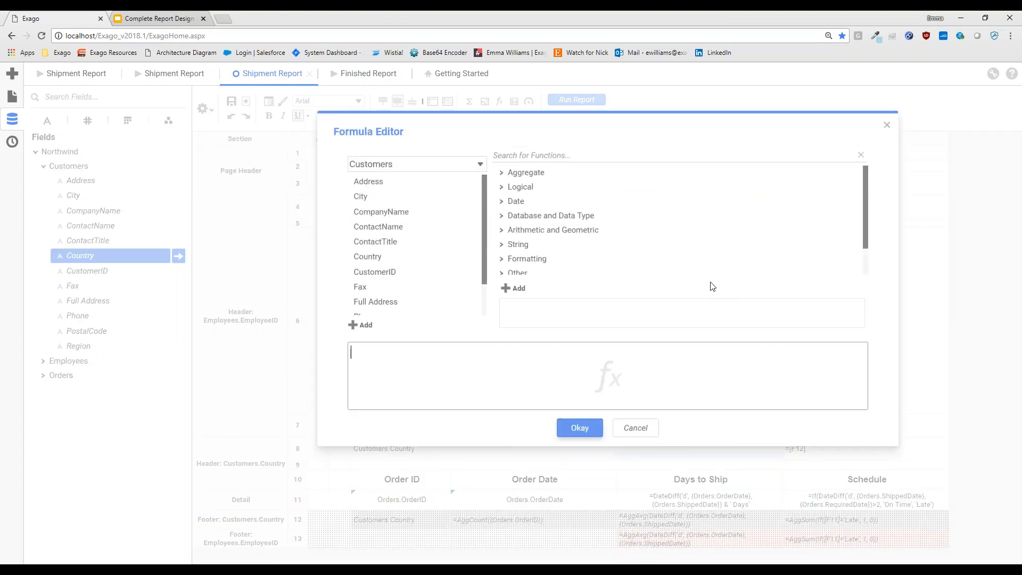
{"action": "type", "text": "Round("}
{"action": "key", "text": "Return"}
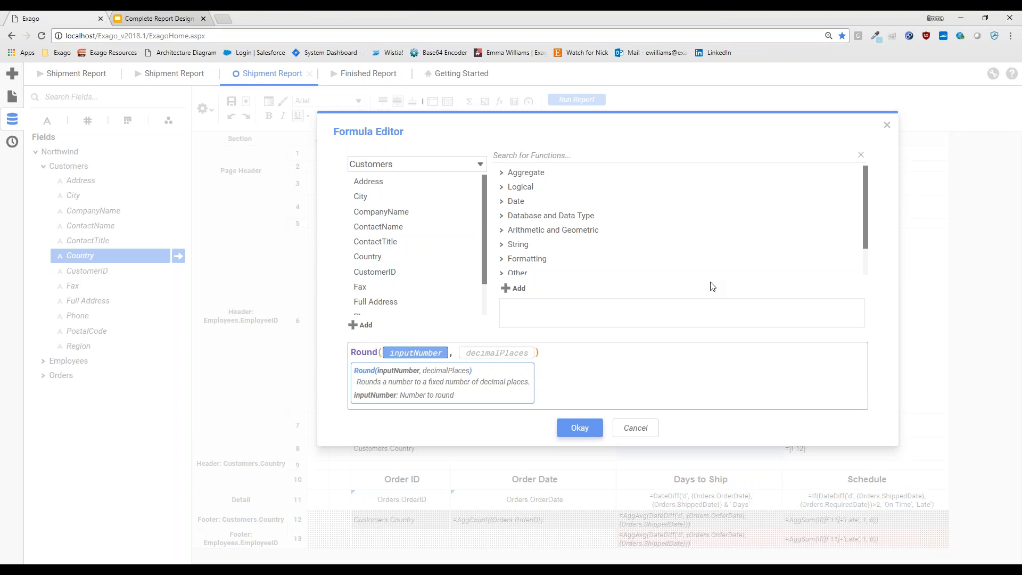
{"action": "key", "text": "Tab"}
{"action": "type", "text": "1"}
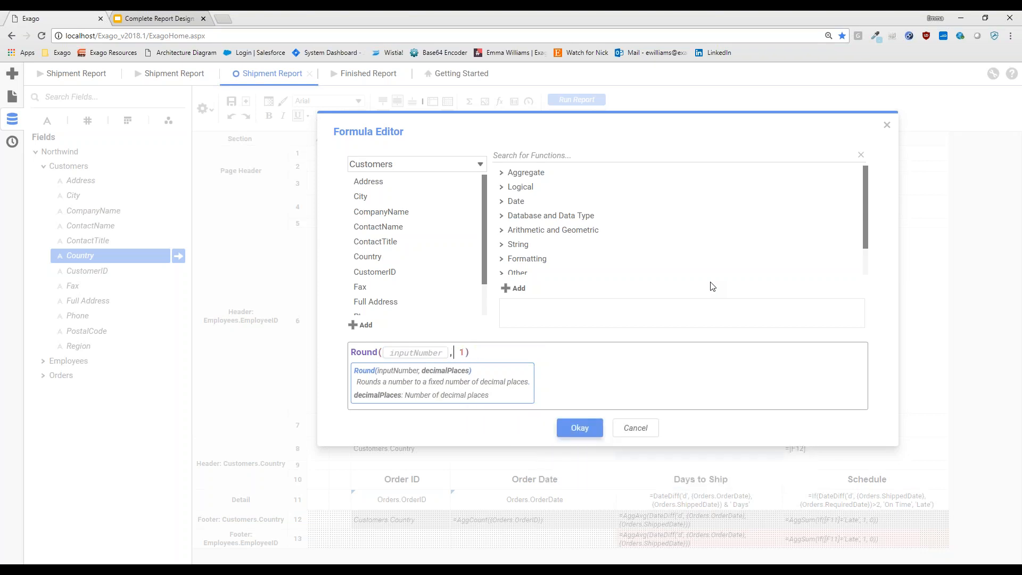
{"action": "key", "text": "shift+Tab"}
{"action": "type", "text": "["}
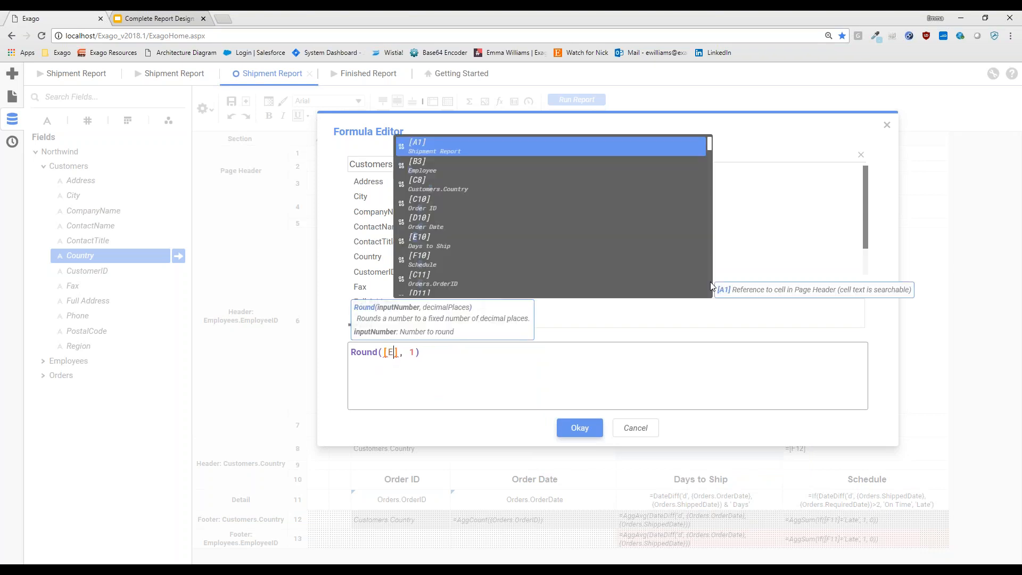
{"action": "type", "text": "E12"}
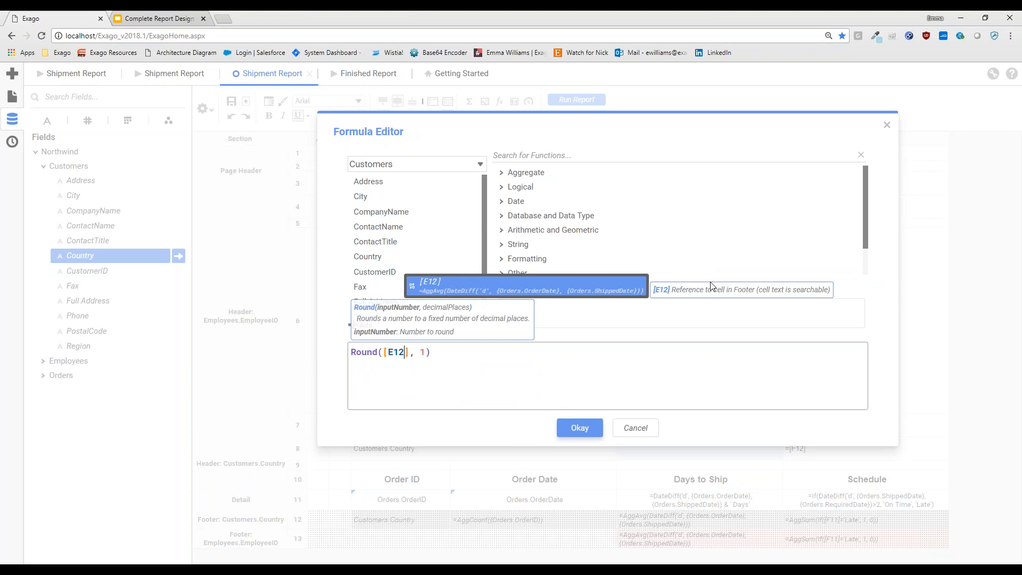
{"action": "left_click", "coordinate": [573, 381]}
{"action": "left_click", "coordinate": [580, 427]}
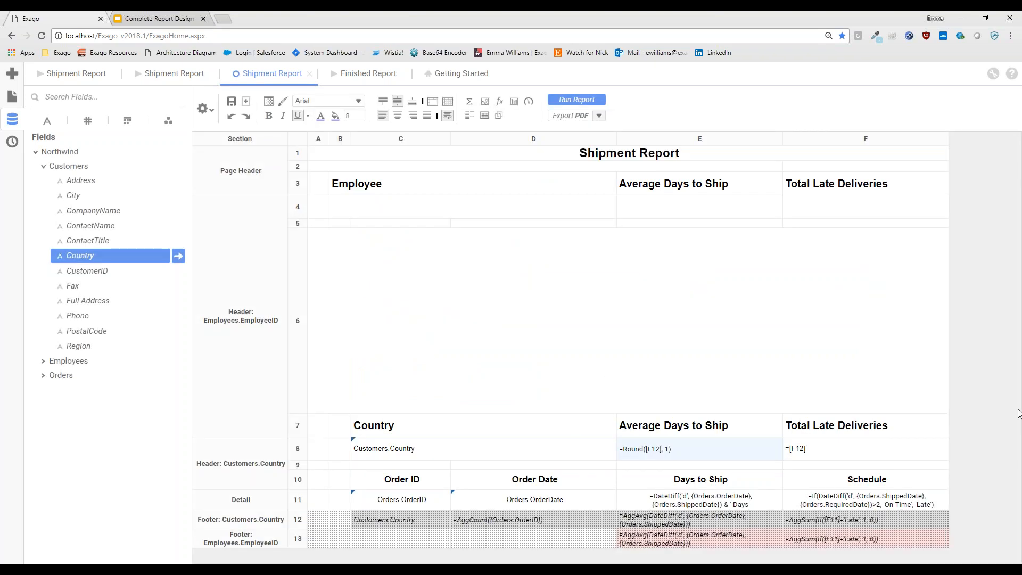
Step: Format country header cells C8 to F8 in bold with font size 10
{"action": "left_click", "coordinate": [526, 451]}
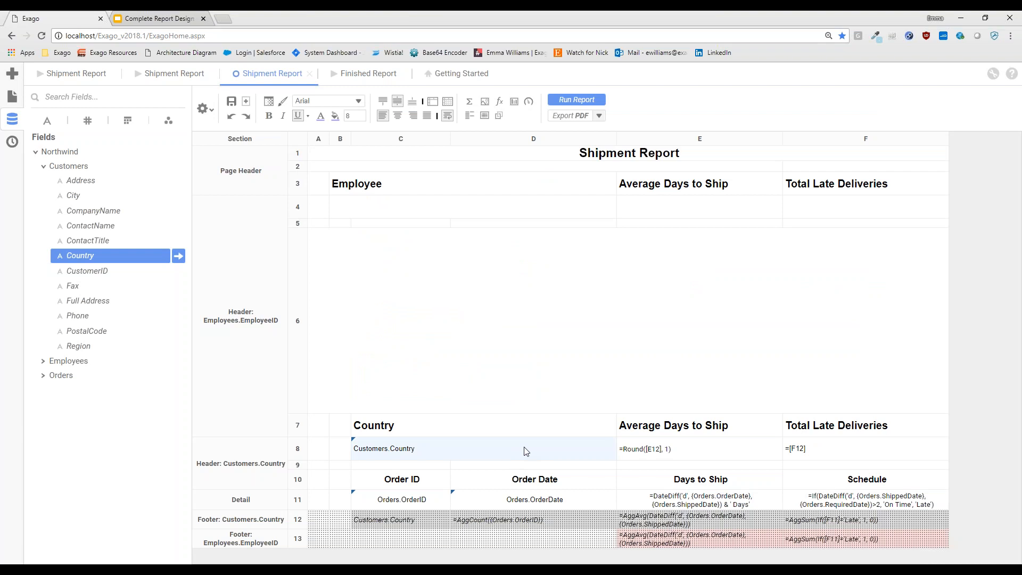
{"action": "left_click", "coordinate": [793, 454], "text": "shift"}
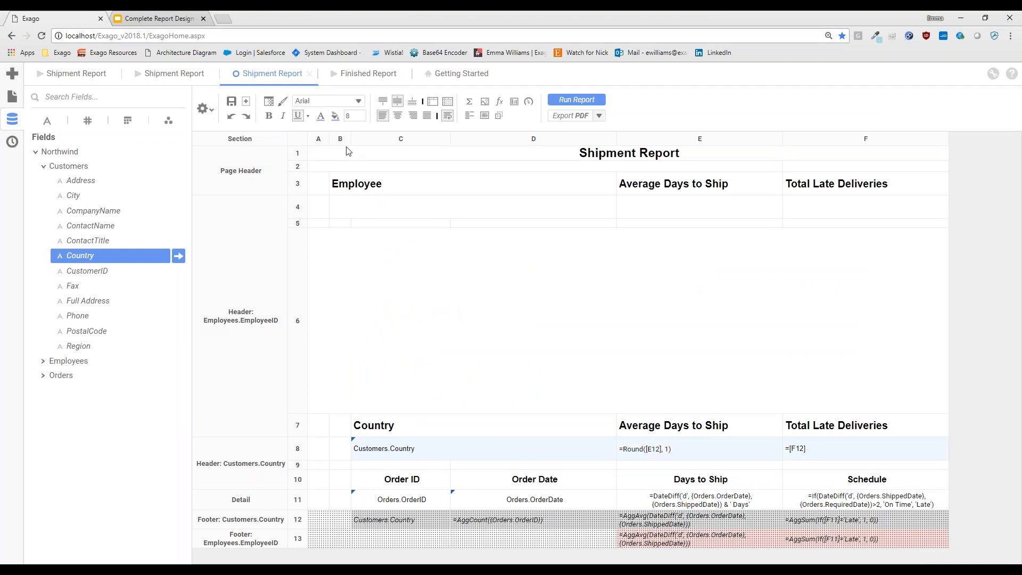
{"action": "left_click", "coordinate": [361, 114]}
{"action": "left_click", "coordinate": [360, 113]}
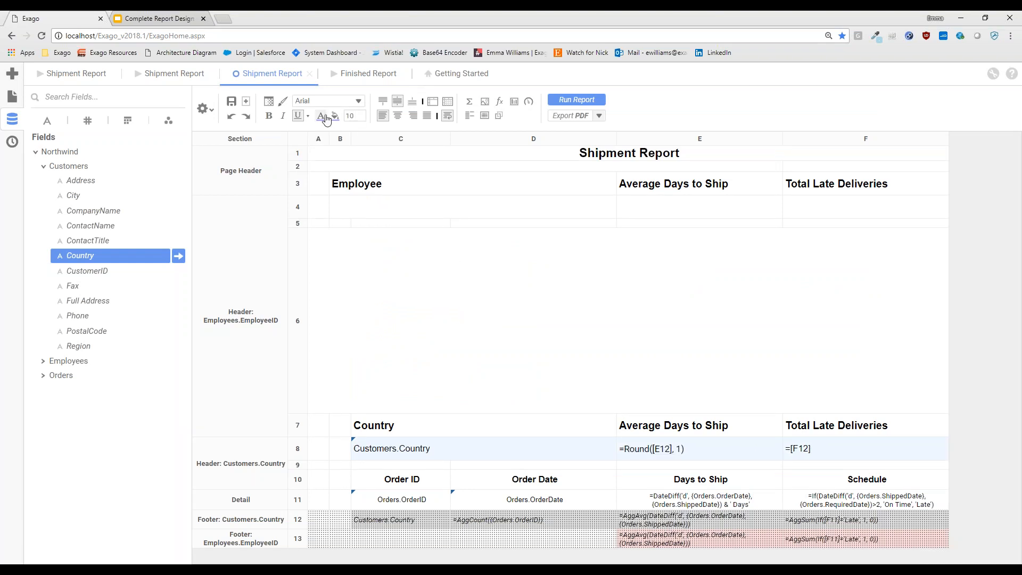
{"action": "left_click", "coordinate": [268, 116]}
{"action": "left_click", "coordinate": [848, 427]}
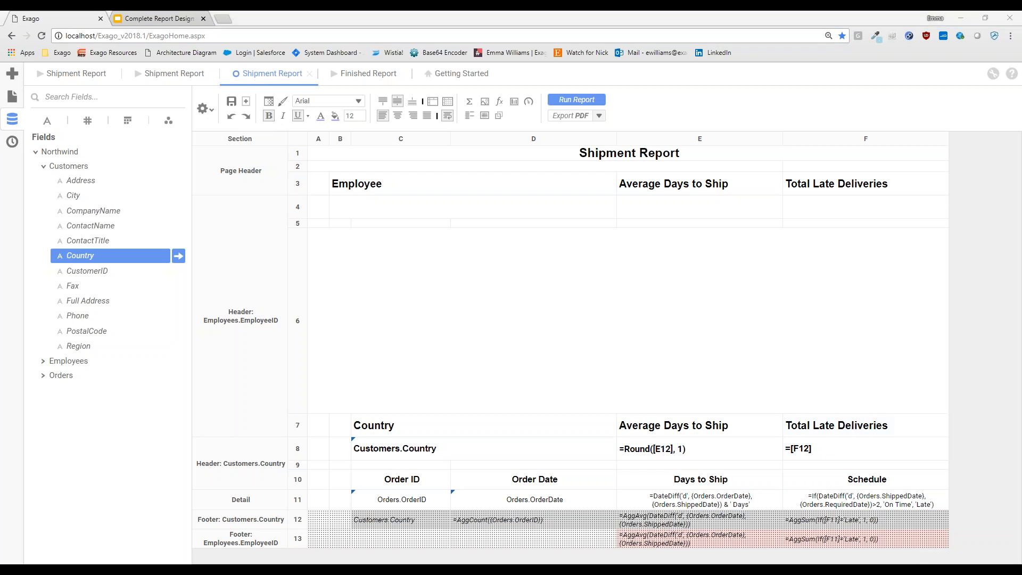
{"action": "left_click", "coordinate": [985, 395]}
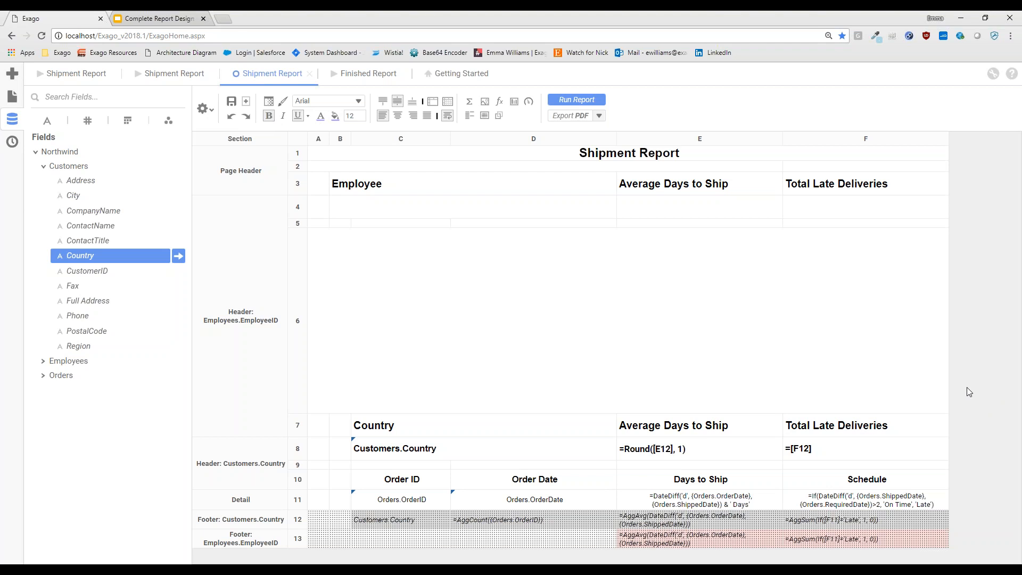
Step: Create the formula {Employees.LastName} & ', '& {Employees.FirstName} in employee header cell B4
{"action": "left_click", "coordinate": [417, 209]}
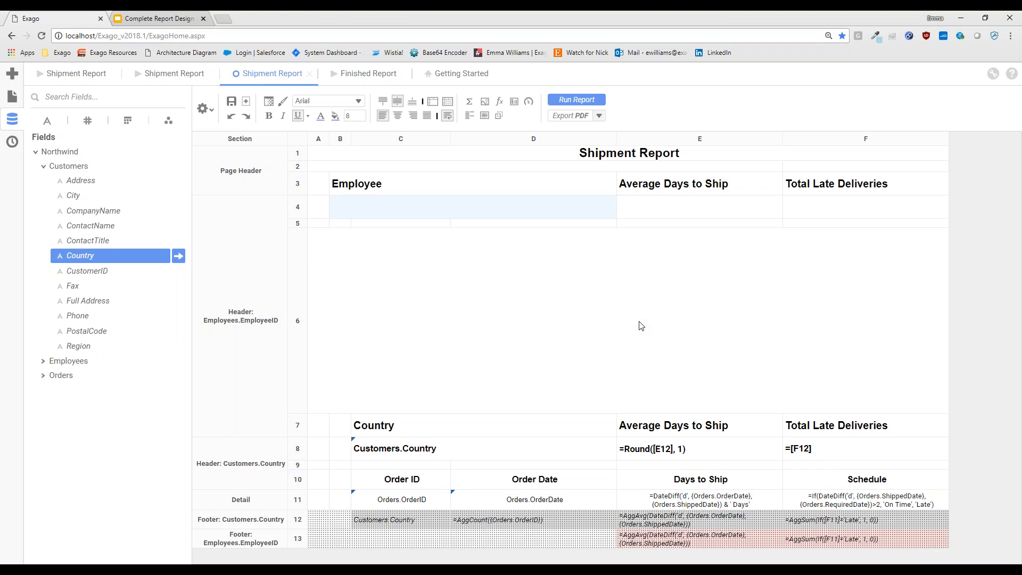
{"action": "left_click", "coordinate": [673, 500]}
{"action": "left_click", "coordinate": [500, 104]}
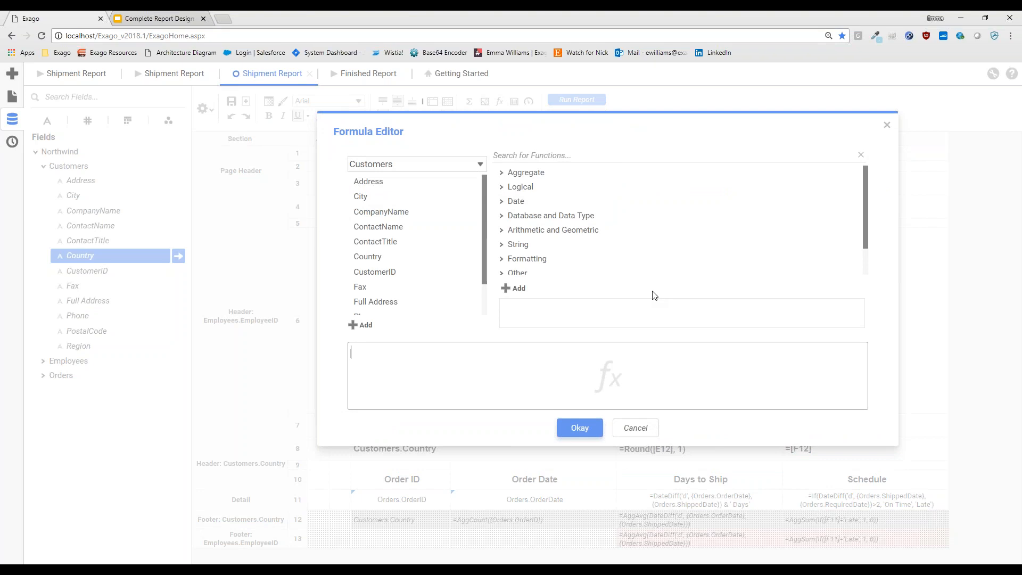
{"action": "type", "text": "{Employees.LastName}"}
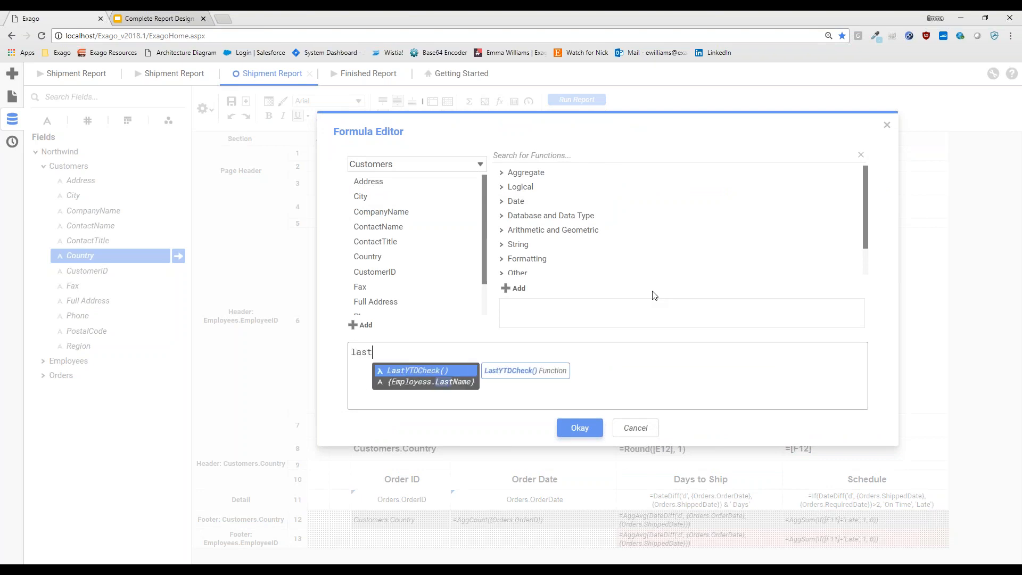
{"action": "type", "text": "& ', '"}
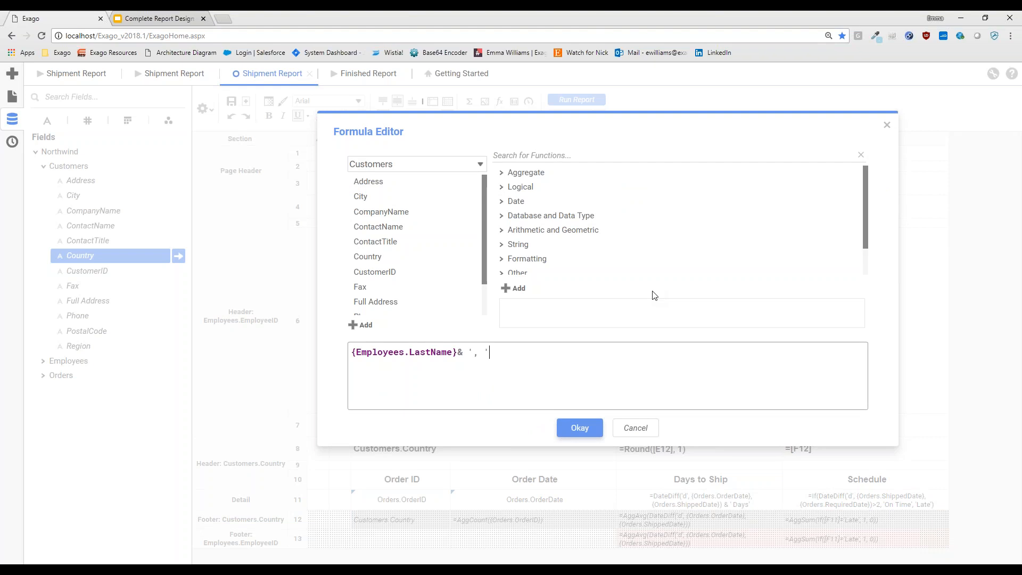
{"action": "type", "text": "&{Employees.FirstName}"}
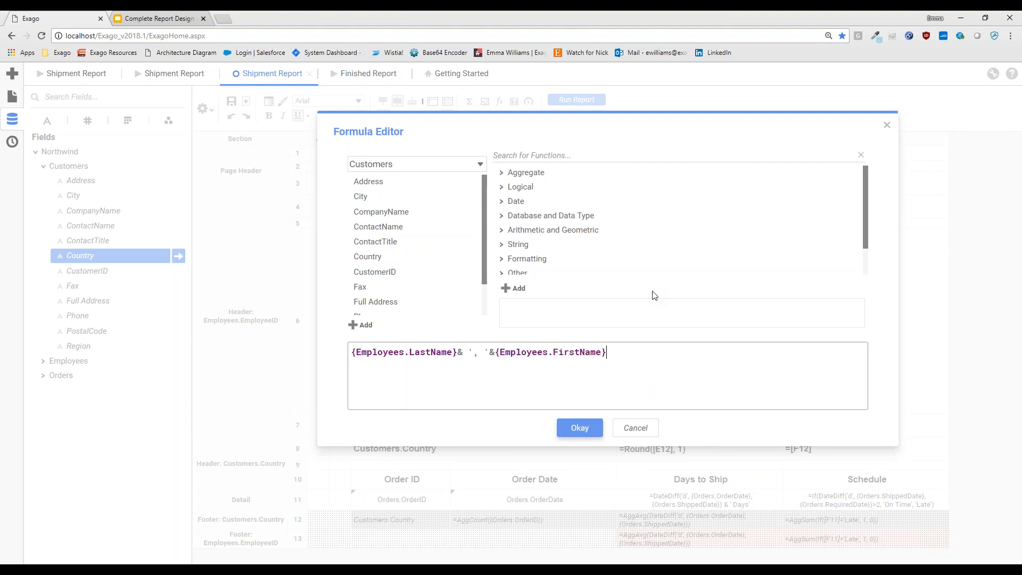
{"action": "left_click", "coordinate": [500, 352]}
{"action": "left_click", "coordinate": [456, 352]}
{"action": "key", "text": "BackSpace"}
{"action": "key", "text": "Right"}
{"action": "left_click", "coordinate": [643, 353]}
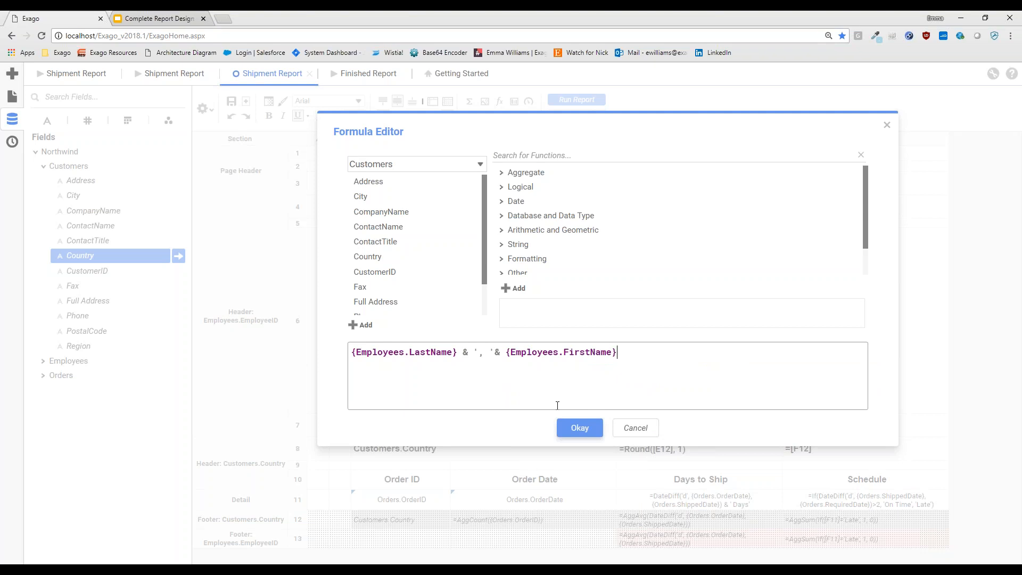
{"action": "left_click", "coordinate": [579, 428]}
Step: Copy the Round formula from E8 into employee header cell E4 and change it to =Round([E13], 1)
{"action": "left_click", "coordinate": [702, 212]}
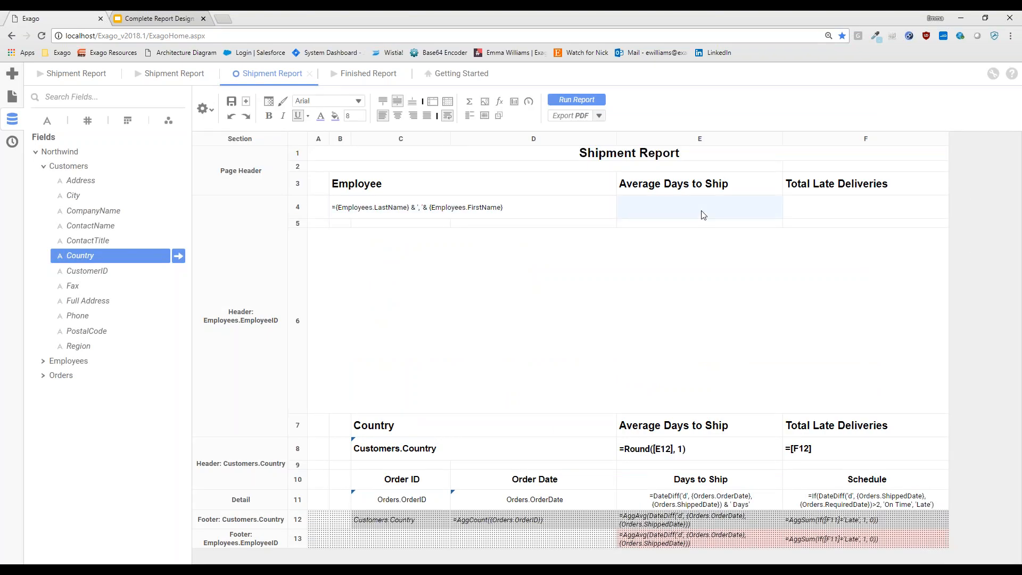
{"action": "left_click", "coordinate": [665, 452]}
{"action": "left_click_drag", "start_coordinate": [670, 457], "coordinate": [668, 204]}
{"action": "double_click", "coordinate": [665, 207]}
{"action": "key", "text": "BackSpace"}
{"action": "type", "text": "3], 1)"}
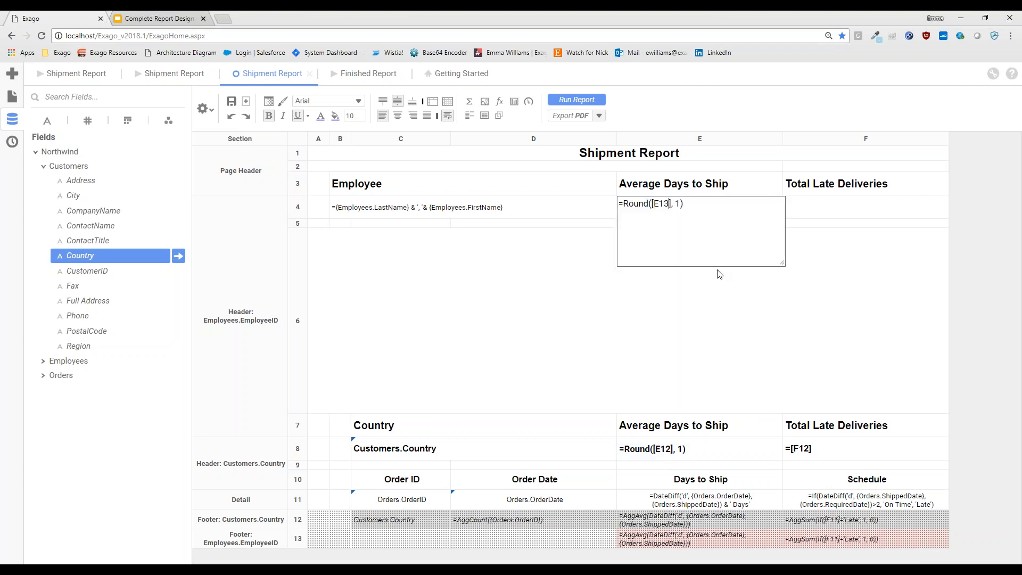
Step: Enter the formula =[F13] in employee header cell F4 under Total Late Deliveries
{"action": "left_click", "coordinate": [840, 206]}
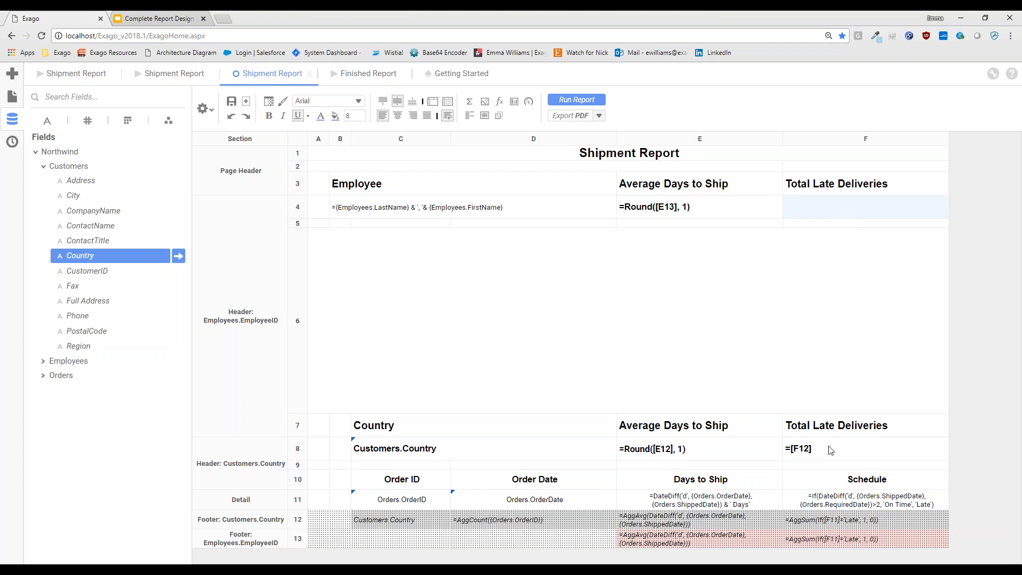
{"action": "left_click", "coordinate": [819, 450]}
{"action": "left_click", "coordinate": [854, 217]}
{"action": "type", "text": "=[F13"}
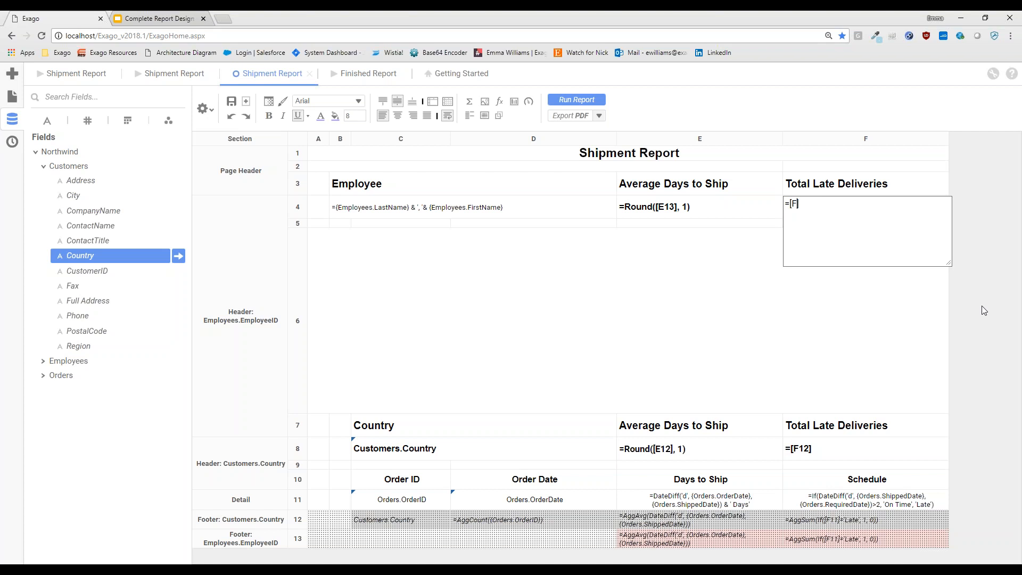
{"action": "left_click", "coordinate": [985, 325]}
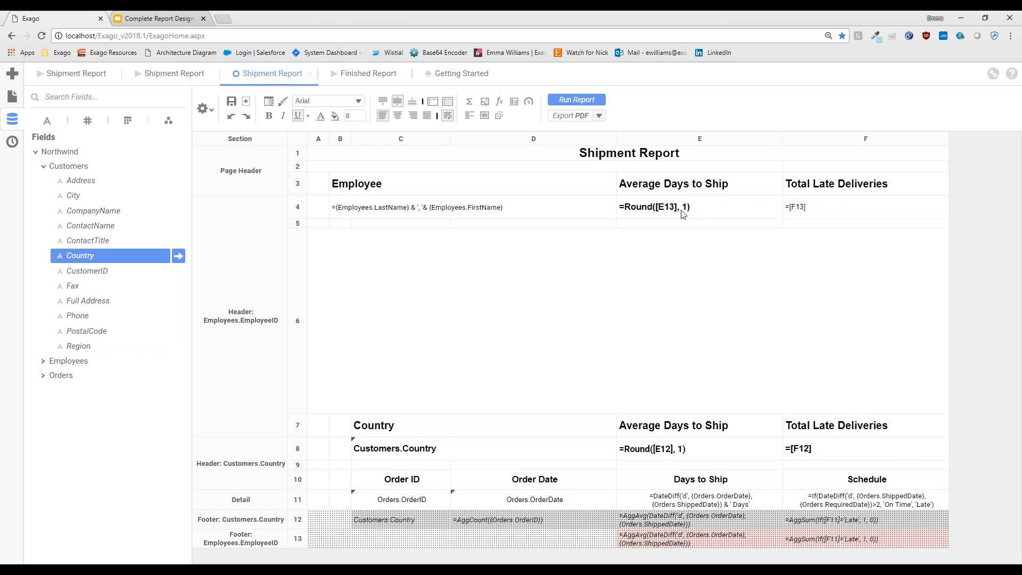
Step: Copy the bold, size 10 formatting of cell E4 to cell F4 and the employee name cell B4
{"action": "left_click", "coordinate": [647, 207]}
{"action": "left_click", "coordinate": [825, 201]}
{"action": "left_click", "coordinate": [283, 101]}
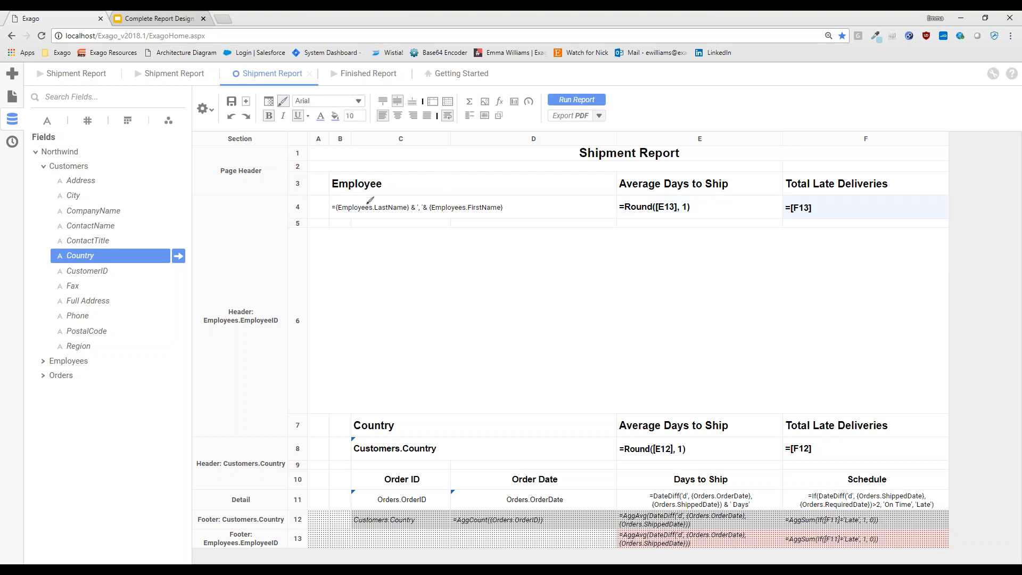
{"action": "left_click", "coordinate": [370, 206]}
{"action": "left_click", "coordinate": [541, 303]}
{"action": "left_click", "coordinate": [979, 332]}
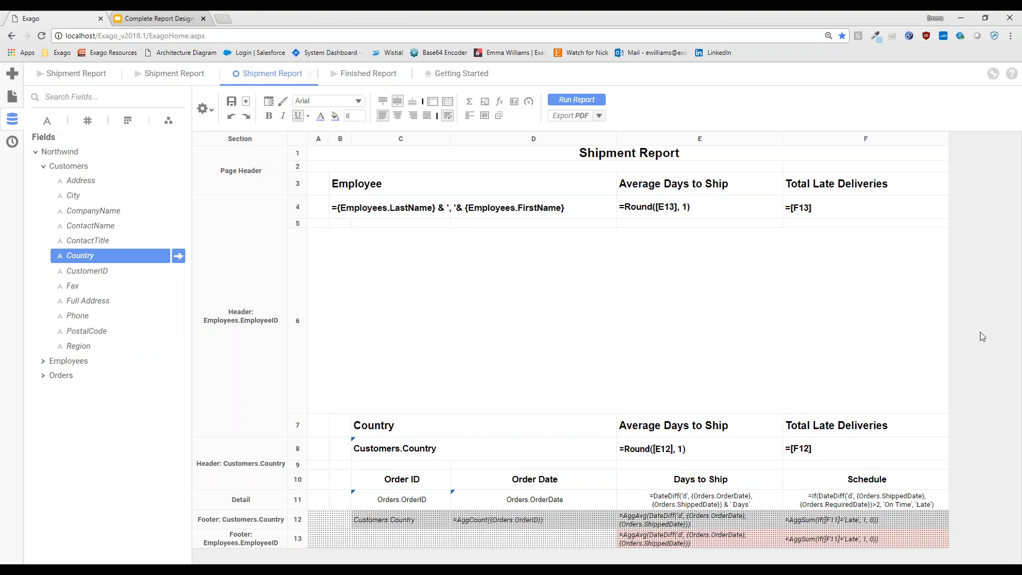
Step: Run the report and check the employee and country averages and late delivery totals on the first three pages
{"action": "left_click", "coordinate": [576, 100]}
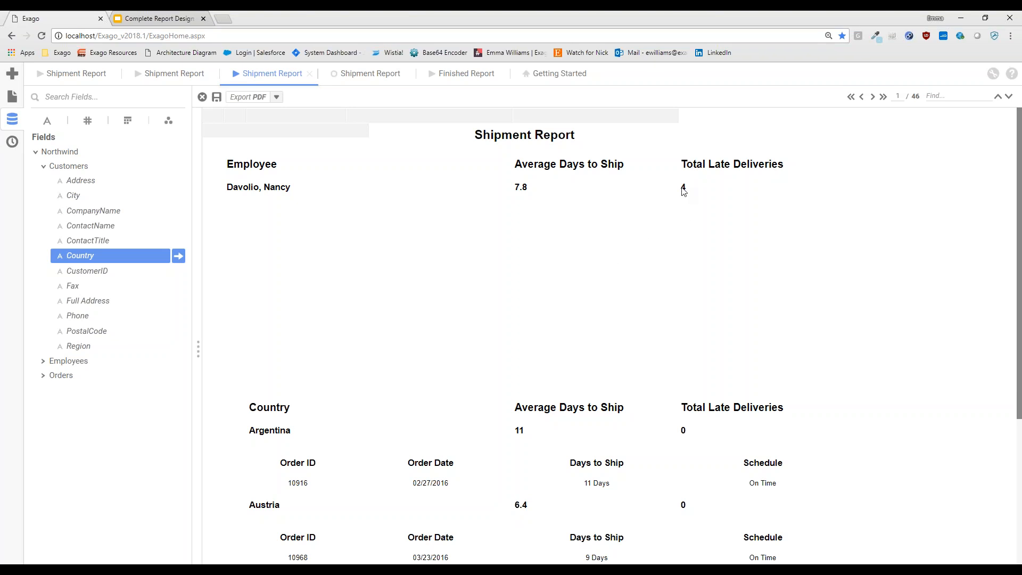
{"action": "scroll", "coordinate": [890, 376], "scroll_direction": "down", "scroll_amount": 4}
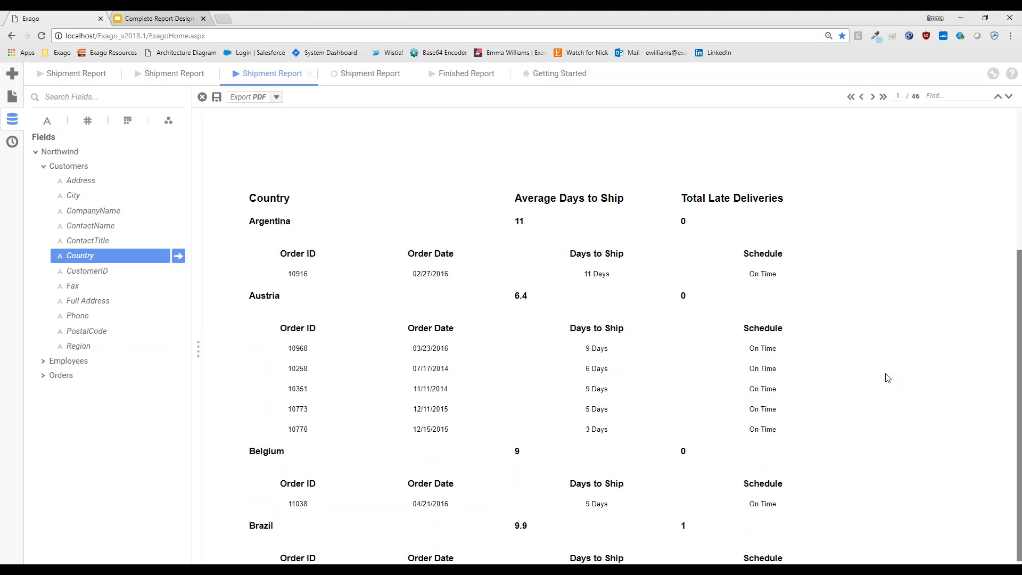
{"action": "scroll", "coordinate": [887, 378], "scroll_direction": "up", "scroll_amount": 4}
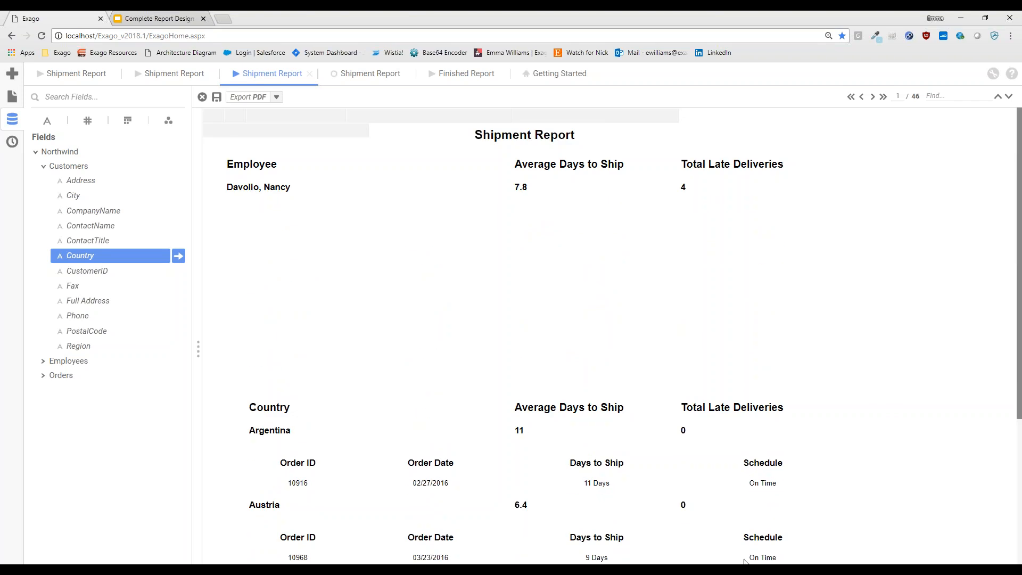
{"action": "scroll", "coordinate": [808, 366], "scroll_direction": "down", "scroll_amount": 4}
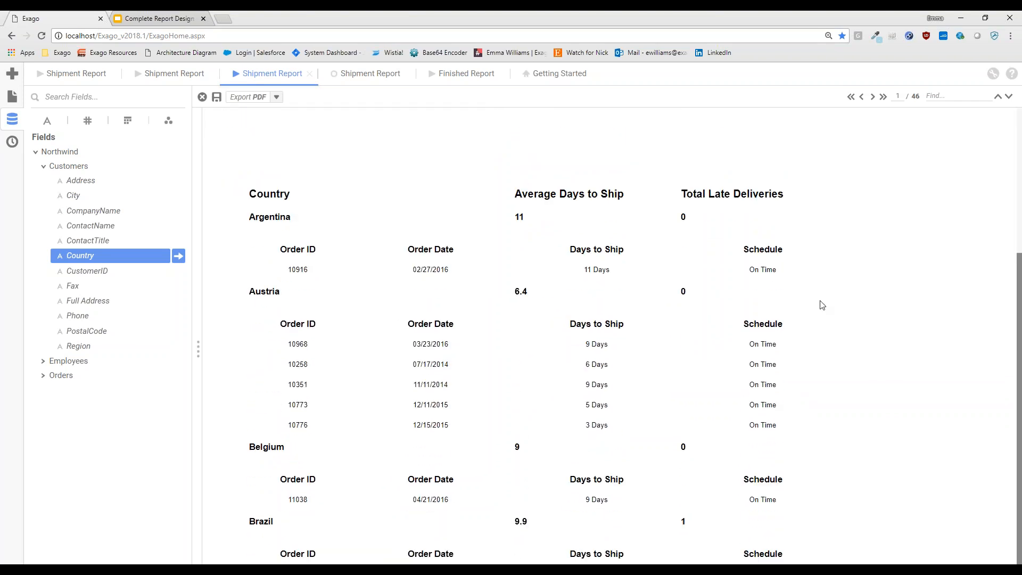
{"action": "left_click", "coordinate": [872, 97]}
{"action": "scroll", "coordinate": [692, 468], "scroll_direction": "down", "scroll_amount": 4}
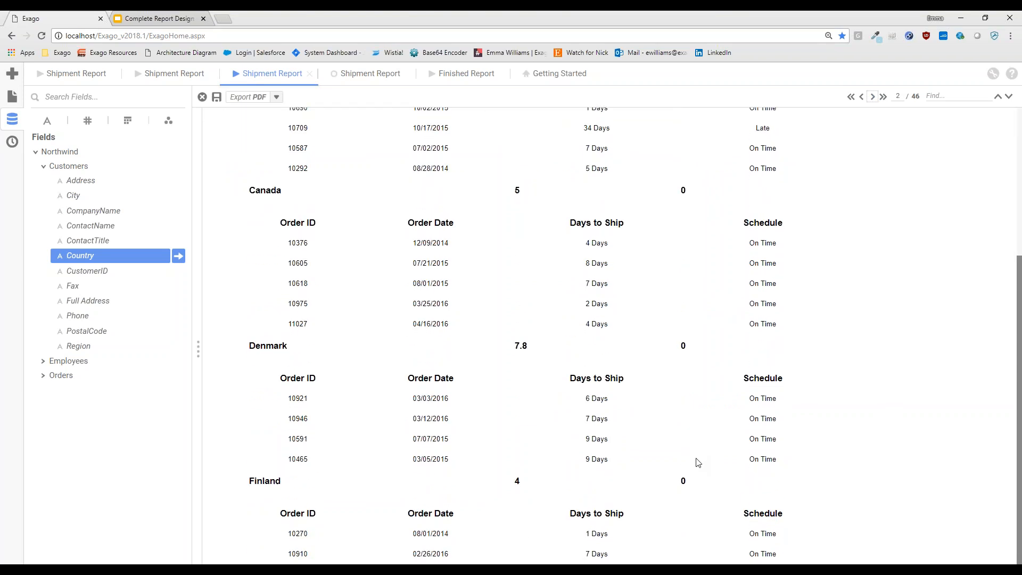
{"action": "left_click", "coordinate": [872, 97]}
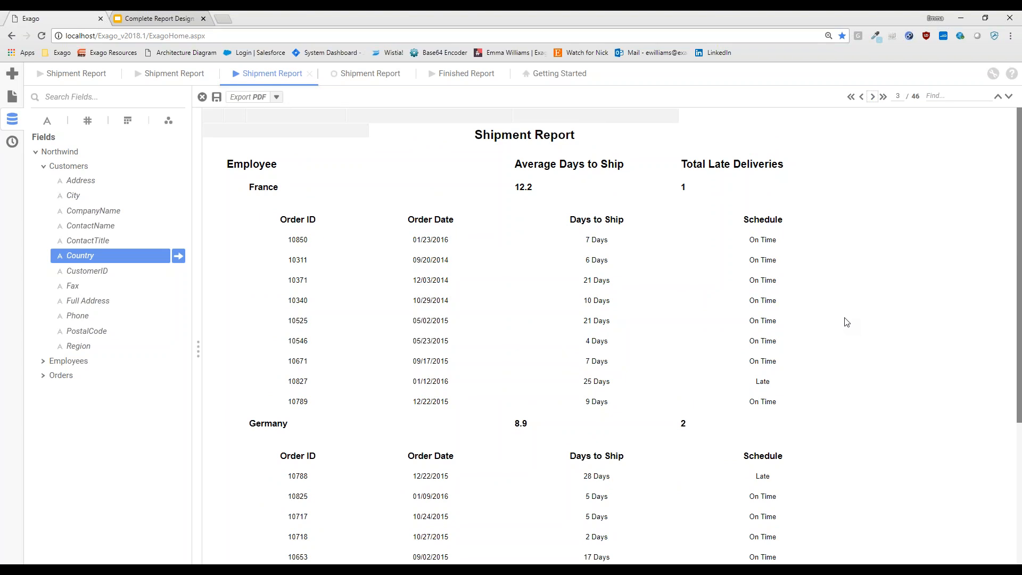
Step: Return to the report design and start a combination chart in the large merged cell of row 6
{"action": "left_click", "coordinate": [354, 82]}
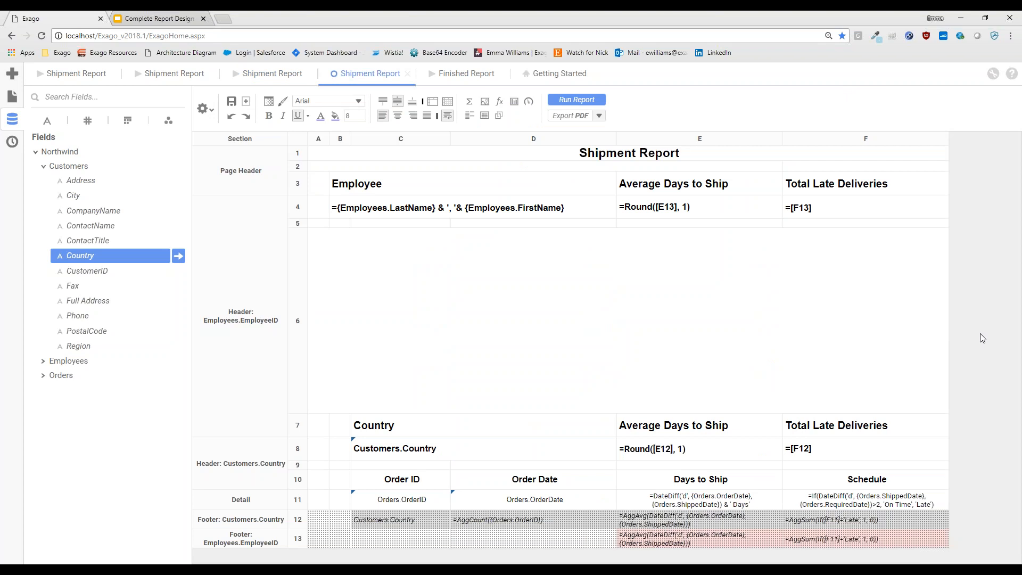
{"action": "left_click", "coordinate": [777, 345]}
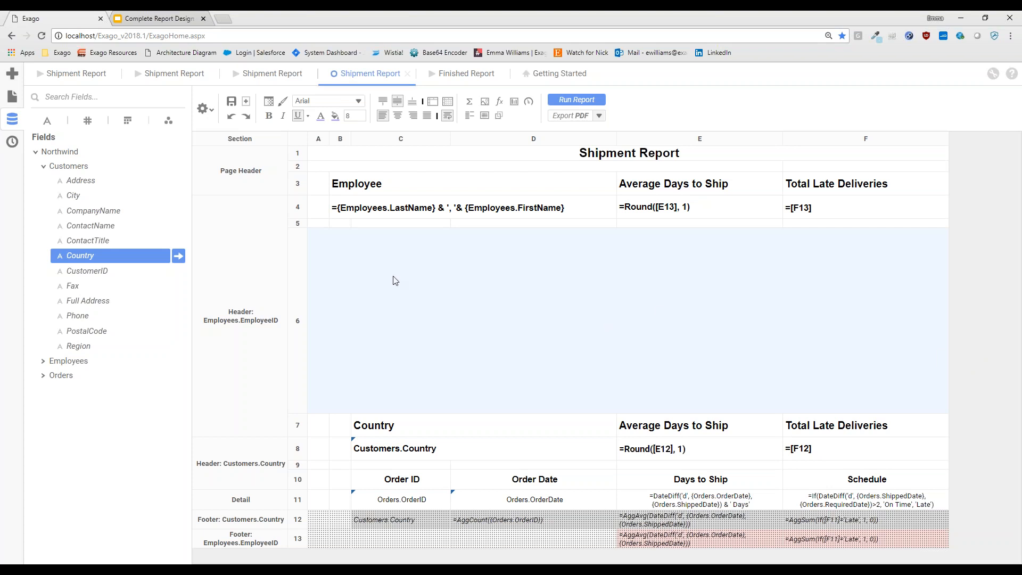
{"action": "left_click", "coordinate": [514, 101]}
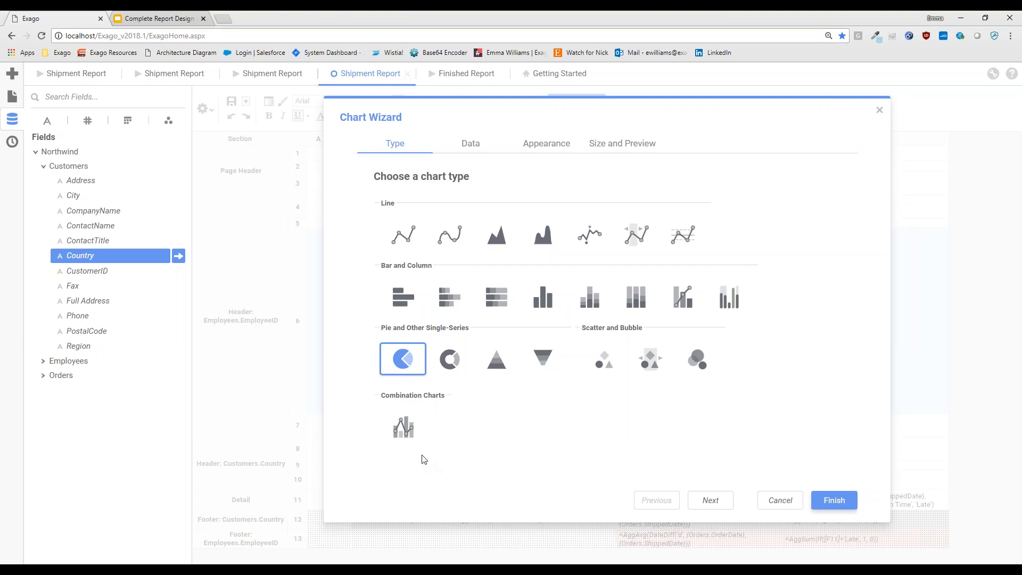
{"action": "left_click", "coordinate": [403, 426]}
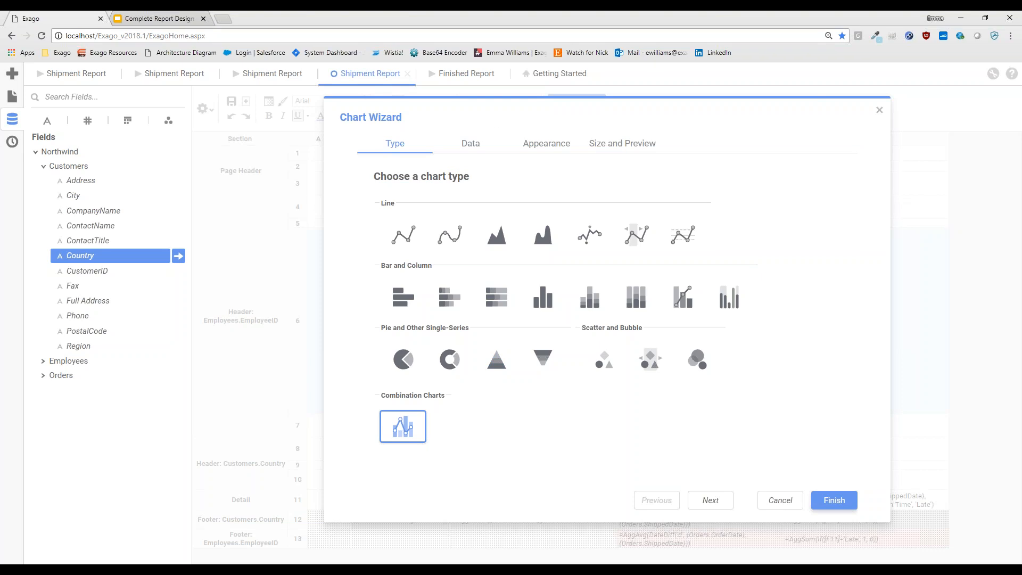
Step: Set the chart's X-axis labels to Customers.Country from the Customers.Country footer
{"action": "left_click", "coordinate": [477, 148]}
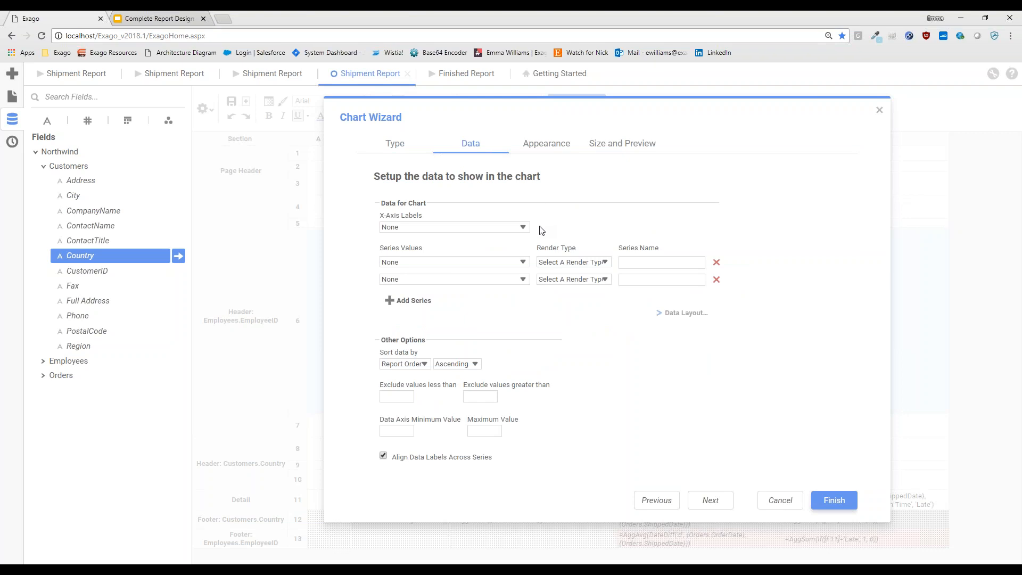
{"action": "left_click", "coordinate": [475, 229]}
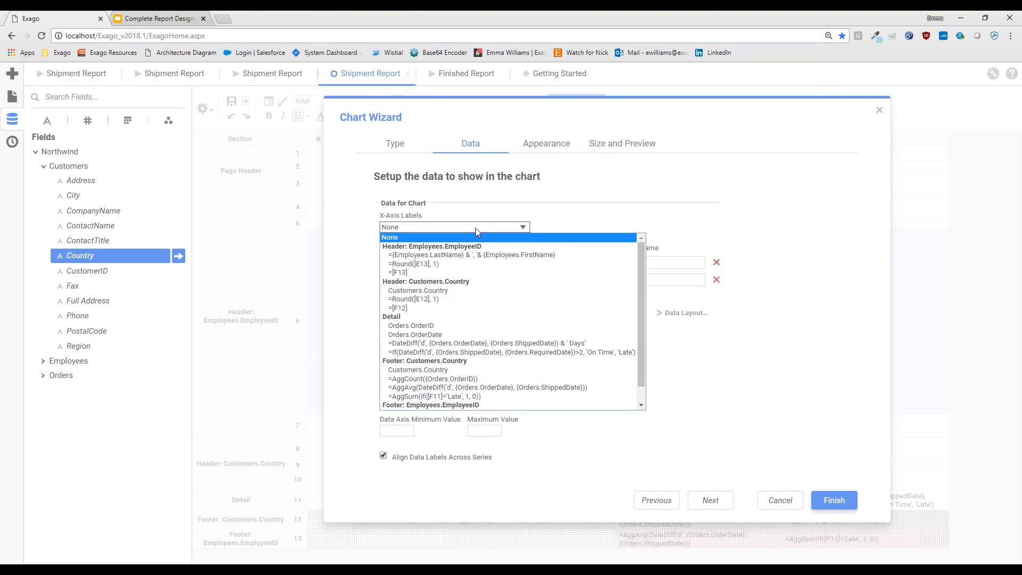
{"action": "scroll", "coordinate": [487, 295], "scroll_direction": "down", "scroll_amount": 1}
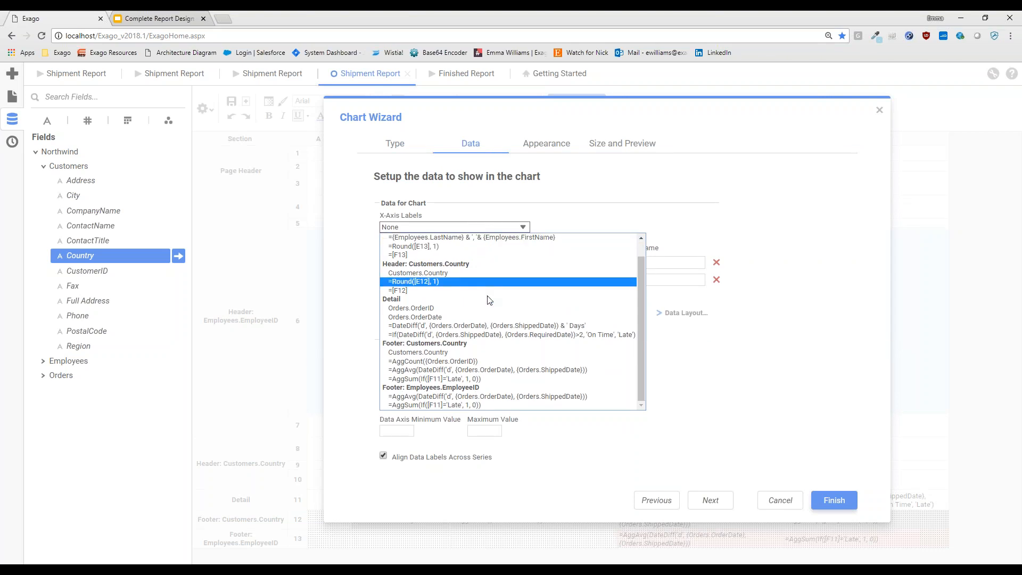
{"action": "left_click", "coordinate": [489, 352]}
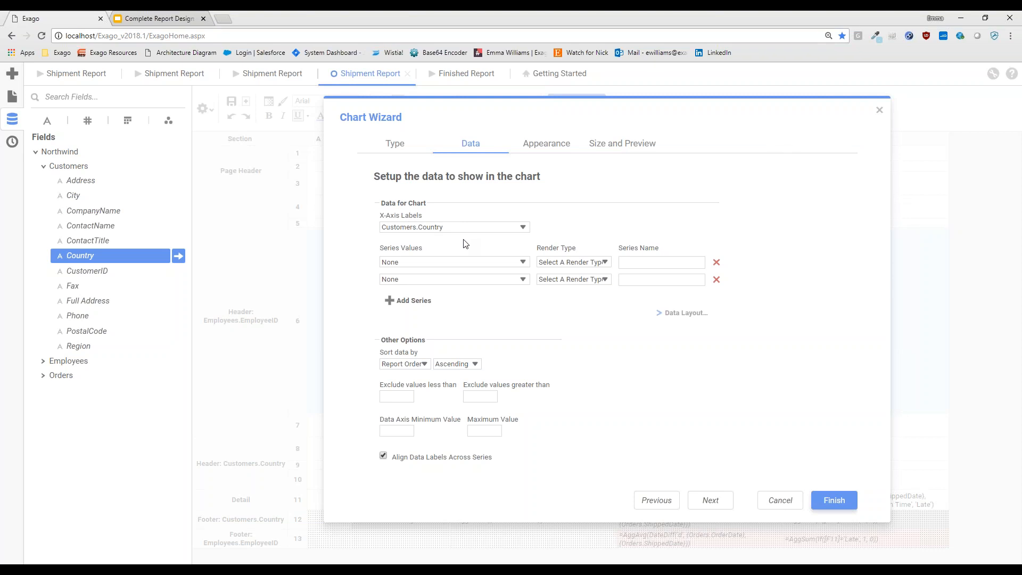
Step: Use the country footer's AggAvg(DateDiff) and AggCount({Orders.OrderID}) formulas as the two chart series, both rendered as Column
{"action": "left_click", "coordinate": [503, 261]}
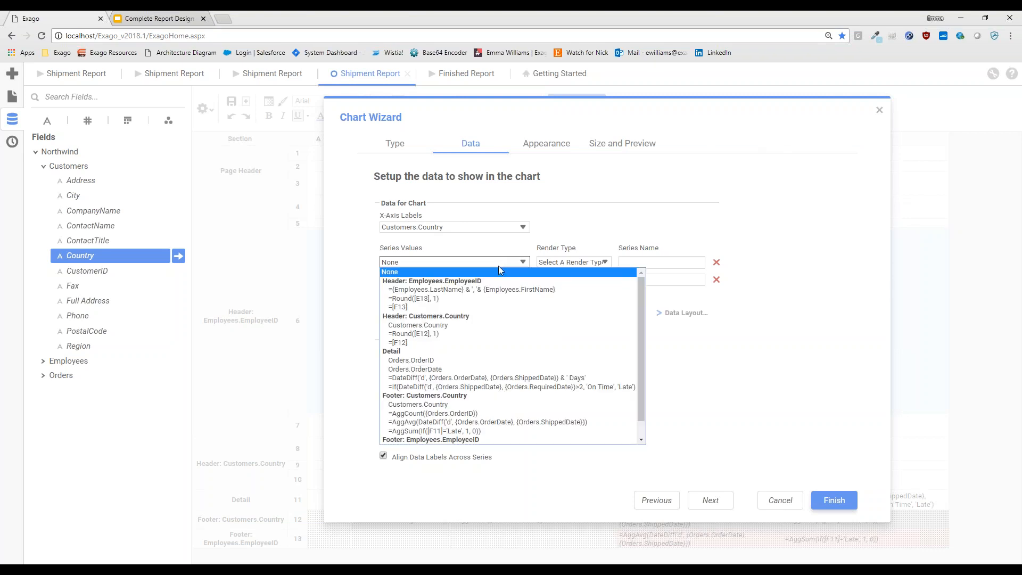
{"action": "scroll", "coordinate": [492, 309], "scroll_direction": "down", "scroll_amount": 1}
{"action": "left_click", "coordinate": [463, 402]}
{"action": "left_click", "coordinate": [458, 277]}
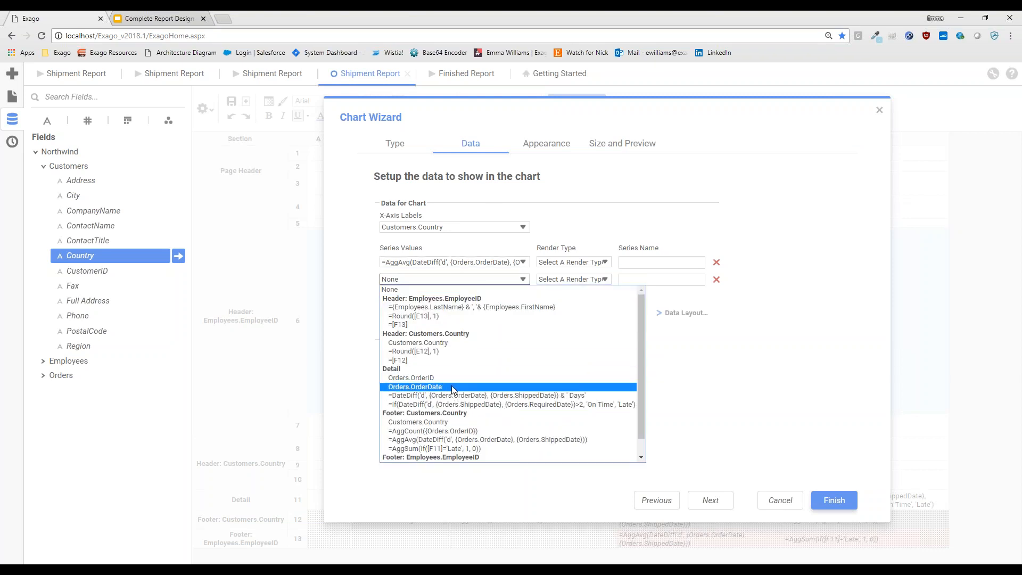
{"action": "left_click", "coordinate": [449, 431]}
{"action": "left_click", "coordinate": [580, 263]}
{"action": "left_click", "coordinate": [567, 281]}
{"action": "left_click", "coordinate": [567, 279]}
{"action": "left_click", "coordinate": [568, 297]}
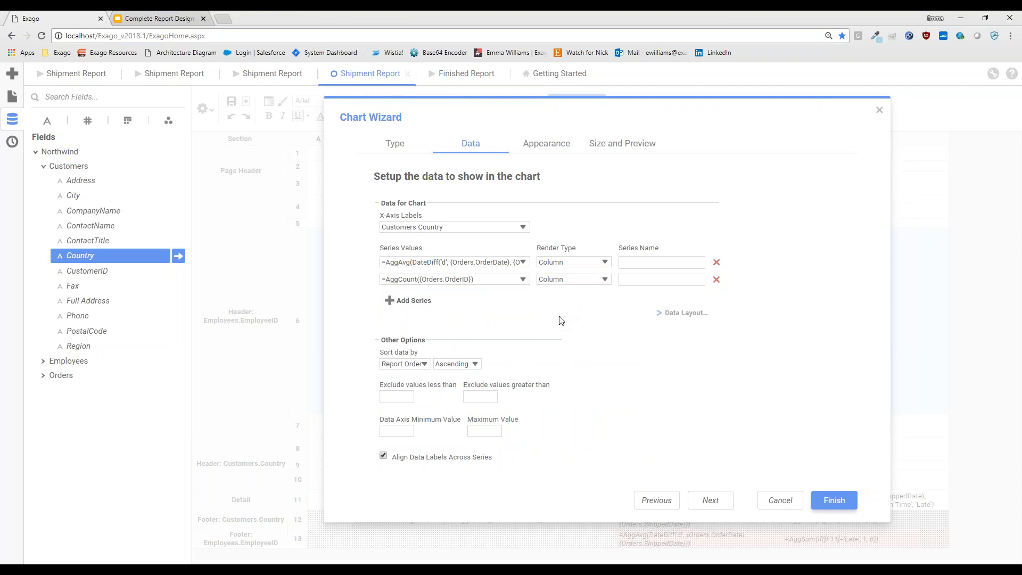
Step: Check the chart in the finished report and name the two series Average Days to Ship and Order Count
{"action": "left_click", "coordinate": [467, 73]}
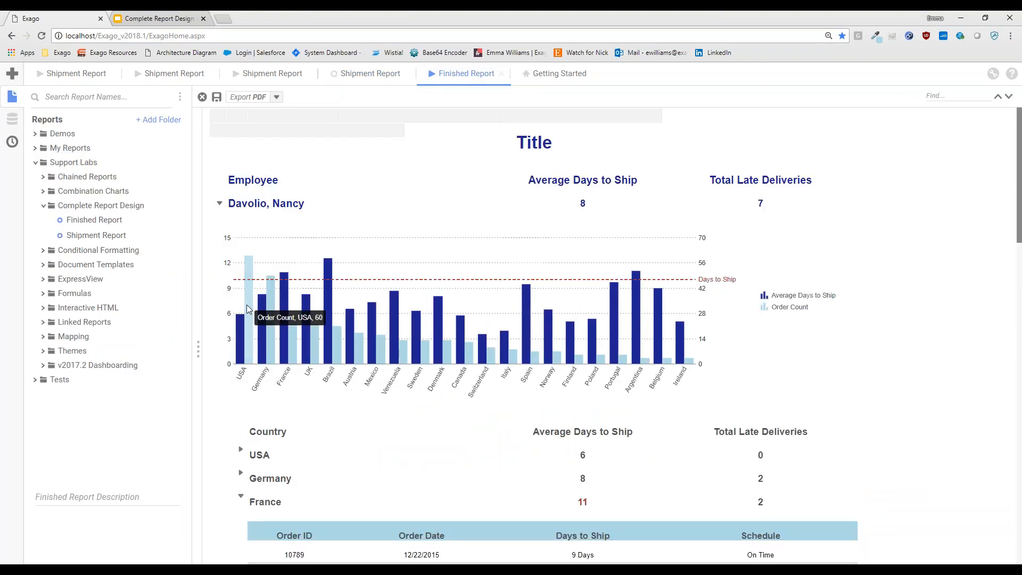
{"action": "mouse_move", "coordinate": [241, 333]}
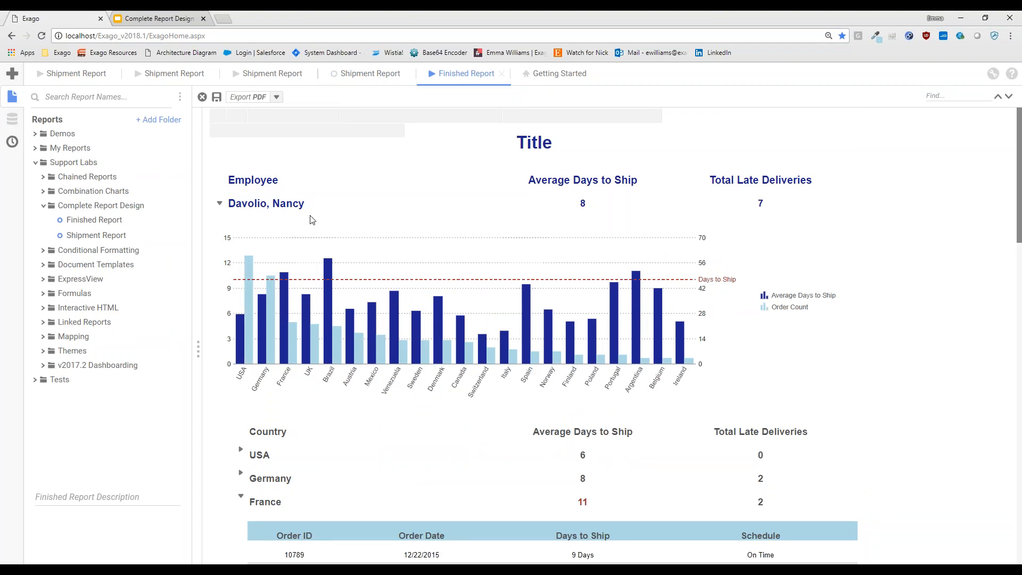
{"action": "left_click", "coordinate": [378, 72]}
{"action": "left_click", "coordinate": [666, 261]}
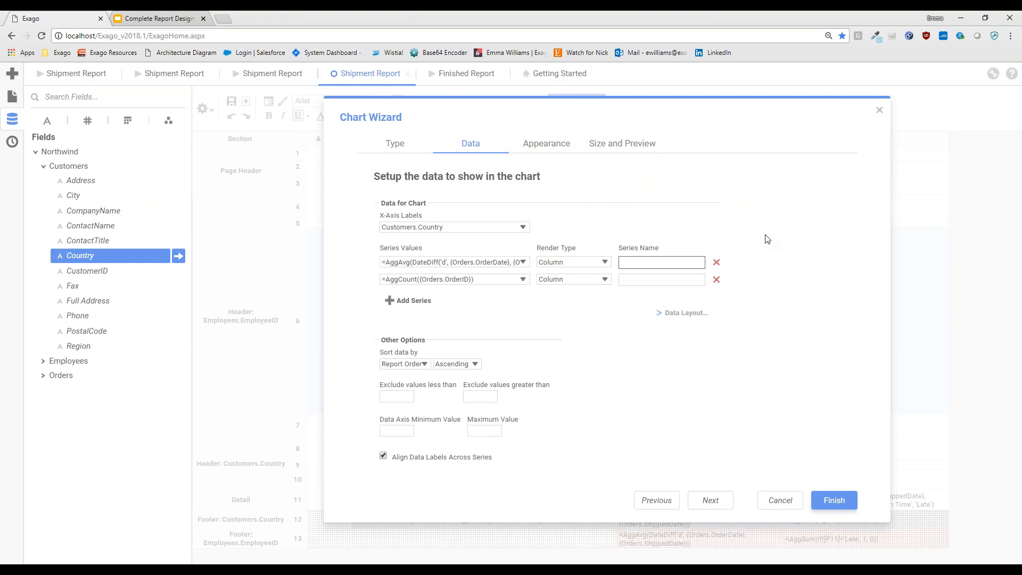
{"action": "type", "text": "Average Days to Ship"}
{"action": "key", "text": "Tab"}
{"action": "type", "text": "Order Count"}
{"action": "left_click", "coordinate": [768, 239]}
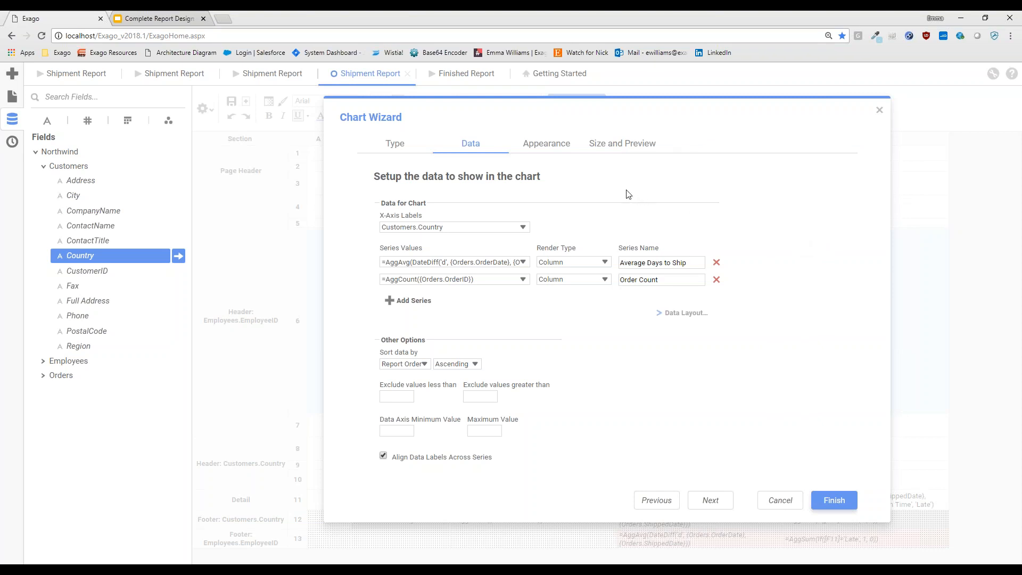
Step: Apply the Peterbook color theme to the chart
{"action": "left_click", "coordinate": [556, 151]}
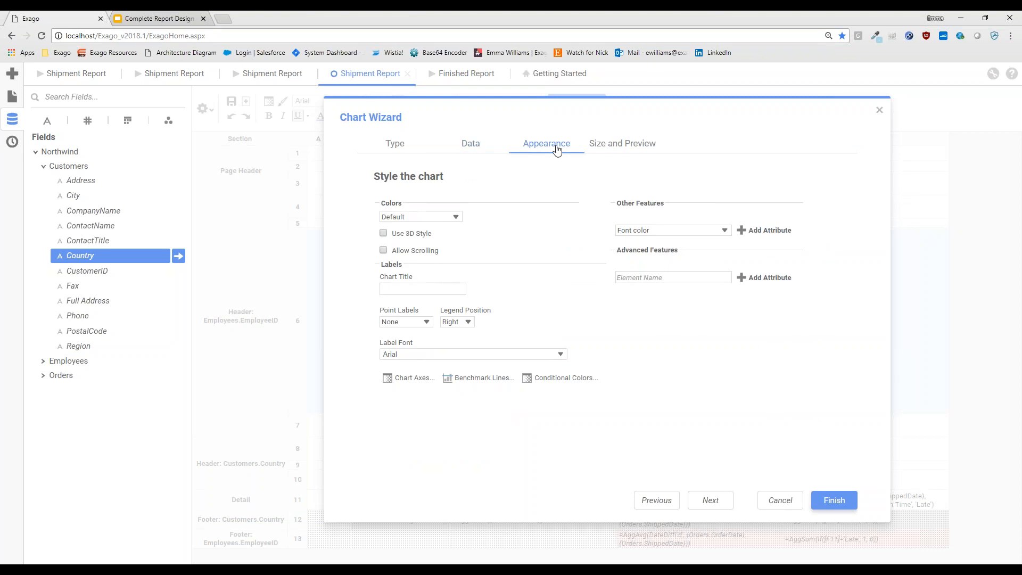
{"action": "left_click", "coordinate": [431, 222]}
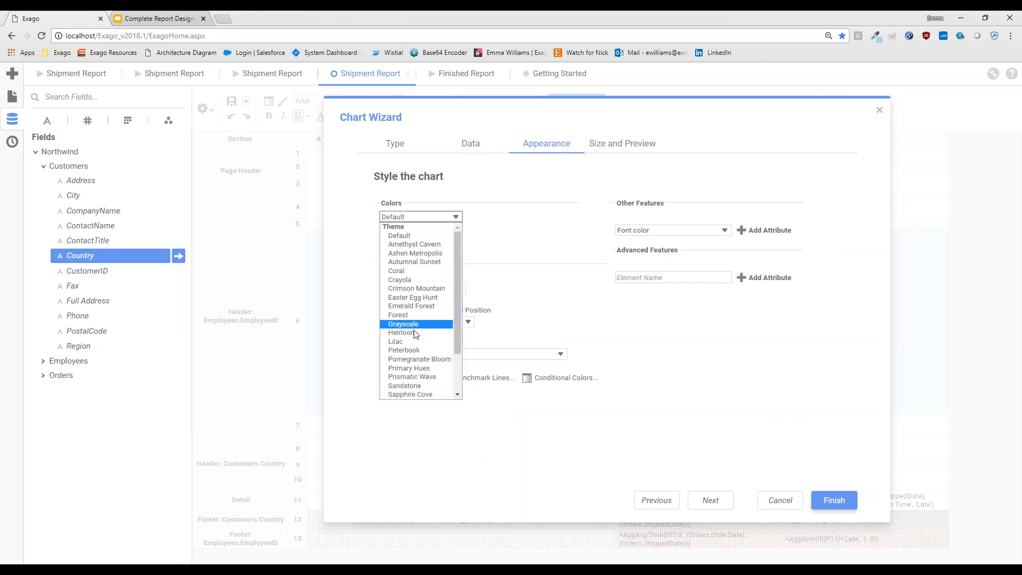
{"action": "left_click", "coordinate": [410, 349]}
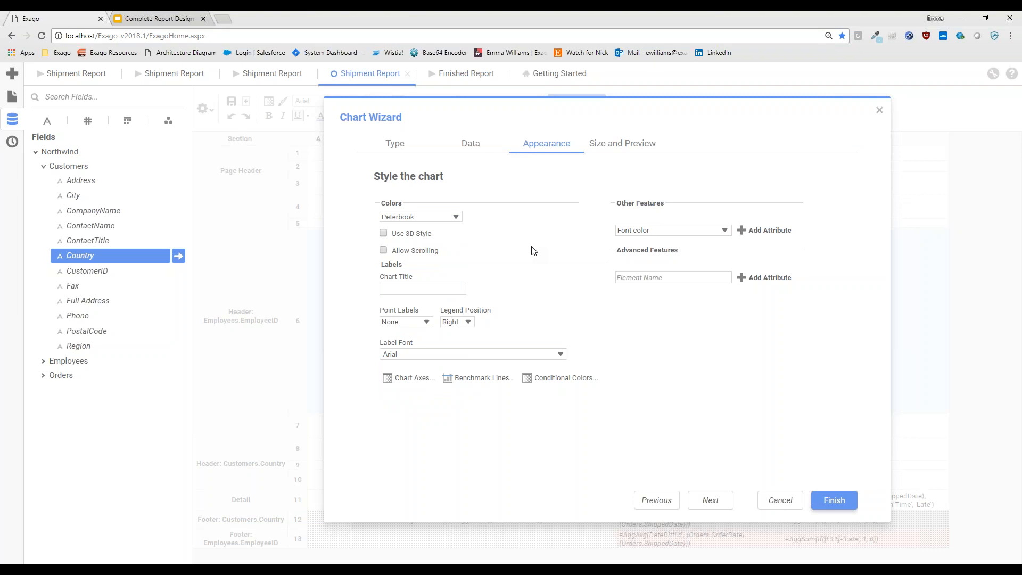
Step: Add the Label display attribute to the chart and set it to Slant
{"action": "left_click", "coordinate": [662, 231]}
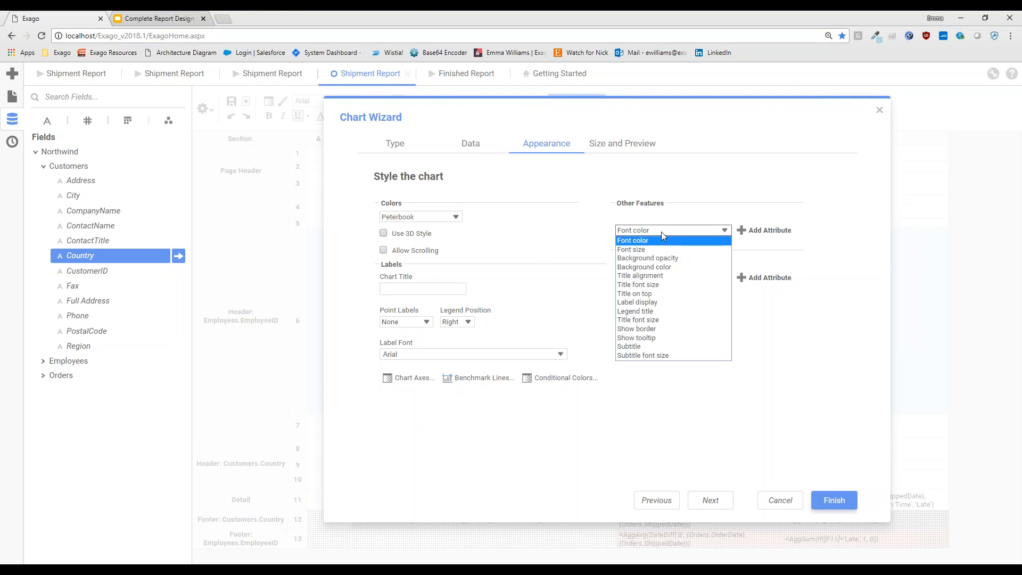
{"action": "left_click", "coordinate": [650, 302]}
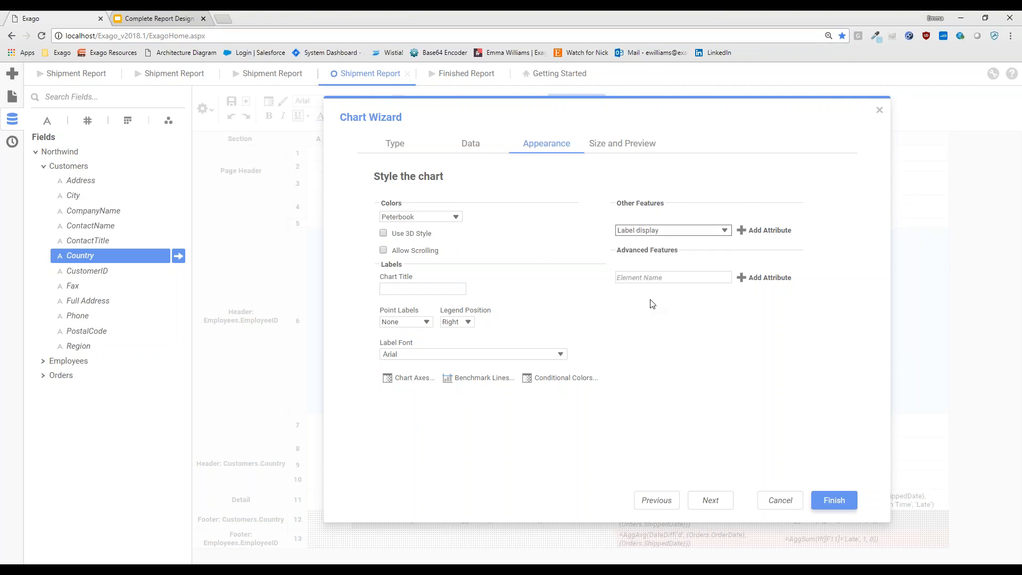
{"action": "left_click", "coordinate": [745, 230]}
{"action": "left_click", "coordinate": [716, 221]}
{"action": "left_click", "coordinate": [706, 243]}
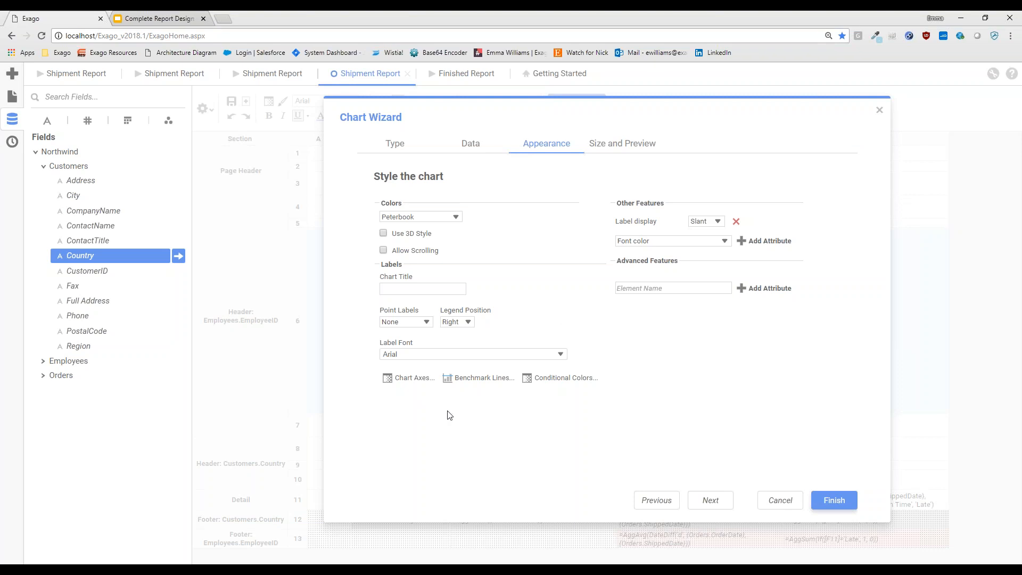
Step: Add a second Y-axis to the chart and set the decimal places of both Y-axes to 0
{"action": "left_click", "coordinate": [414, 387]}
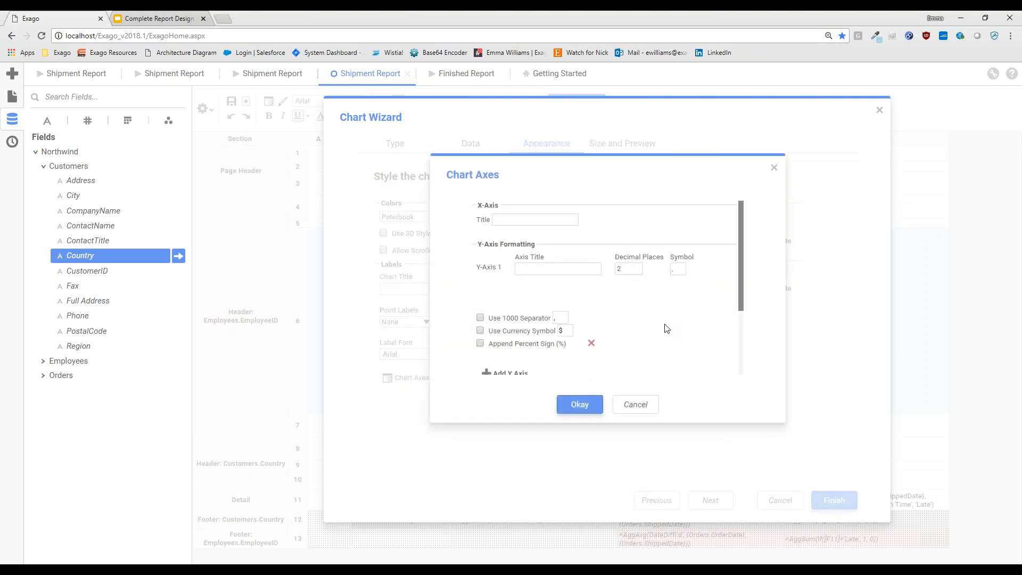
{"action": "left_click", "coordinate": [505, 375]}
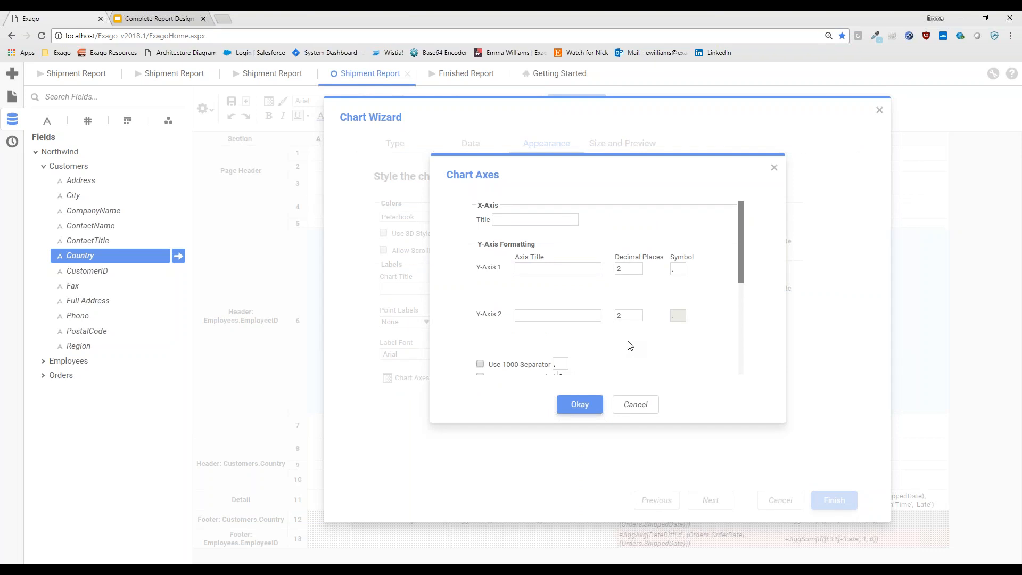
{"action": "double_click", "coordinate": [638, 273]}
{"action": "double_click", "coordinate": [638, 318]}
{"action": "scroll", "coordinate": [585, 333], "scroll_direction": "down", "scroll_amount": 2}
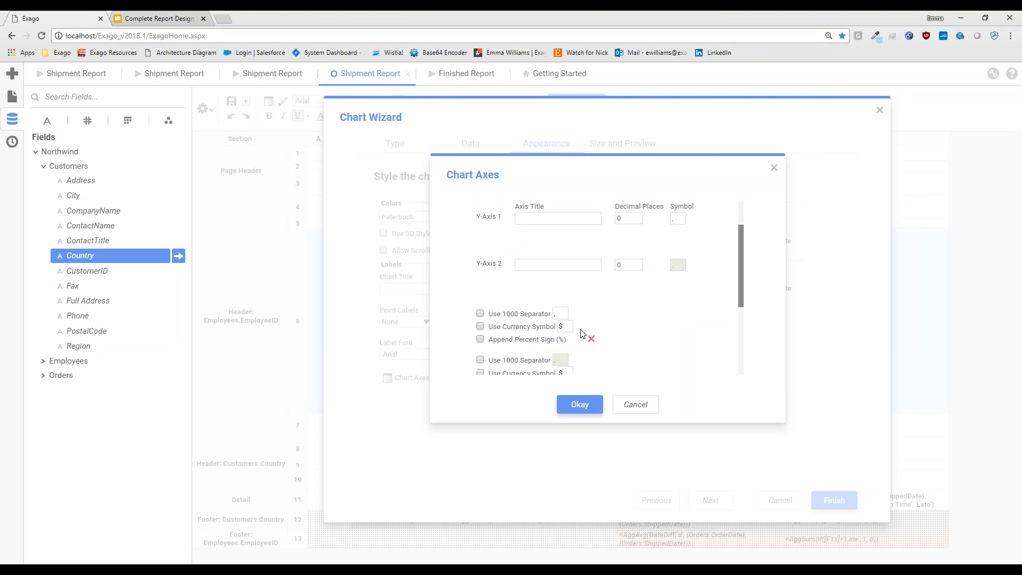
Step: Assign the Order Count series to Y-Axis 2 and apply the chart axes settings
{"action": "scroll", "coordinate": [585, 333], "scroll_direction": "up", "scroll_amount": 2}
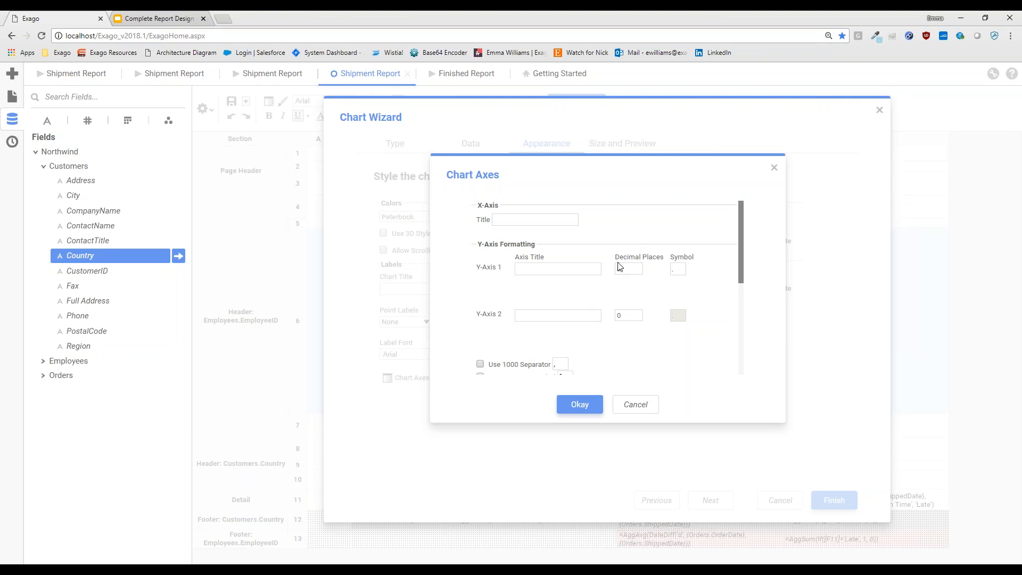
{"action": "scroll", "coordinate": [612, 340], "scroll_direction": "down", "scroll_amount": 5}
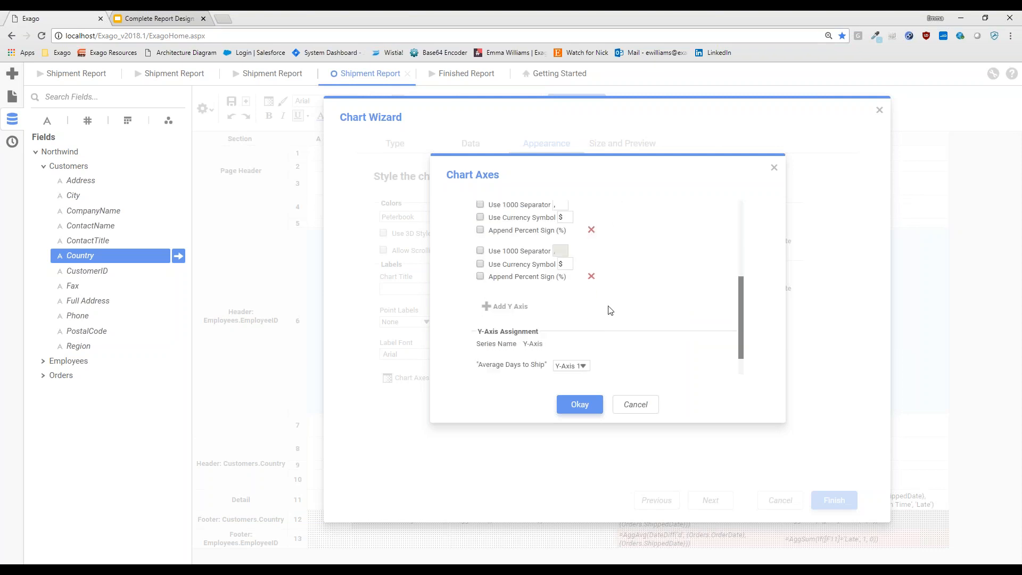
{"action": "scroll", "coordinate": [490, 242], "scroll_direction": "up", "scroll_amount": 3}
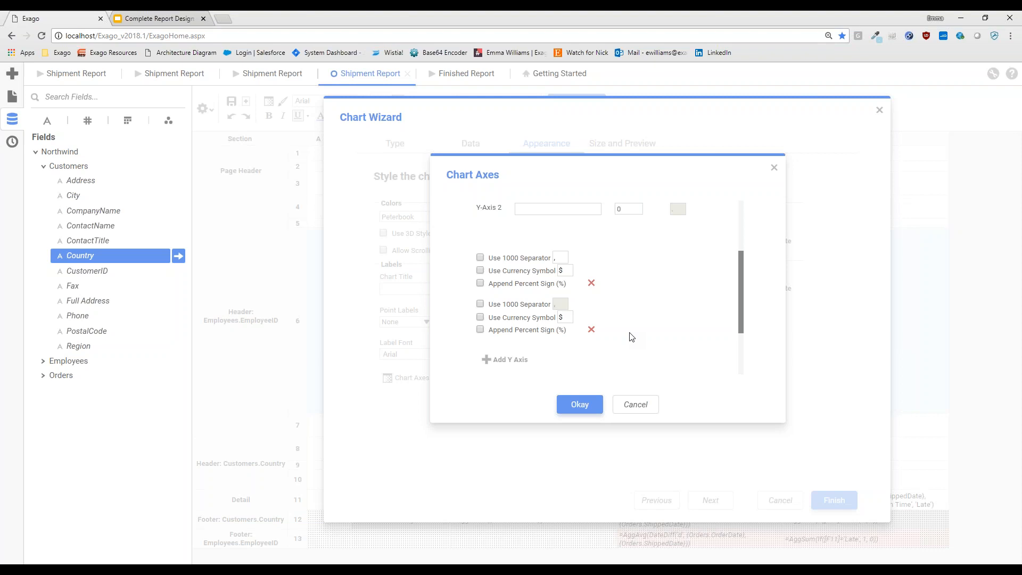
{"action": "scroll", "coordinate": [630, 337], "scroll_direction": "down", "scroll_amount": 3}
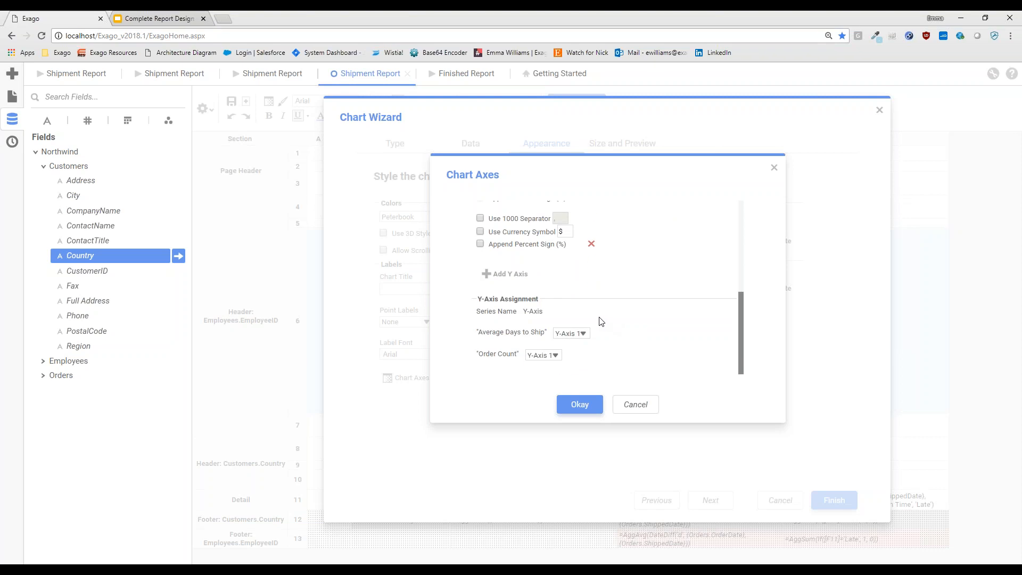
{"action": "left_click", "coordinate": [555, 355]}
{"action": "left_click", "coordinate": [543, 375]}
{"action": "left_click", "coordinate": [577, 404]}
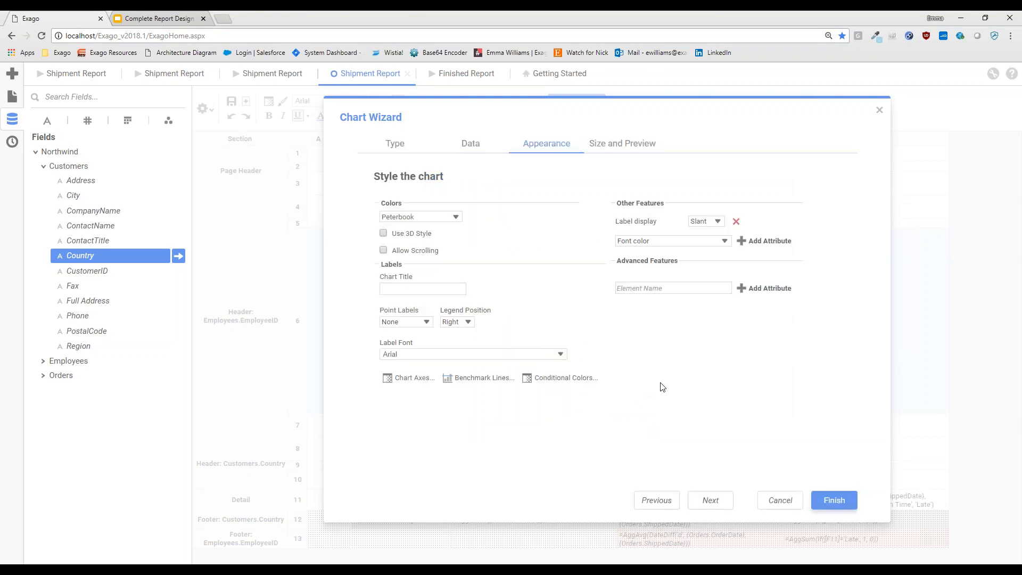
Step: Add a static benchmark line to the chart with the value 10 and the label Days to Ship Quota
{"action": "left_click", "coordinate": [479, 379]}
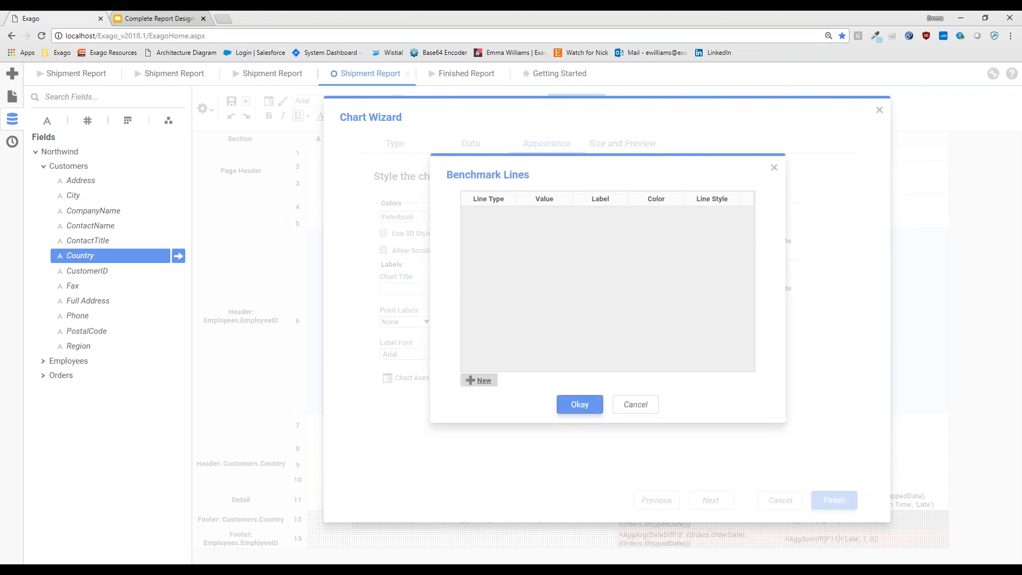
{"action": "left_click", "coordinate": [479, 380]}
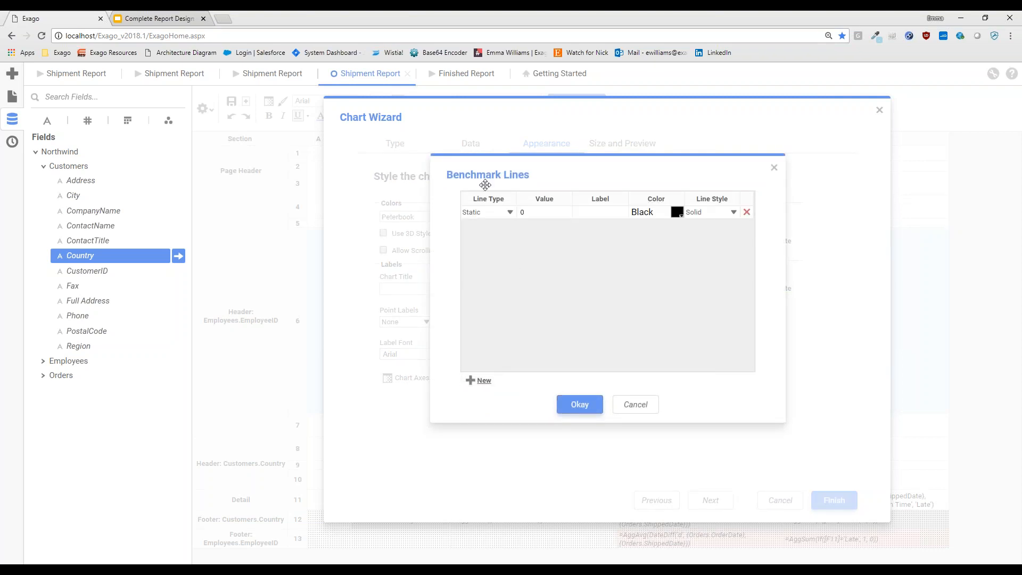
{"action": "left_click", "coordinate": [535, 211]}
{"action": "key", "text": "BackSpace"}
{"action": "type", "text": "10"}
{"action": "left_click", "coordinate": [539, 271]}
{"action": "left_click", "coordinate": [590, 212]}
{"action": "type", "text": "Days to Ship Quota"}
{"action": "left_click", "coordinate": [651, 264]}
Step: Set the benchmark line's color to #A33636 and its line style to Dashed, and apply it
{"action": "left_click", "coordinate": [677, 213]}
{"action": "left_click", "coordinate": [637, 244]}
{"action": "left_click", "coordinate": [702, 230]}
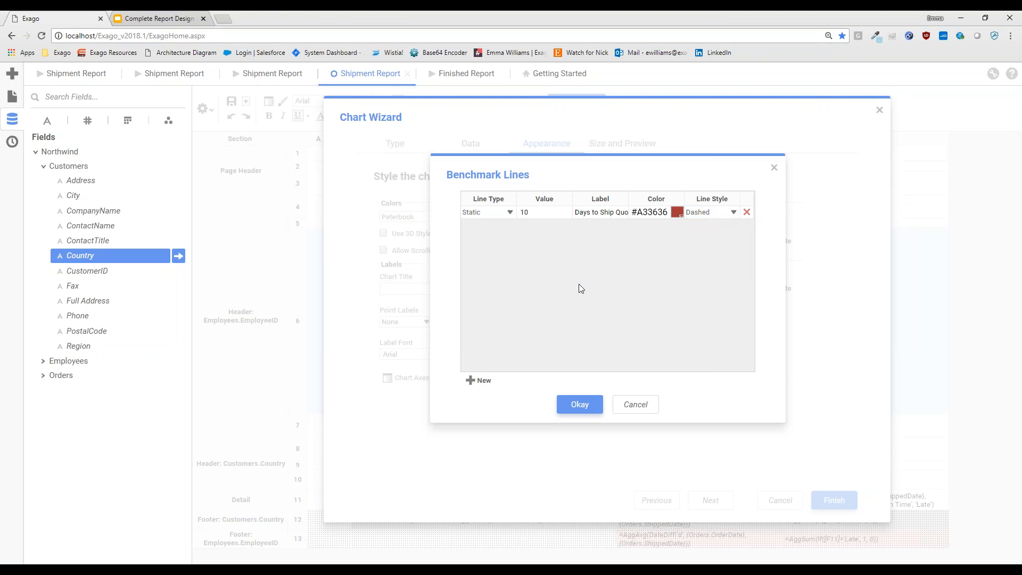
{"action": "left_click", "coordinate": [578, 403]}
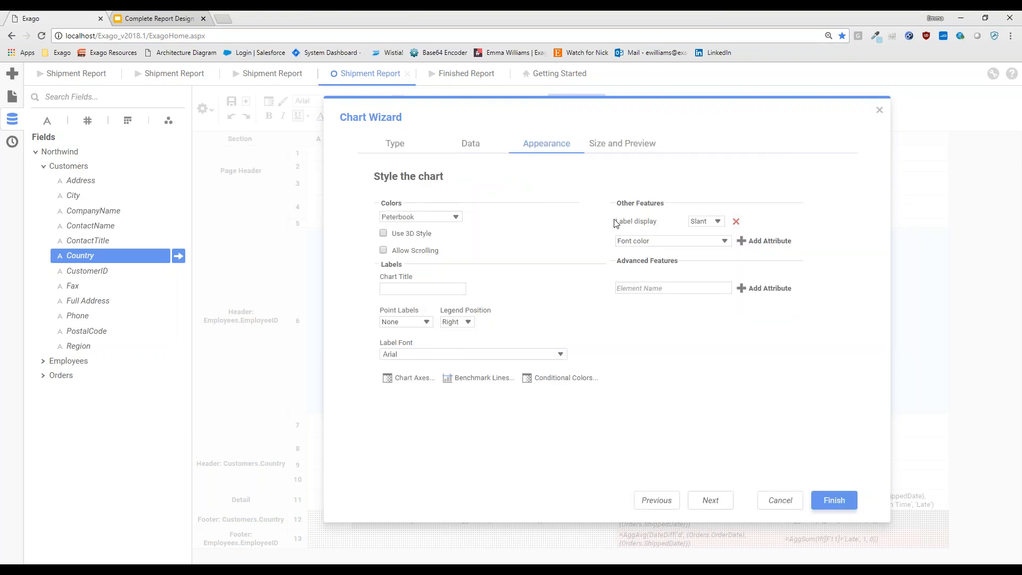
Step: Preview the chart fitted to its cell and finish the Chart Wizard
{"action": "left_click", "coordinate": [615, 146]}
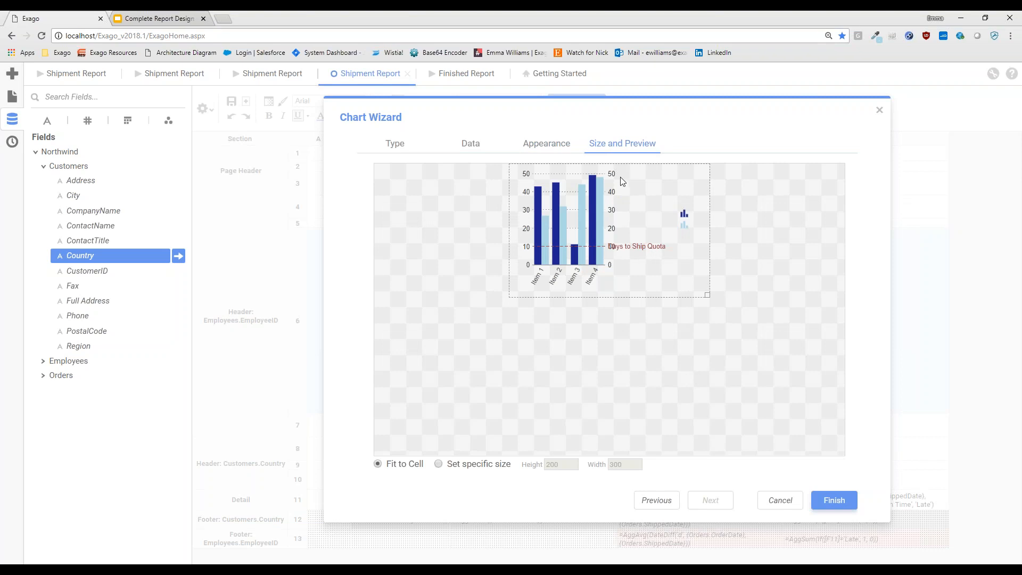
{"action": "mouse_move", "coordinate": [546, 238]}
{"action": "left_click", "coordinate": [845, 500]}
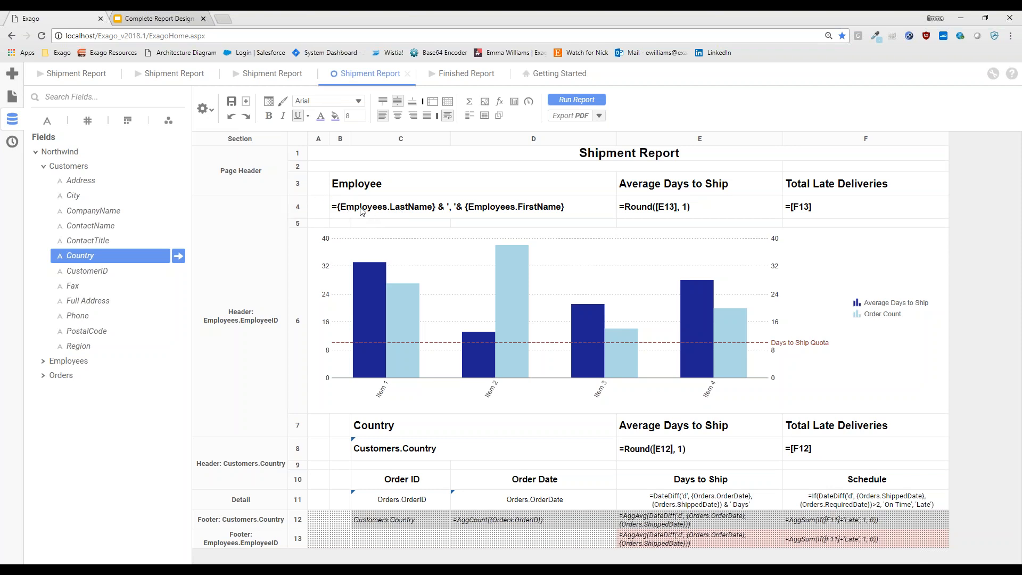
Step: Make employee header row 4 and country header row 8 collapsible with Collapse Rows
{"action": "right_click", "coordinate": [304, 215]}
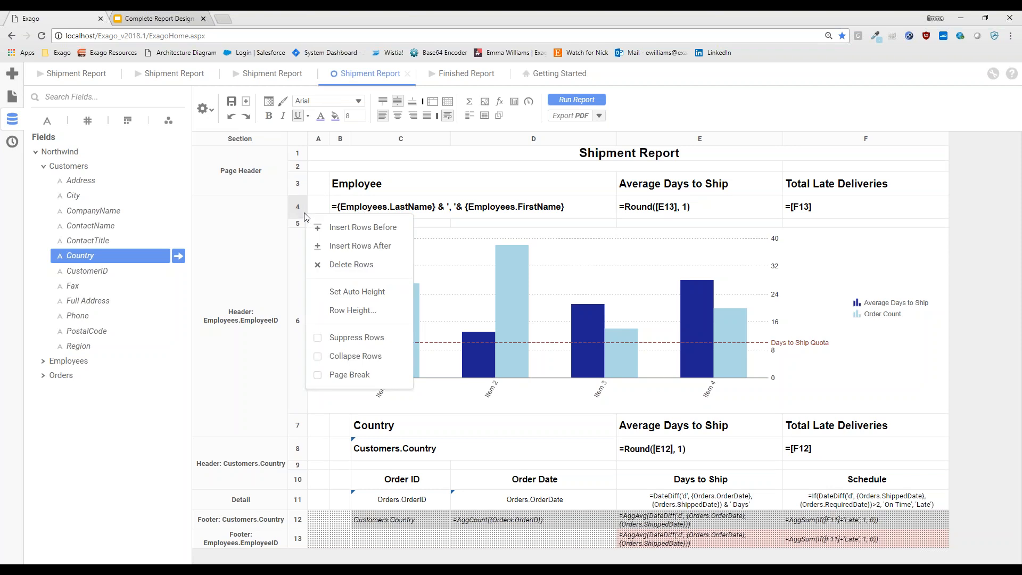
{"action": "left_click", "coordinate": [343, 358]}
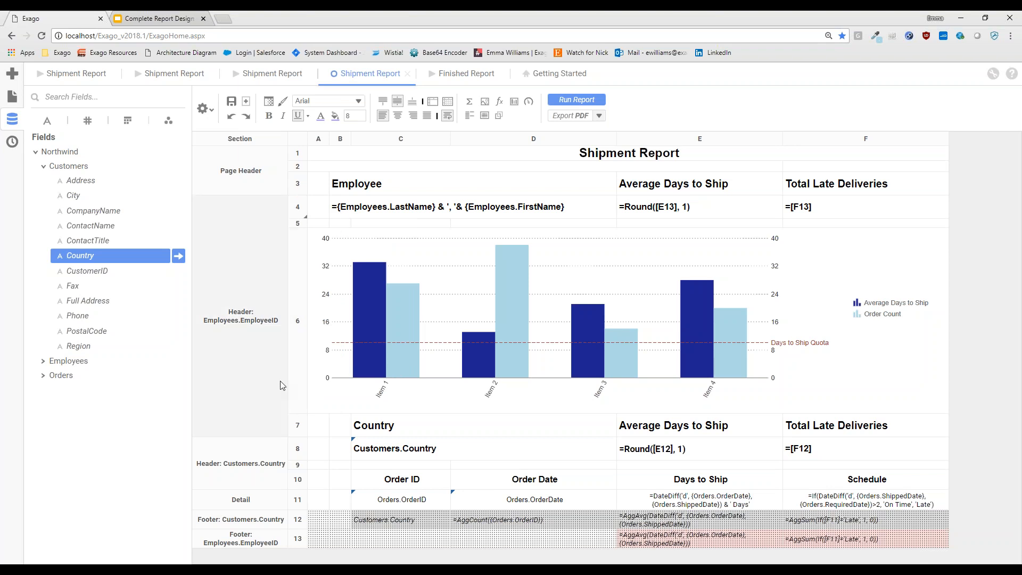
{"action": "right_click", "coordinate": [305, 452]}
{"action": "left_click", "coordinate": [352, 531]}
Step: Give the Detail section alternating shading with a blank first color and #E2E2E2 as the second
{"action": "right_click", "coordinate": [244, 500]}
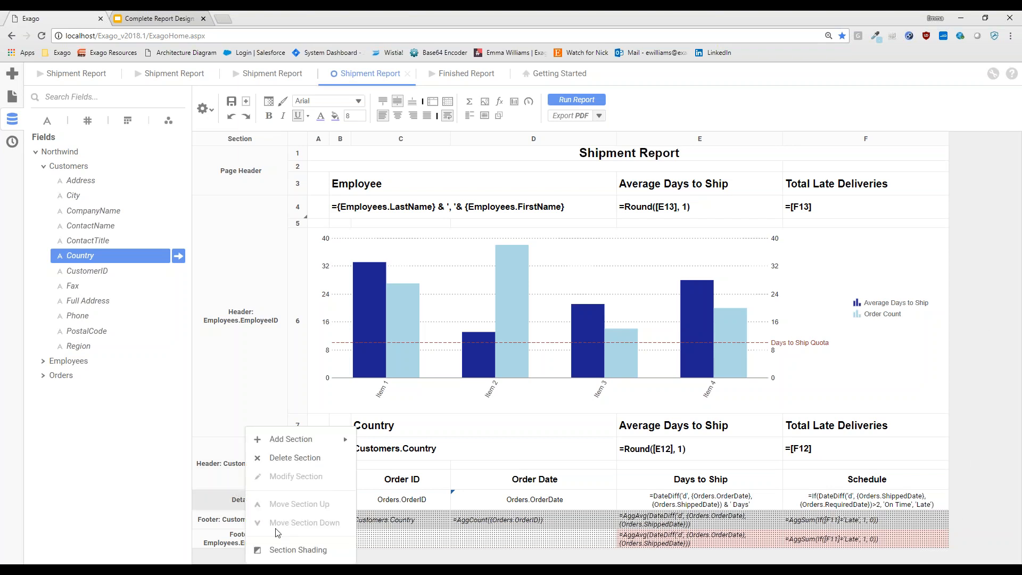
{"action": "left_click", "coordinate": [287, 550]}
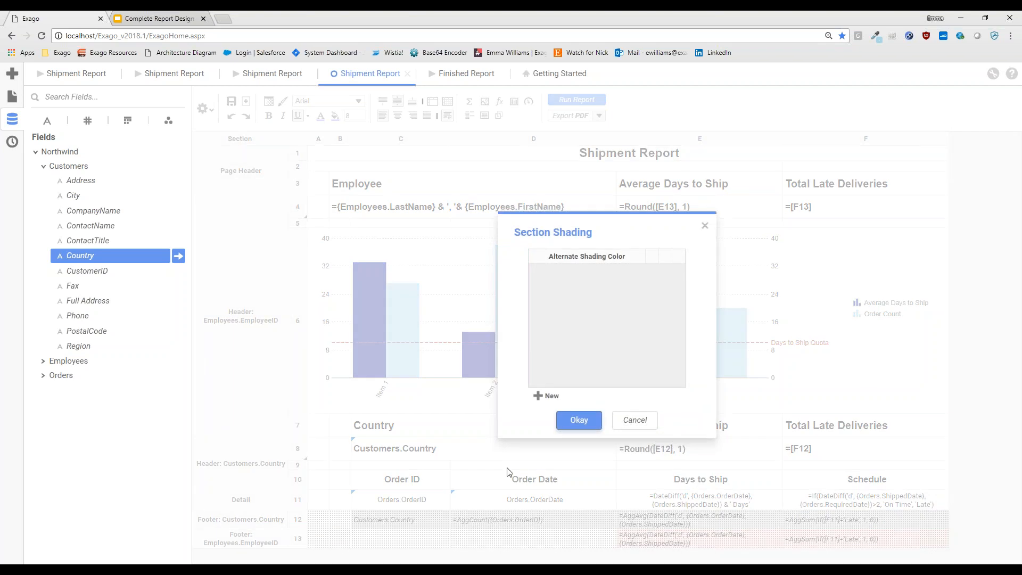
{"action": "left_click", "coordinate": [551, 397]}
{"action": "left_click", "coordinate": [551, 397]}
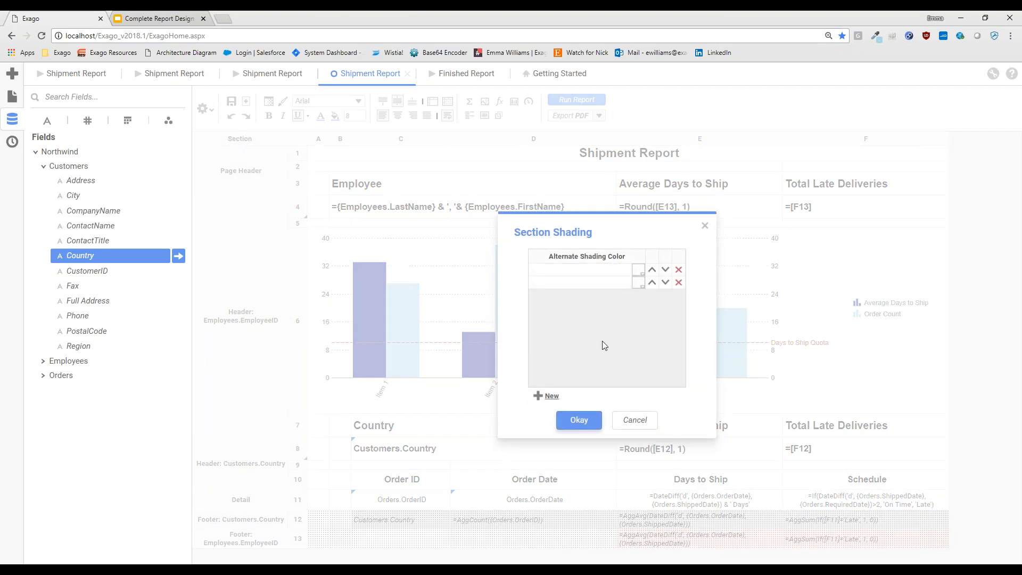
{"action": "left_click", "coordinate": [638, 283]}
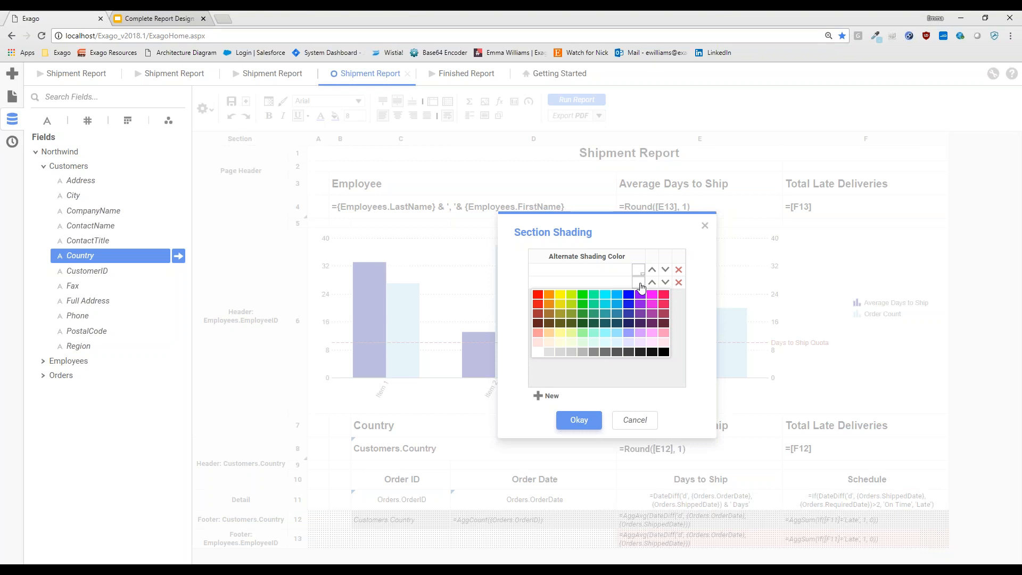
{"action": "left_click", "coordinate": [547, 352]}
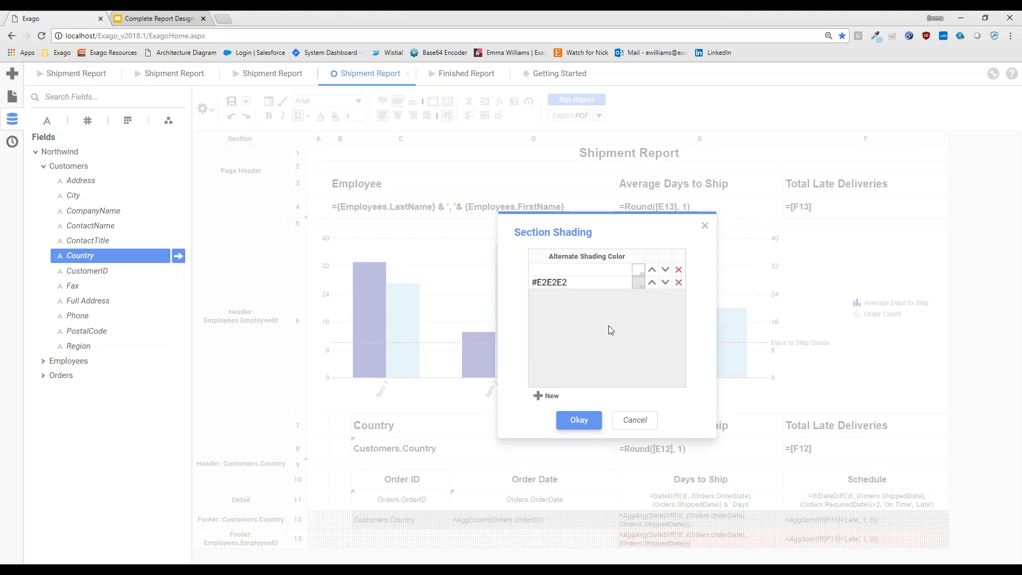
{"action": "left_click", "coordinate": [580, 423]}
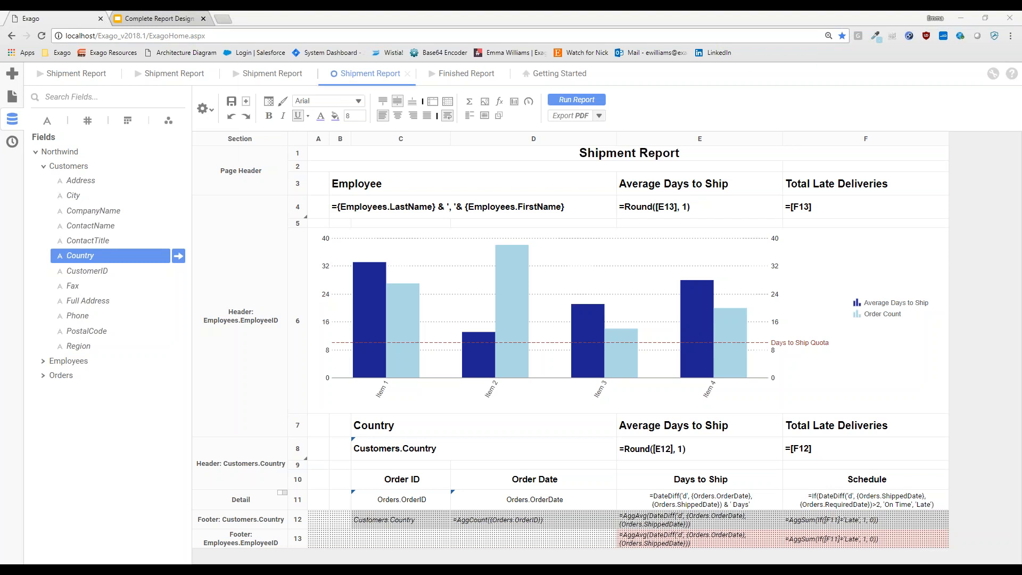
Step: Add a conditional Foreground Color of #A33636 to the Schedule formula cell F11 in the Detail section
{"action": "left_click", "coordinate": [839, 500]}
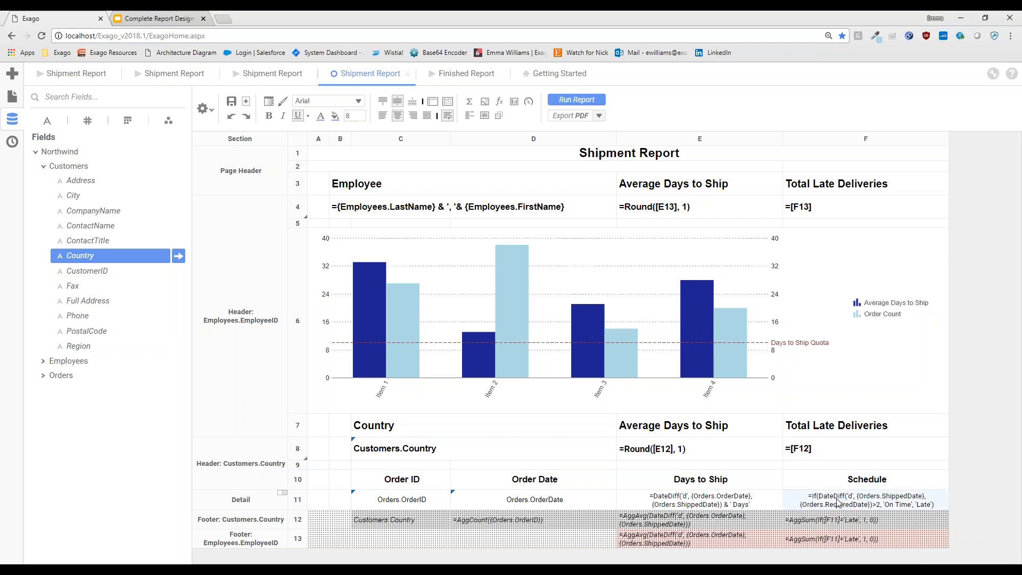
{"action": "left_click", "coordinate": [268, 105]}
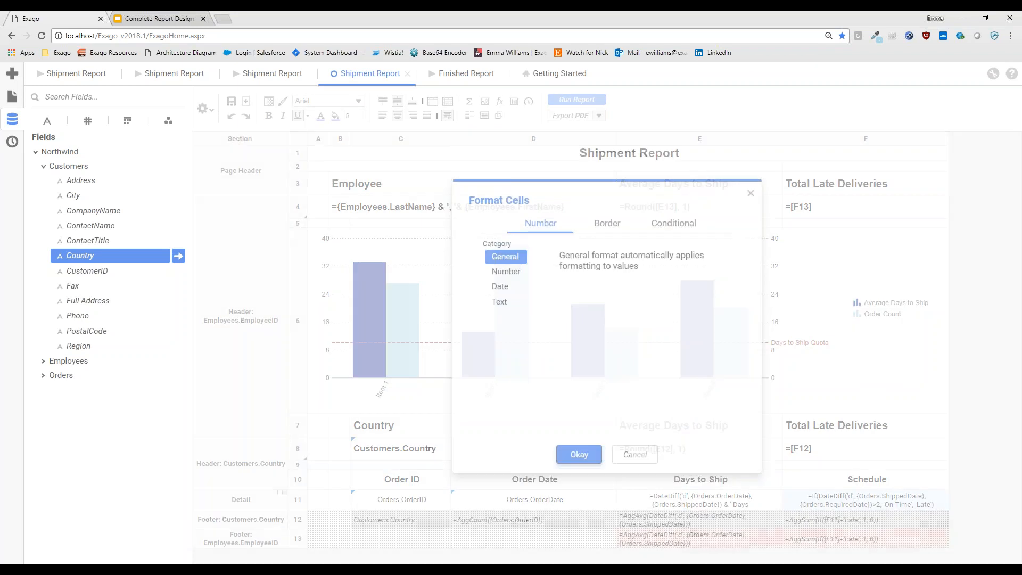
{"action": "left_click", "coordinate": [673, 222]}
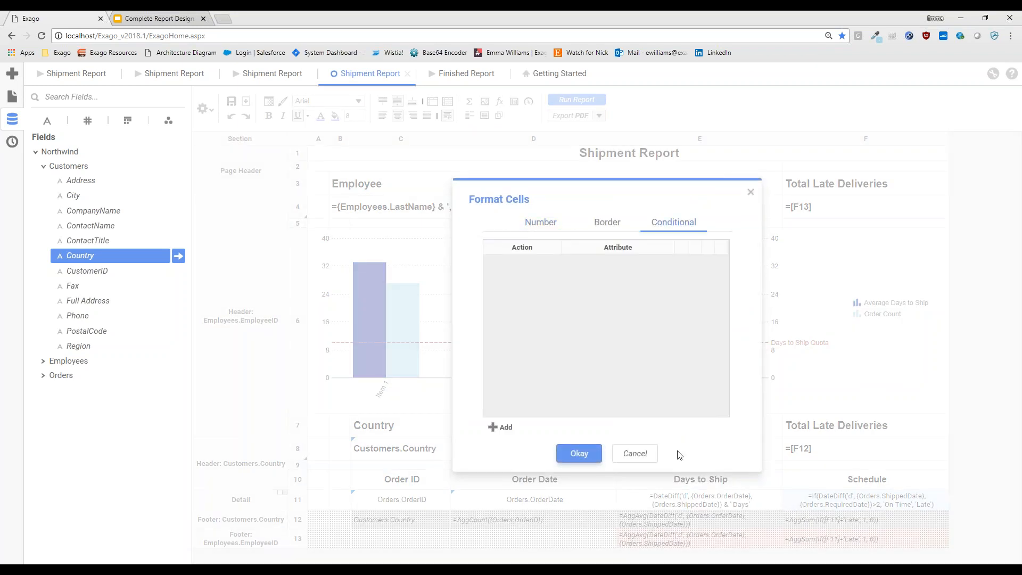
{"action": "left_click", "coordinate": [492, 427]}
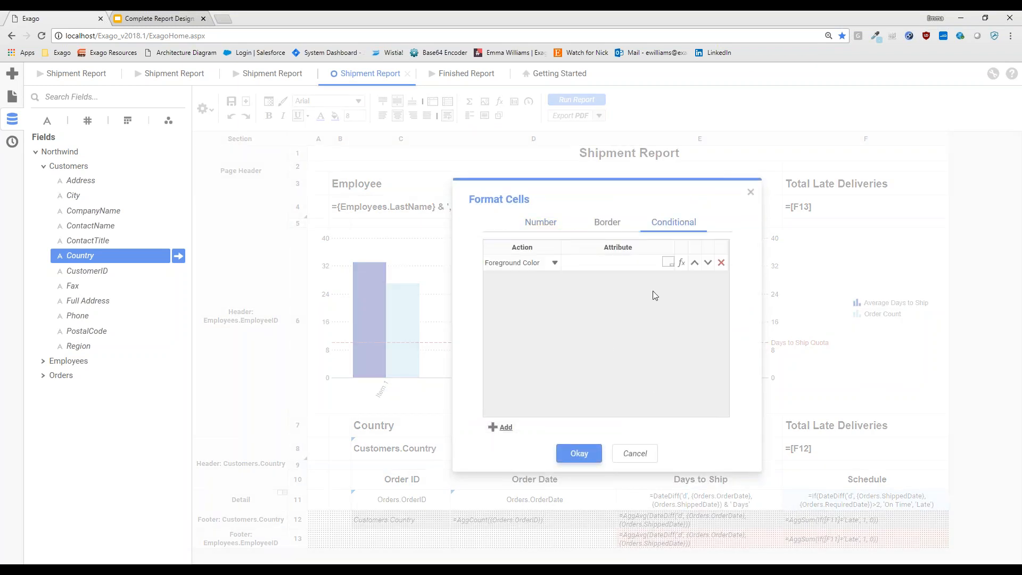
{"action": "left_click", "coordinate": [666, 263]}
{"action": "left_click", "coordinate": [570, 310]}
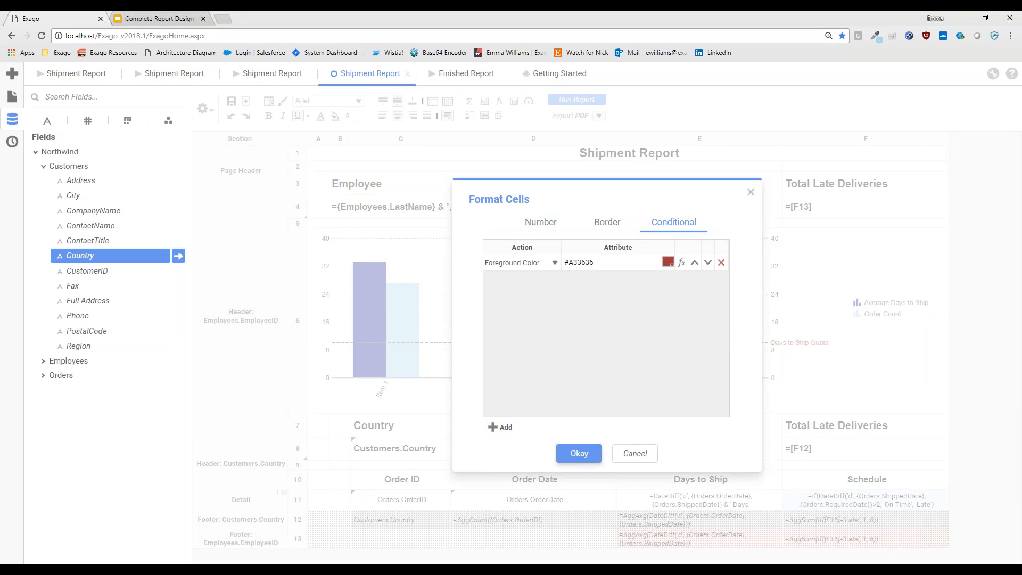
Step: Set the Schedule cell's conditional formula to CellValue()='Late' and apply the formatting
{"action": "left_click", "coordinate": [681, 265]}
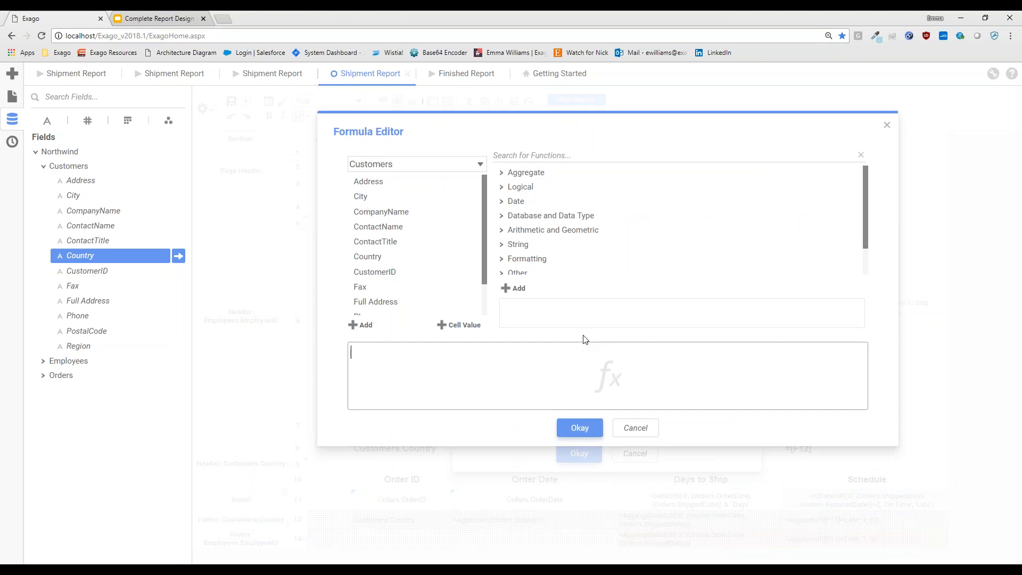
{"action": "left_click", "coordinate": [465, 326]}
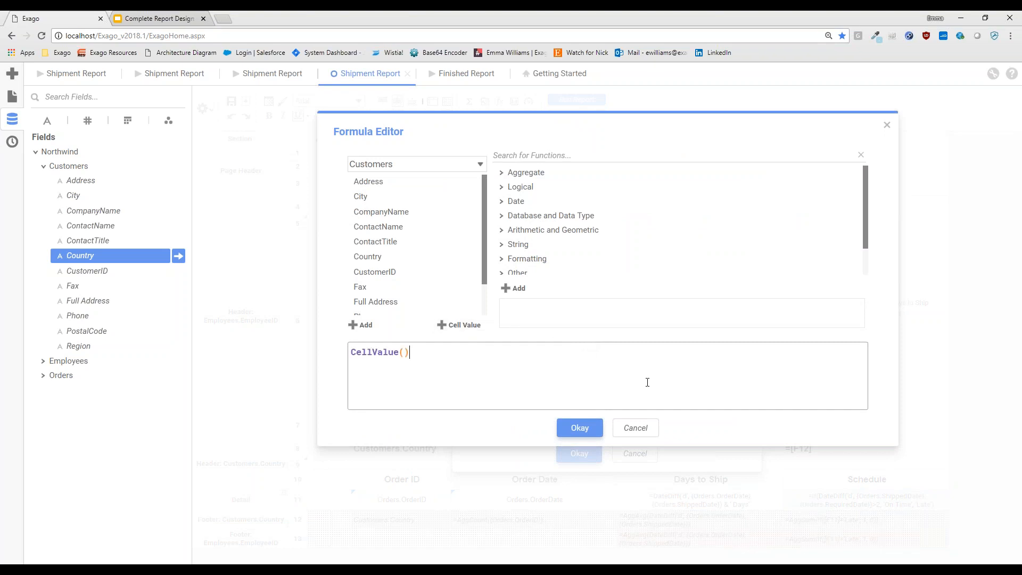
{"action": "type", "text": "='Late"}
{"action": "left_click", "coordinate": [578, 427]}
{"action": "left_click", "coordinate": [578, 453]}
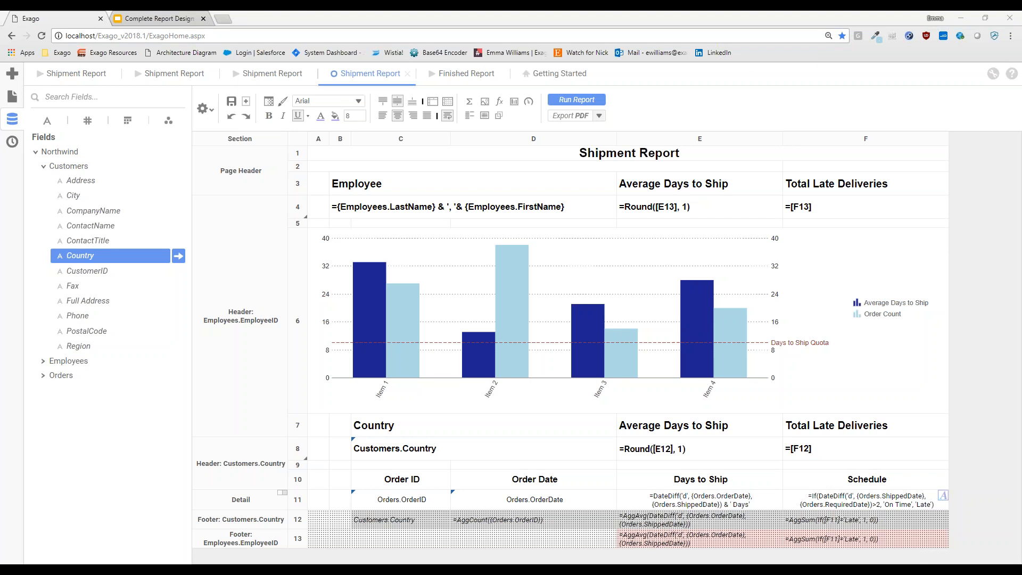
Step: Add a conditional Foreground Color of #A33636 to the average and late-delivery cells E4, F4, E8 and F8 together
{"action": "left_click", "coordinate": [823, 451]}
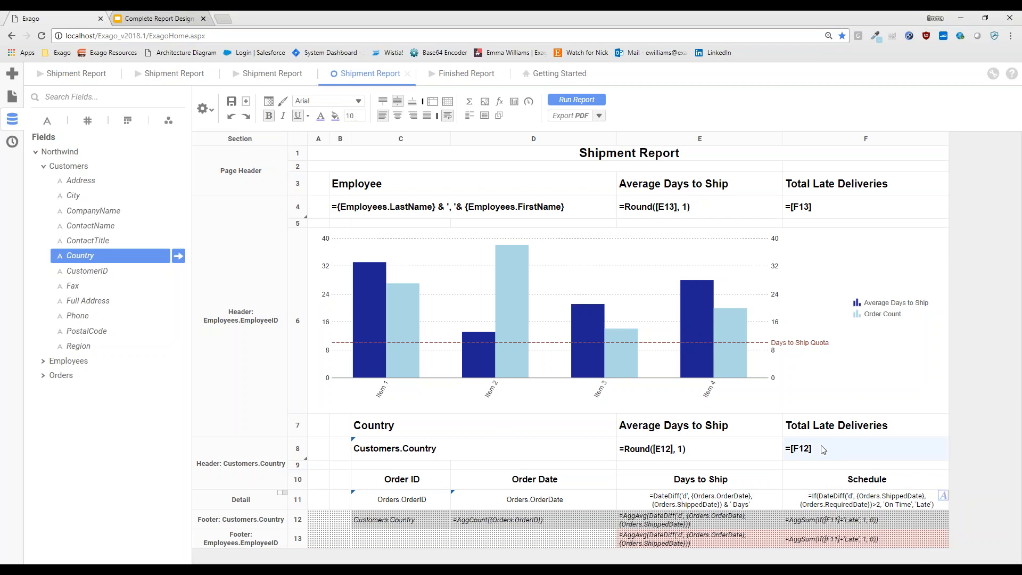
{"action": "left_click", "coordinate": [843, 209]}
{"action": "left_click", "coordinate": [704, 208]}
{"action": "left_click", "coordinate": [698, 453]}
{"action": "left_click", "coordinate": [825, 454]}
{"action": "left_click", "coordinate": [759, 454], "text": "shift"}
{"action": "left_click", "coordinate": [806, 206], "text": "ctrl"}
{"action": "left_click", "coordinate": [745, 214], "text": "ctrl"}
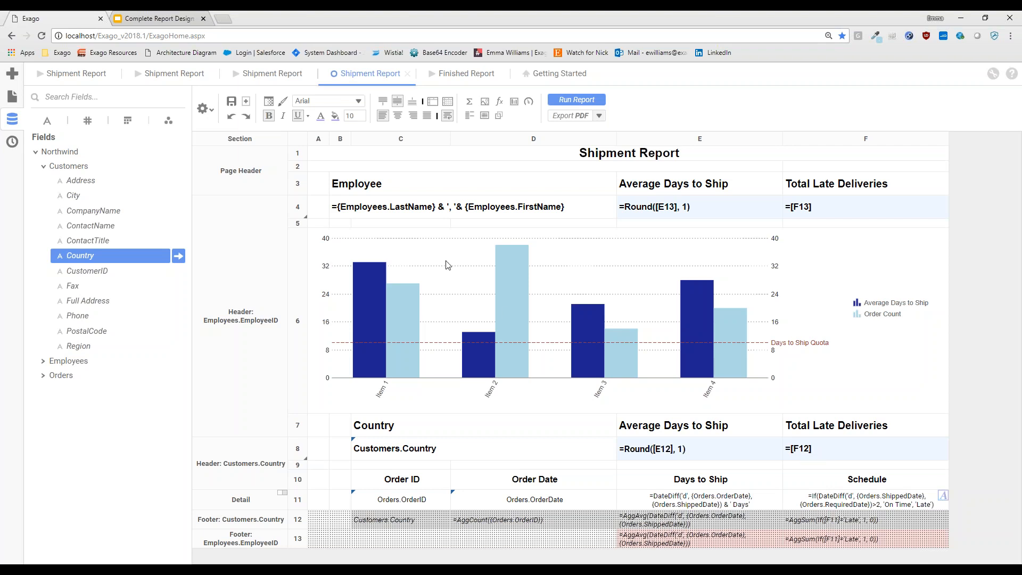
{"action": "left_click", "coordinate": [269, 101]}
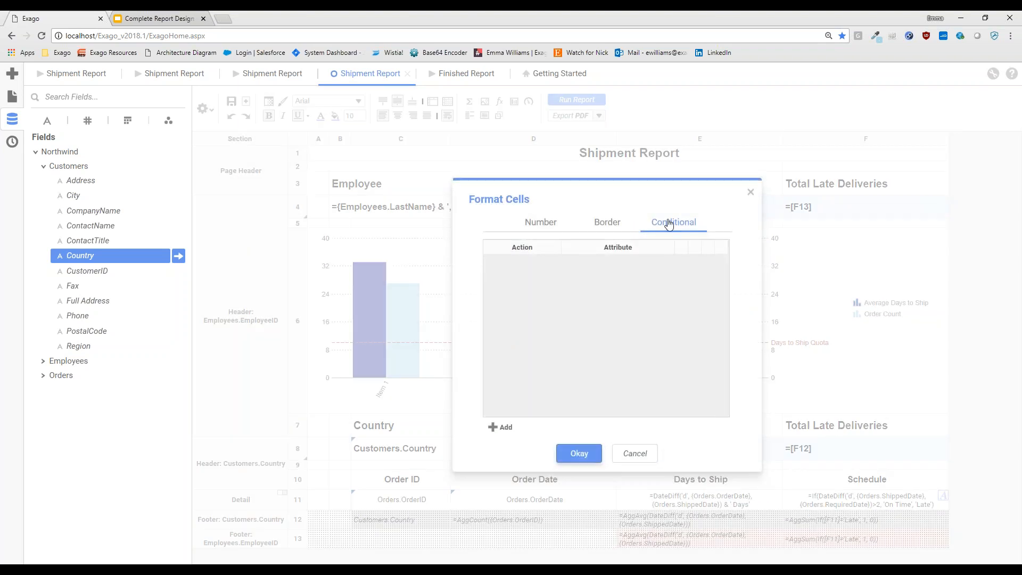
{"action": "left_click", "coordinate": [500, 427]}
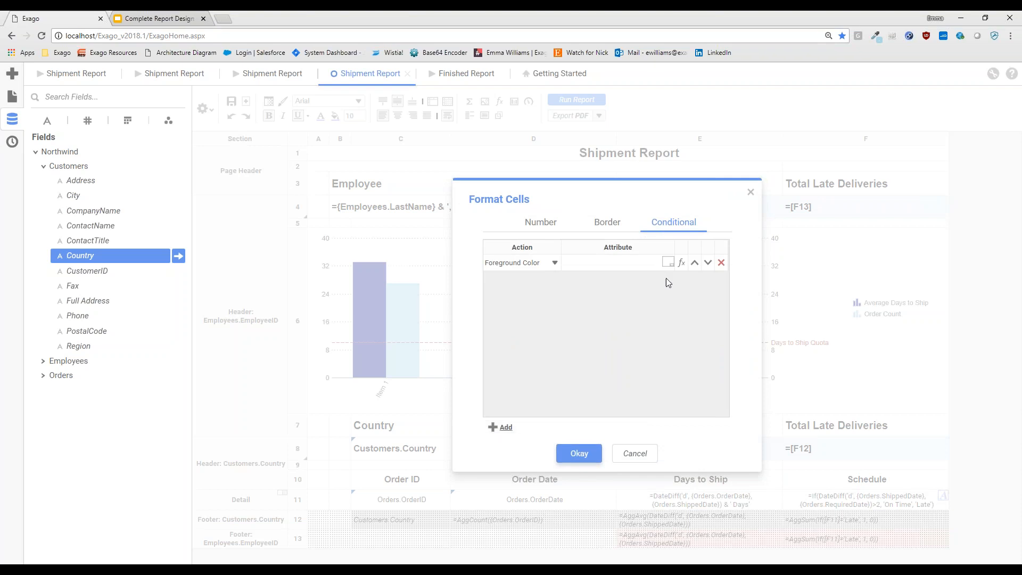
{"action": "left_click", "coordinate": [668, 262]}
{"action": "left_click", "coordinate": [569, 295]}
Step: Set the four summary cells' conditional formula to CellValue()>10 and apply the formatting
{"action": "left_click", "coordinate": [682, 262]}
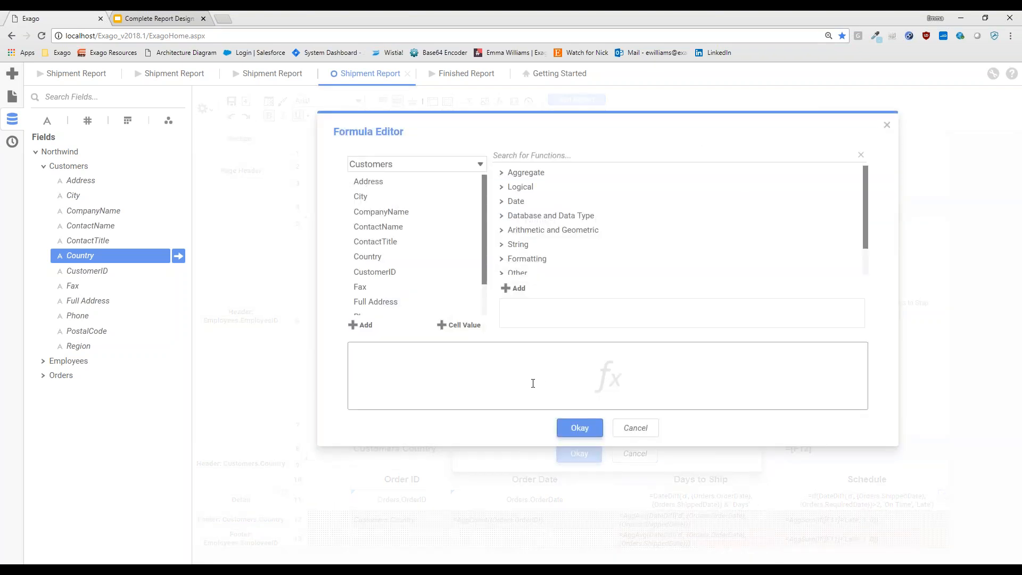
{"action": "left_click", "coordinate": [482, 328]}
{"action": "type", "text": ">10"}
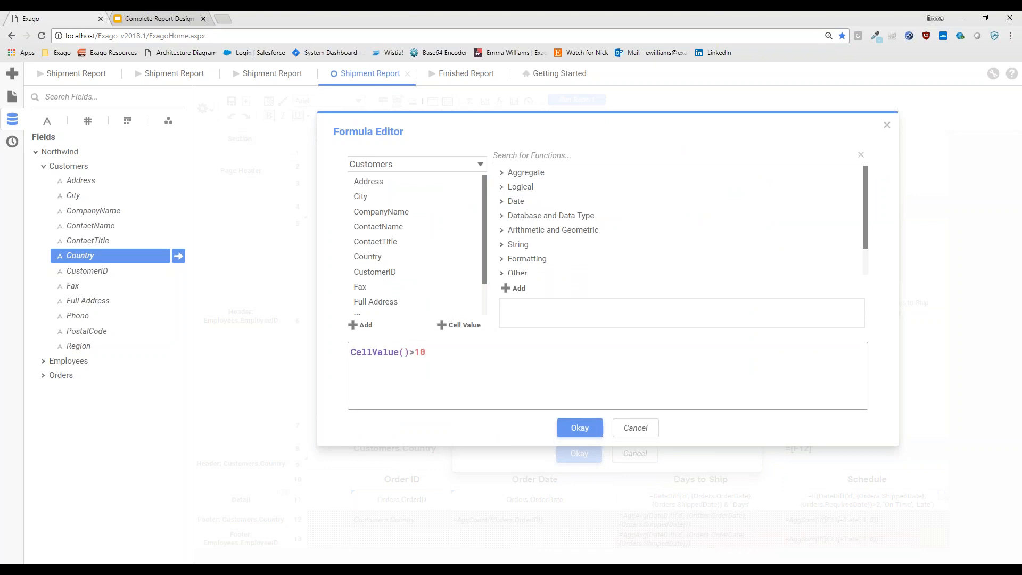
{"action": "left_click", "coordinate": [577, 429]}
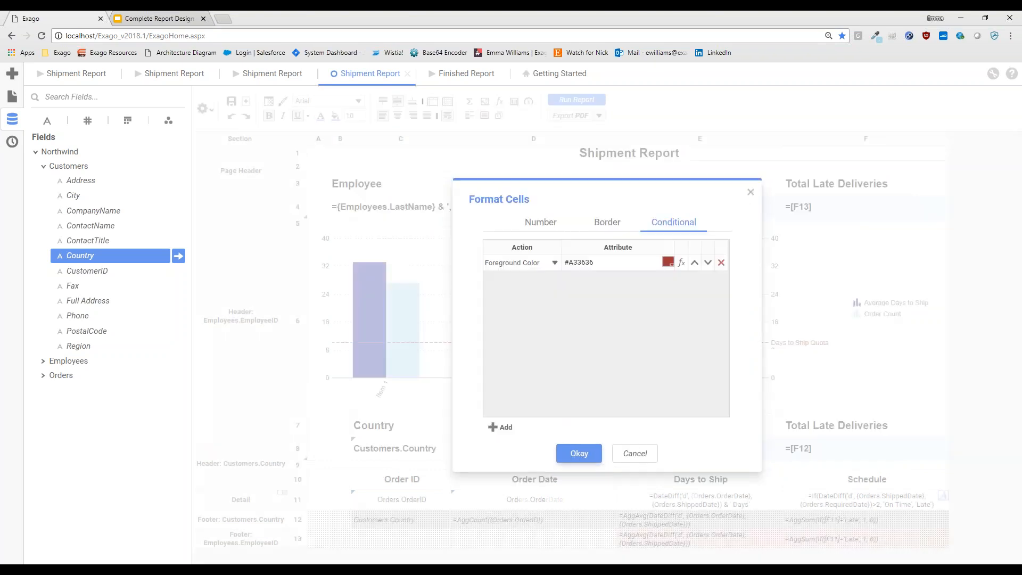
{"action": "left_click", "coordinate": [578, 453]}
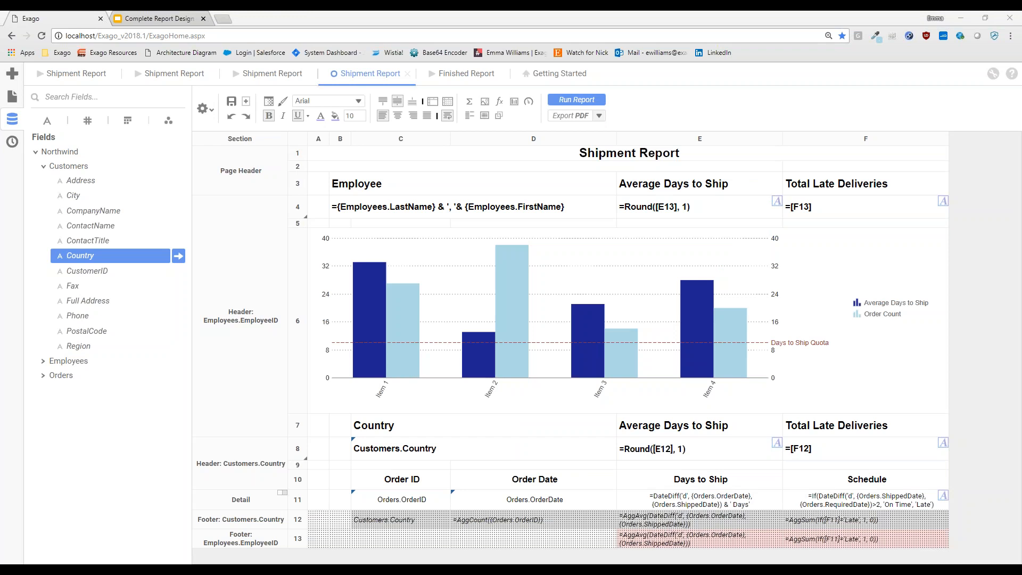
Step: Add a conditional Foreground Color of #A33636 to the Days to Ship formula cell E11 in the Detail section
{"action": "left_click", "coordinate": [698, 502]}
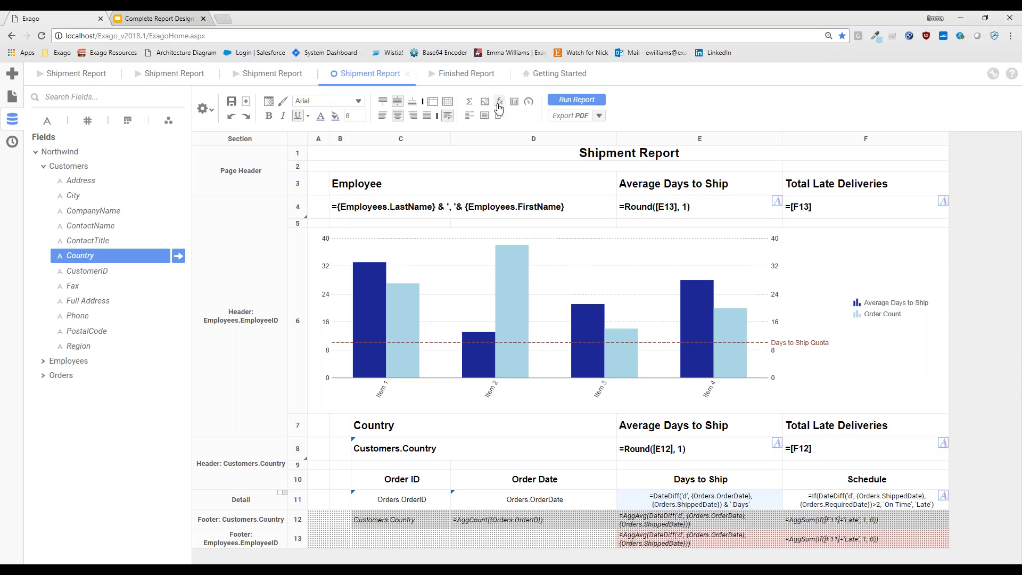
{"action": "left_click", "coordinate": [269, 102]}
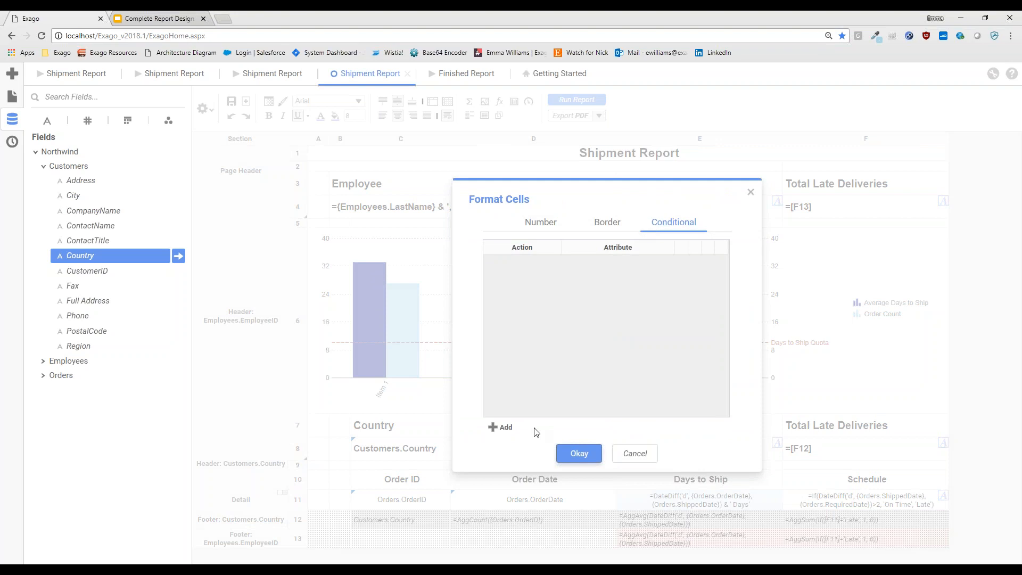
{"action": "left_click", "coordinate": [496, 428]}
{"action": "left_click", "coordinate": [668, 262]}
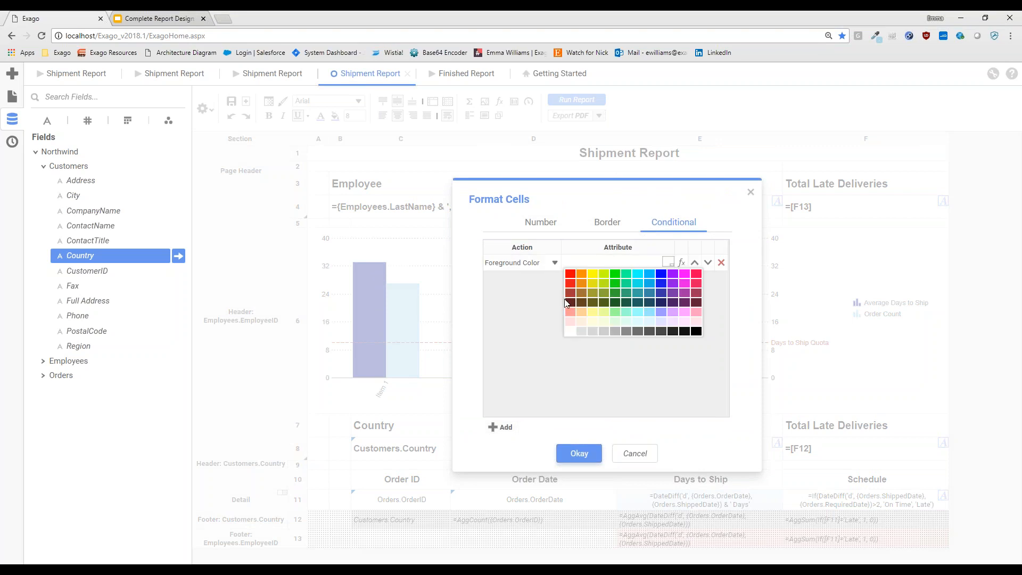
{"action": "left_click", "coordinate": [569, 293]}
Step: Set the Days to Ship cell's conditional formula to DateDiff('d', {Orders.OrderDate}, {Orders.ShippedDate})>10 and apply the formatting
{"action": "left_click", "coordinate": [681, 262]}
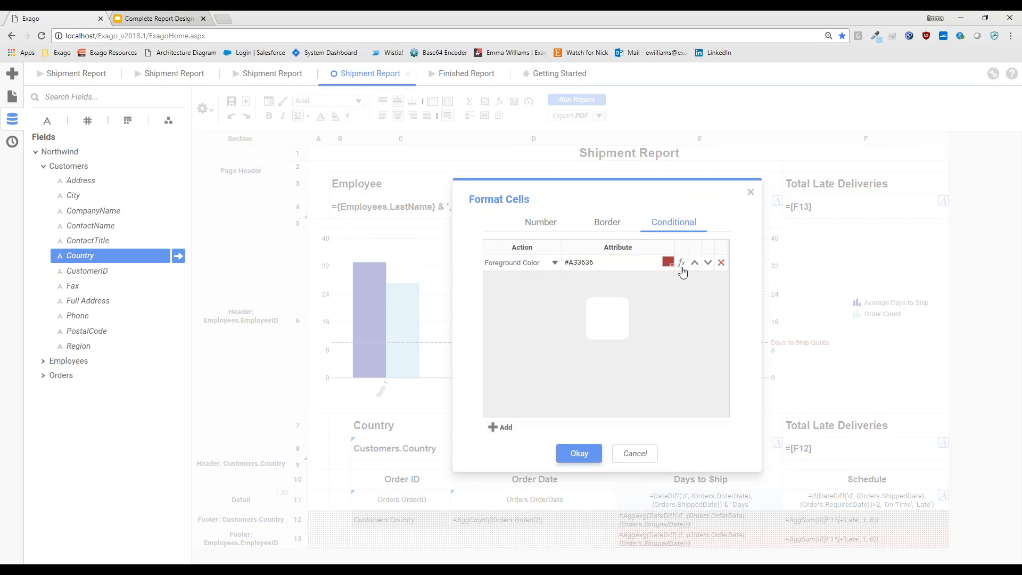
{"action": "type", "text": "datedi"}
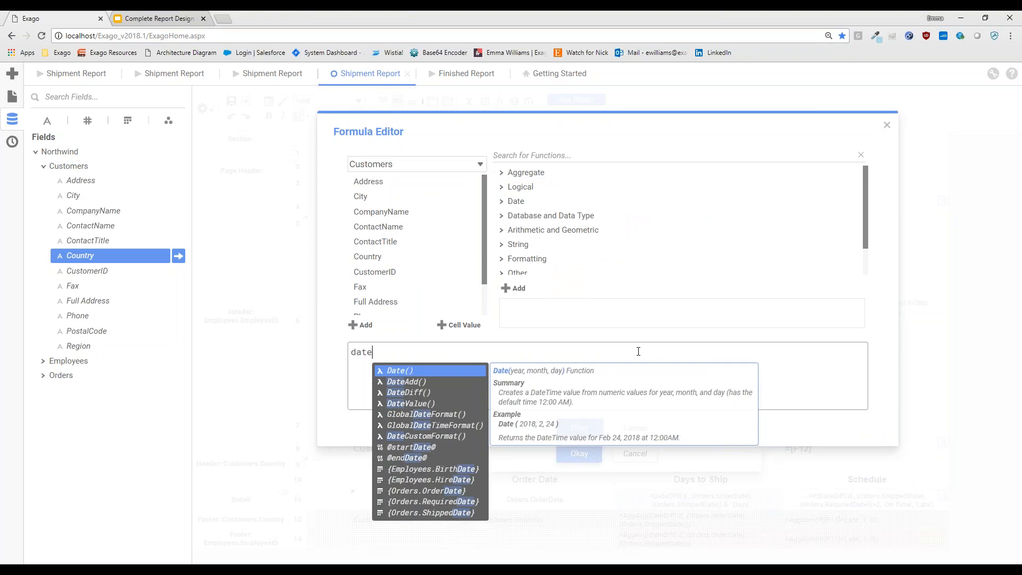
{"action": "key", "text": "Return"}
{"action": "type", "text": "'d', , )"}
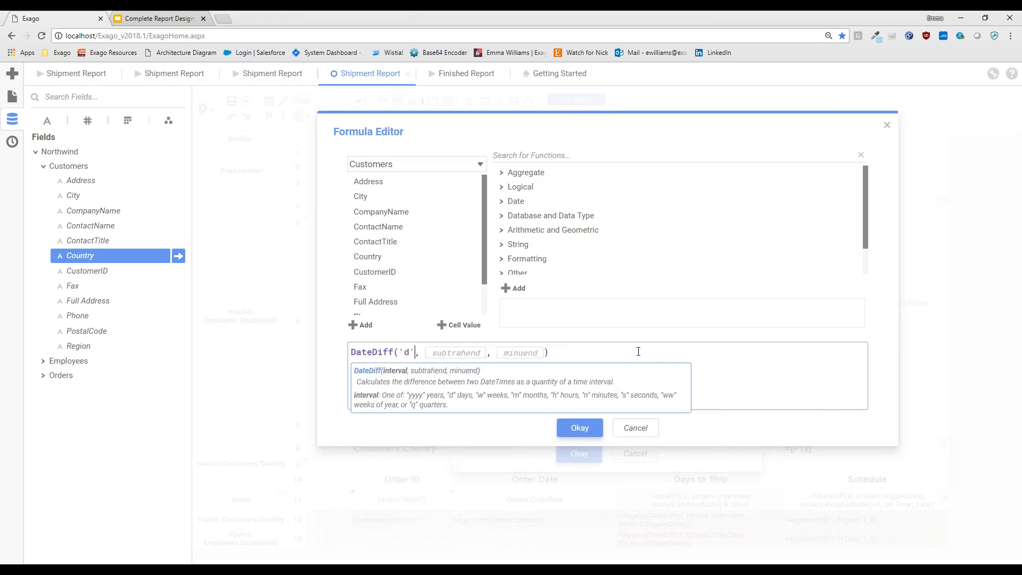
{"action": "key", "text": "Tab"}
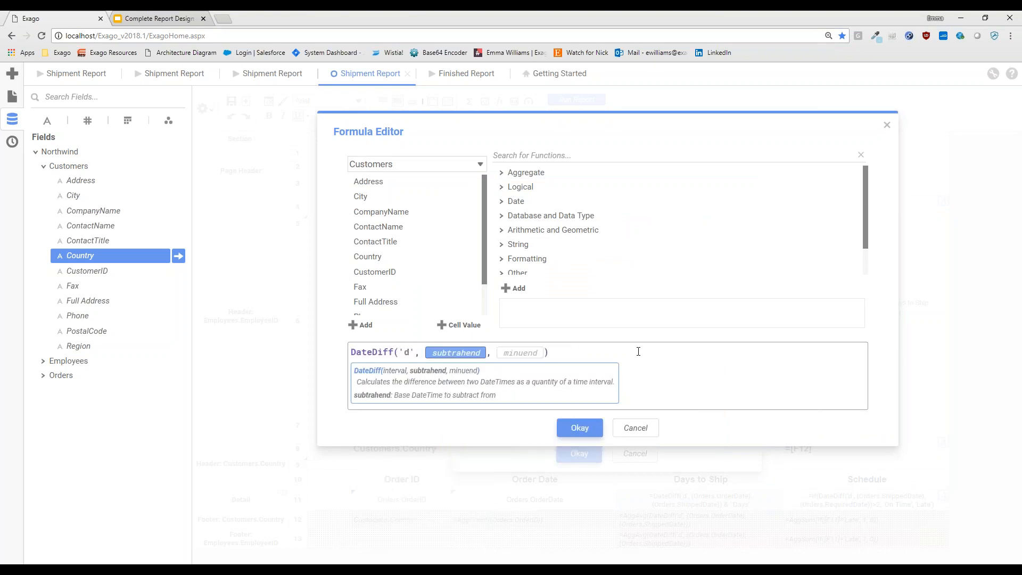
{"action": "type", "text": "{orderda"}
{"action": "key", "text": "Return"}
{"action": "key", "text": "Tab"}
{"action": "type", "text": "{shipped"}
{"action": "key", "text": "Return"}
{"action": "key", "text": "Tab"}
{"action": "type", "text": ">10"}
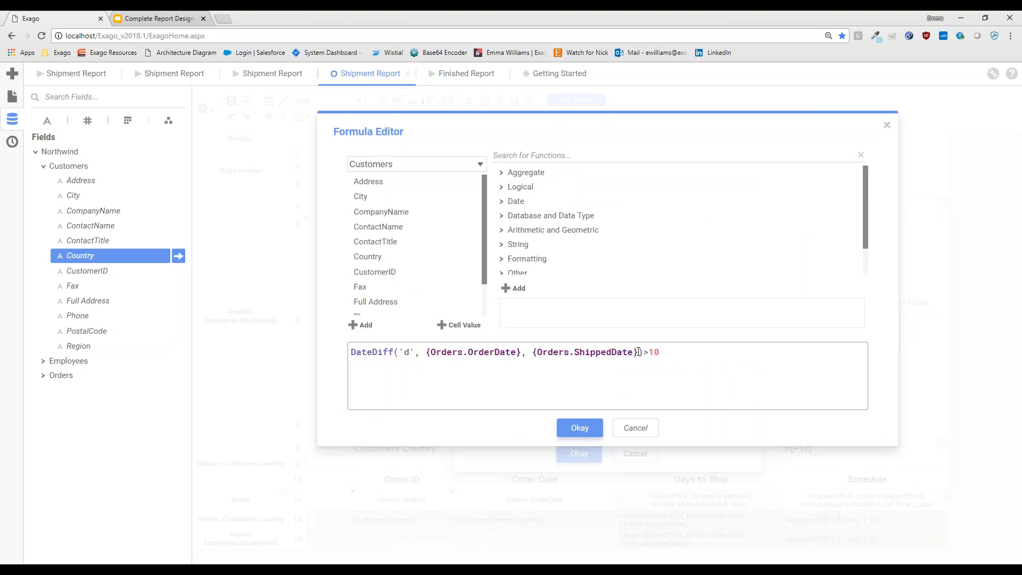
{"action": "left_click", "coordinate": [580, 429]}
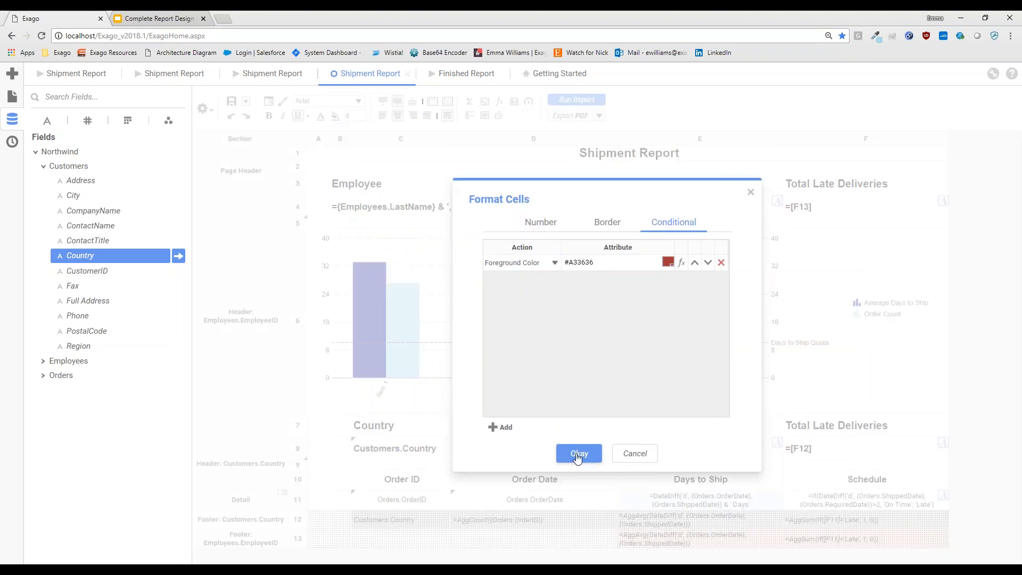
{"action": "left_click", "coordinate": [579, 453]}
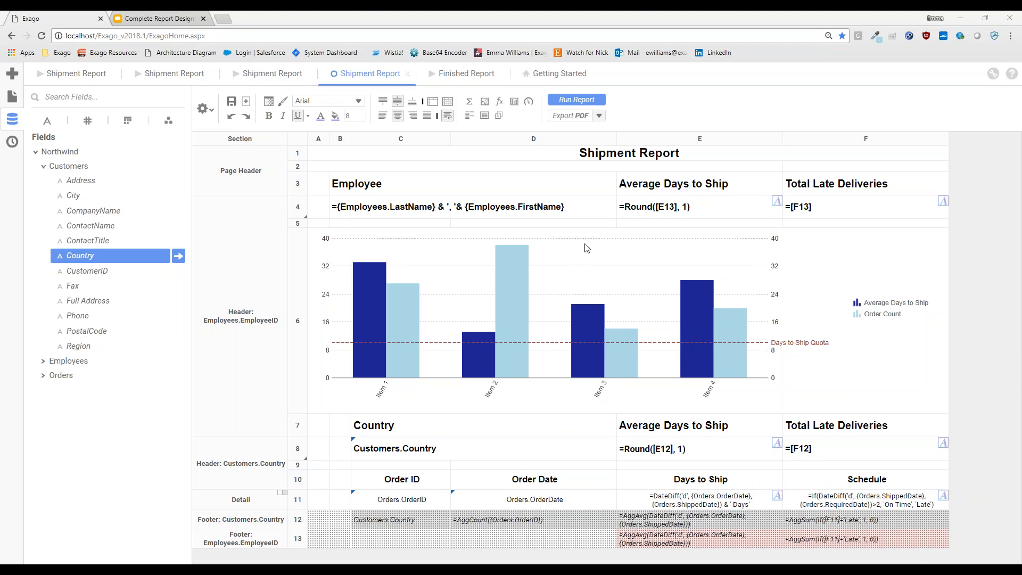
Step: Set up a Top/Bottom report filter that limits the report to the top 21 values
{"action": "left_click", "coordinate": [205, 112]}
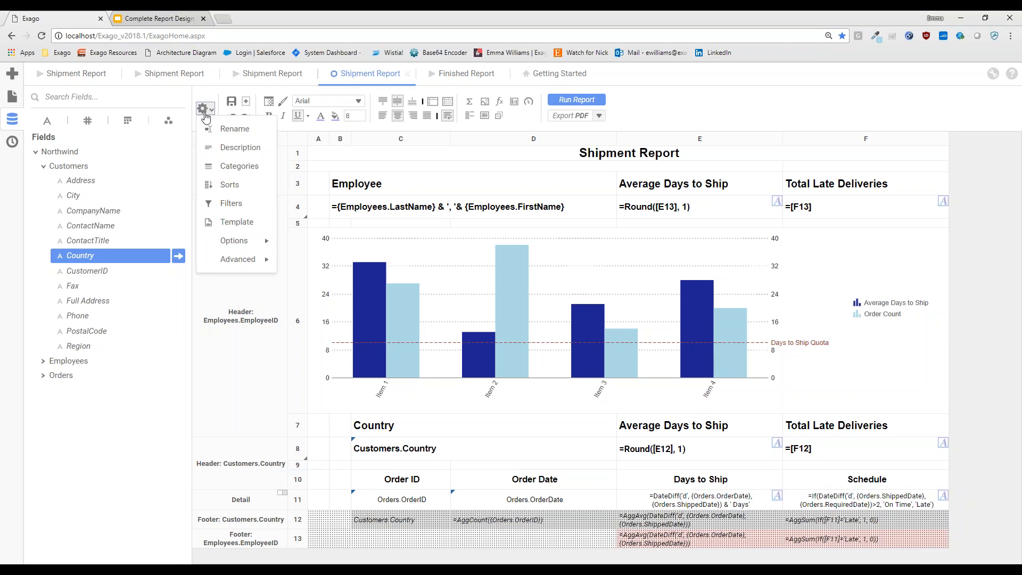
{"action": "left_click", "coordinate": [230, 204]}
{"action": "left_click", "coordinate": [603, 144]}
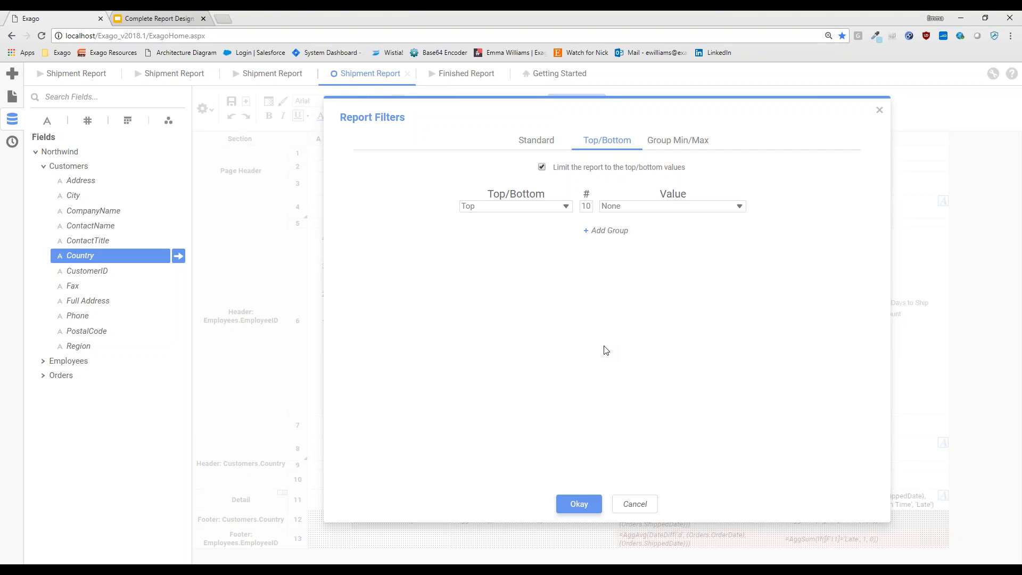
{"action": "double_click", "coordinate": [587, 207]}
{"action": "type", "text": "47"}
{"action": "key", "text": "Down"}
{"action": "key", "text": "Down"}
{"action": "key", "text": "Down"}
{"action": "key", "text": "Down"}
{"action": "key", "text": "Down"}
{"action": "key", "text": "Down"}
{"action": "key", "text": "Down"}
{"action": "key", "text": "Down"}
{"action": "key", "text": "Down"}
{"action": "key", "text": "Down"}
{"action": "key", "text": "Down"}
{"action": "key", "text": "Down"}
{"action": "key", "text": "Down"}
{"action": "key", "text": "Down"}
{"action": "key", "text": "Down"}
{"action": "key", "text": "Down"}
{"action": "key", "text": "Down"}
{"action": "key", "text": "Down"}
{"action": "key", "text": "Down"}
{"action": "key", "text": "Down"}
{"action": "key", "text": "Down"}
{"action": "key", "text": "Down"}
{"action": "key", "text": "Down"}
{"action": "key", "text": "Down"}
{"action": "key", "text": "Down"}
{"action": "key", "text": "Down"}
{"action": "left_click", "coordinate": [576, 294]}
Step: Set the value ranked by the Top/Bottom filter to =AggCount({Orders.OrderID}) from the Customers.Country footer
{"action": "left_click", "coordinate": [723, 208]}
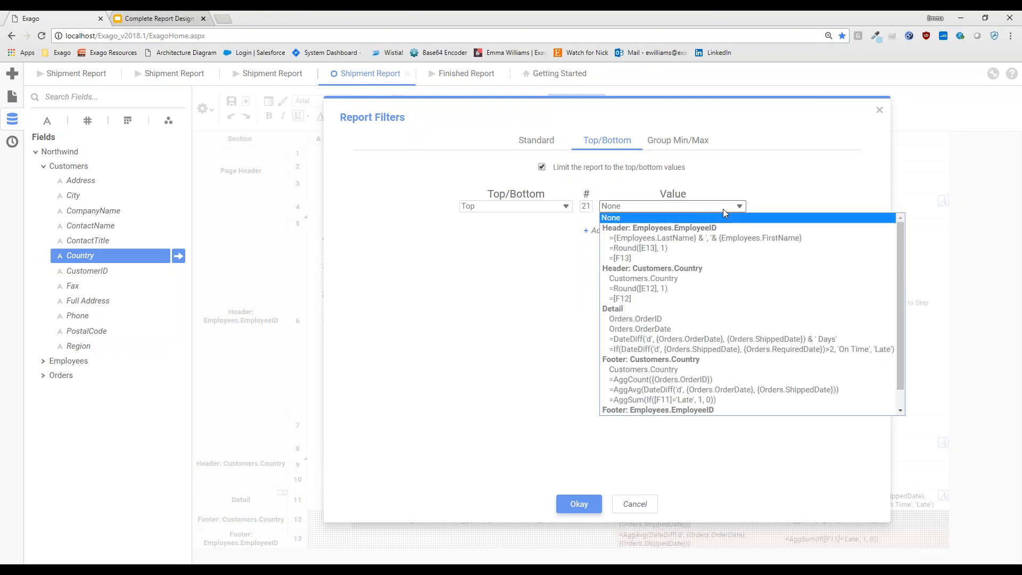
{"action": "left_click", "coordinate": [796, 187]}
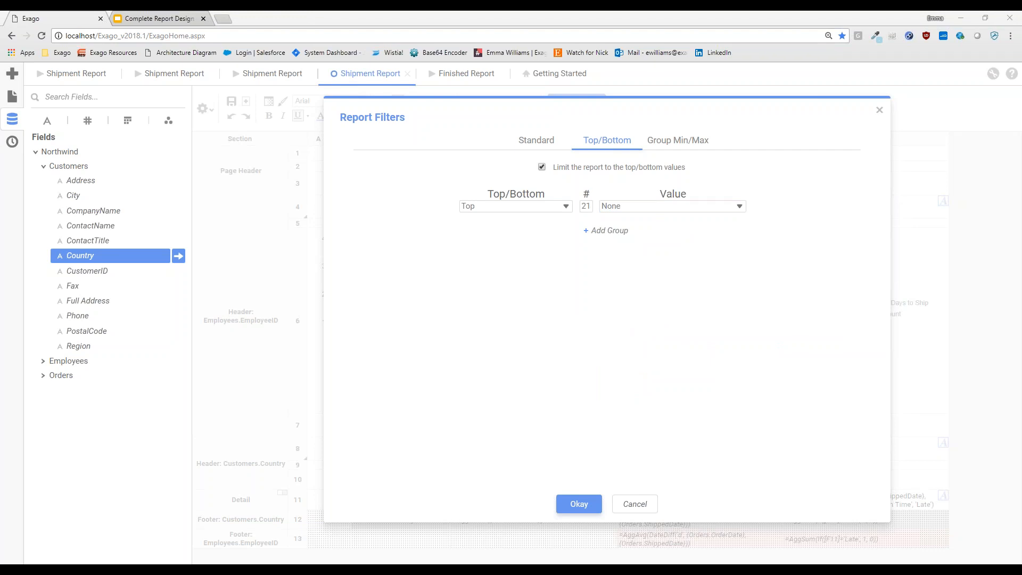
{"action": "left_click", "coordinate": [686, 207]}
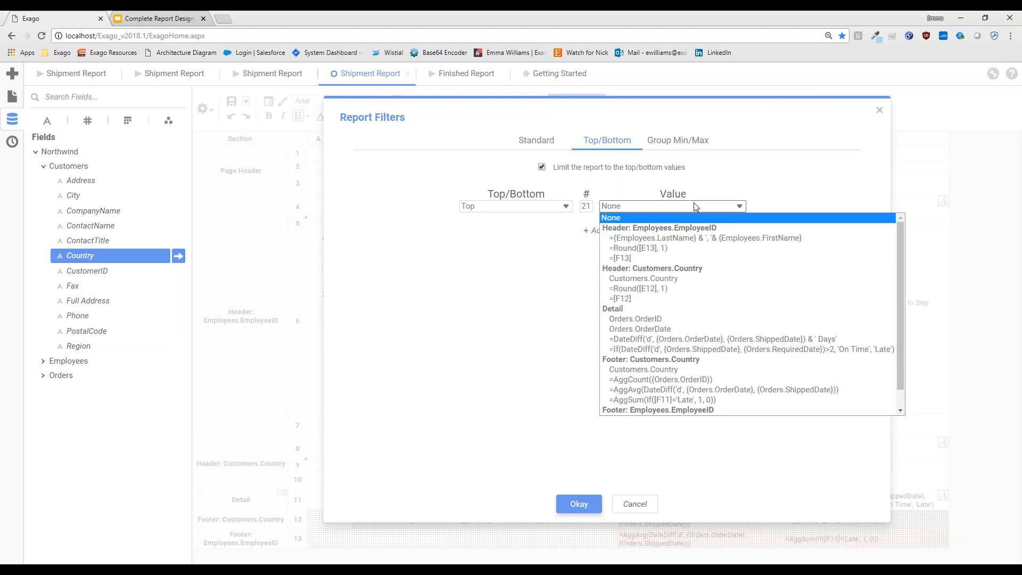
{"action": "left_click", "coordinate": [675, 379]}
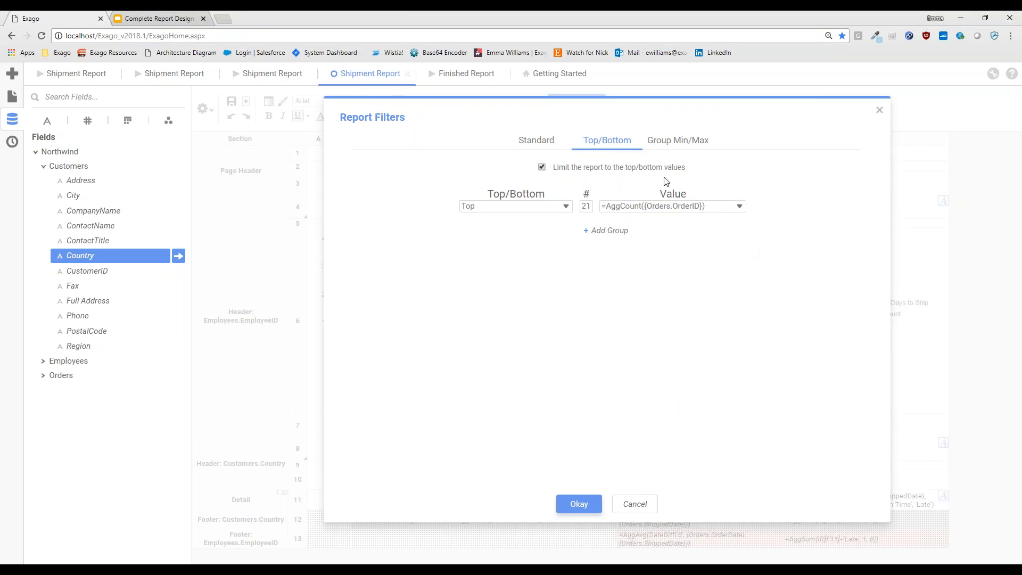
Step: Group the Top/Bottom filter for each Employees.EmployeeID and apply the report filters
{"action": "left_click", "coordinate": [611, 231]}
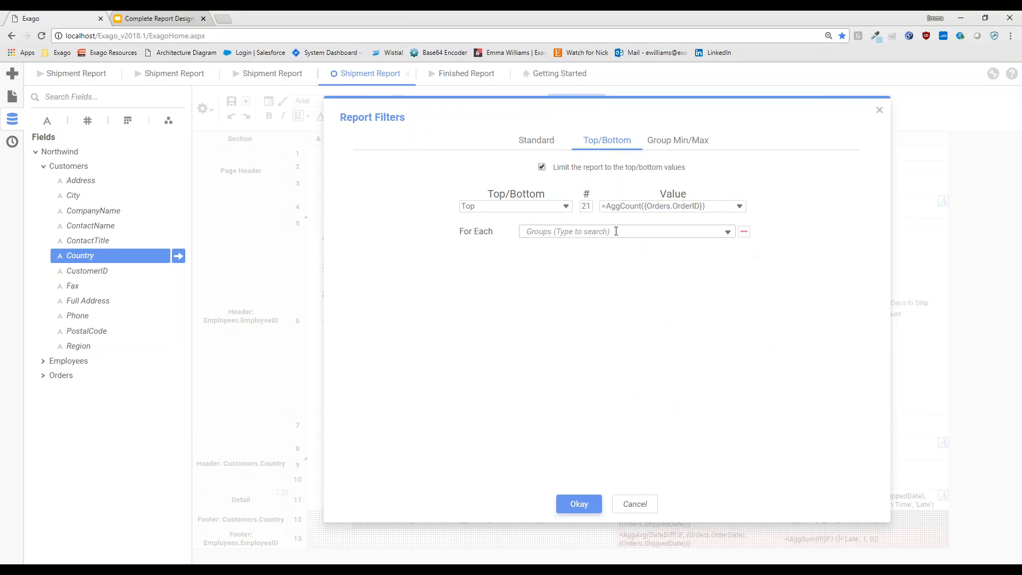
{"action": "left_click", "coordinate": [615, 231]}
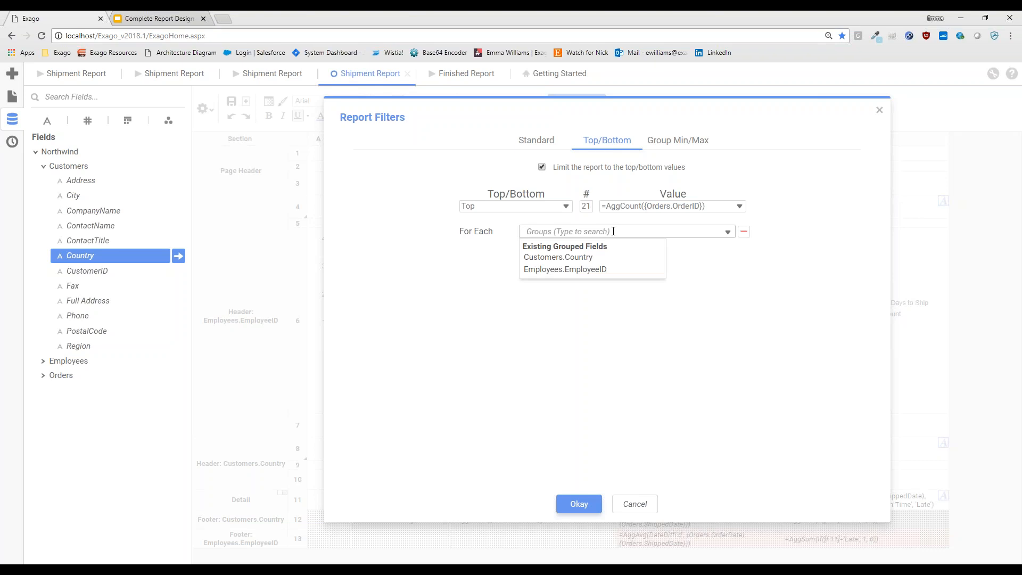
{"action": "left_click", "coordinate": [591, 269]}
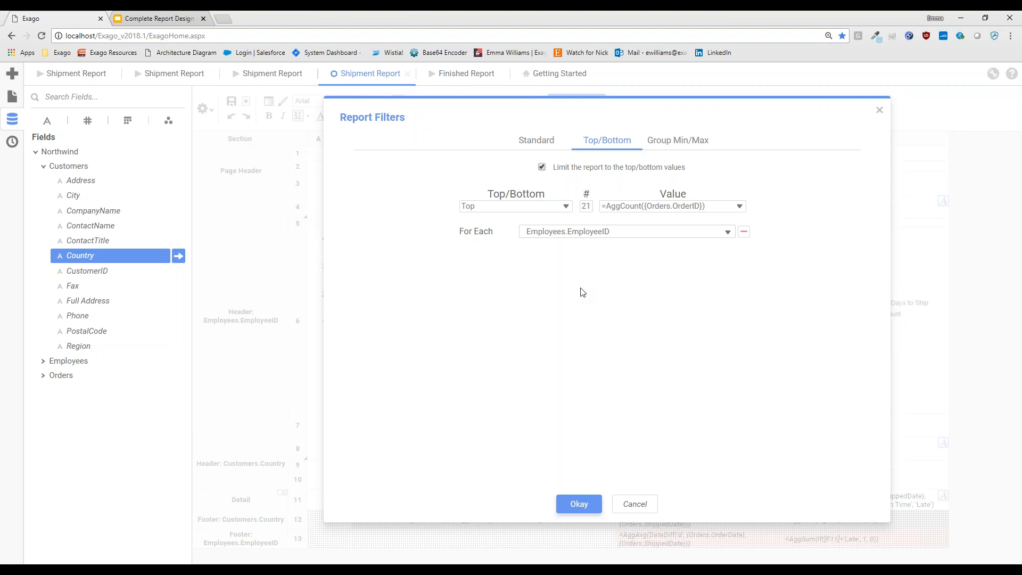
{"action": "left_click", "coordinate": [579, 504]}
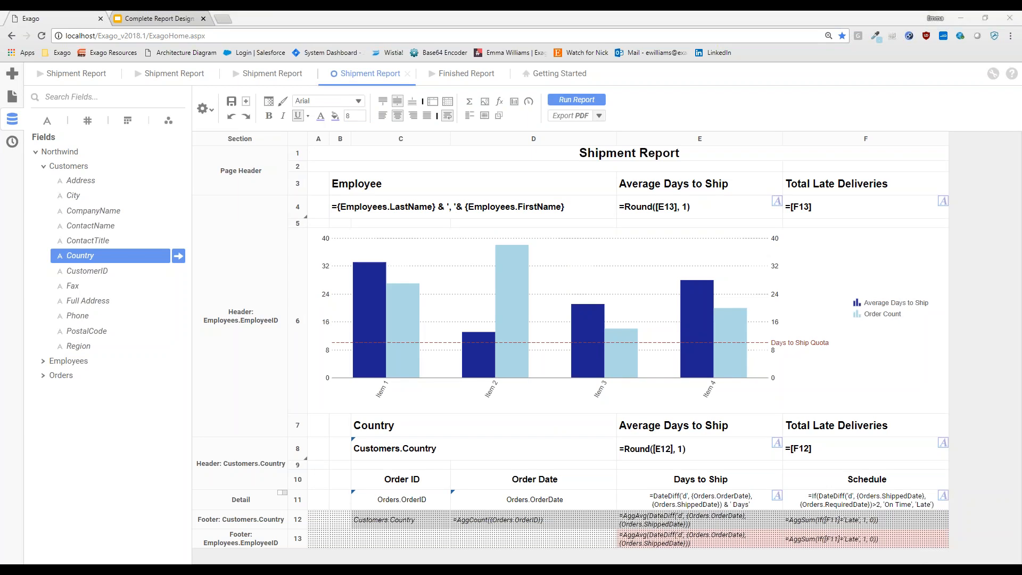
Step: Center the average days and late deliveries headings and values in E3:F4 and E7:F8
{"action": "left_click", "coordinate": [969, 366]}
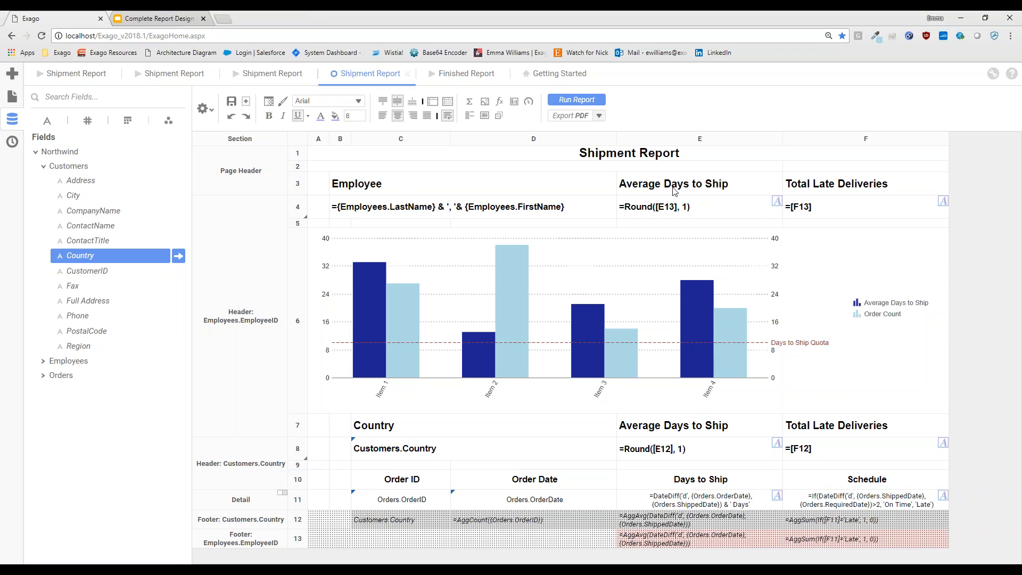
{"action": "left_click_drag", "start_coordinate": [674, 191], "coordinate": [941, 202]}
{"action": "left_click", "coordinate": [397, 116]}
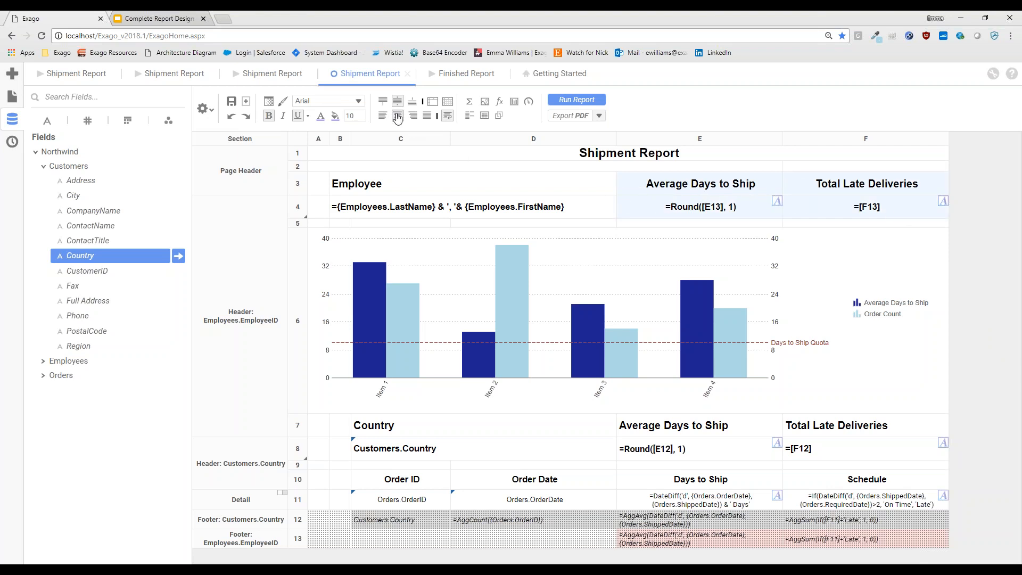
{"action": "left_click_drag", "start_coordinate": [723, 425], "coordinate": [868, 446]}
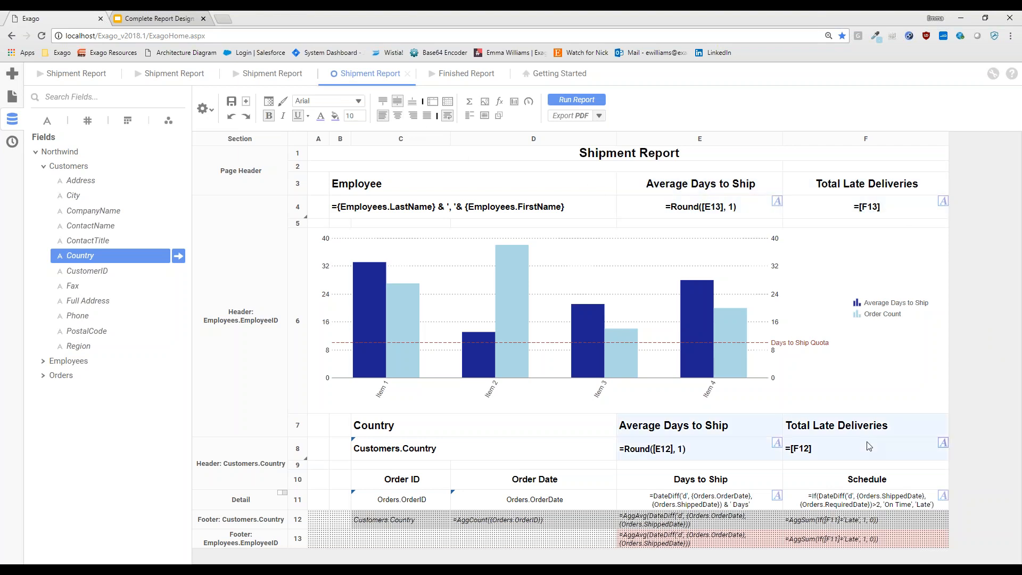
{"action": "left_click", "coordinate": [398, 116]}
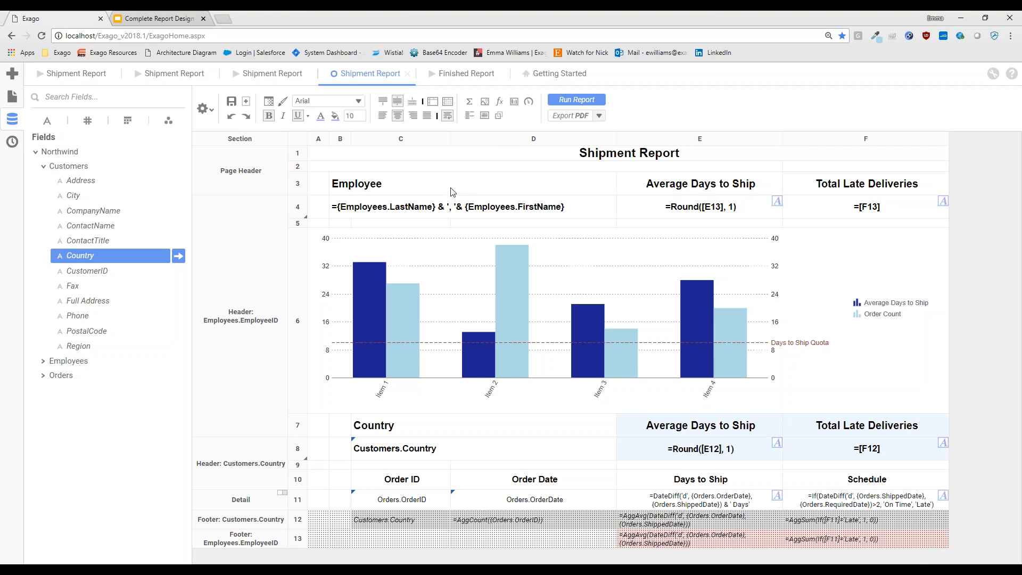
{"action": "left_click", "coordinate": [996, 374]}
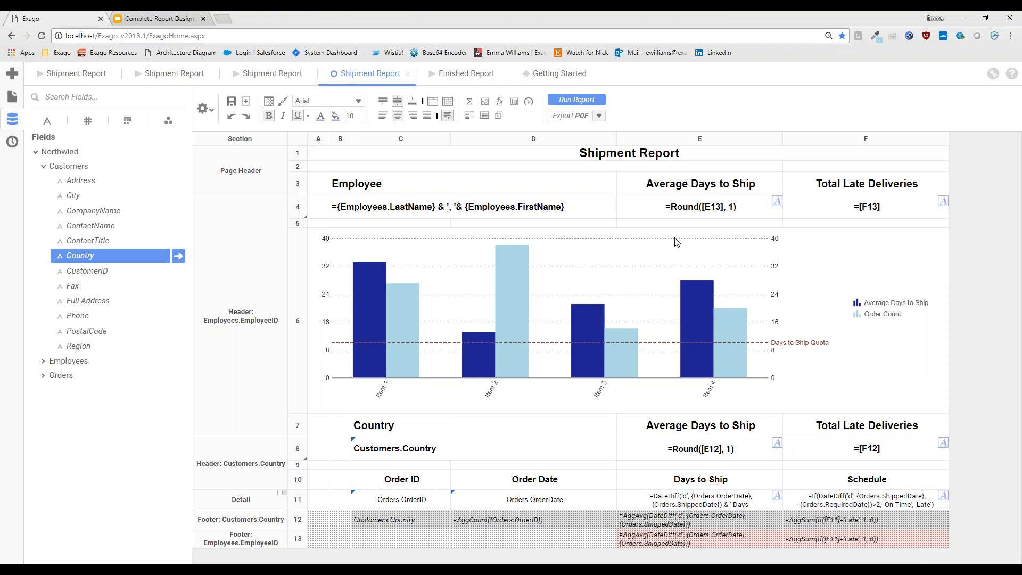
Step: Turn off auto height for row 1 with the report title and set its height to 35 px
{"action": "left_click", "coordinate": [298, 154]}
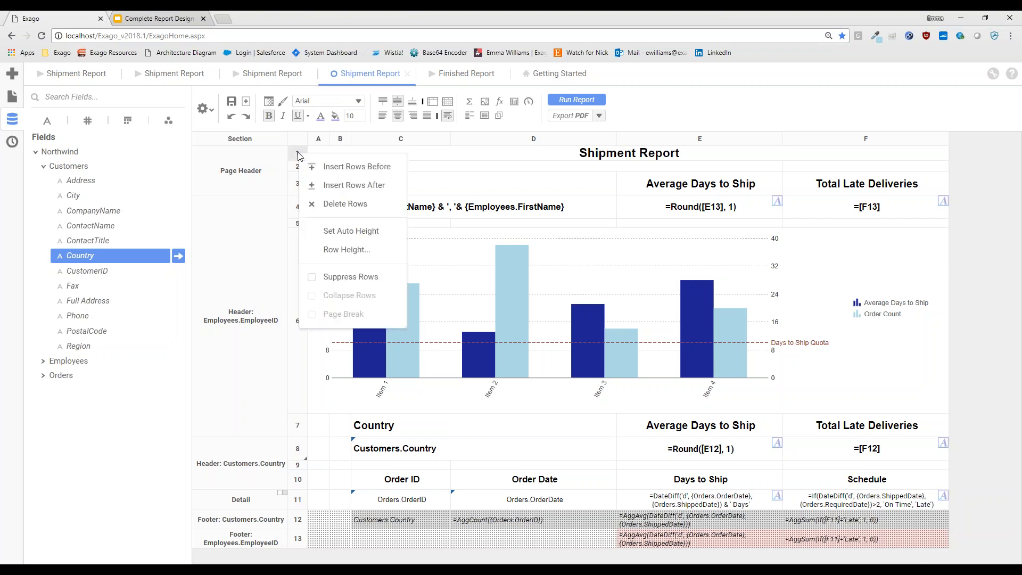
{"action": "left_click", "coordinate": [344, 249]}
{"action": "left_click", "coordinate": [613, 317]}
{"action": "left_click", "coordinate": [621, 333]}
{"action": "type", "text": "2"}
{"action": "key", "text": "BackSpace"}
{"action": "type", "text": "36"}
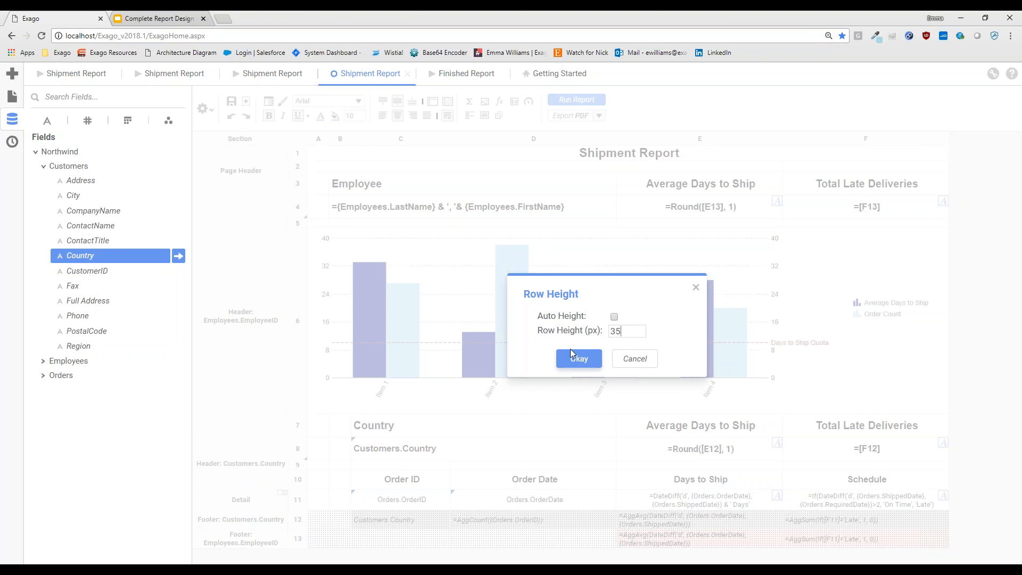
{"action": "left_click", "coordinate": [578, 359]}
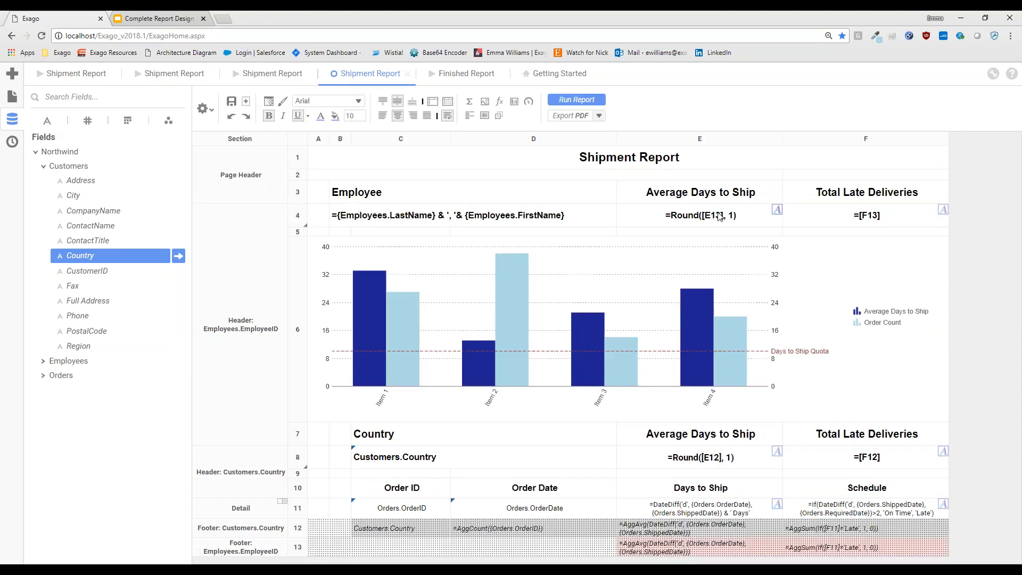
Step: Sample the dark blue of the chart's Average Days to Ship bars with the browser's color picker
{"action": "left_click", "coordinate": [664, 166]}
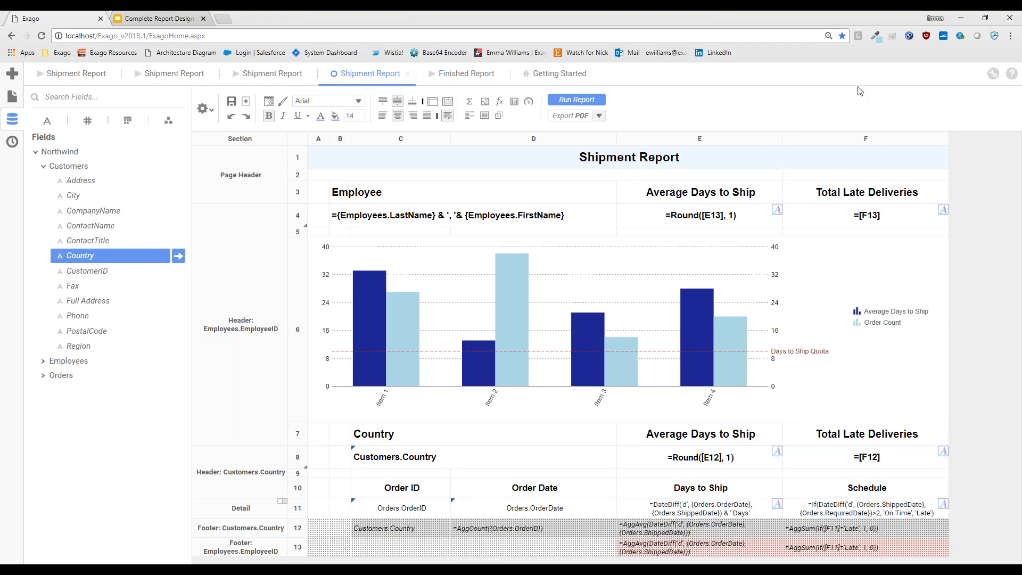
{"action": "left_click", "coordinate": [876, 36]}
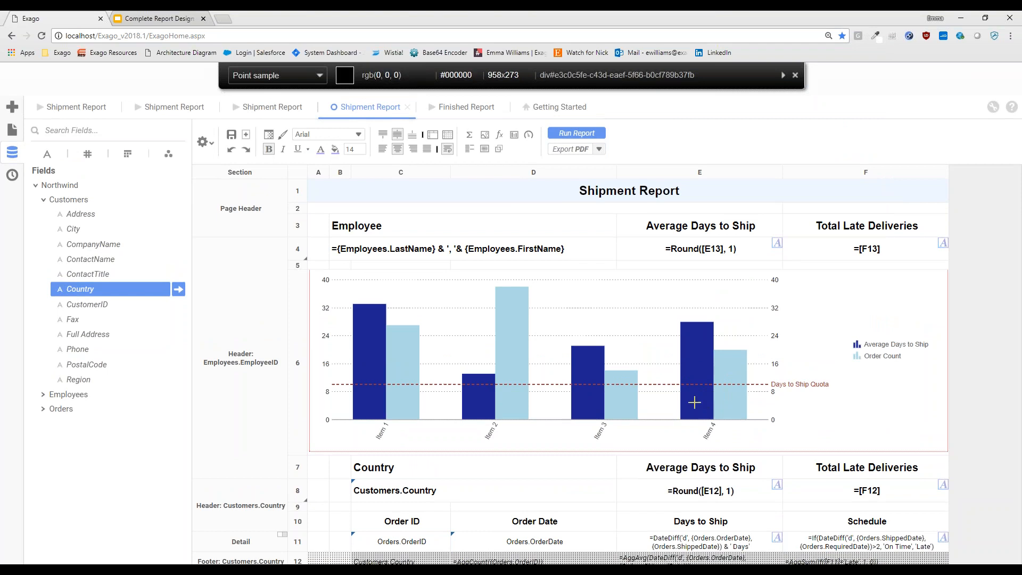
{"action": "left_click", "coordinate": [966, 300]}
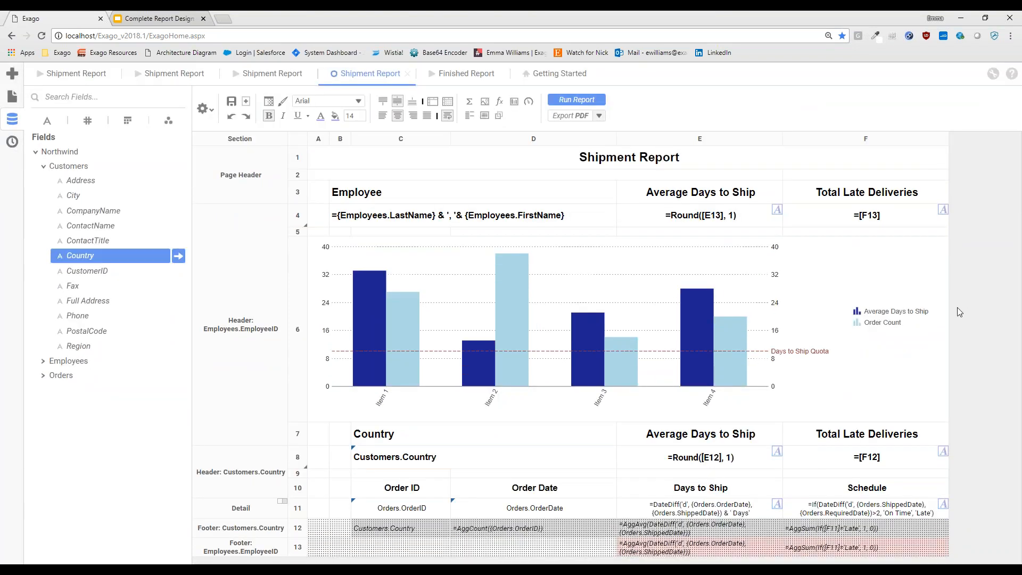
{"action": "left_click", "coordinate": [699, 333]}
Step: Try a bright blue background fill on rows 1 to 4, covering the title and employee header cells
{"action": "left_click", "coordinate": [688, 224]}
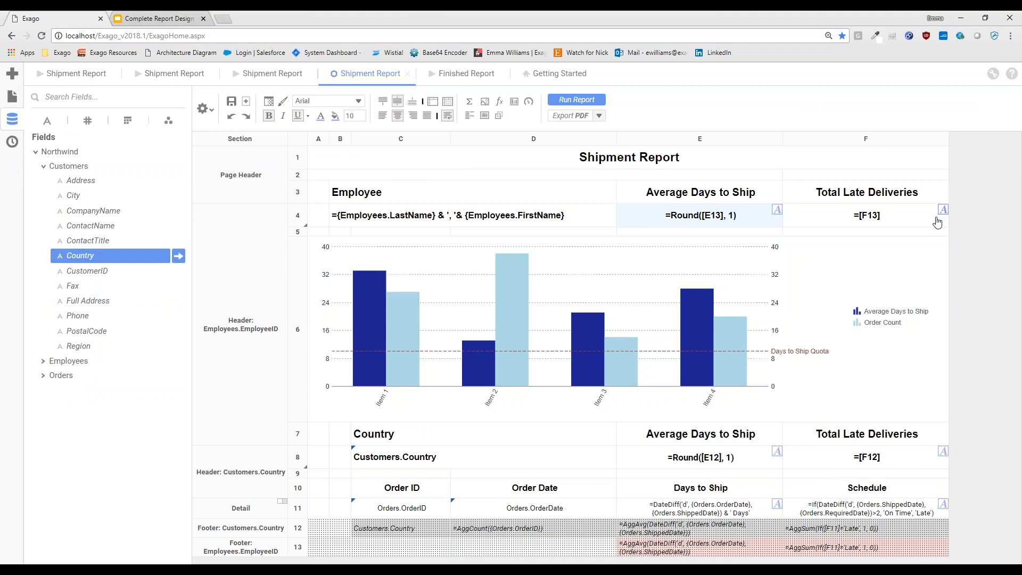
{"action": "left_click", "coordinate": [359, 160]}
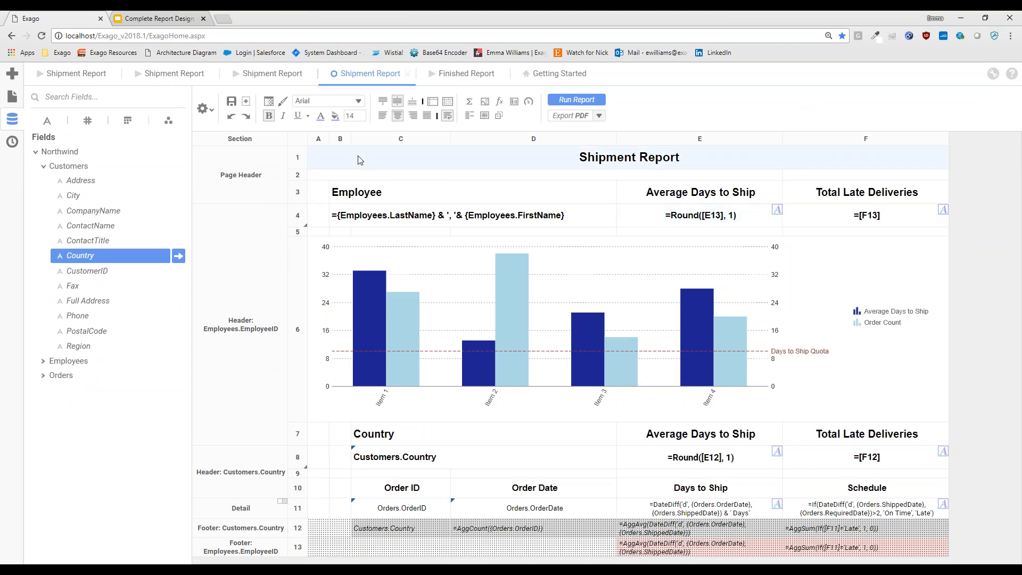
{"action": "left_click", "coordinate": [825, 226], "text": "shift"}
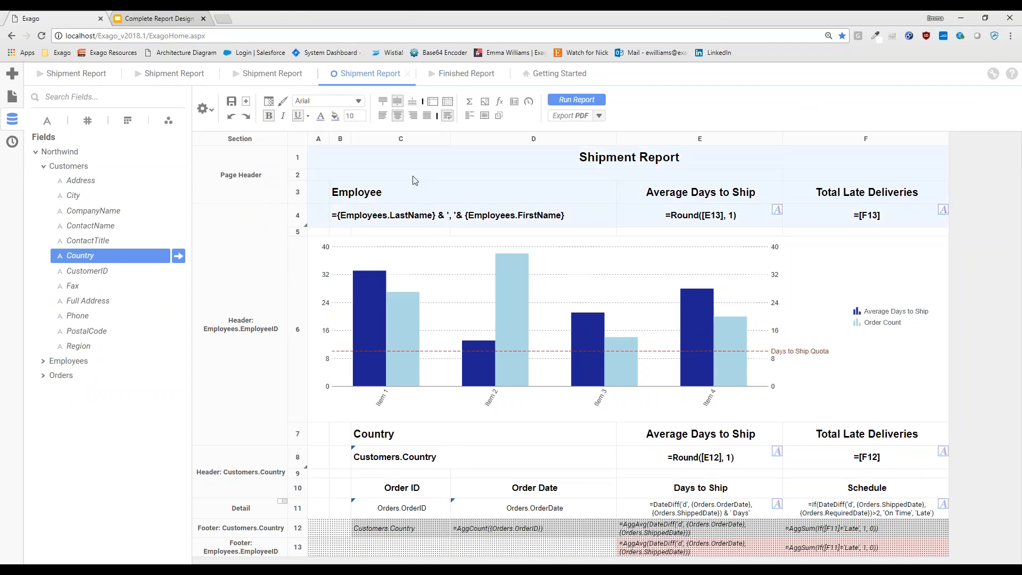
{"action": "left_click", "coordinate": [335, 116]}
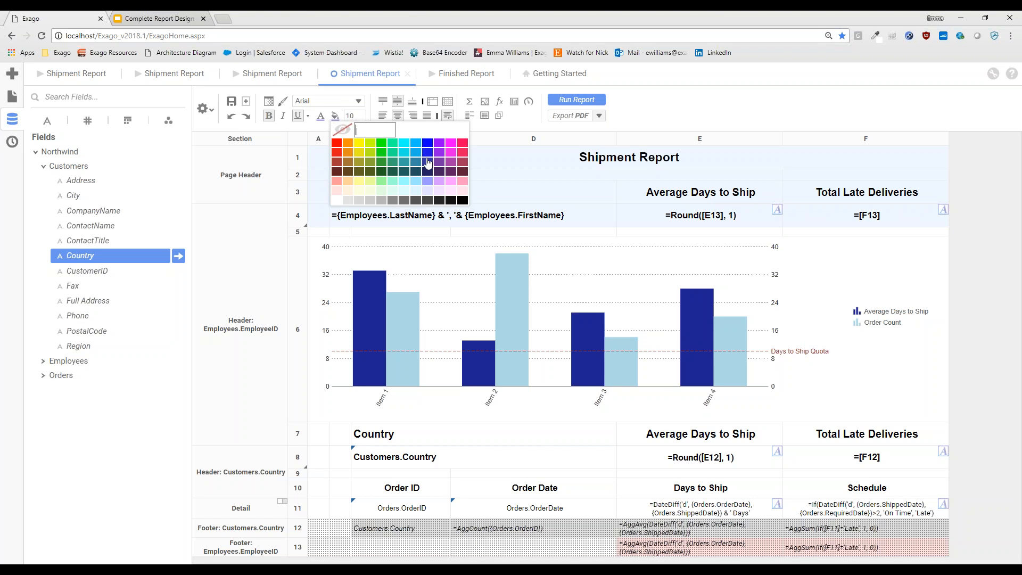
{"action": "left_click", "coordinate": [430, 153]}
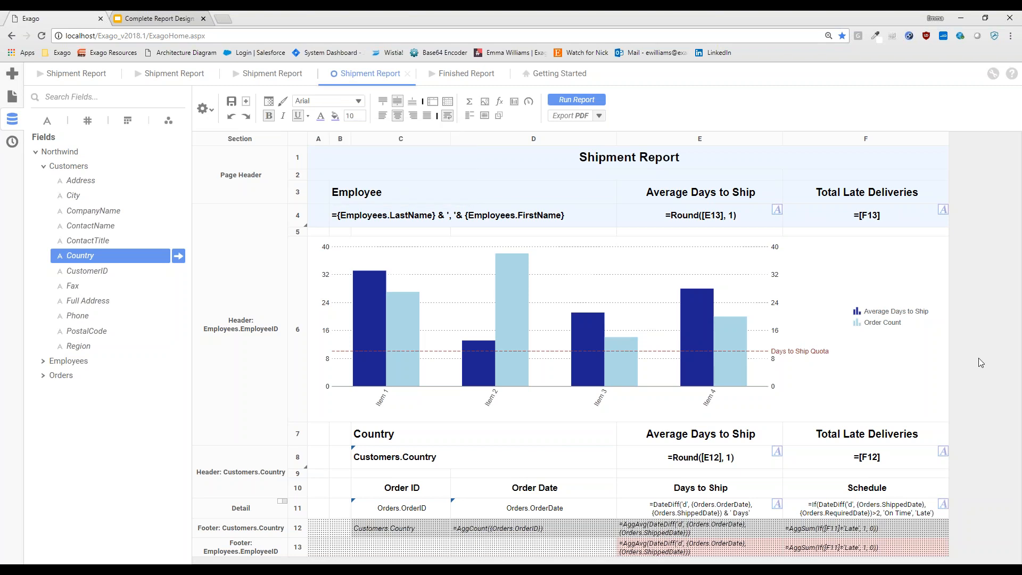
Step: Remove the blue background fill from rows 1 to 4
{"action": "left_click", "coordinate": [341, 150]}
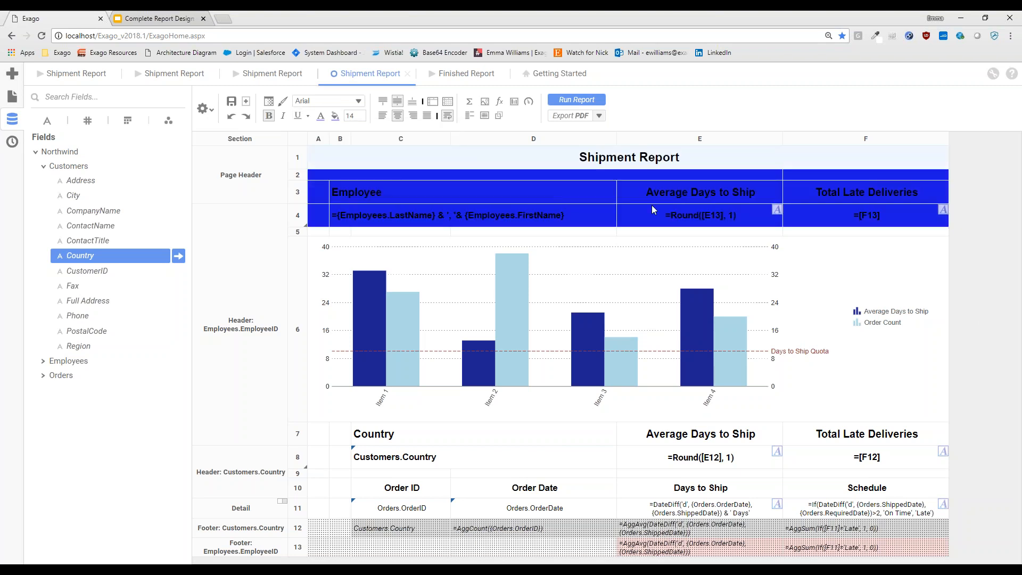
{"action": "left_click", "coordinate": [912, 217], "text": "shift"}
{"action": "left_click", "coordinate": [335, 116]}
Step: Set the font color of the report title and employee headings and values in rows 1 to 4 to blue
{"action": "left_click", "coordinate": [353, 163]}
{"action": "left_click", "coordinate": [860, 213], "text": "shift"}
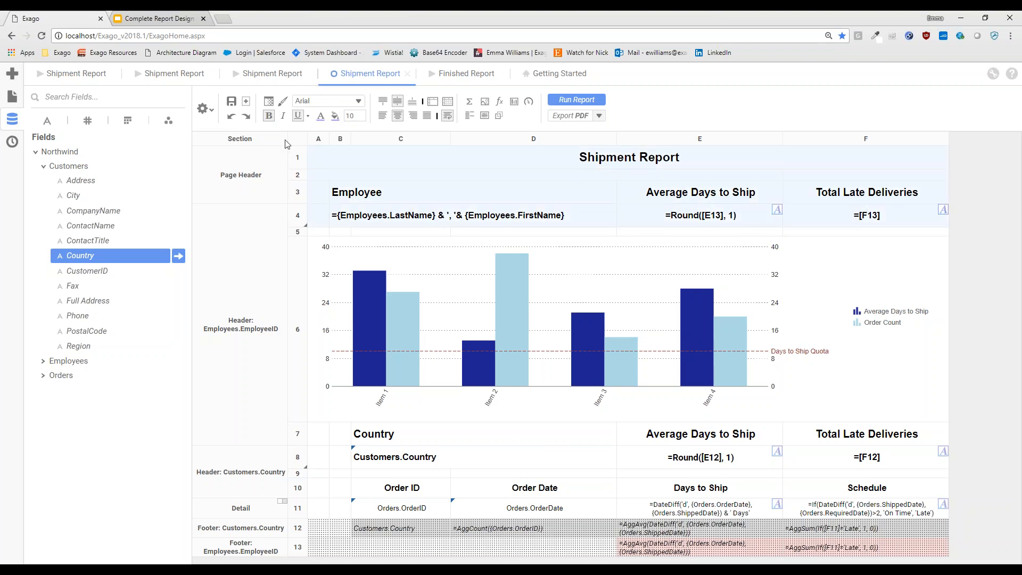
{"action": "left_click", "coordinate": [319, 115]}
{"action": "left_click", "coordinate": [411, 161]}
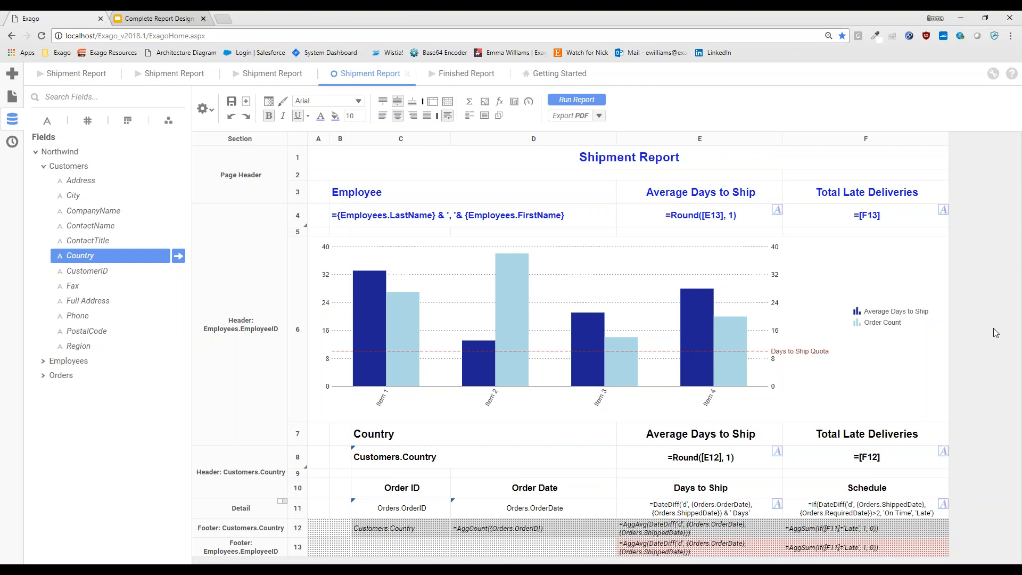
{"action": "left_click", "coordinate": [877, 36]}
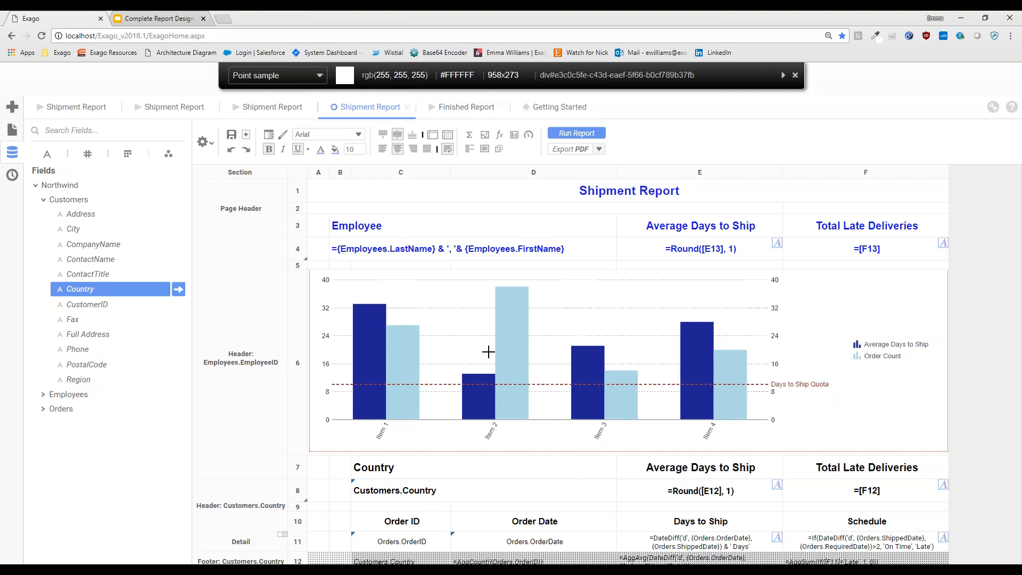
{"action": "left_click", "coordinate": [935, 95]}
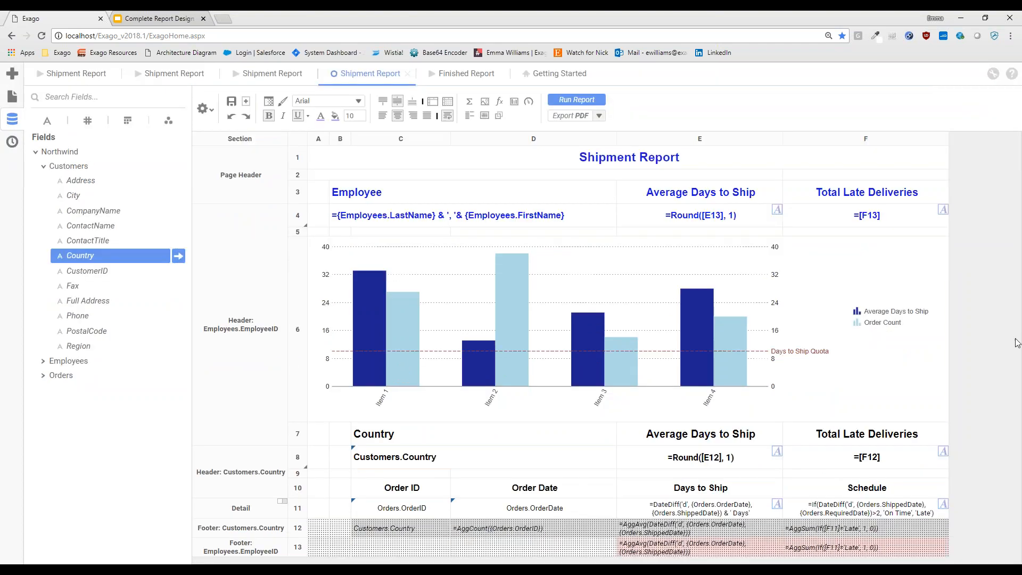
{"action": "left_click", "coordinate": [730, 330]}
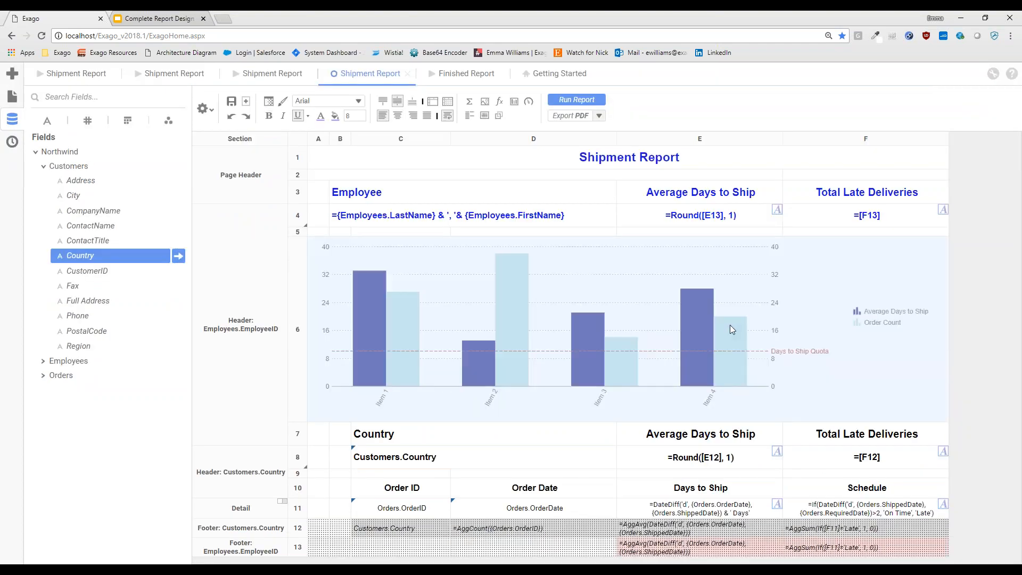
{"action": "left_click", "coordinate": [1009, 378]}
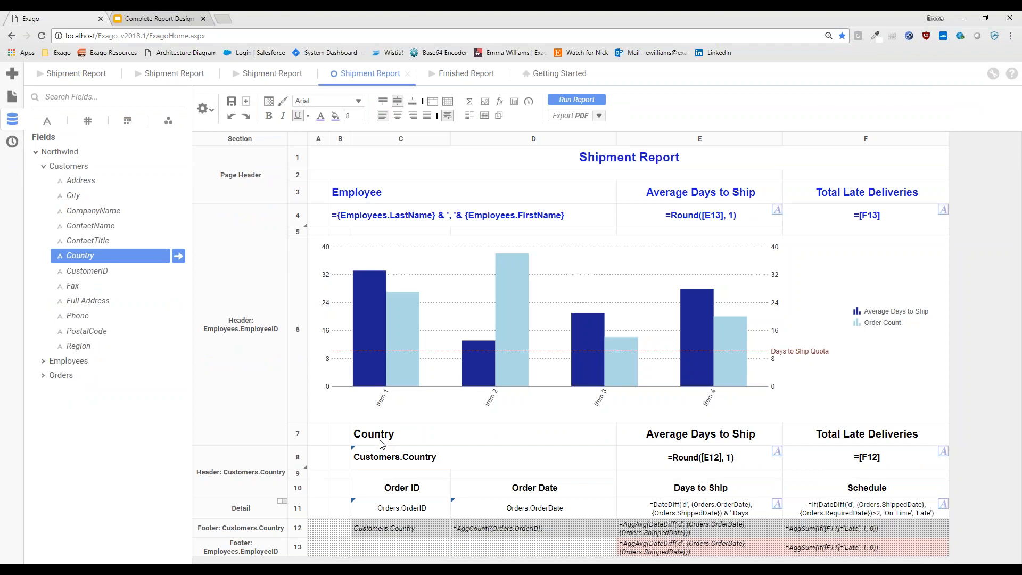
{"action": "left_click", "coordinate": [393, 491]}
{"action": "left_click", "coordinate": [828, 496], "text": "shift"}
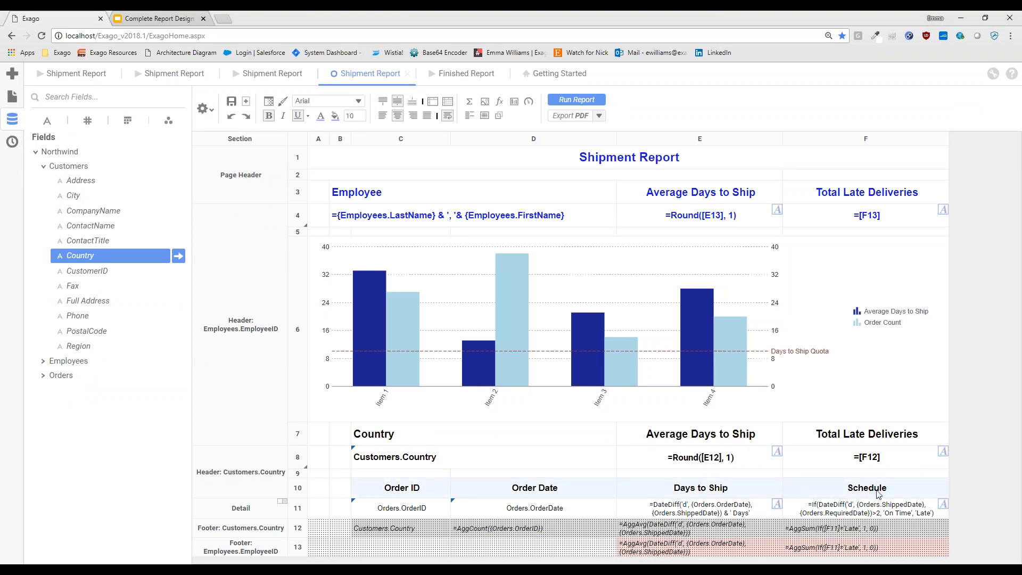
Step: Review the Finished Report's colored headers, collapse the first employee's group and hide the report list
{"action": "left_click", "coordinate": [455, 74]}
{"action": "scroll", "coordinate": [387, 427], "scroll_direction": "down", "scroll_amount": 2}
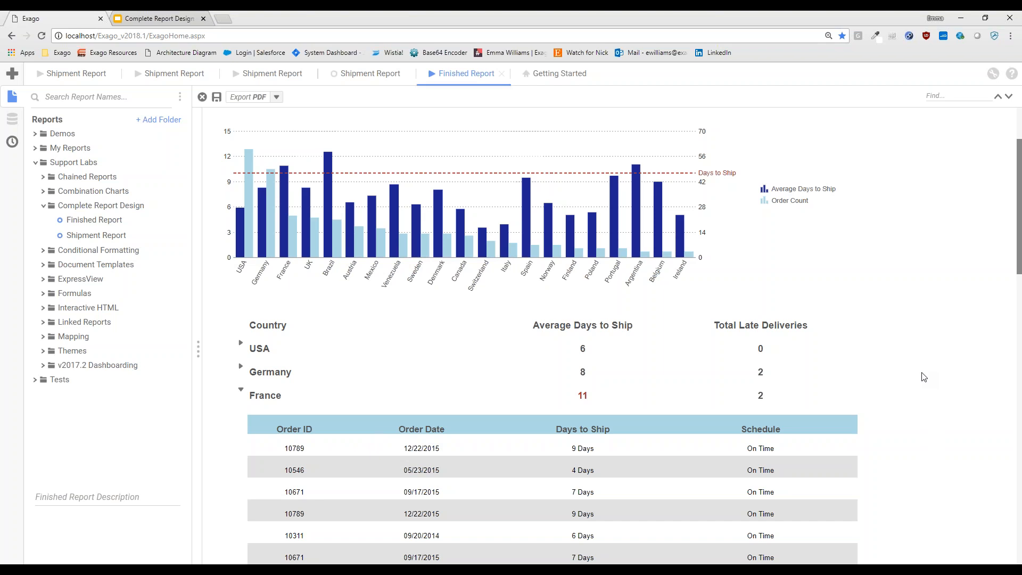
{"action": "scroll", "coordinate": [923, 377], "scroll_direction": "up", "scroll_amount": 3}
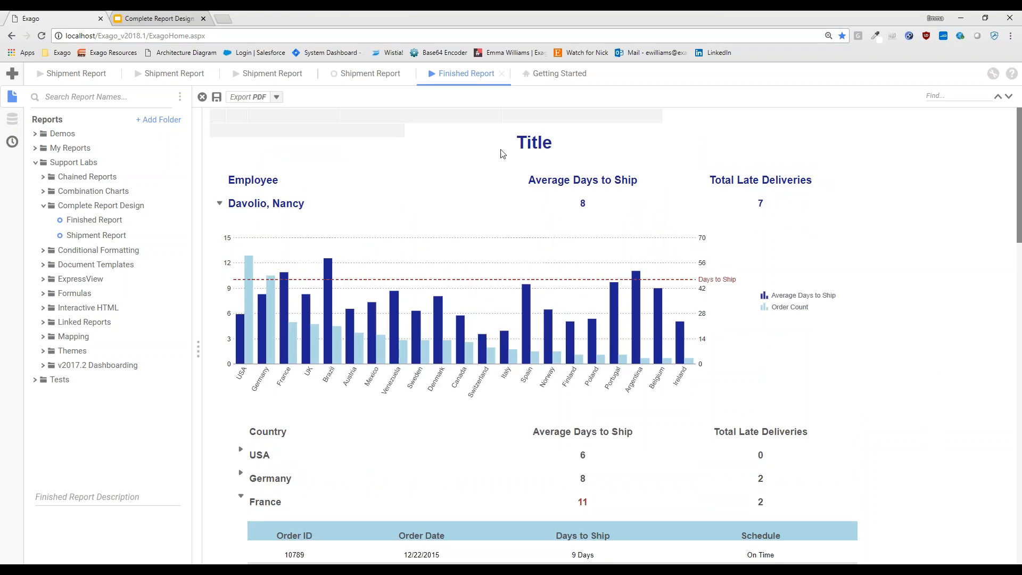
{"action": "left_click", "coordinate": [219, 203]}
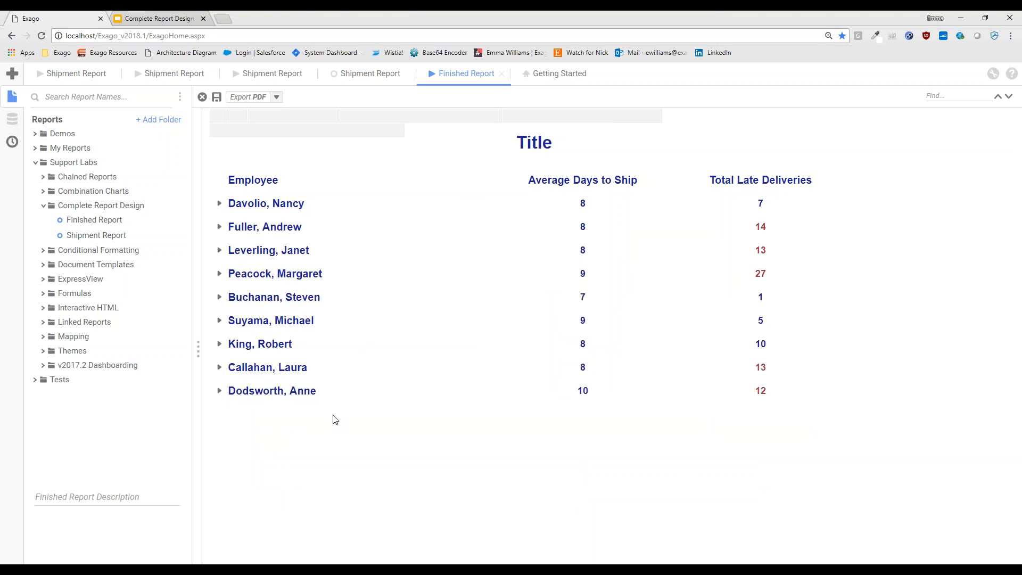
{"action": "left_click", "coordinate": [8, 103]}
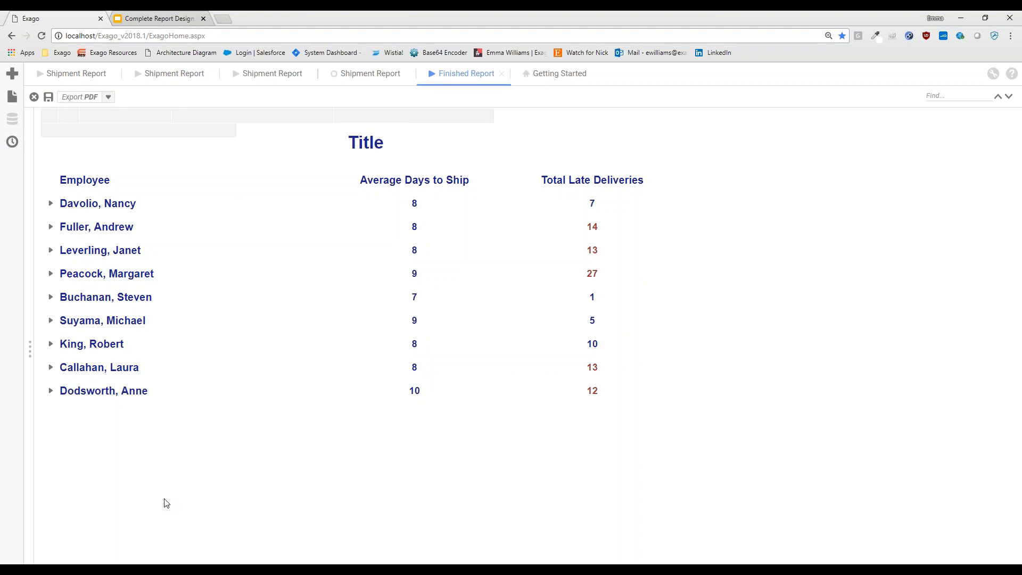
Step: Expand the second employee's group in the Finished Report and examine its chart and country rows
{"action": "left_click", "coordinate": [50, 228]}
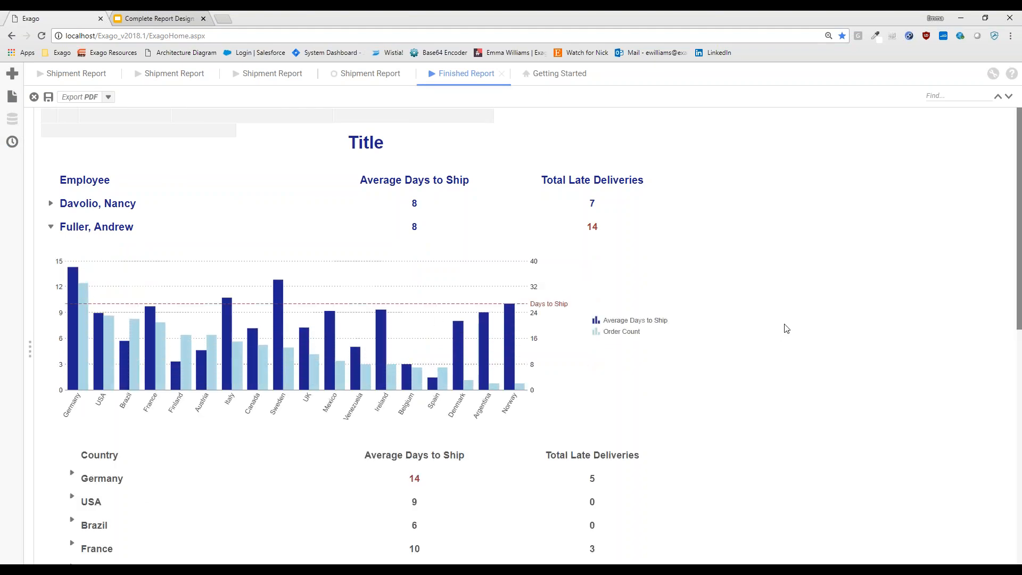
{"action": "scroll", "coordinate": [782, 330], "scroll_direction": "down", "scroll_amount": 1}
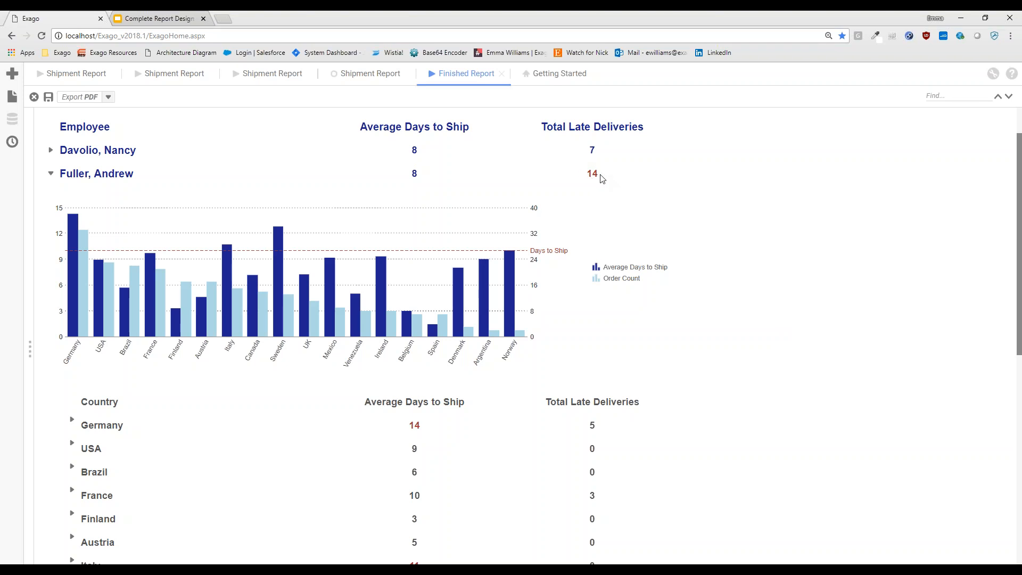
{"action": "scroll", "coordinate": [753, 423], "scroll_direction": "down", "scroll_amount": 4}
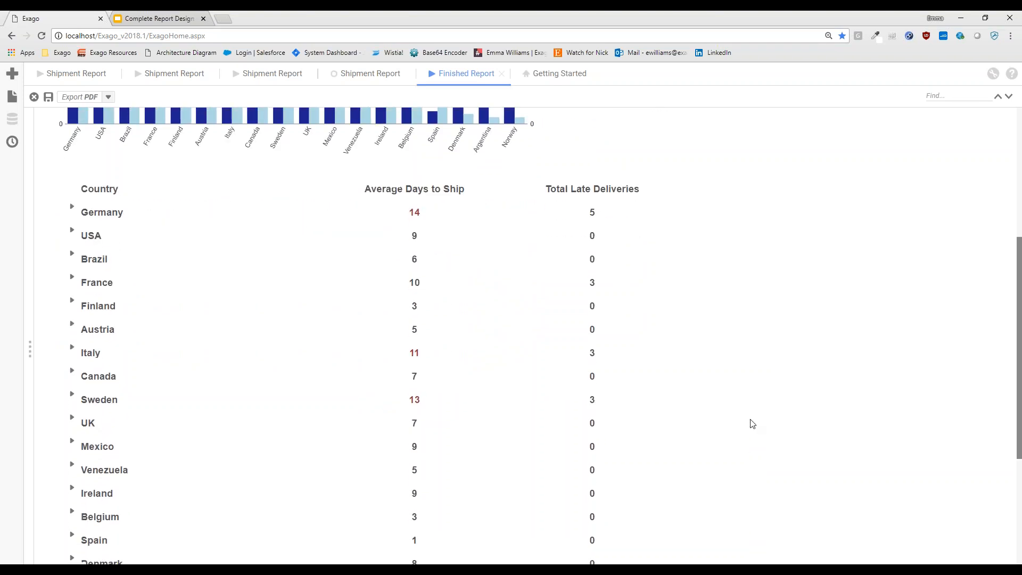
{"action": "scroll", "coordinate": [752, 423], "scroll_direction": "down", "scroll_amount": 3}
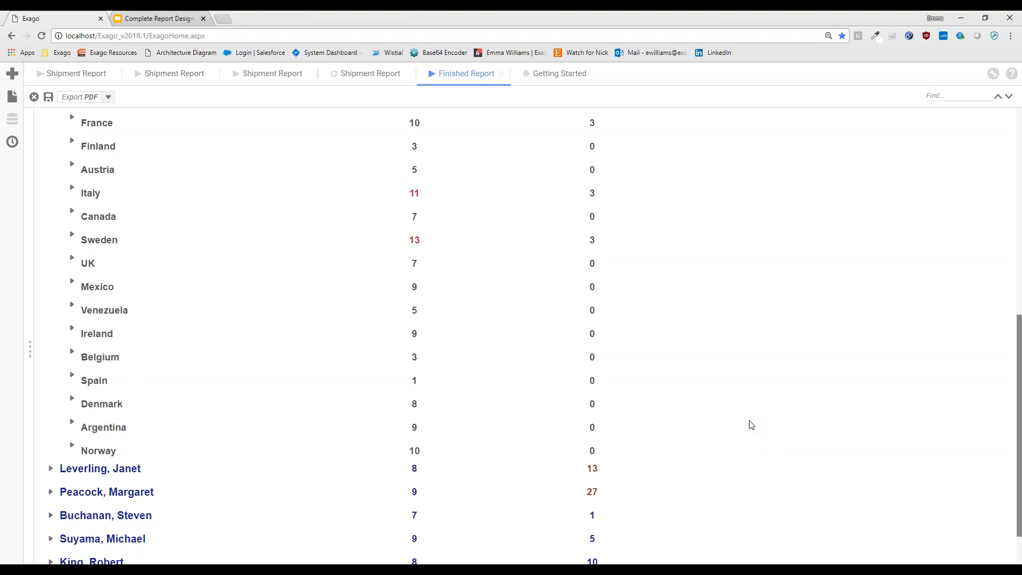
{"action": "scroll", "coordinate": [745, 432], "scroll_direction": "up", "scroll_amount": 4}
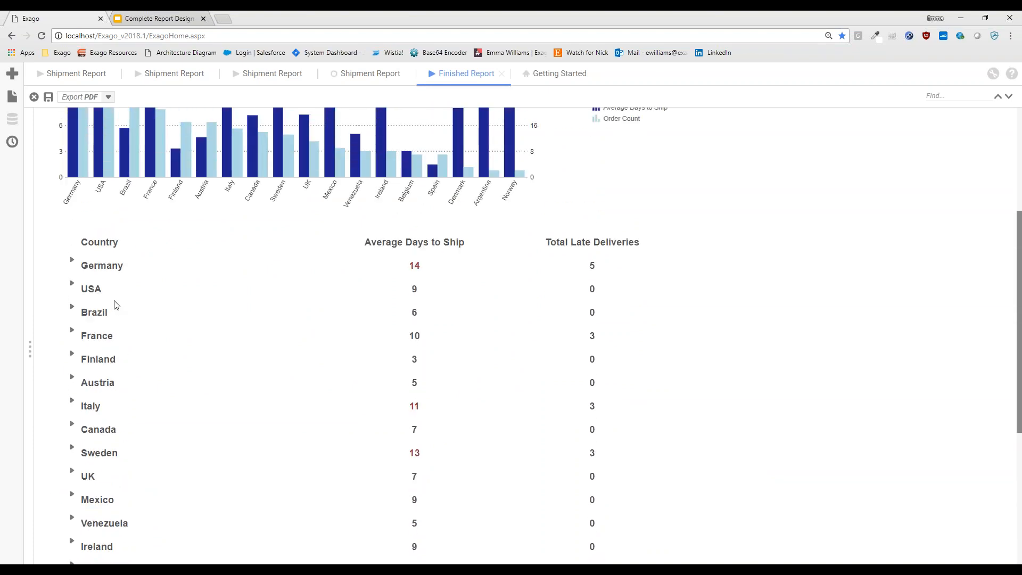
Step: Expand Germany to examine its order details and conditional formatting, and collapse the second employee's group after reviewing it
{"action": "left_click", "coordinate": [70, 261]}
{"action": "scroll", "coordinate": [365, 389], "scroll_direction": "down", "scroll_amount": 1}
{"action": "scroll", "coordinate": [366, 390], "scroll_direction": "down", "scroll_amount": 1}
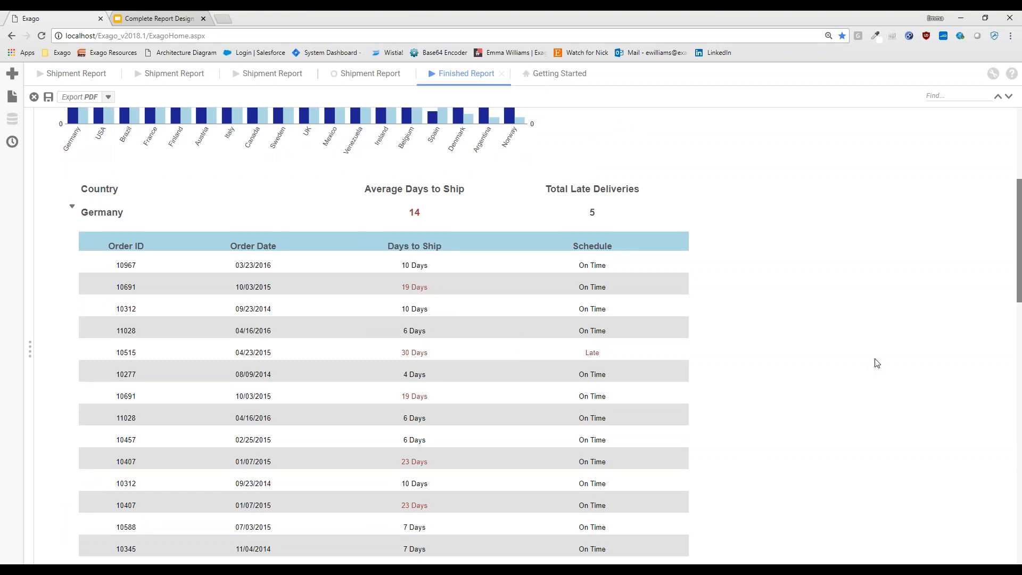
{"action": "scroll", "coordinate": [873, 360], "scroll_direction": "up", "scroll_amount": 3}
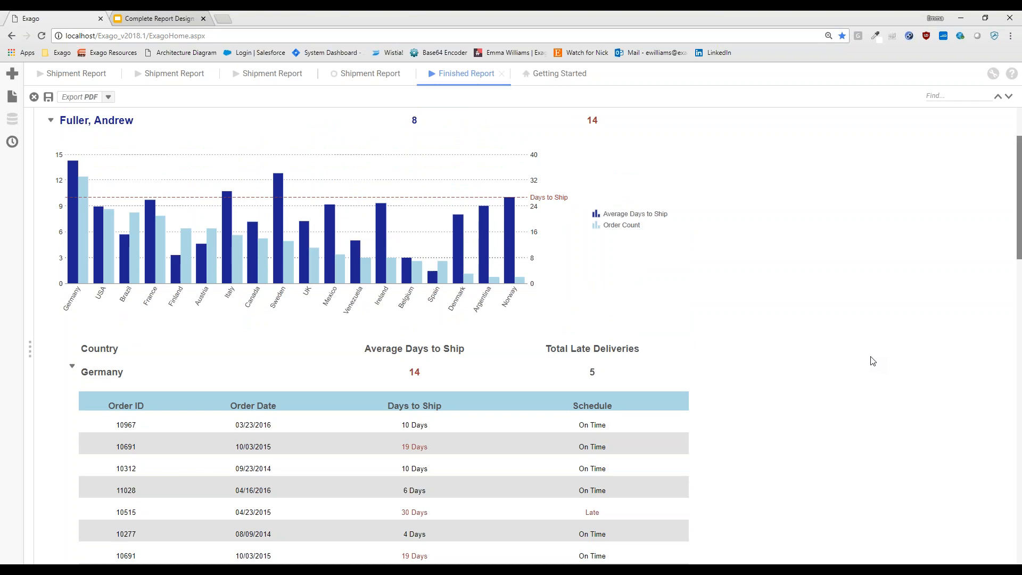
{"action": "scroll", "coordinate": [832, 335], "scroll_direction": "up", "scroll_amount": 2}
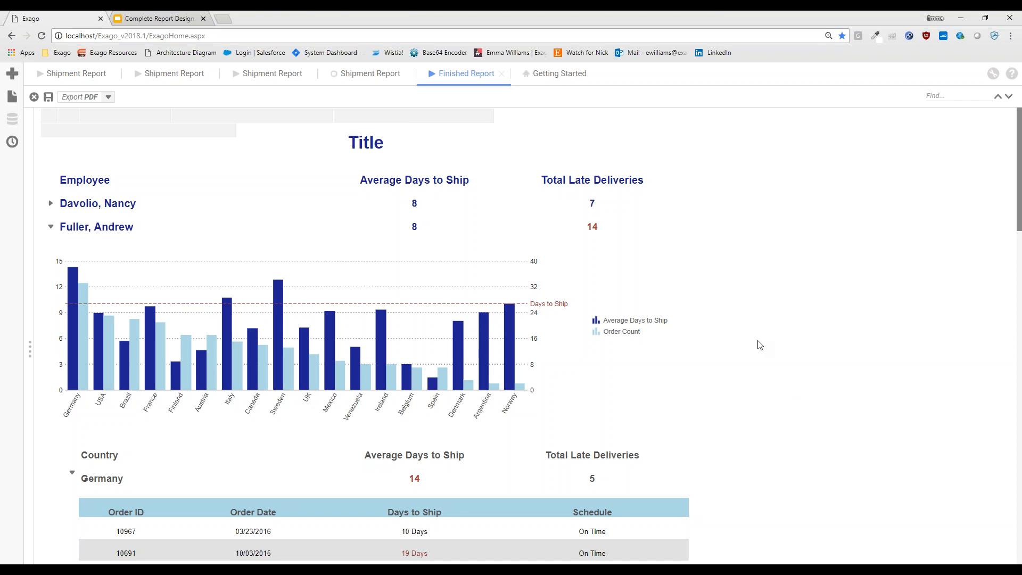
{"action": "left_click", "coordinate": [51, 227]}
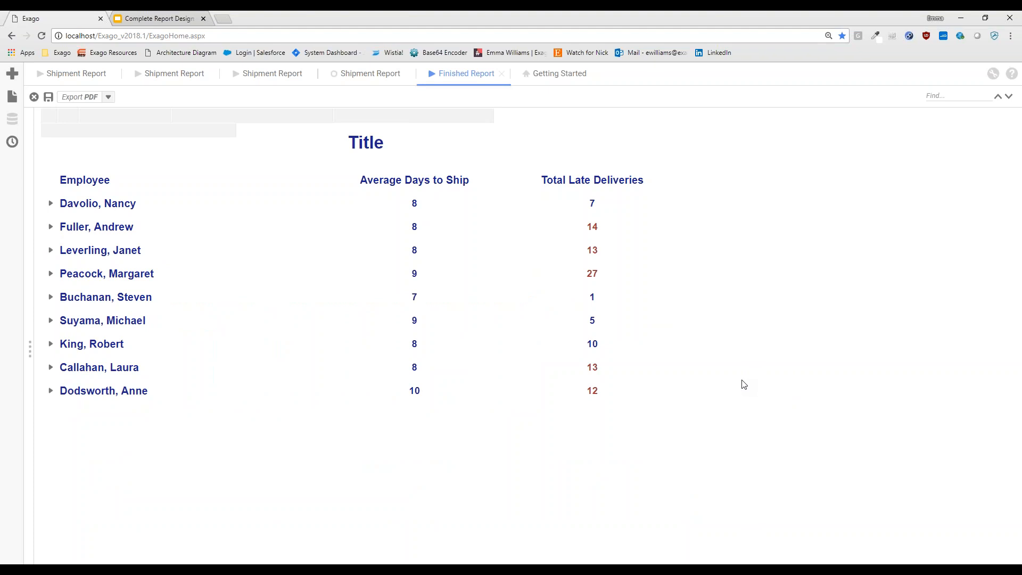
Step: Switch to the Complete Report Design presentation in Google Slides, present it full screen and advance to slide 8
{"action": "left_click", "coordinate": [158, 19]}
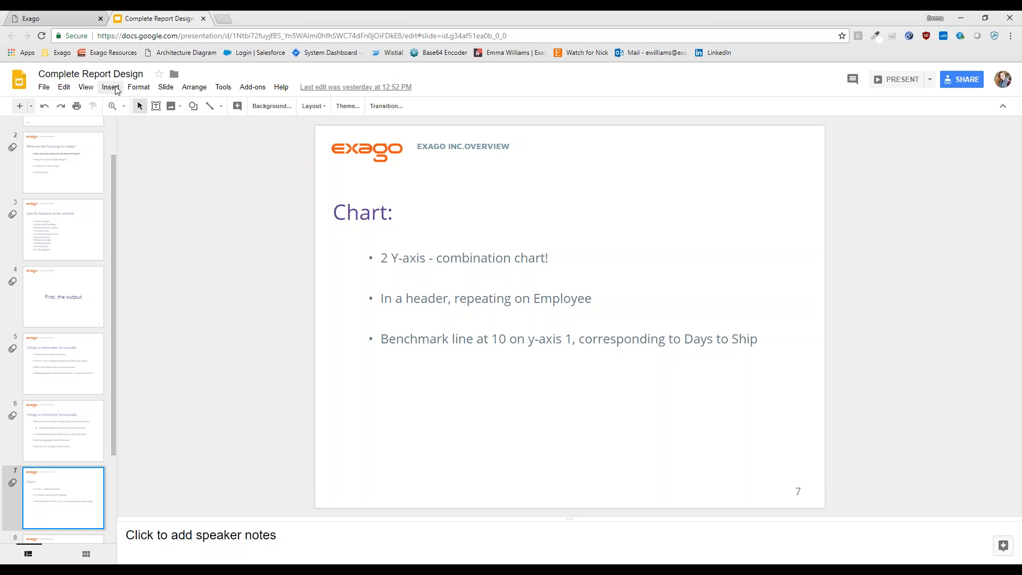
{"action": "left_click", "coordinate": [86, 87]}
{"action": "left_click", "coordinate": [32, 103]}
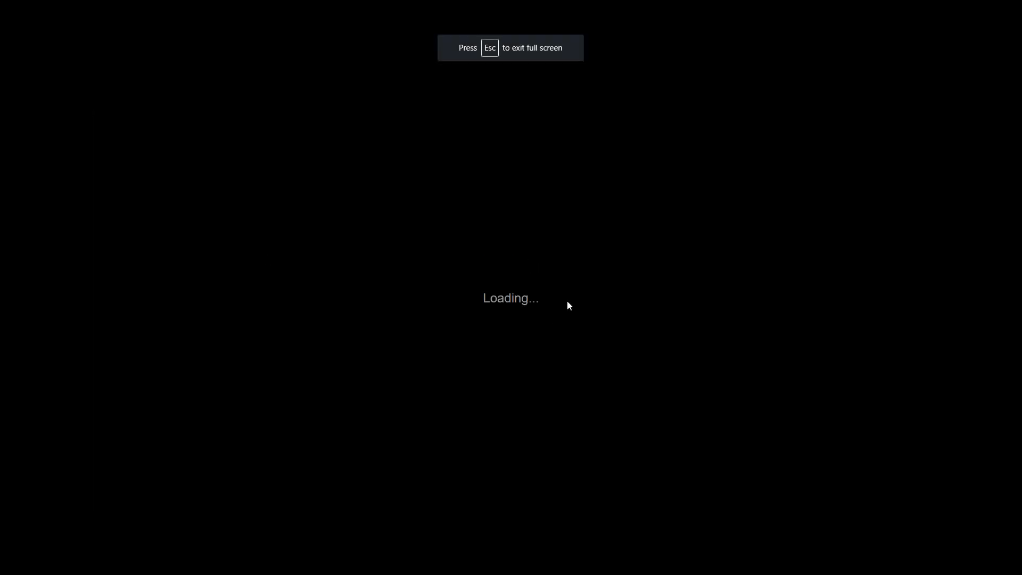
{"action": "left_click", "coordinate": [850, 248]}
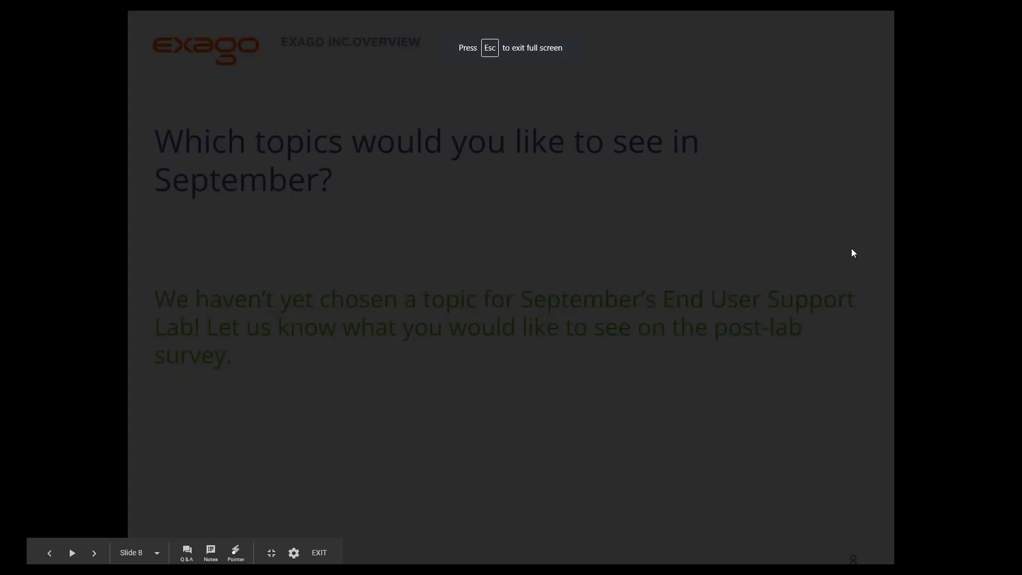